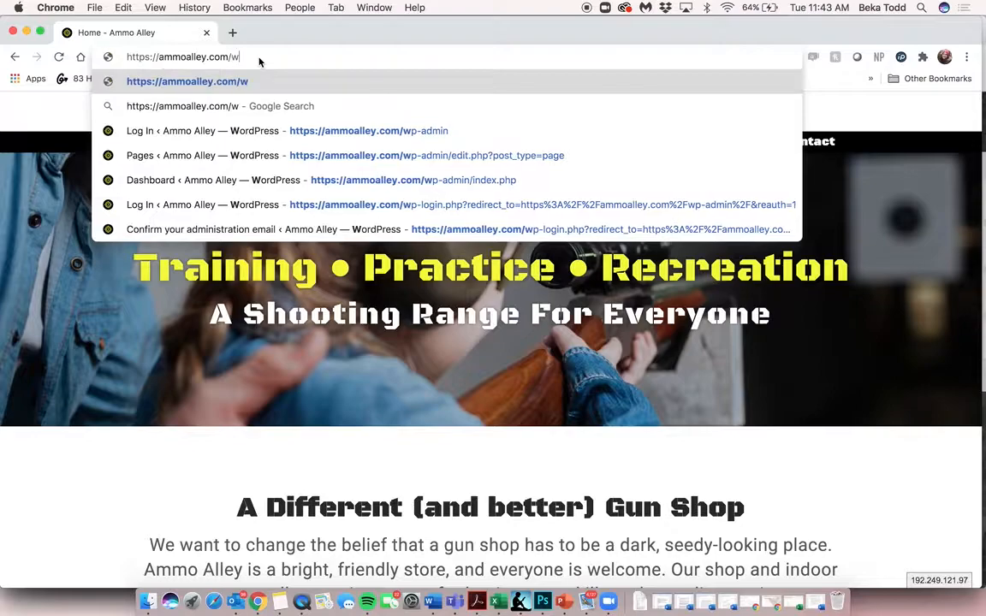
Open the WordPress admin login page for ammoalley.com and sign in with the administrator username and account password
{"action": "key", "text": "Return"}
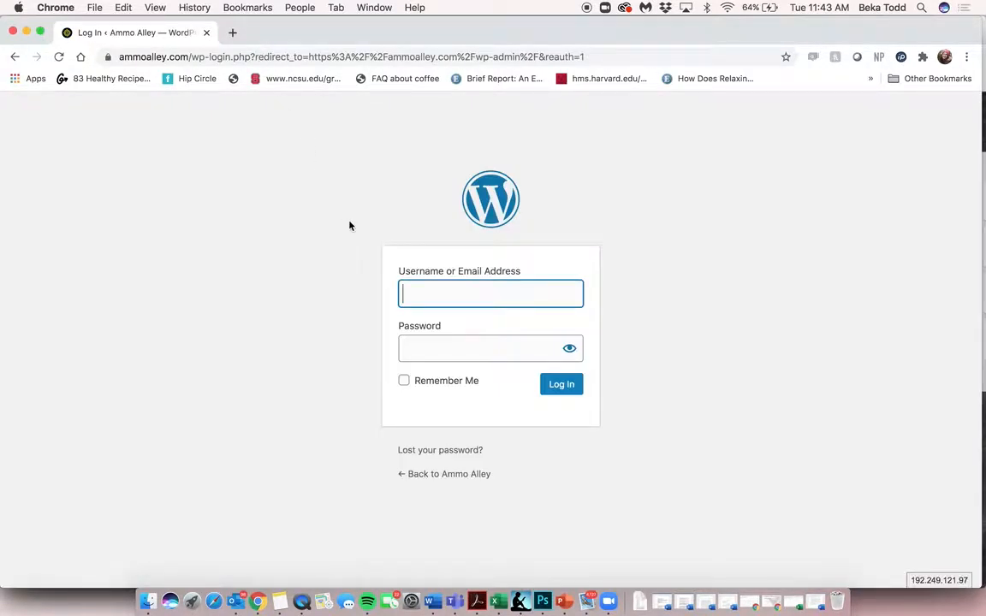
{"action": "type", "text": "me"}
{"action": "key", "text": "Down"}
{"action": "key", "text": "Down"}
{"action": "key", "text": "Return"}
{"action": "key", "text": "Tab"}
{"action": "key", "text": "super+v"}
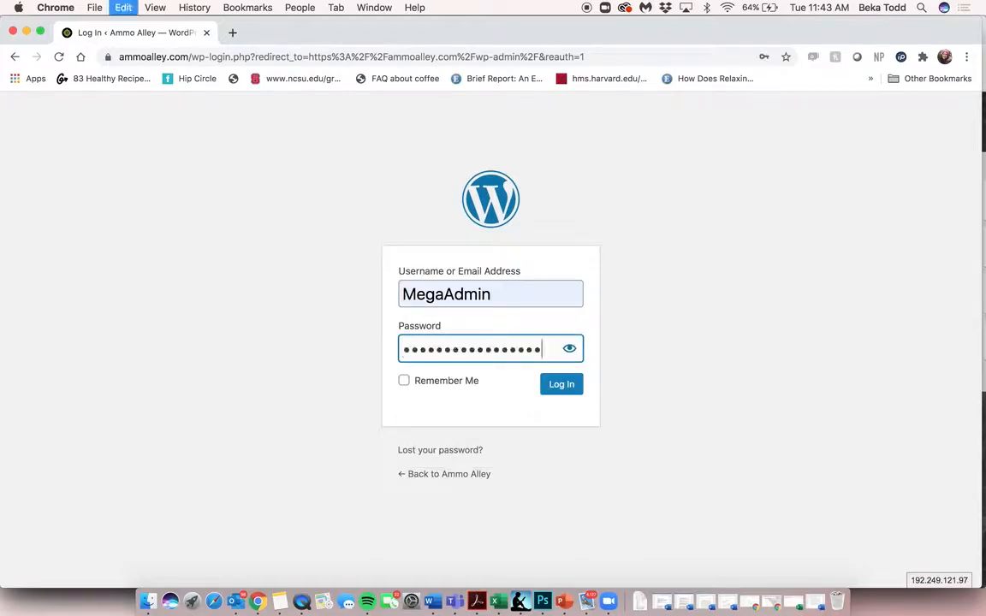
{"action": "key", "text": "Return"}
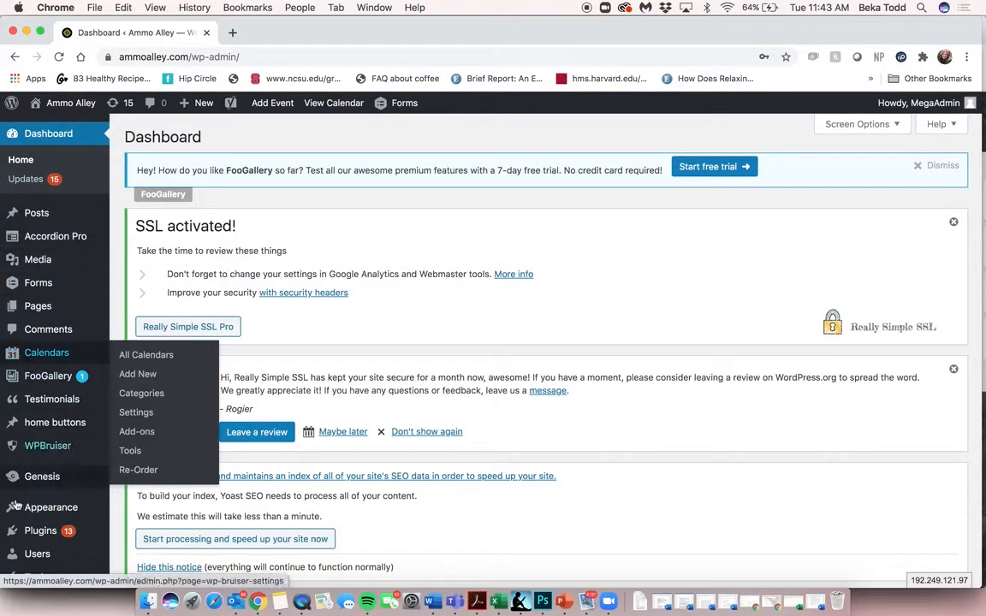
Look over the dashboard notices and the full list of sections in the admin navigation menu
{"action": "scroll", "coordinate": [18, 278], "scroll_direction": "down", "scroll_amount": 5}
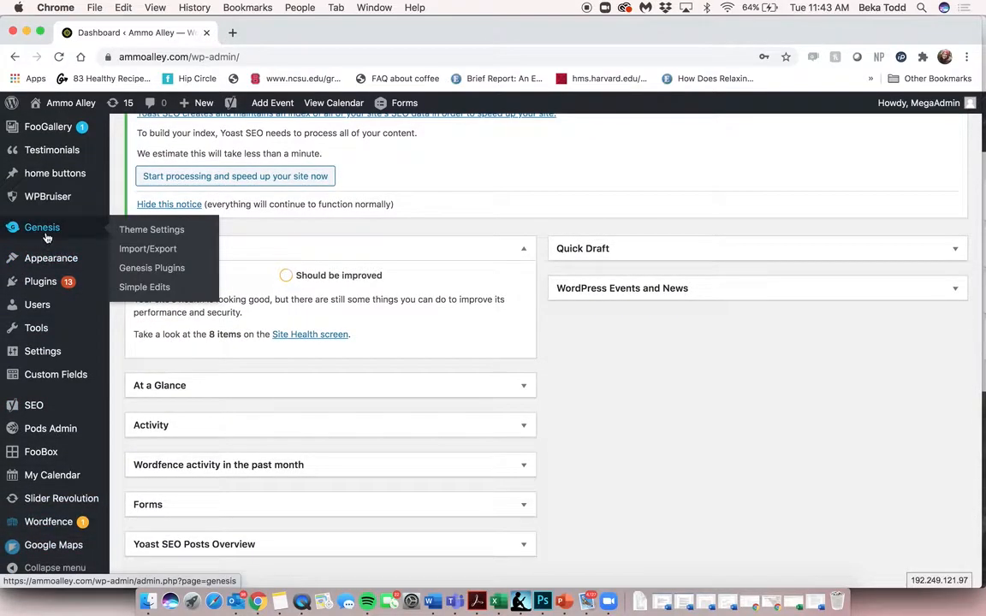
{"action": "scroll", "coordinate": [75, 150], "scroll_direction": "up", "scroll_amount": 5}
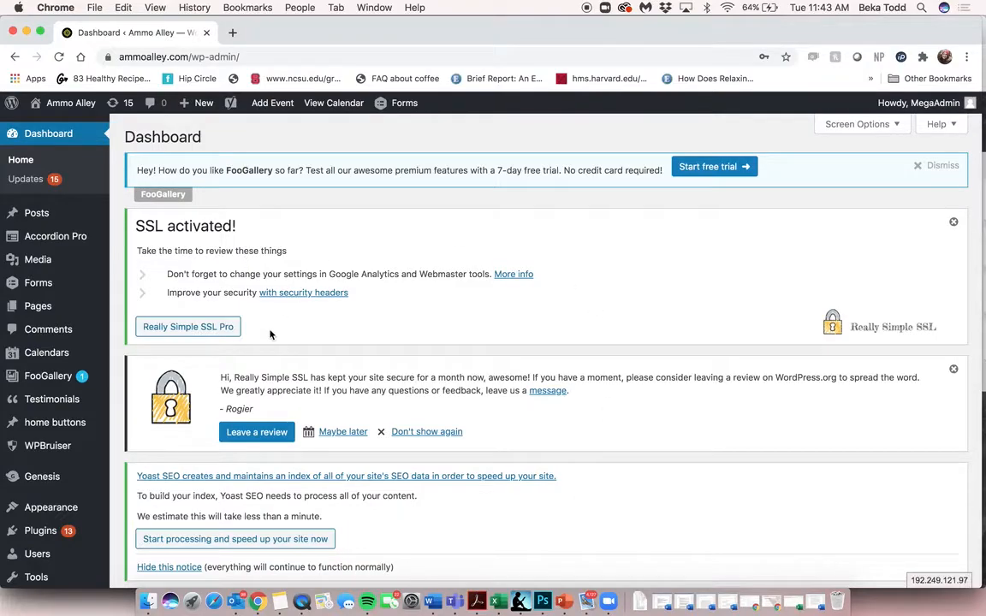
{"action": "scroll", "coordinate": [270, 335], "scroll_direction": "down", "scroll_amount": 5}
{"action": "scroll", "coordinate": [271, 334], "scroll_direction": "up", "scroll_amount": 5}
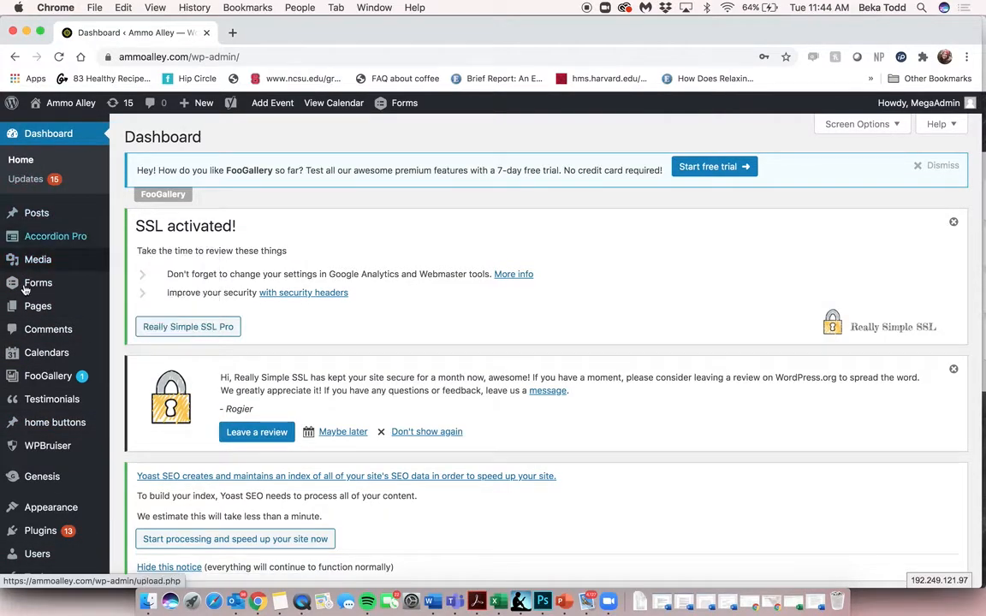
{"action": "mouse_move", "coordinate": [15, 554]}
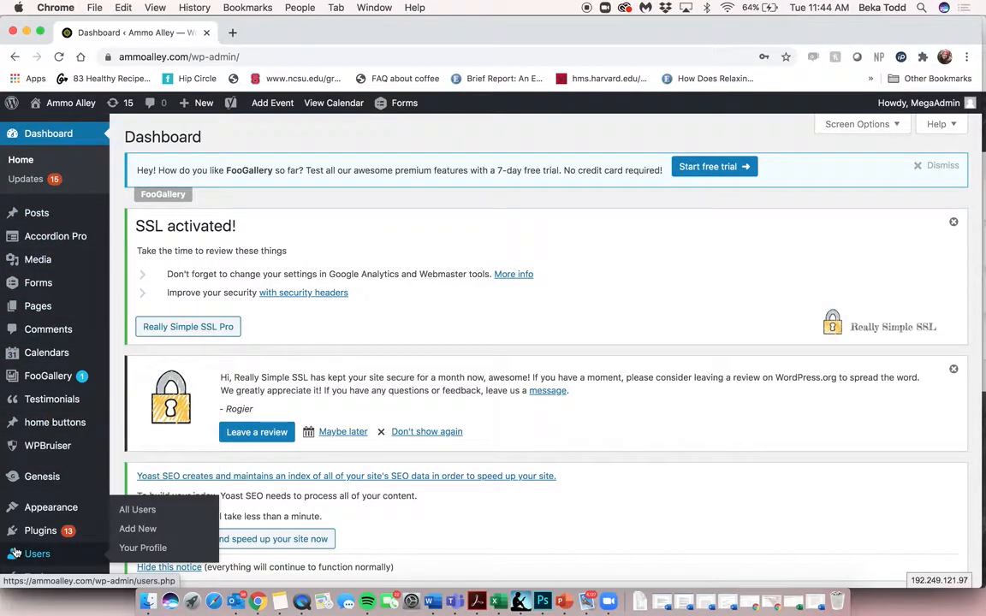
{"action": "scroll", "coordinate": [16, 554], "scroll_direction": "down", "scroll_amount": 8}
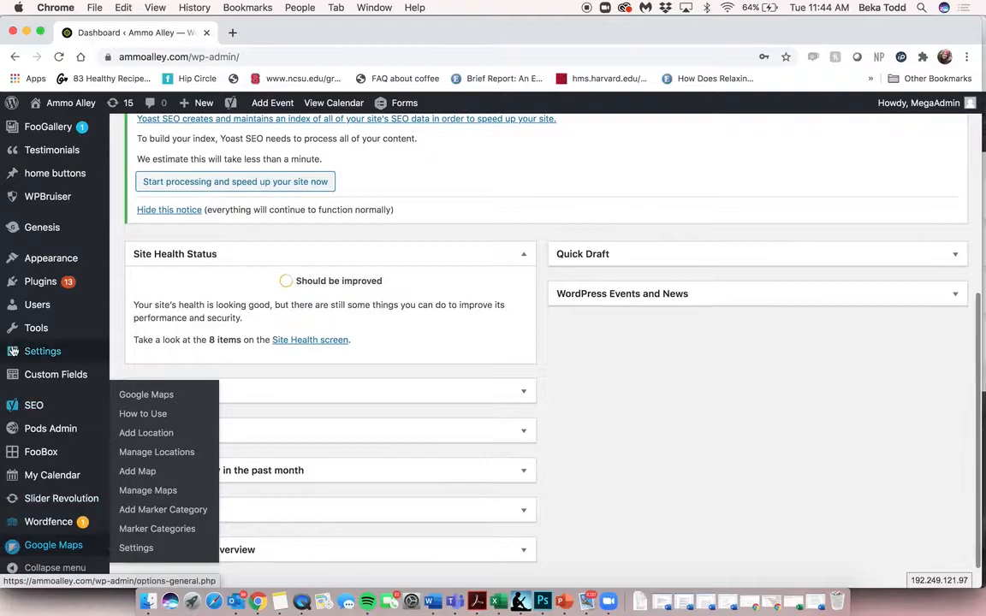
{"action": "scroll", "coordinate": [13, 351], "scroll_direction": "up", "scroll_amount": 7}
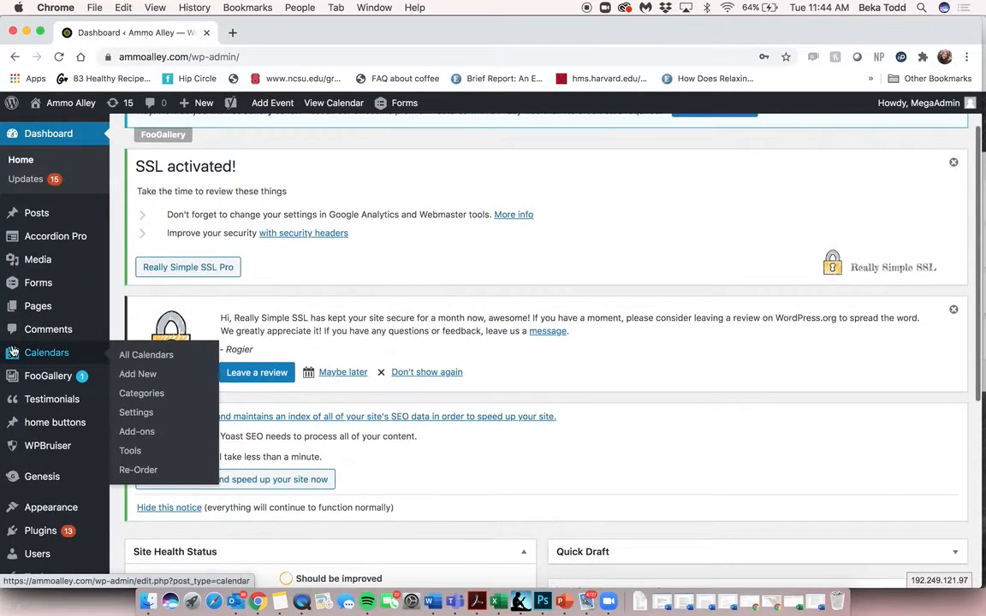
Open the WordPress Updates page and review the plugins that have new versions available
{"action": "left_click", "coordinate": [24, 185]}
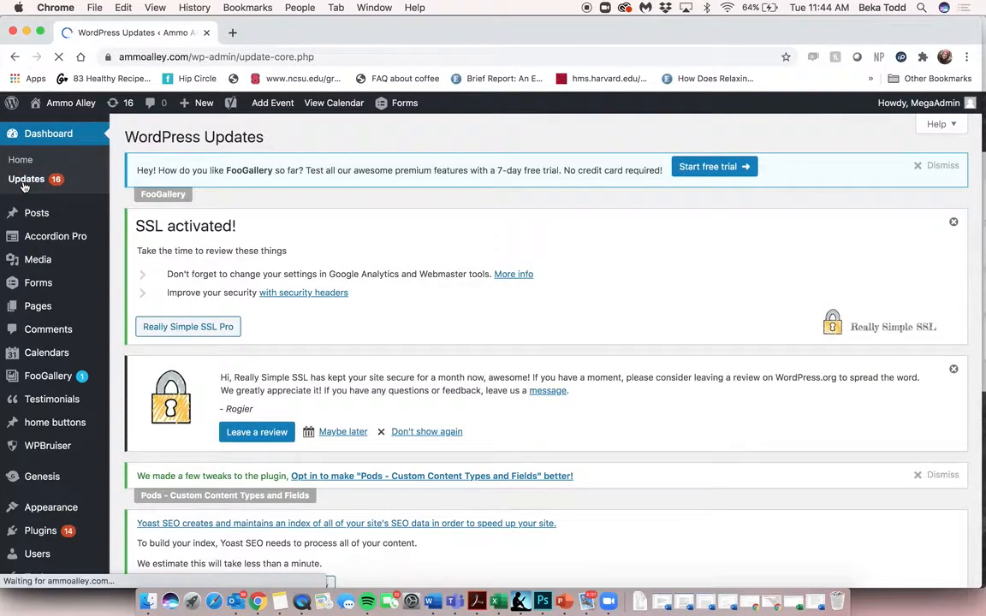
{"action": "scroll", "coordinate": [220, 231], "scroll_direction": "down", "scroll_amount": 5}
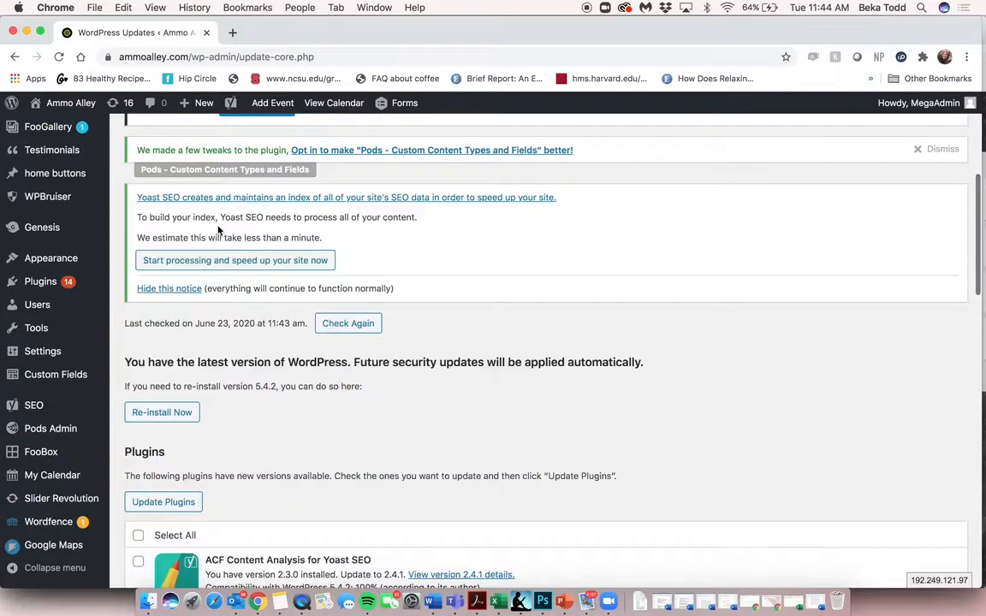
{"action": "scroll", "coordinate": [219, 231], "scroll_direction": "down", "scroll_amount": 10}
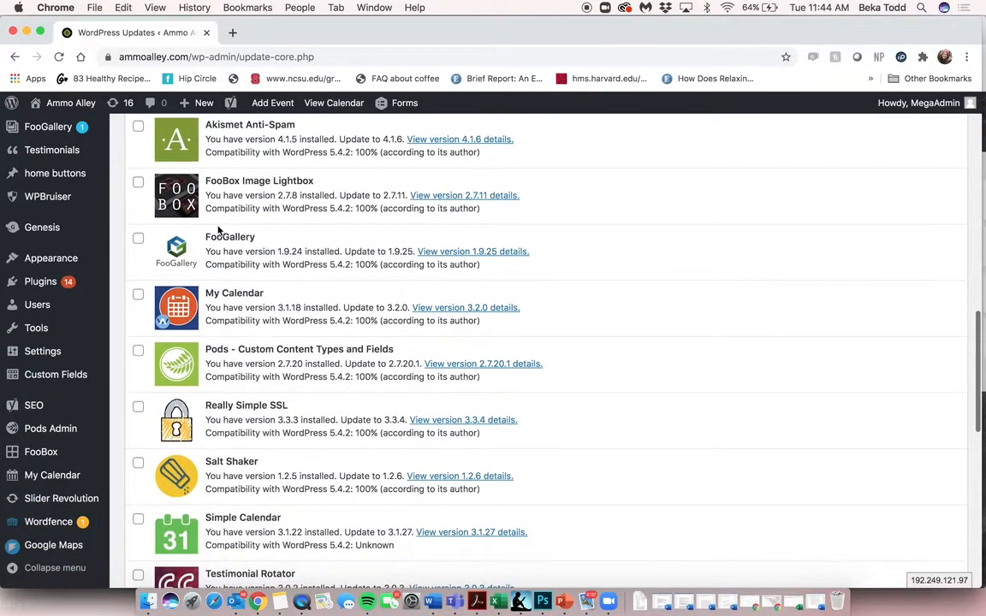
{"action": "scroll", "coordinate": [219, 231], "scroll_direction": "up", "scroll_amount": 15}
{"action": "scroll", "coordinate": [220, 230], "scroll_direction": "down", "scroll_amount": 3}
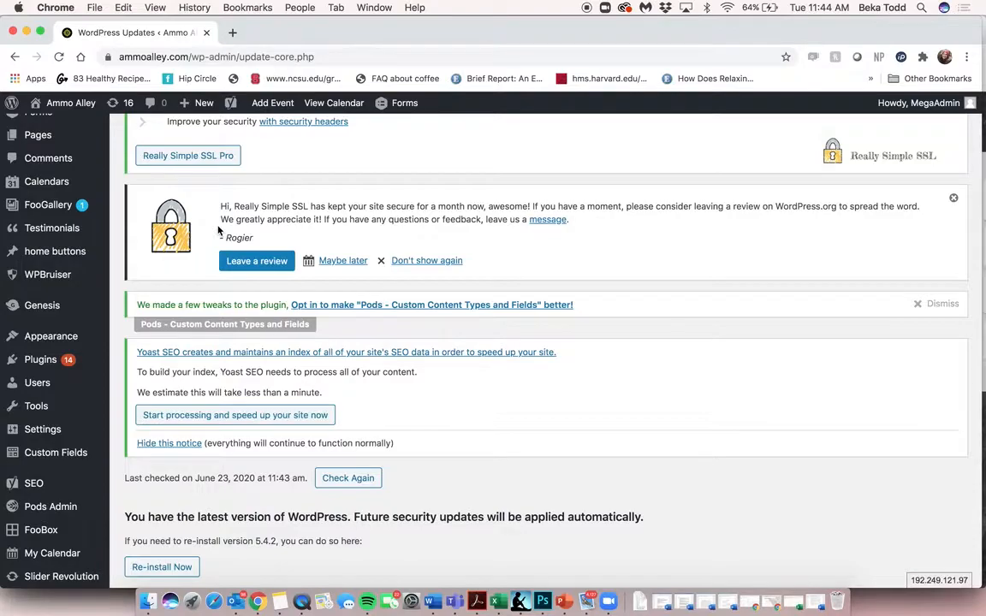
{"action": "scroll", "coordinate": [219, 230], "scroll_direction": "up", "scroll_amount": 4}
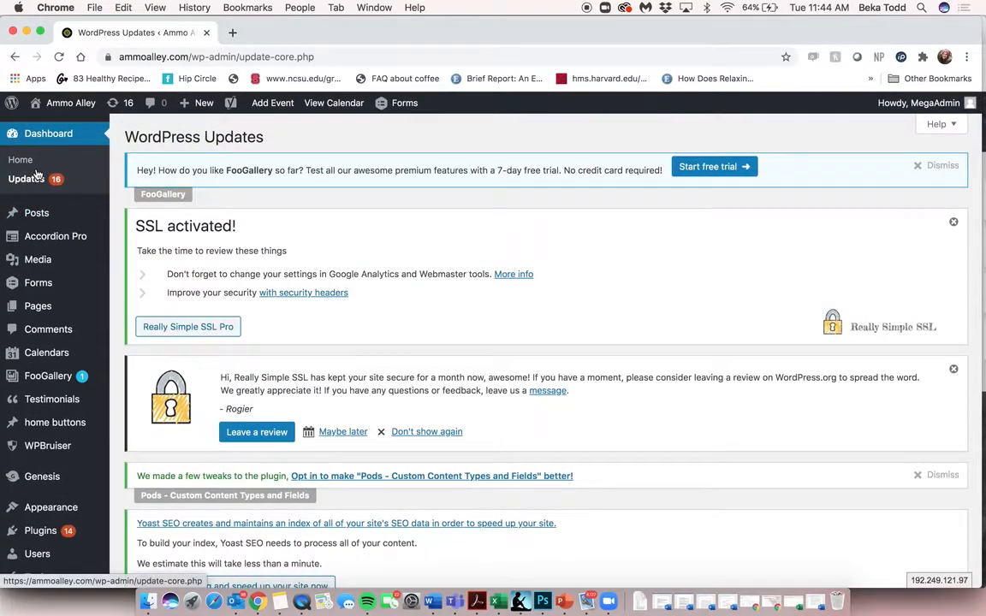
View the list of all posts and the Accordion Pro list
{"action": "mouse_move", "coordinate": [37, 209]}
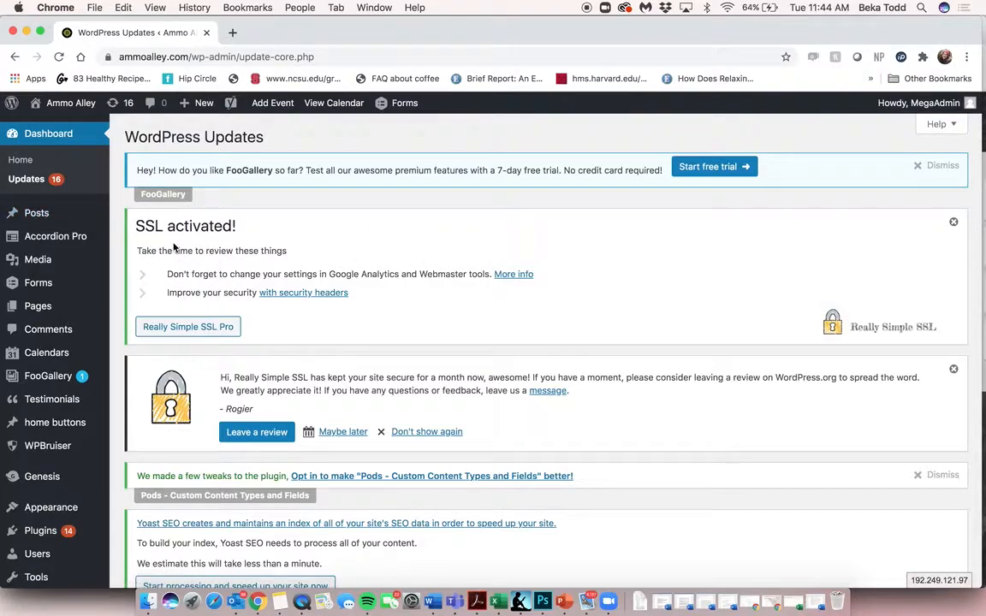
{"action": "left_click", "coordinate": [31, 219]}
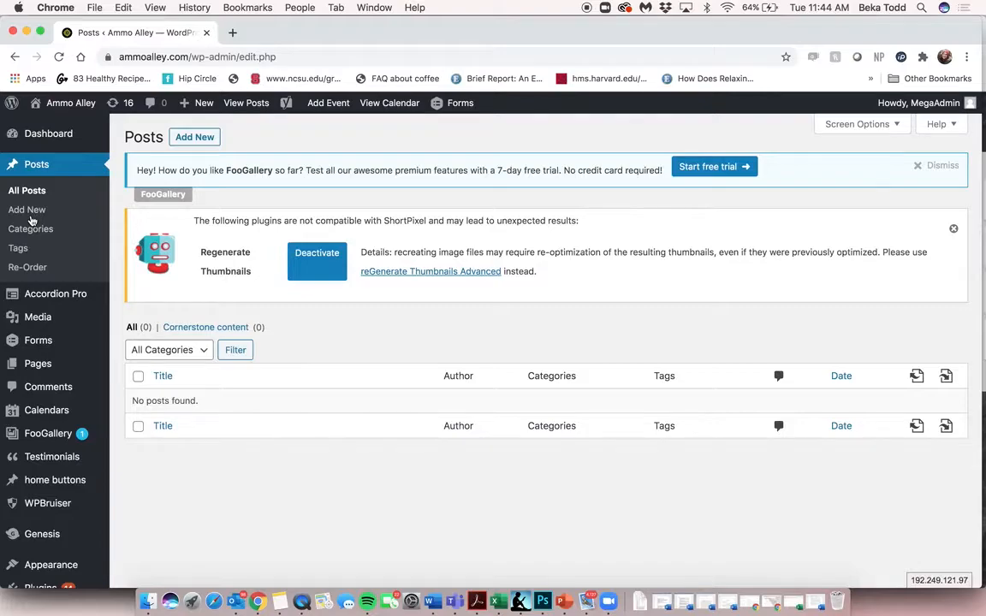
{"action": "left_click", "coordinate": [50, 294]}
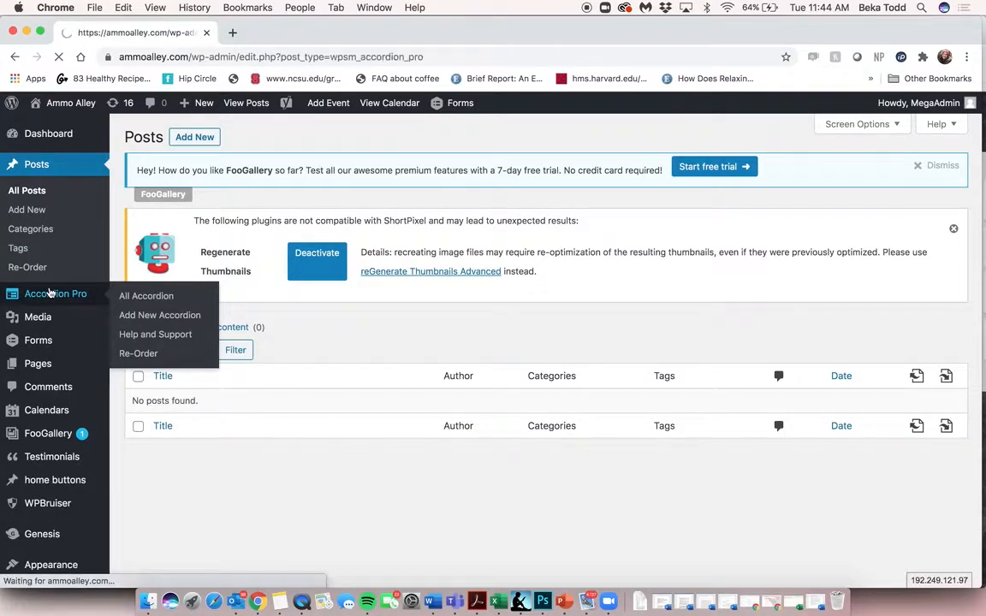
Open the Media Library and browse through the site's uploaded images and documents
{"action": "mouse_move", "coordinate": [45, 312]}
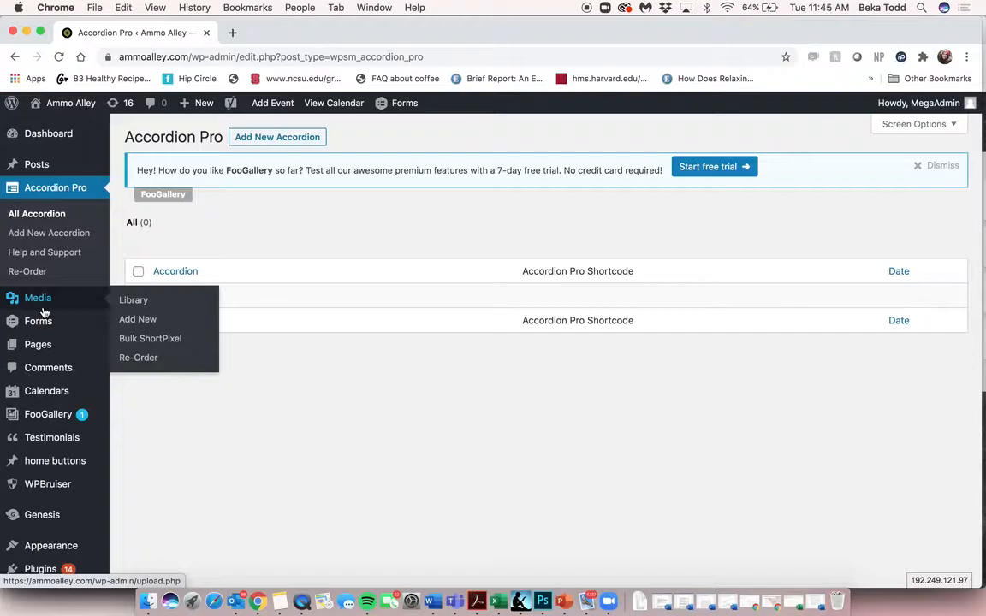
{"action": "left_click", "coordinate": [43, 303]}
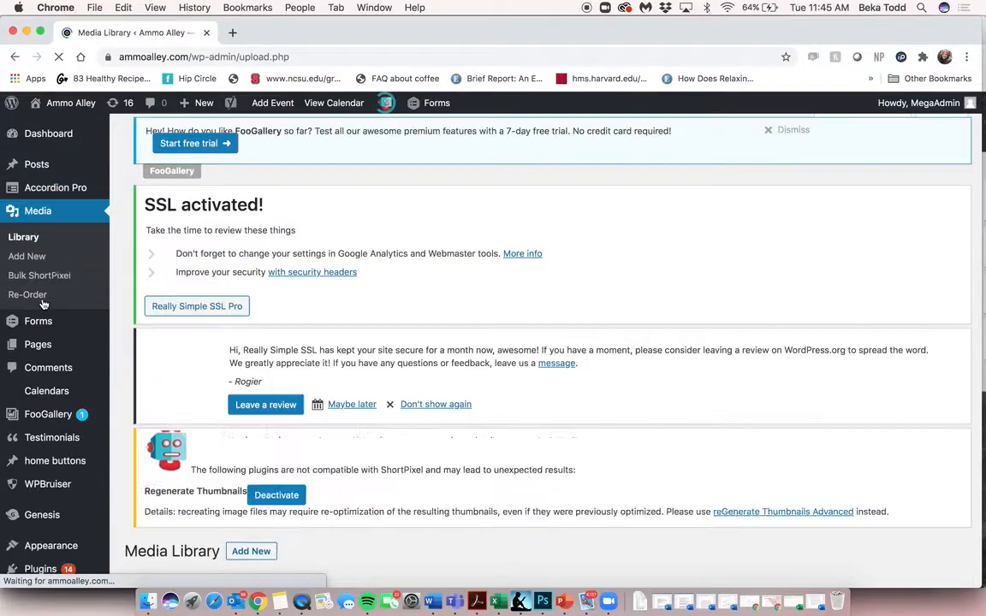
{"action": "scroll", "coordinate": [365, 409], "scroll_direction": "down", "scroll_amount": 8}
{"action": "scroll", "coordinate": [365, 411], "scroll_direction": "down", "scroll_amount": 1}
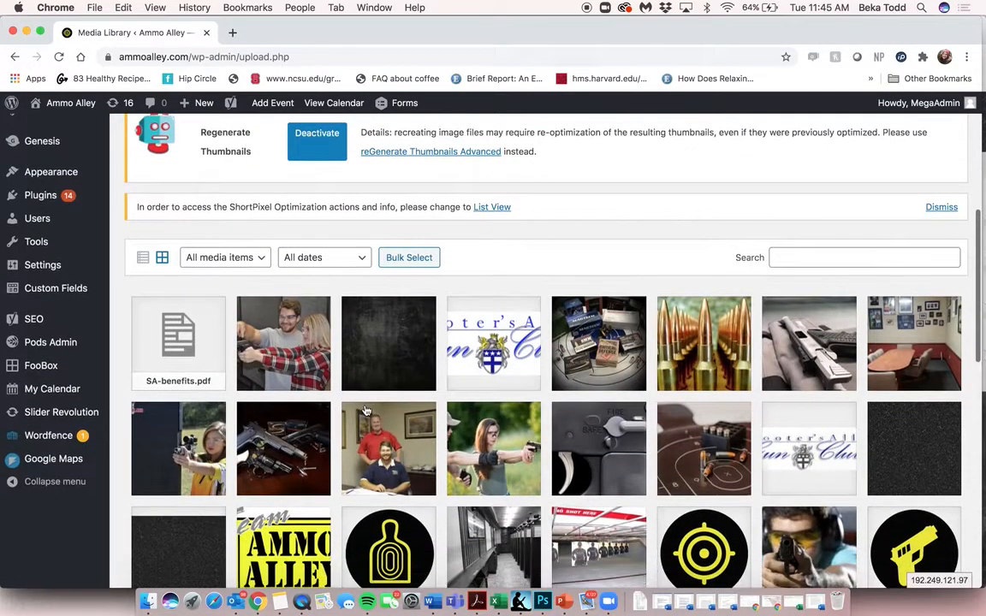
{"action": "scroll", "coordinate": [625, 427], "scroll_direction": "down", "scroll_amount": 5}
{"action": "scroll", "coordinate": [626, 428], "scroll_direction": "down", "scroll_amount": 8}
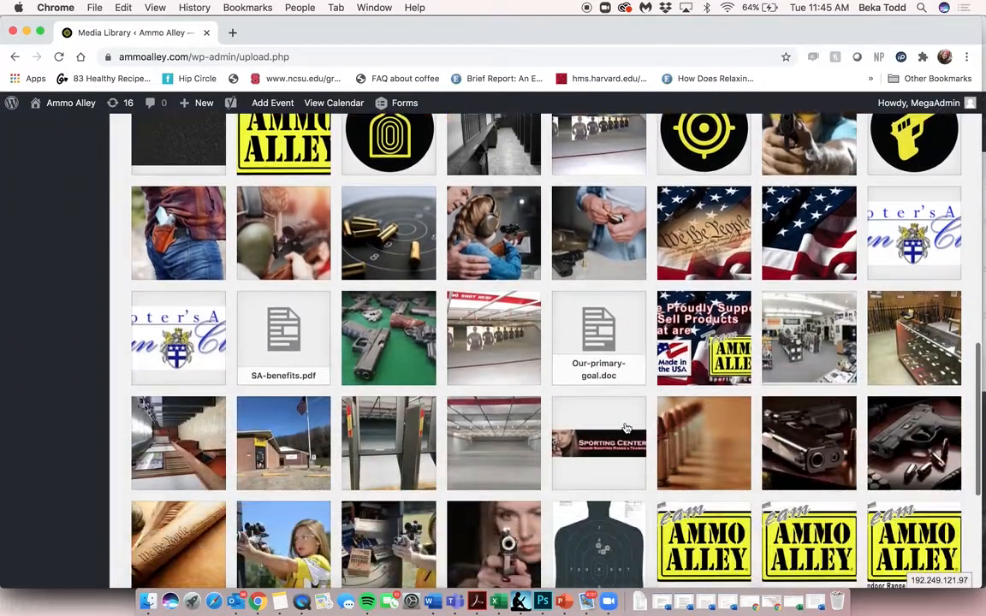
{"action": "scroll", "coordinate": [625, 428], "scroll_direction": "up", "scroll_amount": 15}
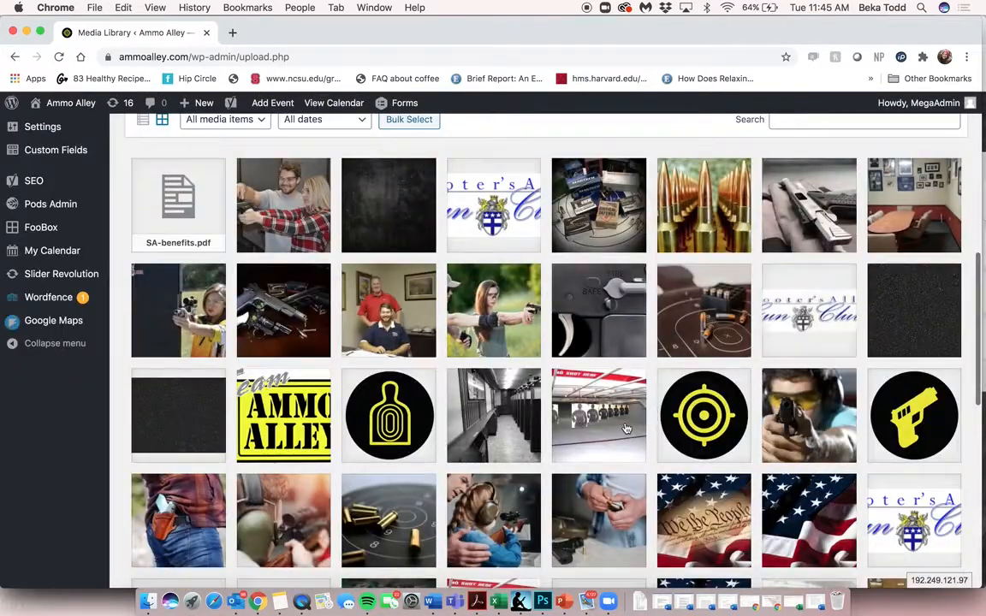
{"action": "scroll", "coordinate": [446, 331], "scroll_direction": "up", "scroll_amount": 4}
{"action": "scroll", "coordinate": [502, 442], "scroll_direction": "down", "scroll_amount": 5}
{"action": "scroll", "coordinate": [501, 440], "scroll_direction": "up", "scroll_amount": 5}
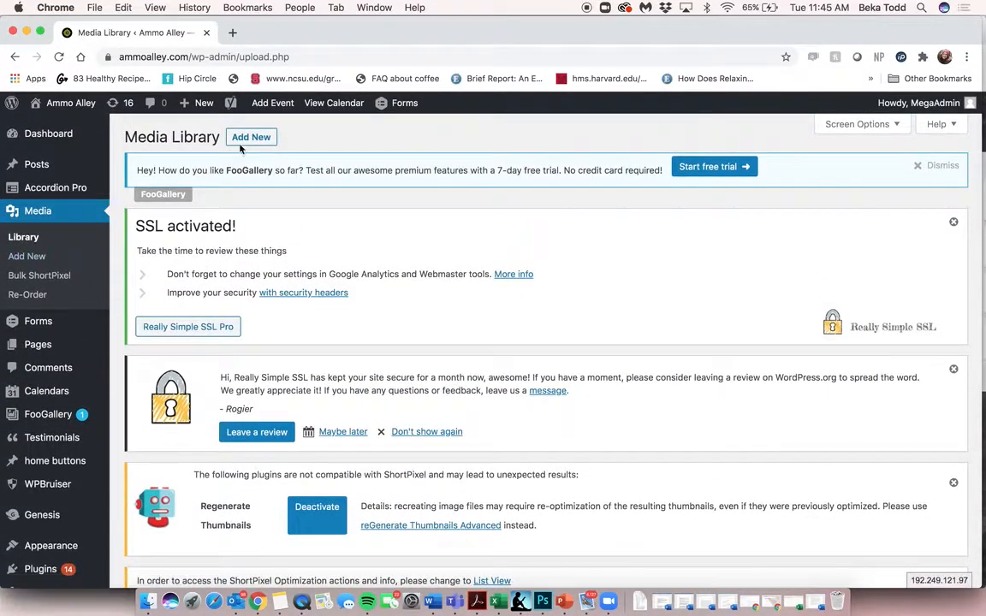
Open the Upload New Media page and view its file upload area
{"action": "left_click", "coordinate": [243, 143]}
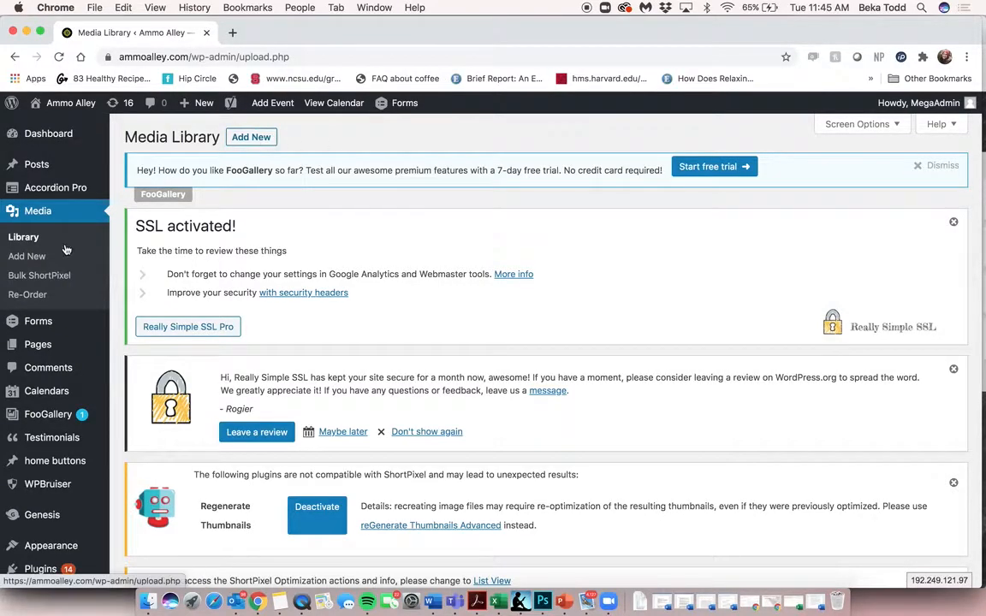
{"action": "left_click", "coordinate": [30, 256]}
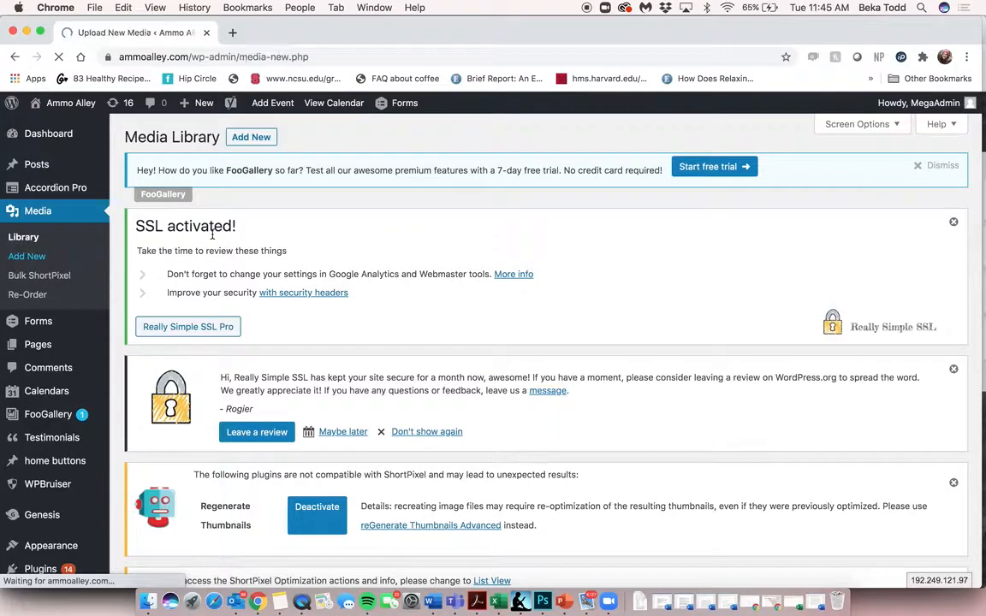
{"action": "scroll", "coordinate": [499, 447], "scroll_direction": "down", "scroll_amount": 3}
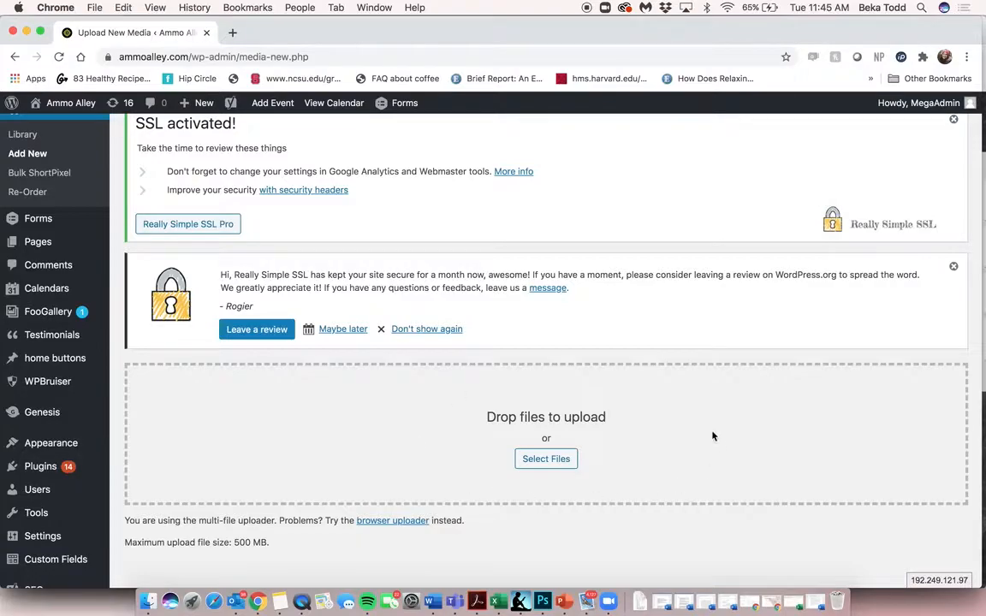
{"action": "scroll", "coordinate": [334, 433], "scroll_direction": "up", "scroll_amount": 3}
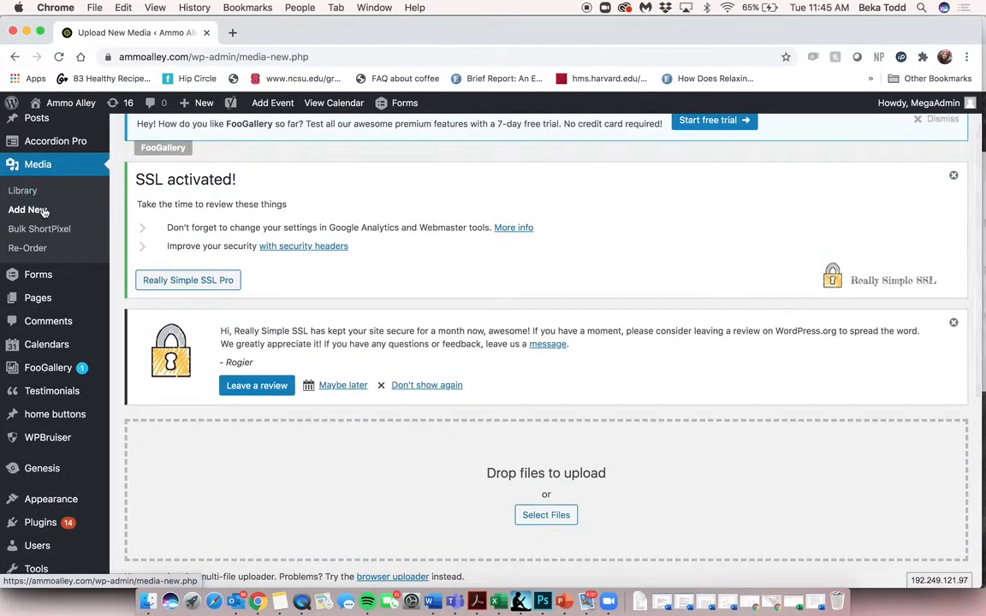
View the attachment details and image editing options of the "shooter's alley" photo in the Media Library, leaving it unedited
{"action": "left_click", "coordinate": [32, 194]}
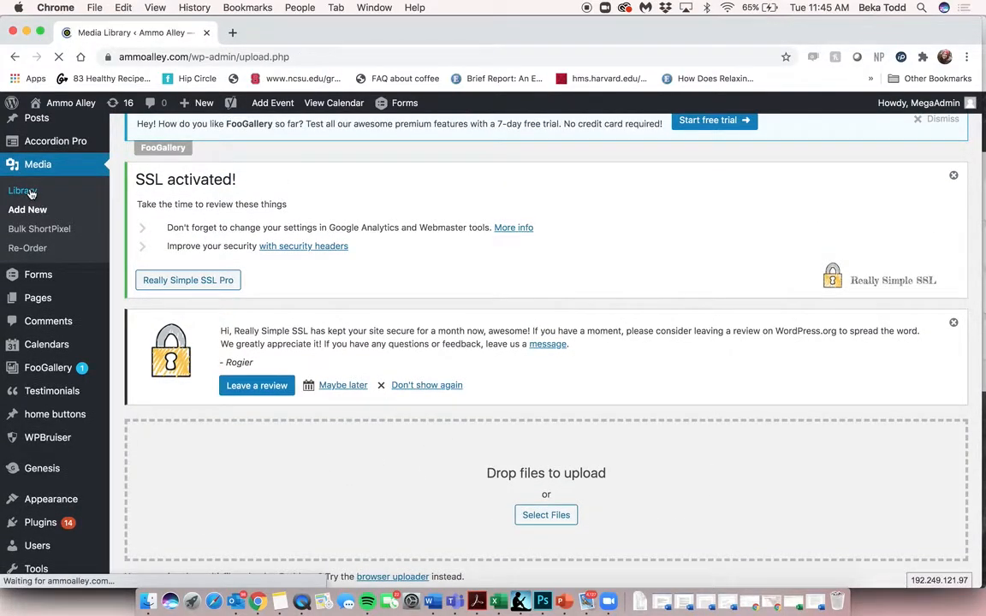
{"action": "scroll", "coordinate": [358, 436], "scroll_direction": "down", "scroll_amount": 10}
{"action": "scroll", "coordinate": [358, 436], "scroll_direction": "down", "scroll_amount": 3}
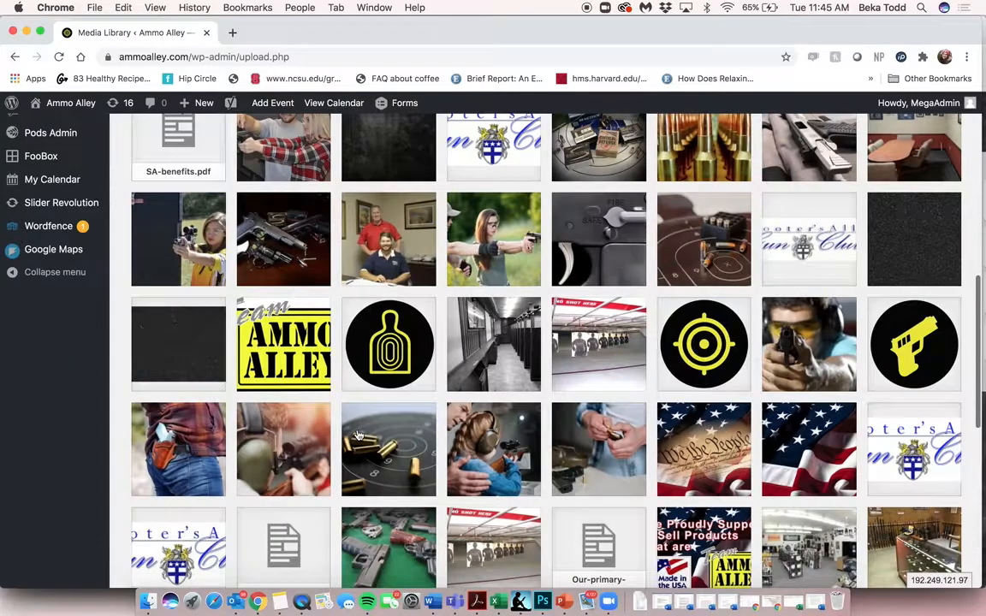
{"action": "left_click", "coordinate": [468, 387]}
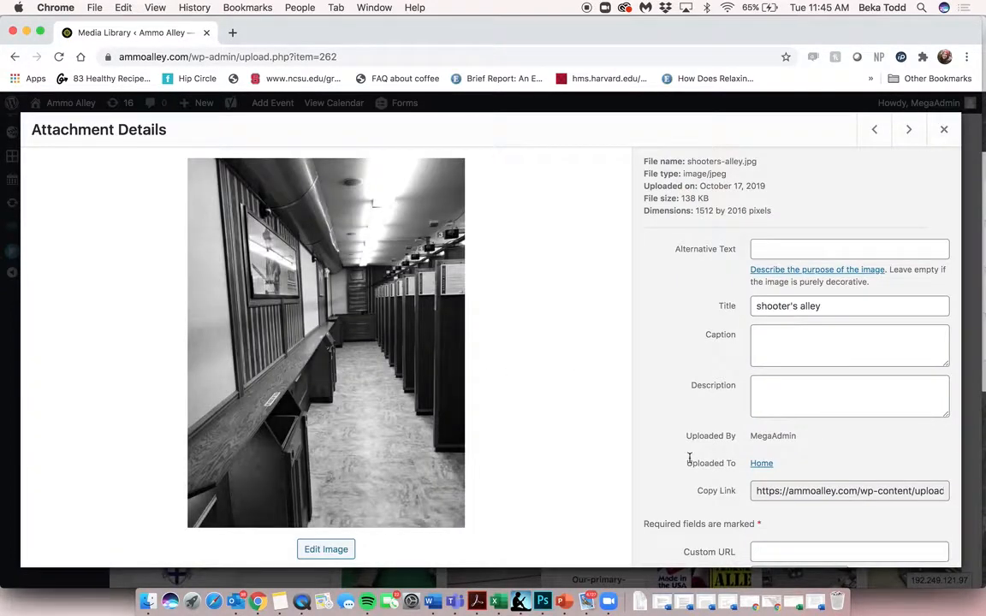
{"action": "scroll", "coordinate": [689, 458], "scroll_direction": "down", "scroll_amount": 2}
{"action": "left_click", "coordinate": [344, 551]}
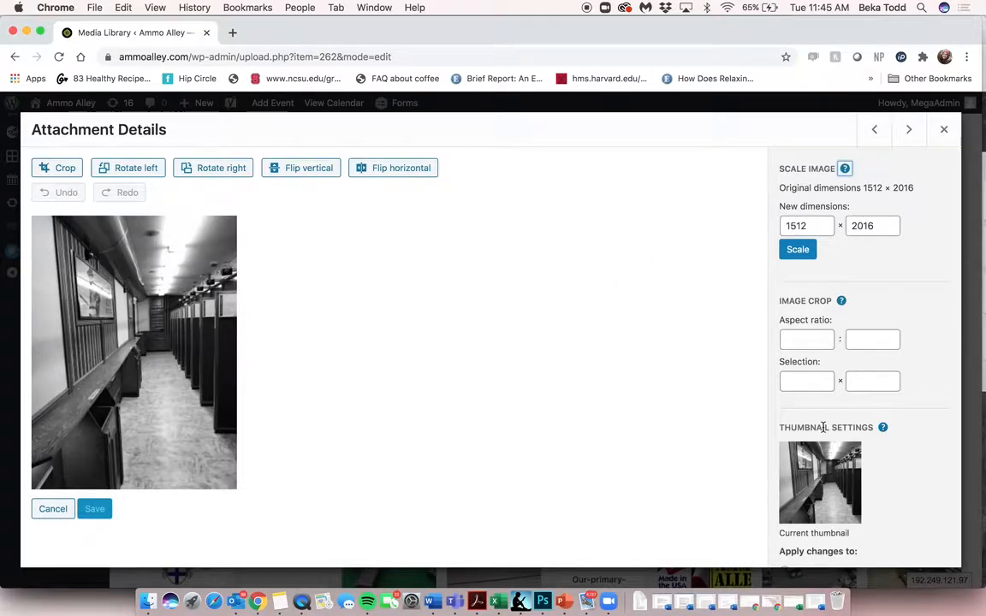
{"action": "scroll", "coordinate": [823, 428], "scroll_direction": "down", "scroll_amount": 2}
{"action": "left_click", "coordinate": [944, 129]}
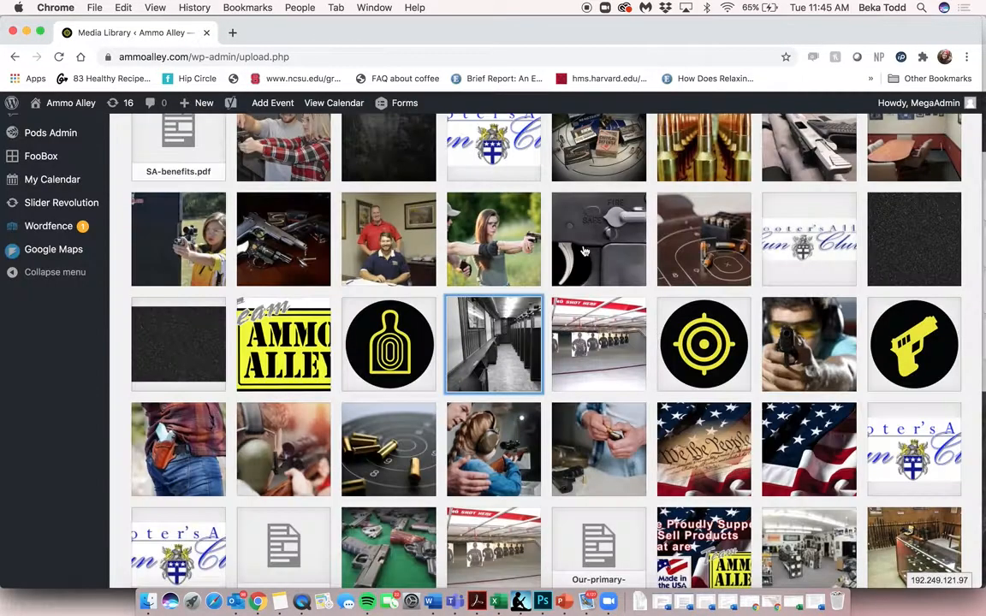
Open the Forms list and show the available actions for the Contact Us form
{"action": "scroll", "coordinate": [77, 245], "scroll_direction": "up", "scroll_amount": 15}
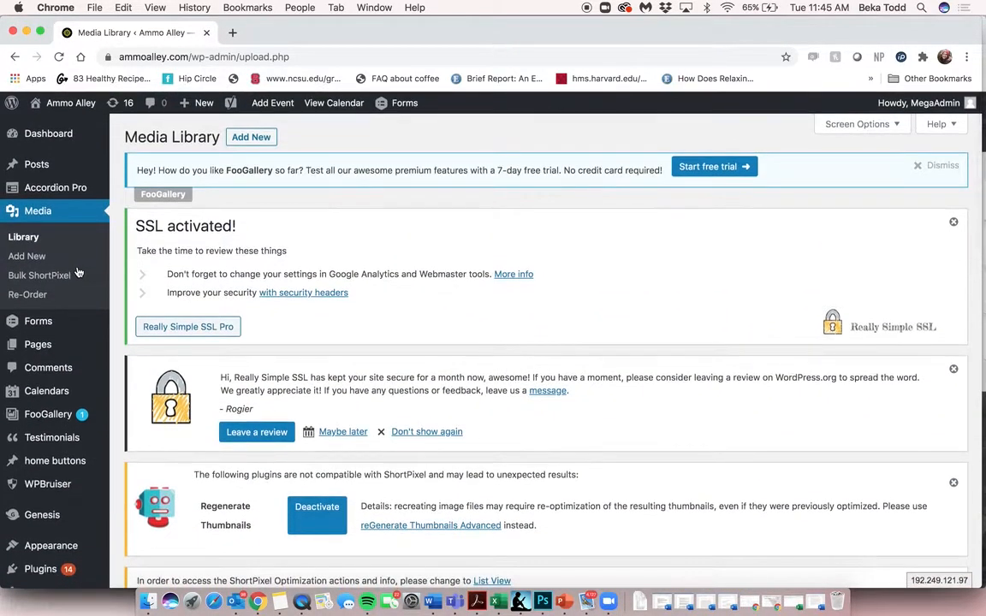
{"action": "left_click", "coordinate": [26, 323]}
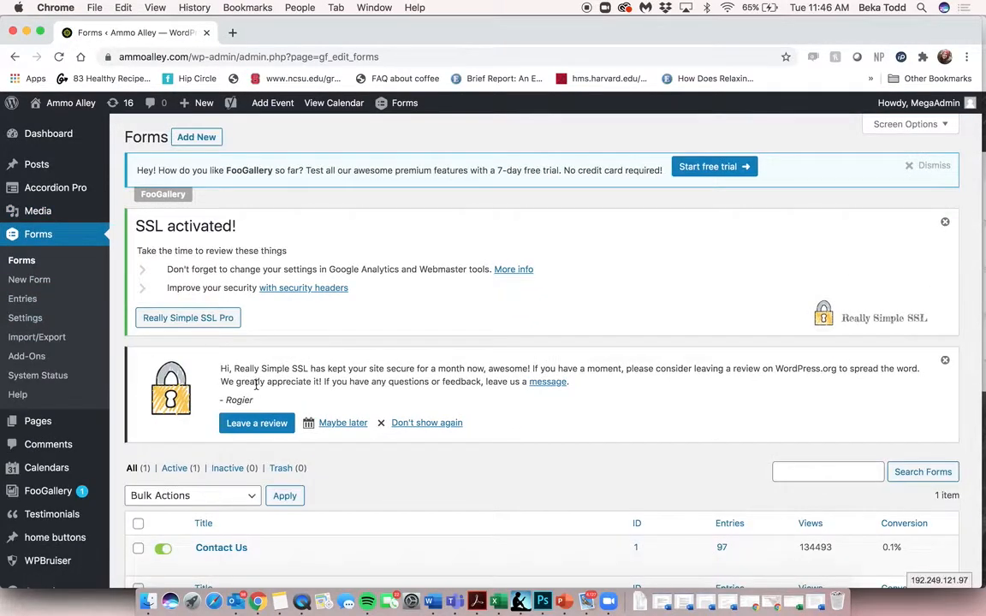
{"action": "scroll", "coordinate": [258, 388], "scroll_direction": "down", "scroll_amount": 5}
{"action": "mouse_move", "coordinate": [248, 356]}
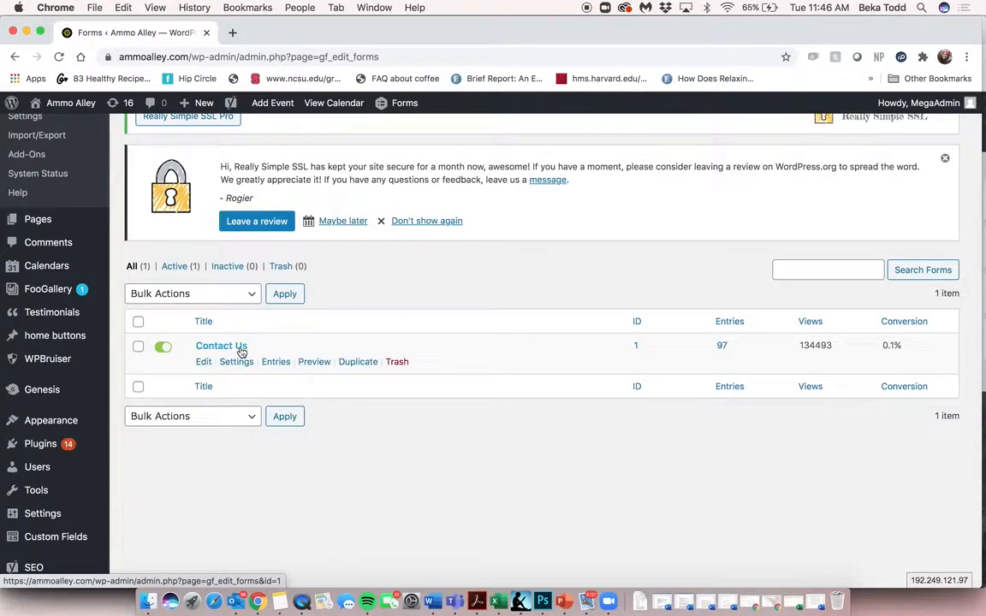
Open the Contact Us form for editing and view its fields and the available field types
{"action": "left_click", "coordinate": [241, 348]}
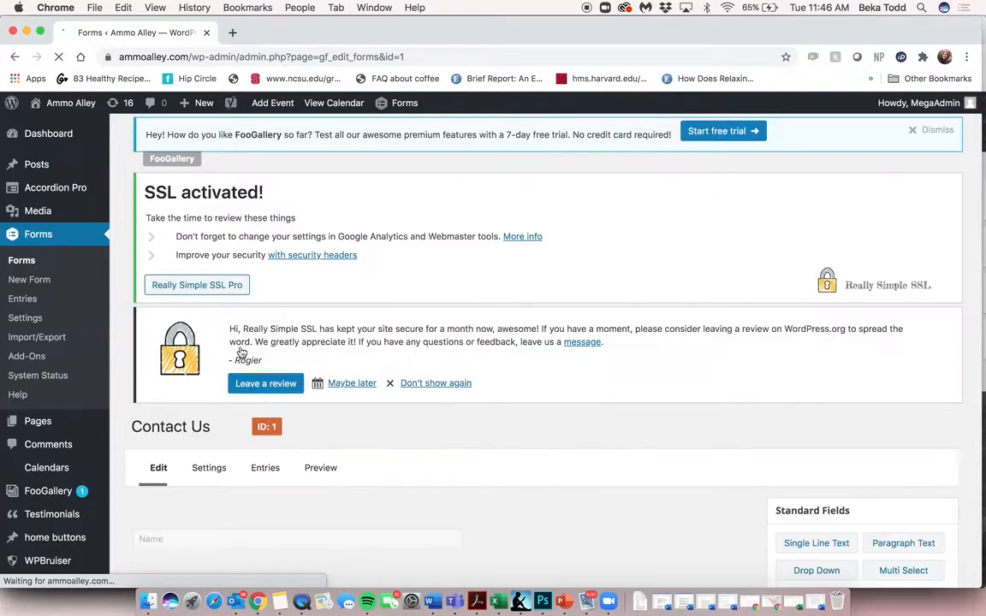
{"action": "scroll", "coordinate": [242, 353], "scroll_direction": "down", "scroll_amount": 5}
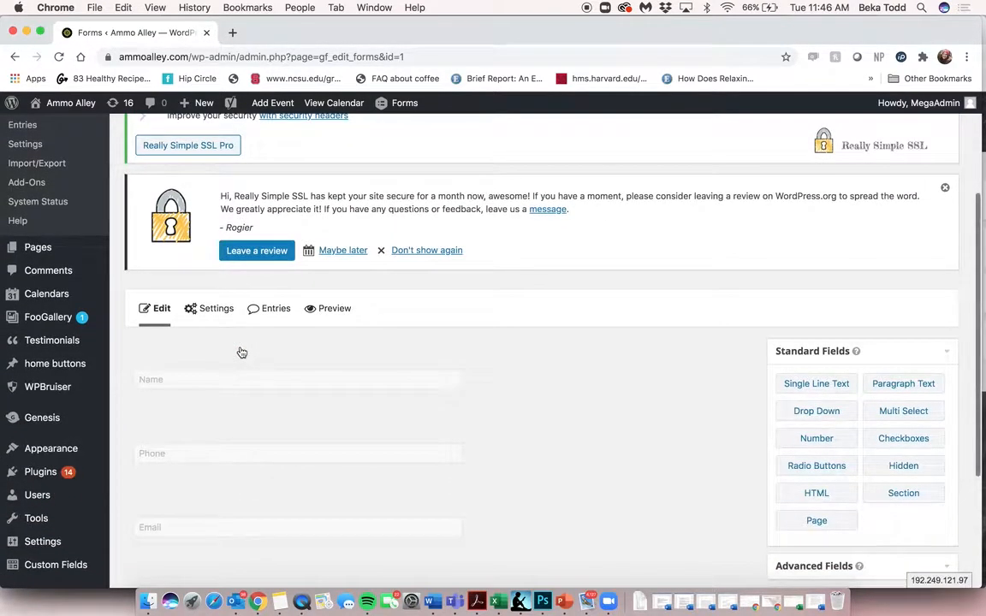
{"action": "scroll", "coordinate": [241, 352], "scroll_direction": "down", "scroll_amount": 2}
{"action": "scroll", "coordinate": [242, 353], "scroll_direction": "down", "scroll_amount": 1}
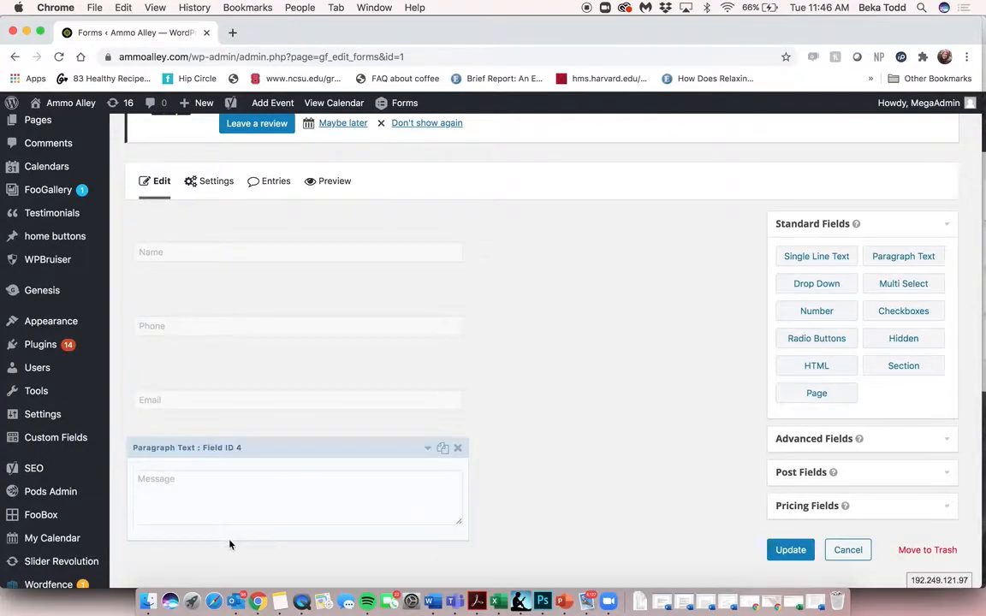
View the Name field's general settings, collapse them unchanged, and look over the form's update option and field types
{"action": "left_click", "coordinate": [244, 254]}
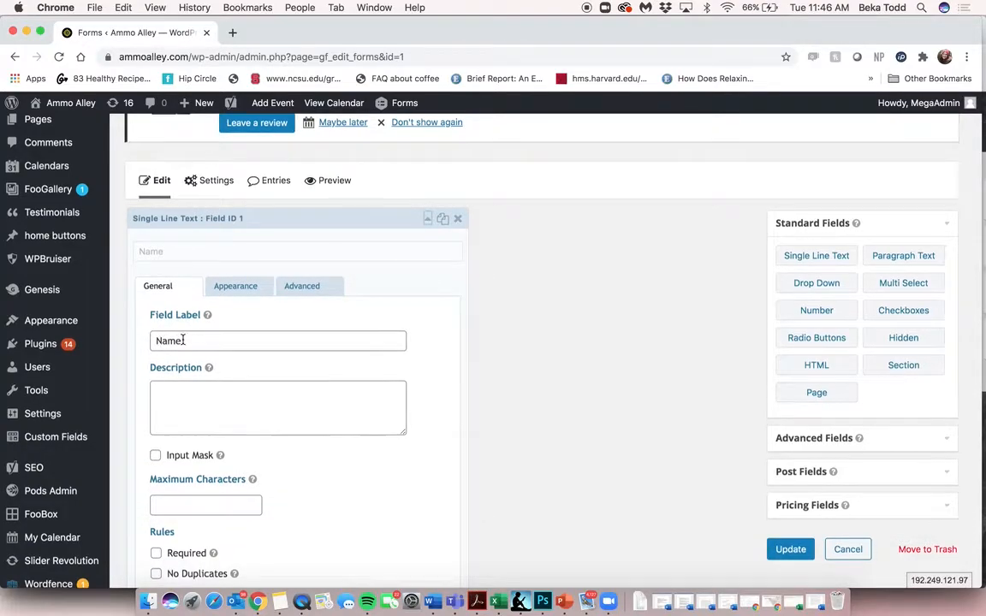
{"action": "scroll", "coordinate": [156, 344], "scroll_direction": "down", "scroll_amount": 3}
{"action": "scroll", "coordinate": [291, 377], "scroll_direction": "up", "scroll_amount": 5}
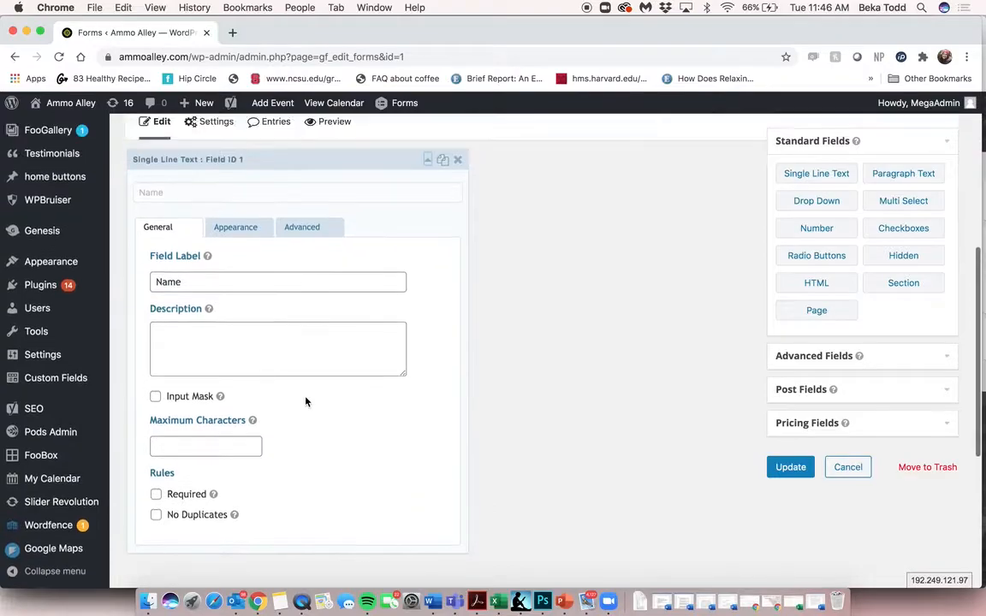
{"action": "scroll", "coordinate": [423, 297], "scroll_direction": "down", "scroll_amount": 7}
{"action": "left_click", "coordinate": [424, 296]}
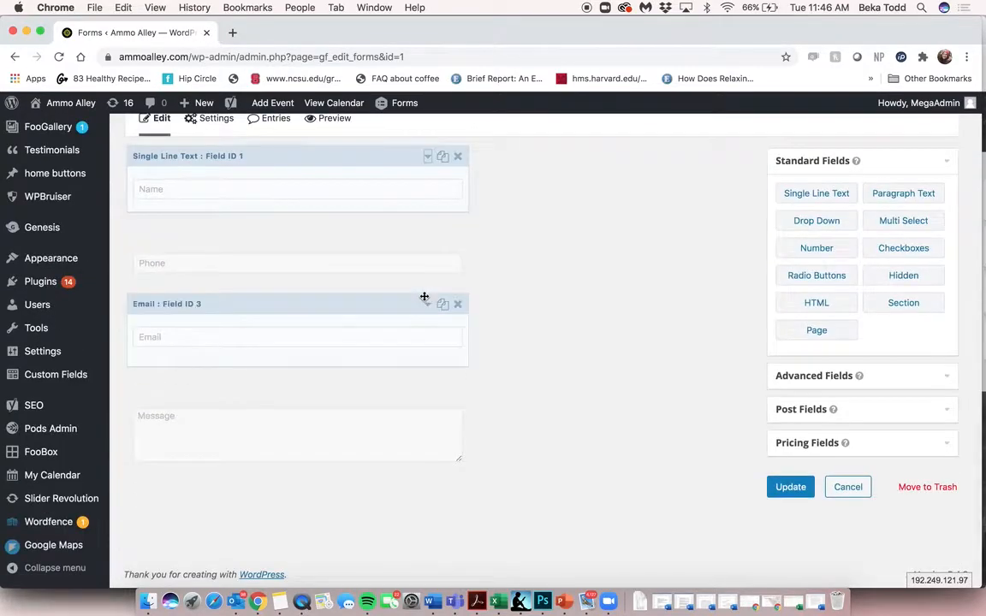
{"action": "scroll", "coordinate": [425, 294], "scroll_direction": "up", "scroll_amount": 3}
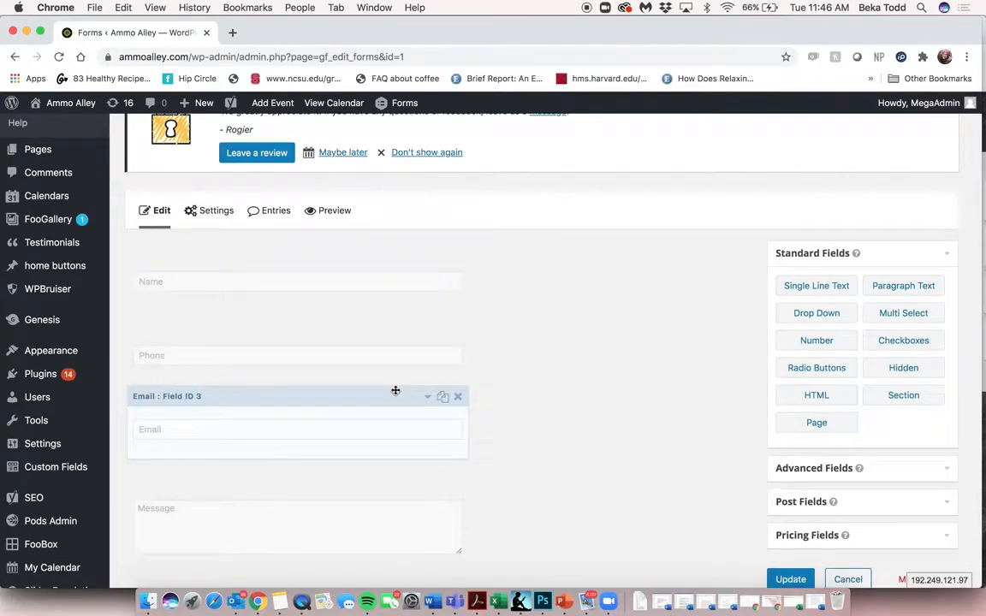
{"action": "scroll", "coordinate": [397, 389], "scroll_direction": "down", "scroll_amount": 3}
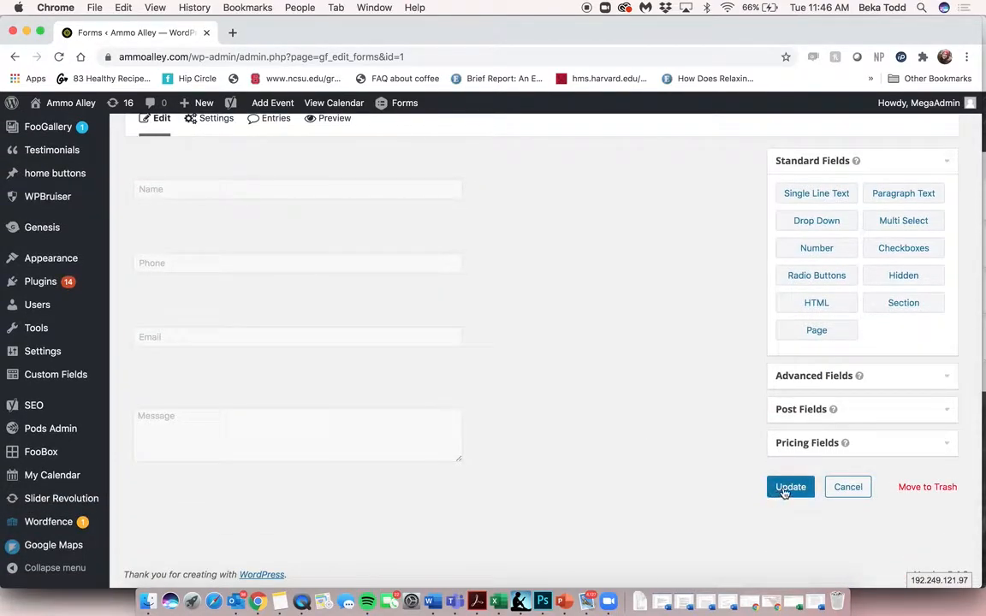
{"action": "scroll", "coordinate": [658, 423], "scroll_direction": "up", "scroll_amount": 1}
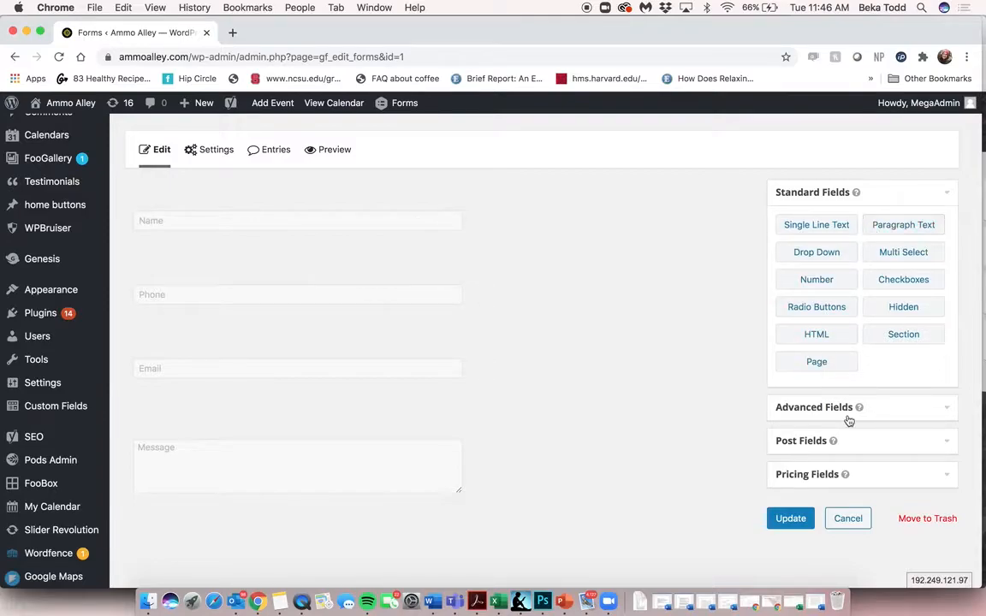
Try out a Radio Buttons field on the Contact Us form, viewing its label and choice settings, and delete it
{"action": "left_click", "coordinate": [845, 313]}
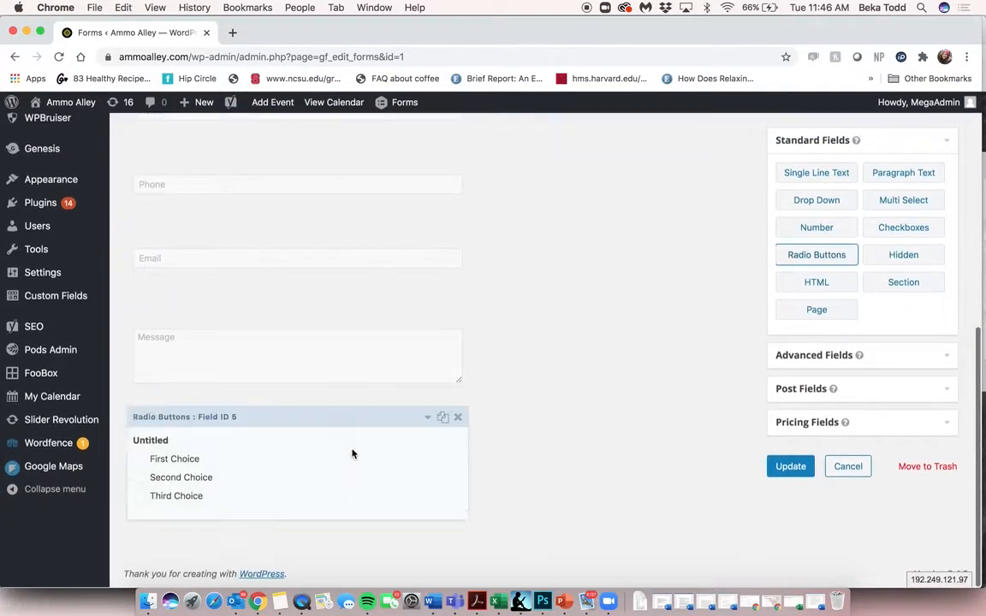
{"action": "left_click", "coordinate": [265, 402]}
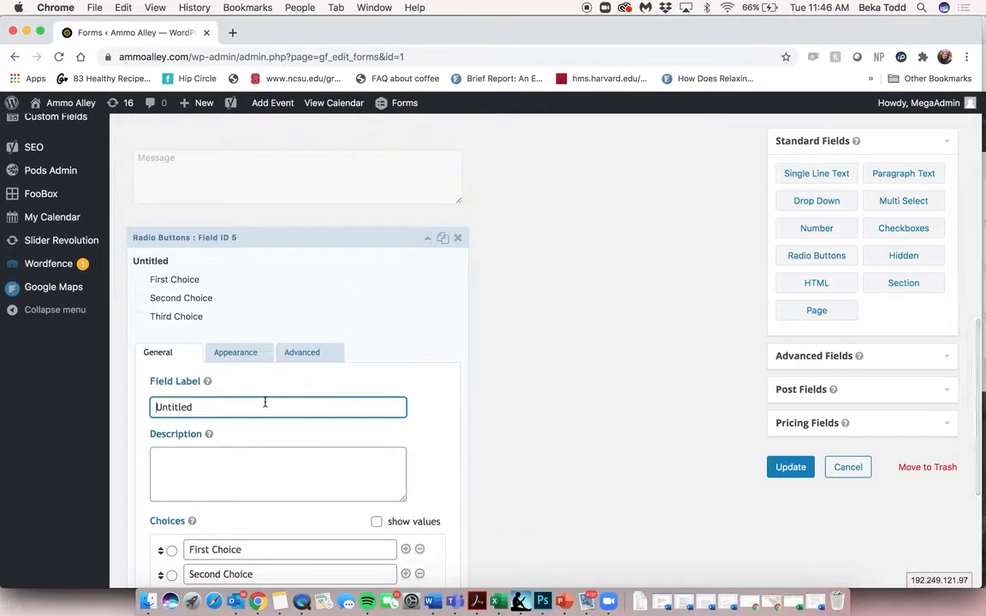
{"action": "left_click", "coordinate": [260, 464]}
{"action": "left_click", "coordinate": [263, 489]}
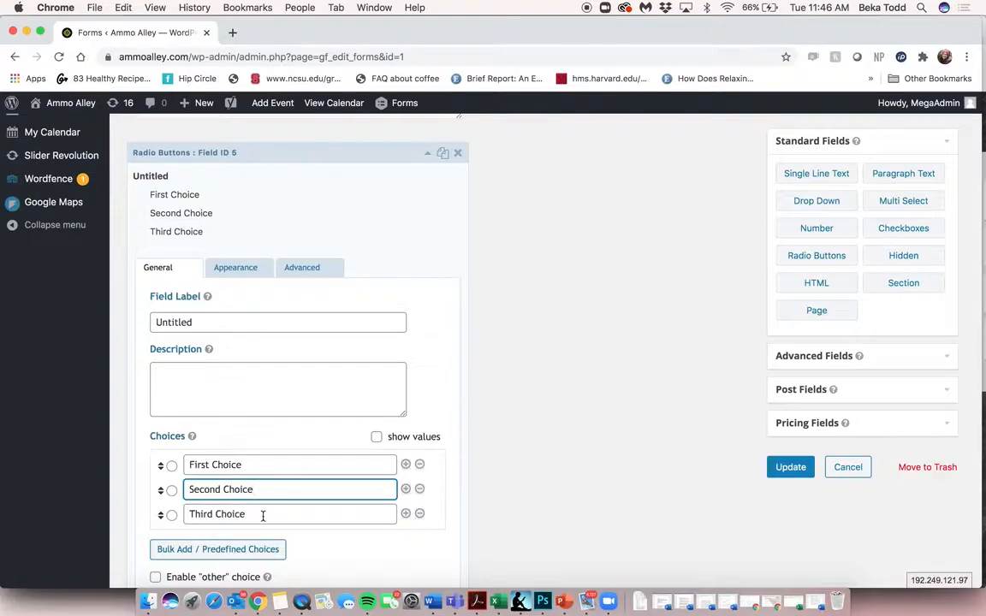
{"action": "left_click", "coordinate": [263, 517]}
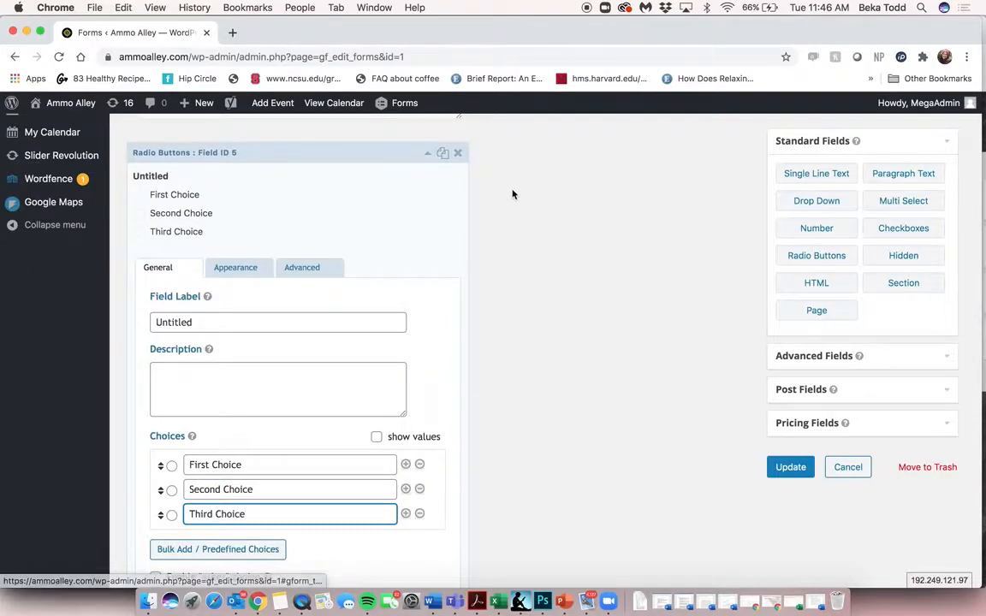
{"action": "left_click", "coordinate": [460, 154]}
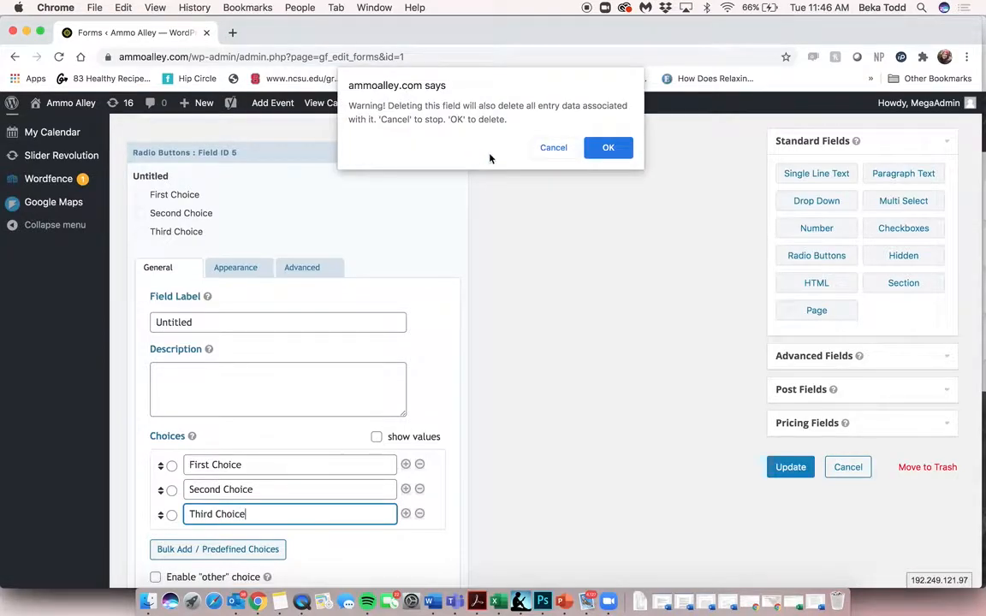
{"action": "left_click", "coordinate": [605, 145]}
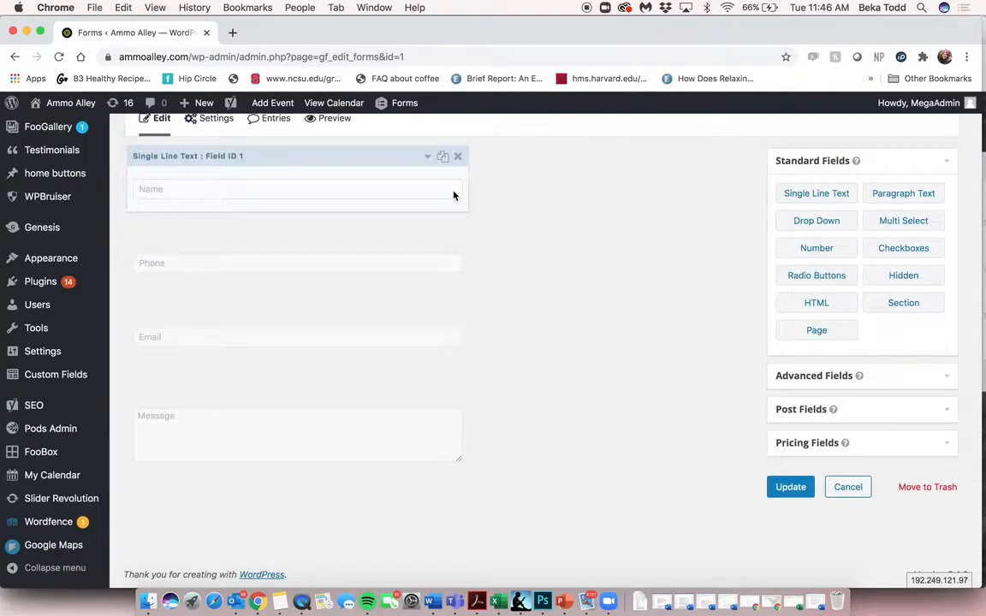
Preview the Contact Us form on its own page and return to the form editor
{"action": "scroll", "coordinate": [525, 328], "scroll_direction": "up", "scroll_amount": 5}
{"action": "scroll", "coordinate": [525, 328], "scroll_direction": "down", "scroll_amount": 5}
{"action": "scroll", "coordinate": [525, 328], "scroll_direction": "up", "scroll_amount": 5}
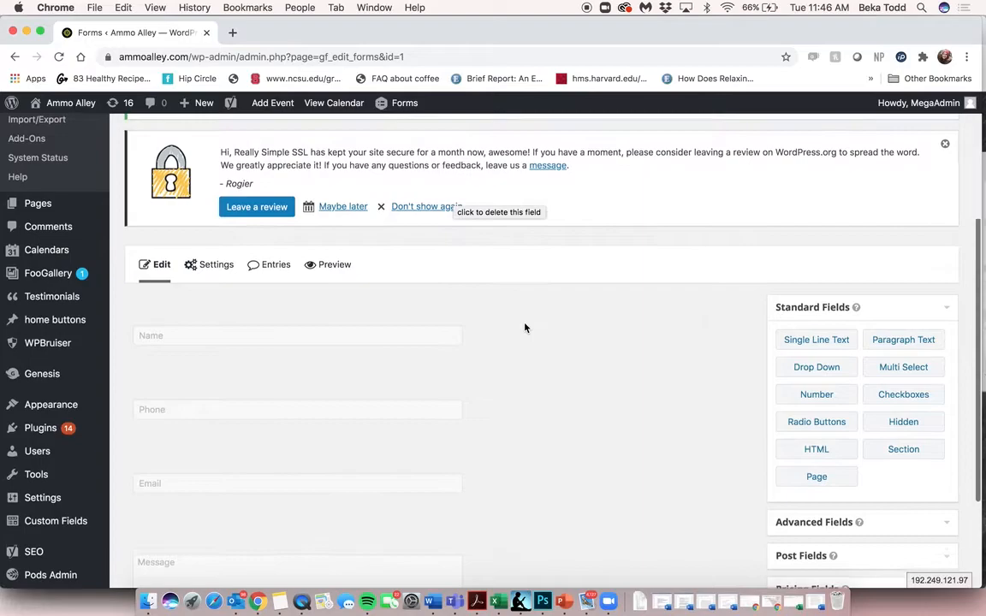
{"action": "left_click", "coordinate": [344, 266]}
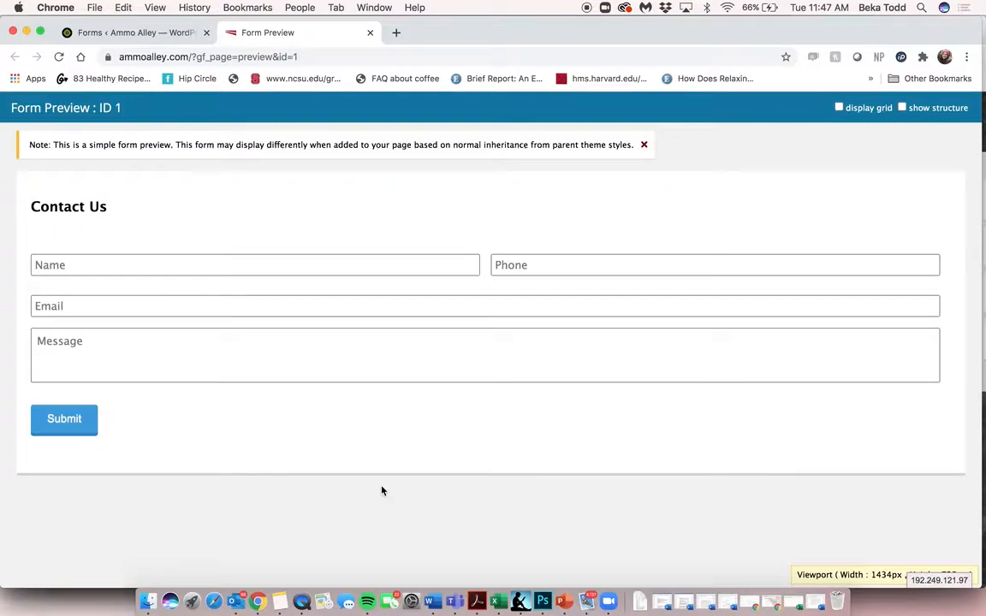
{"action": "left_click", "coordinate": [120, 32]}
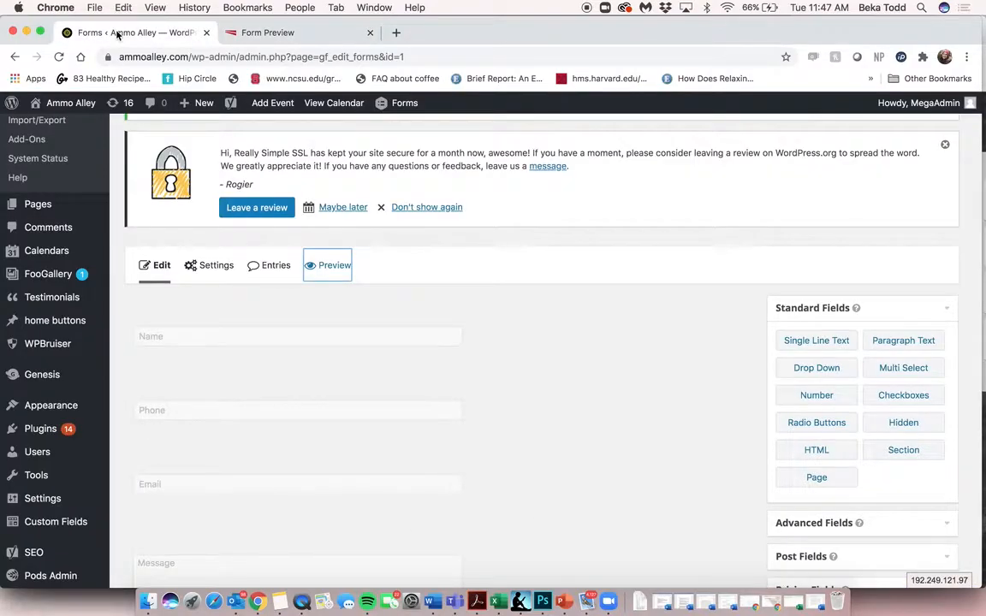
Add a Number field below the Message field of the Contact Us form and delete it again
{"action": "scroll", "coordinate": [761, 298], "scroll_direction": "down", "scroll_amount": 3}
{"action": "scroll", "coordinate": [762, 297], "scroll_direction": "up", "scroll_amount": 4}
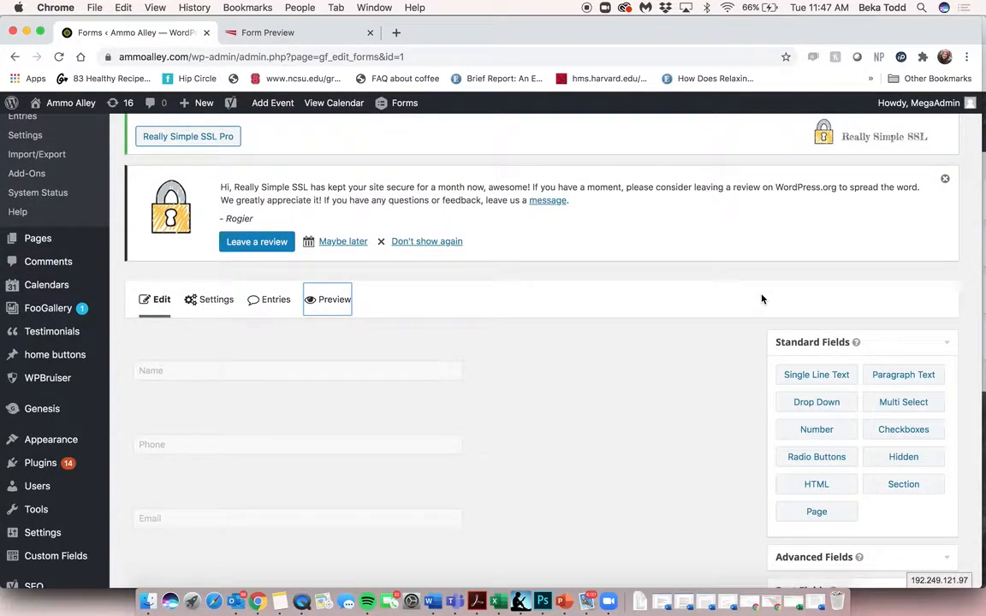
{"action": "scroll", "coordinate": [762, 299], "scroll_direction": "up", "scroll_amount": 2}
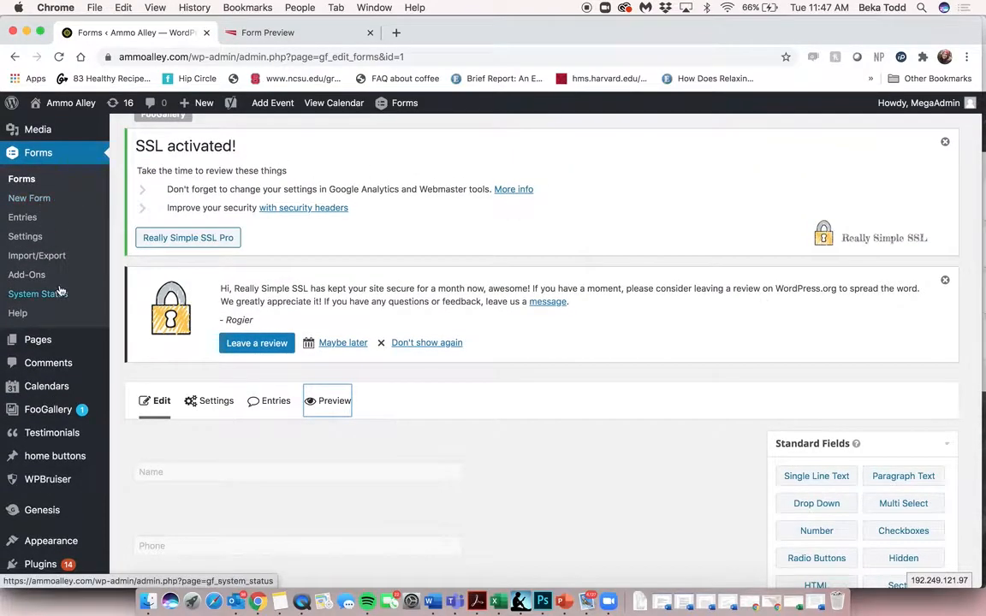
{"action": "scroll", "coordinate": [45, 205], "scroll_direction": "up", "scroll_amount": 2}
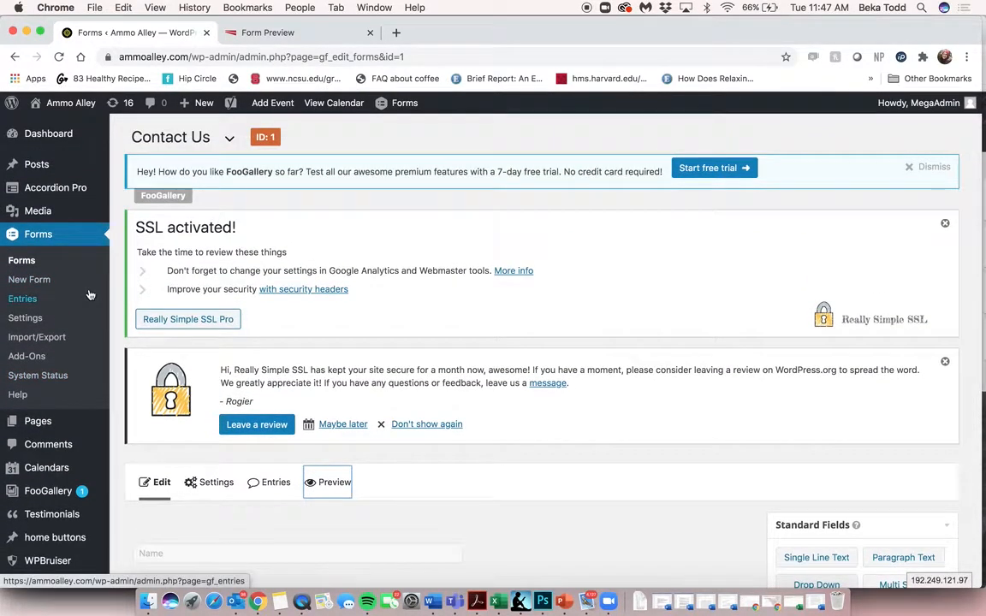
{"action": "scroll", "coordinate": [286, 392], "scroll_direction": "down", "scroll_amount": 5}
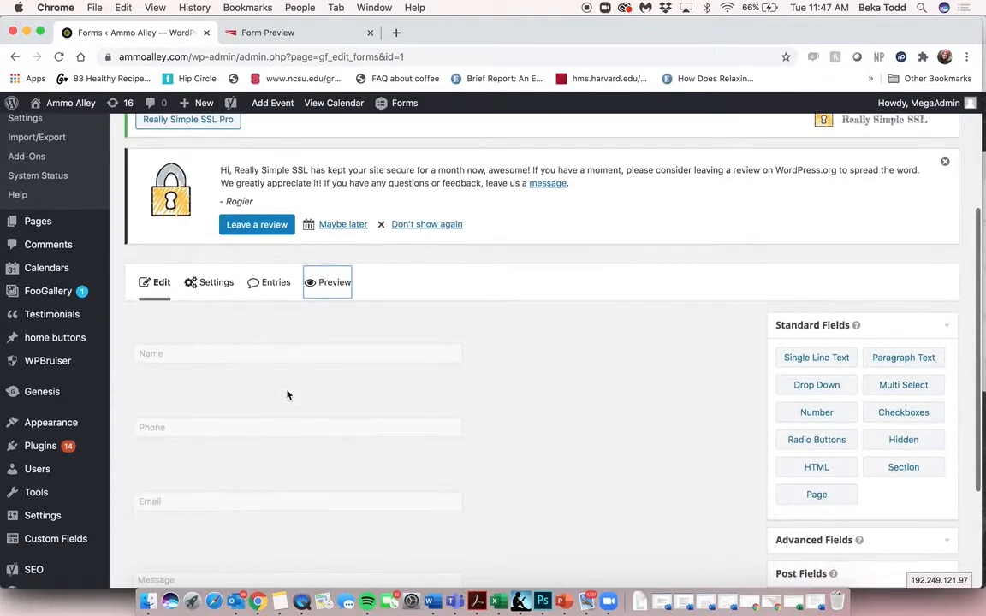
{"action": "scroll", "coordinate": [725, 424], "scroll_direction": "down", "scroll_amount": 3}
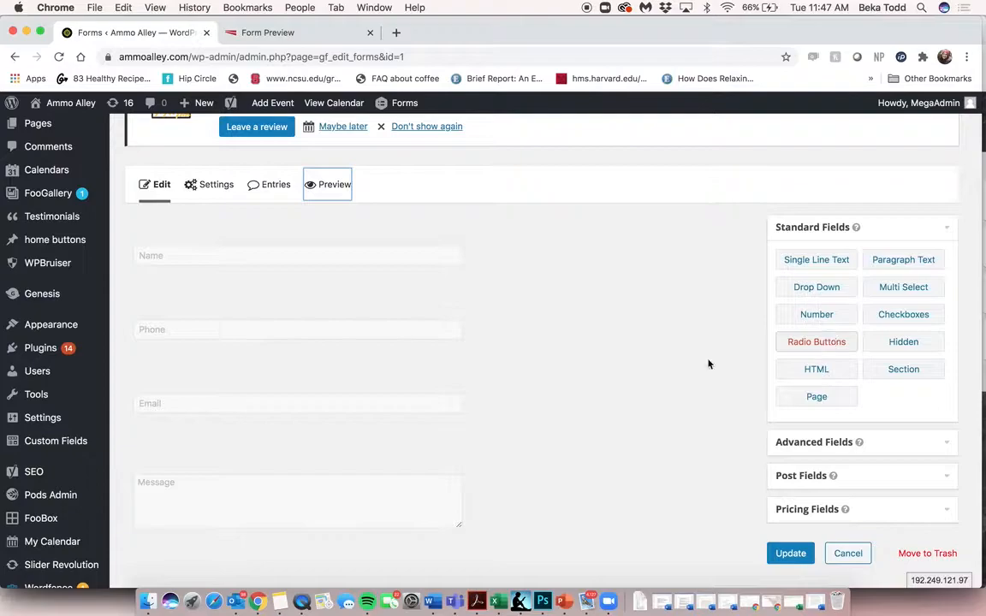
{"action": "mouse_move", "coordinate": [801, 318]}
{"action": "left_mouse_down"}
{"action": "mouse_move", "coordinate": [344, 359]}
{"action": "mouse_move", "coordinate": [309, 292]}
{"action": "mouse_move", "coordinate": [770, 293]}
{"action": "mouse_move", "coordinate": [808, 318]}
{"action": "left_mouse_up"}
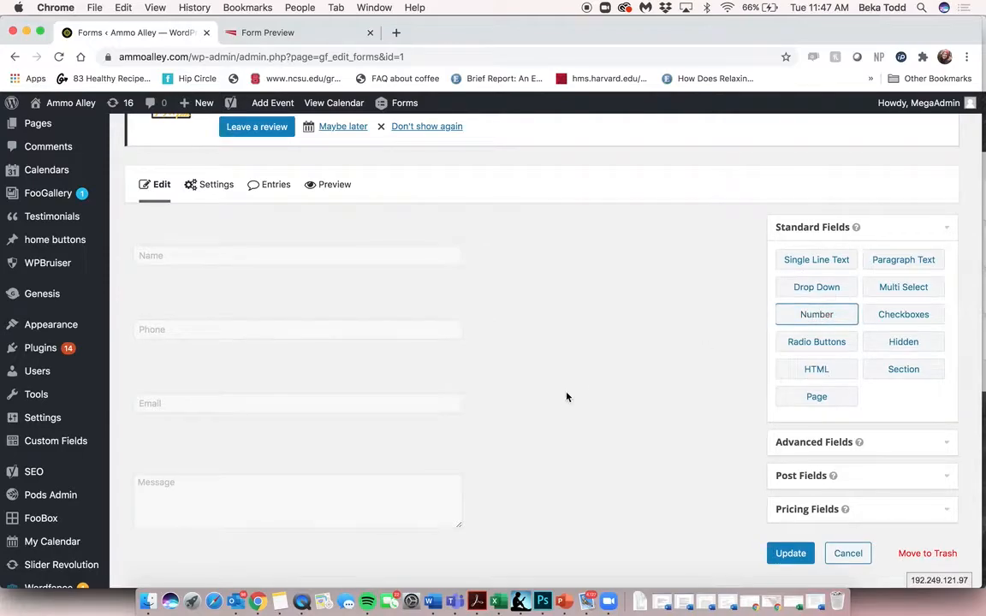
{"action": "scroll", "coordinate": [567, 396], "scroll_direction": "down", "scroll_amount": 3}
{"action": "mouse_move", "coordinate": [458, 472]}
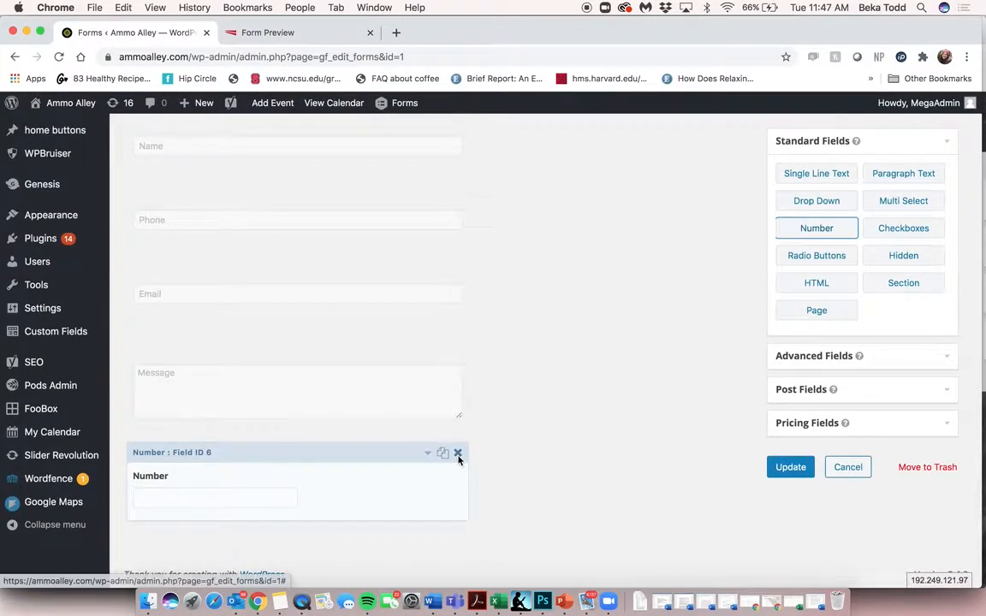
{"action": "left_click", "coordinate": [458, 454]}
{"action": "left_click", "coordinate": [608, 147]}
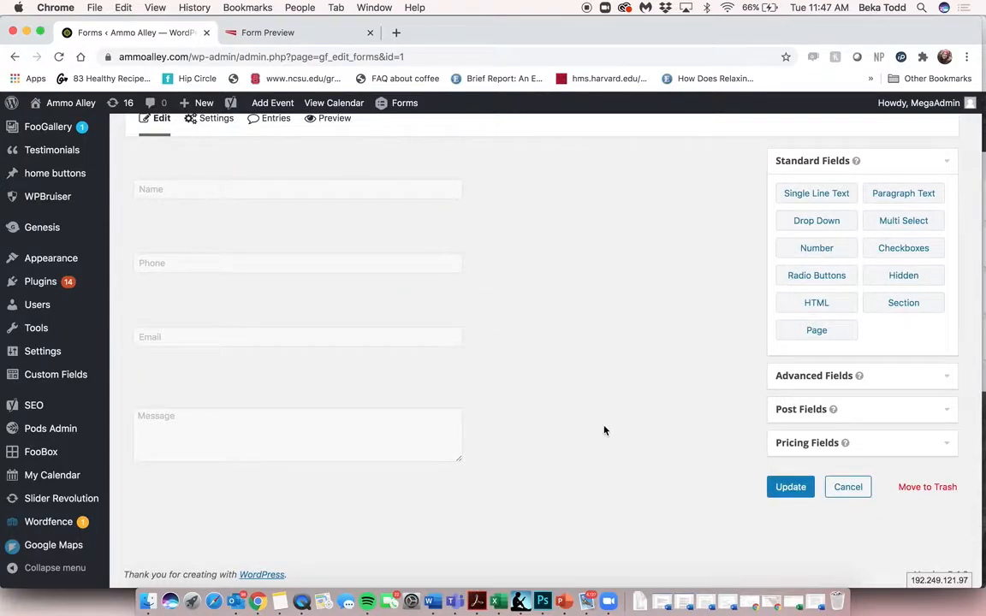
Open the Contact Us form's entries, leaving the form editor without saving changes
{"action": "scroll", "coordinate": [603, 424], "scroll_direction": "up", "scroll_amount": 5}
{"action": "scroll", "coordinate": [379, 429], "scroll_direction": "down", "scroll_amount": 3}
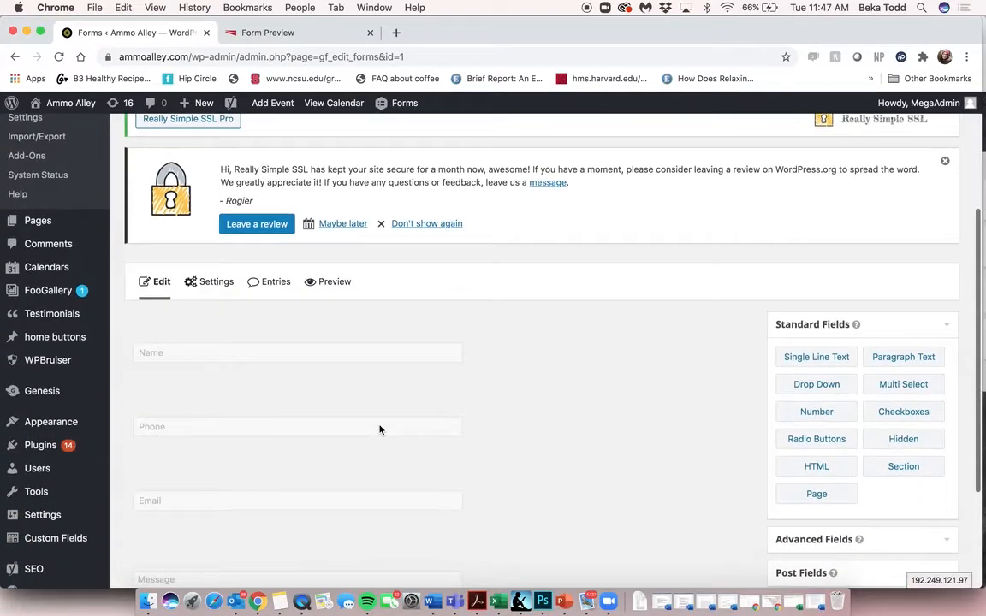
{"action": "scroll", "coordinate": [333, 345], "scroll_direction": "up", "scroll_amount": 1}
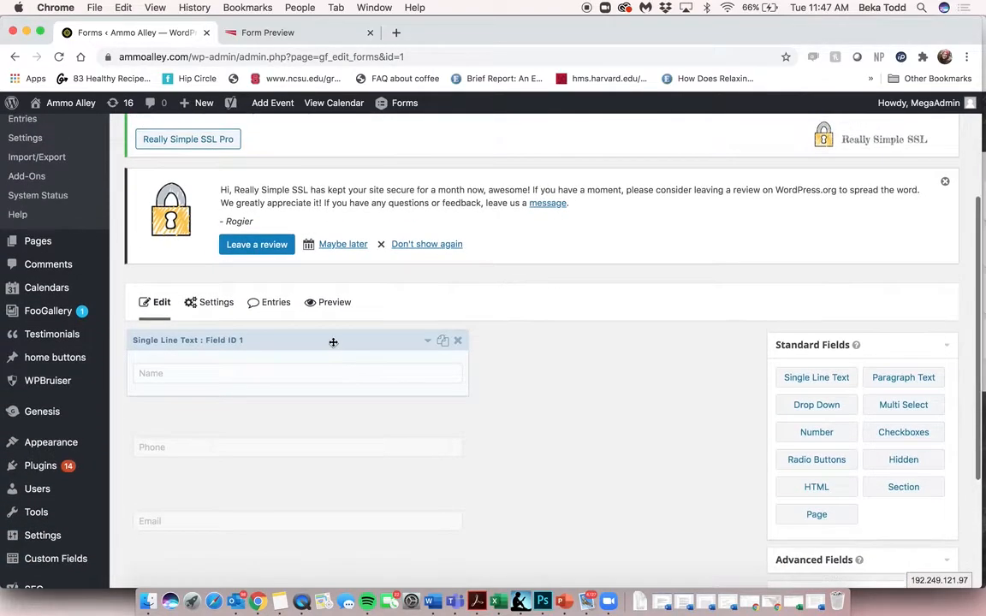
{"action": "scroll", "coordinate": [333, 342], "scroll_direction": "up", "scroll_amount": 2}
{"action": "left_click", "coordinate": [273, 338]}
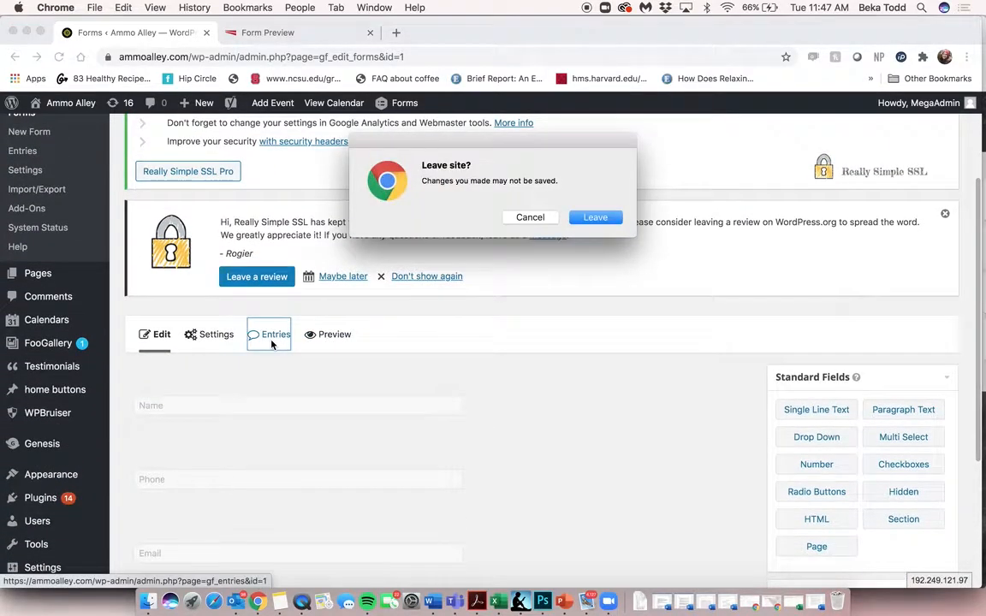
{"action": "left_click", "coordinate": [599, 218]}
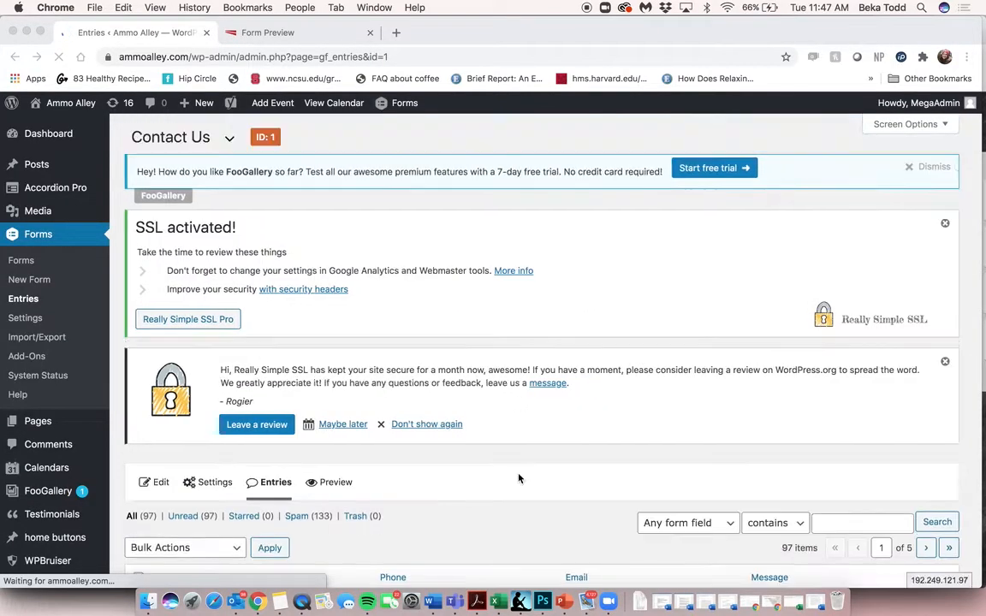
Browse the submitted Contact Us entries, examining the name, phone, email and message columns
{"action": "scroll", "coordinate": [519, 477], "scroll_direction": "down", "scroll_amount": 8}
{"action": "scroll", "coordinate": [518, 478], "scroll_direction": "down", "scroll_amount": 1}
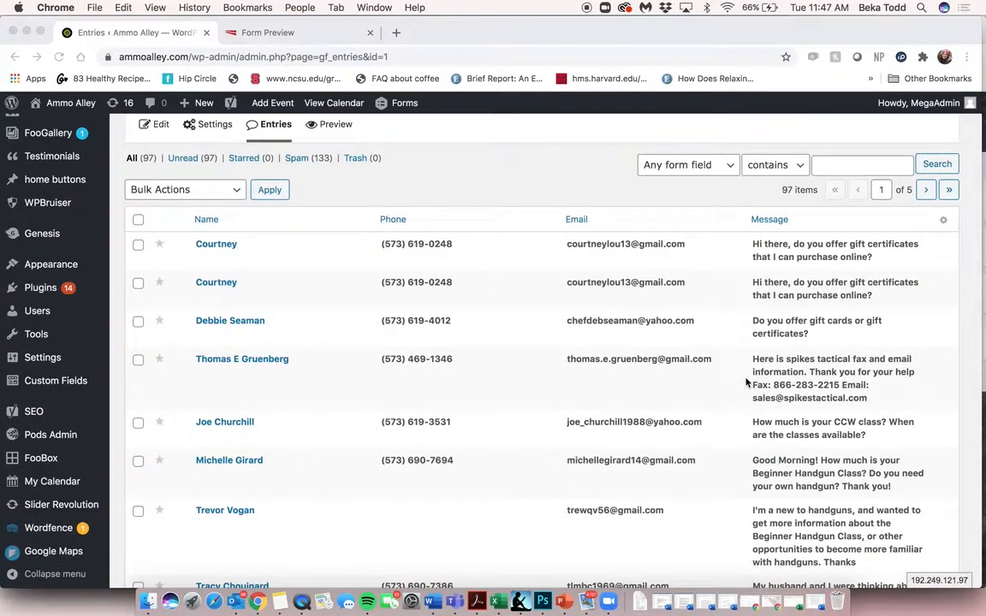
{"action": "scroll", "coordinate": [338, 432], "scroll_direction": "down", "scroll_amount": 7}
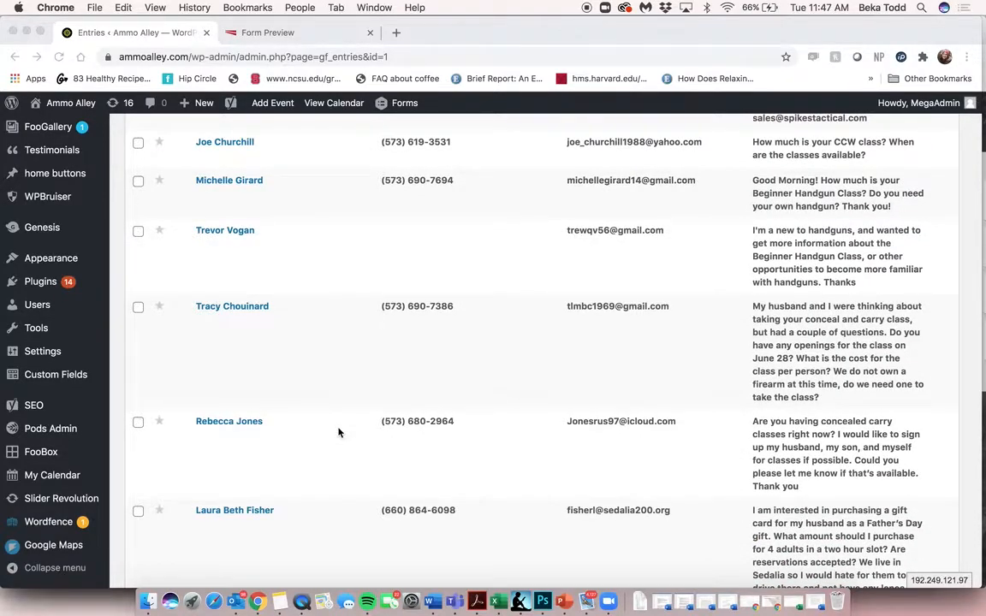
{"action": "scroll", "coordinate": [338, 432], "scroll_direction": "up", "scroll_amount": 7}
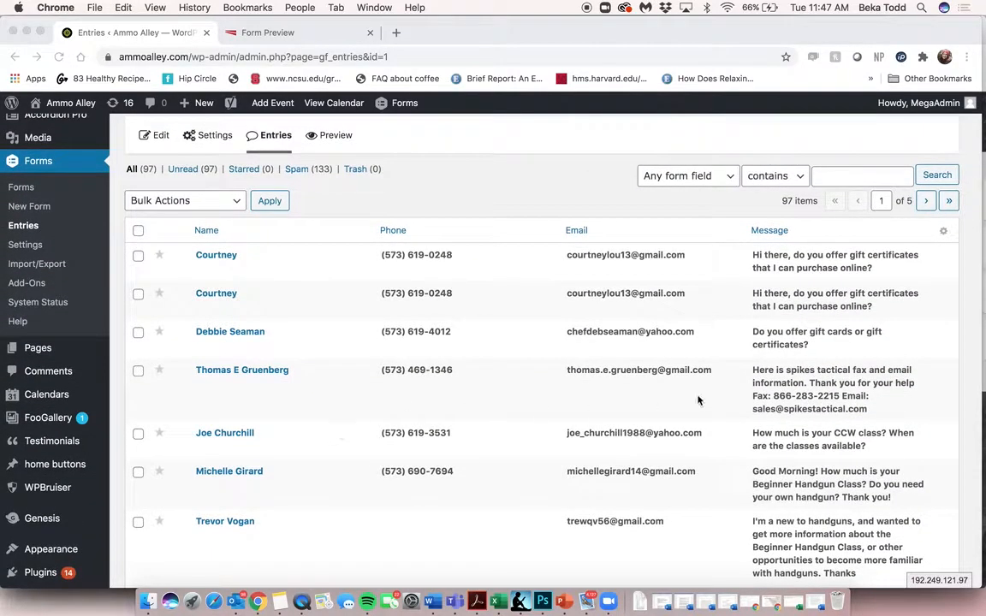
{"action": "scroll", "coordinate": [484, 317], "scroll_direction": "up", "scroll_amount": 3}
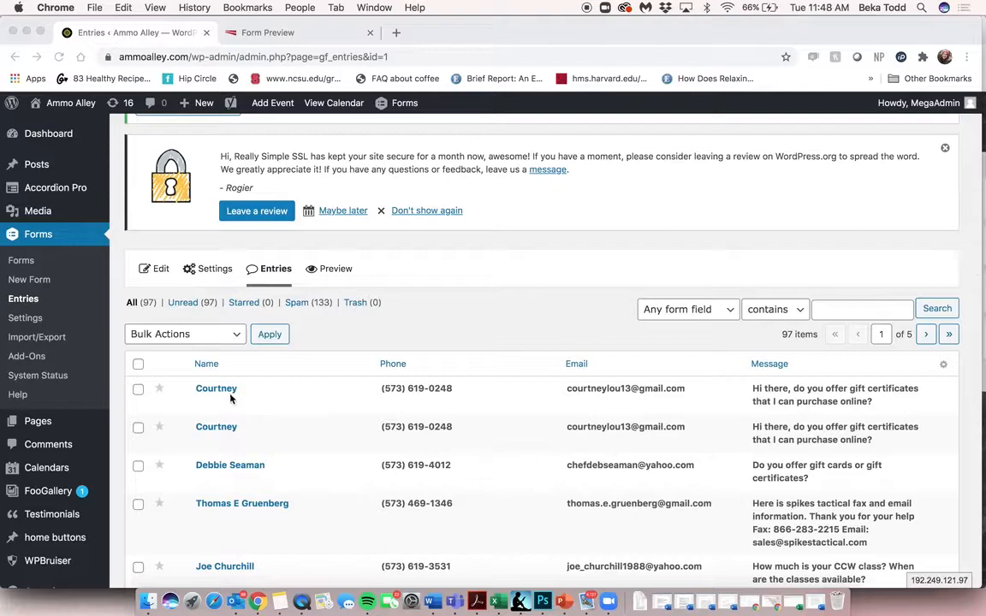
{"action": "left_click", "coordinate": [309, 389]}
{"action": "mouse_move", "coordinate": [211, 393]}
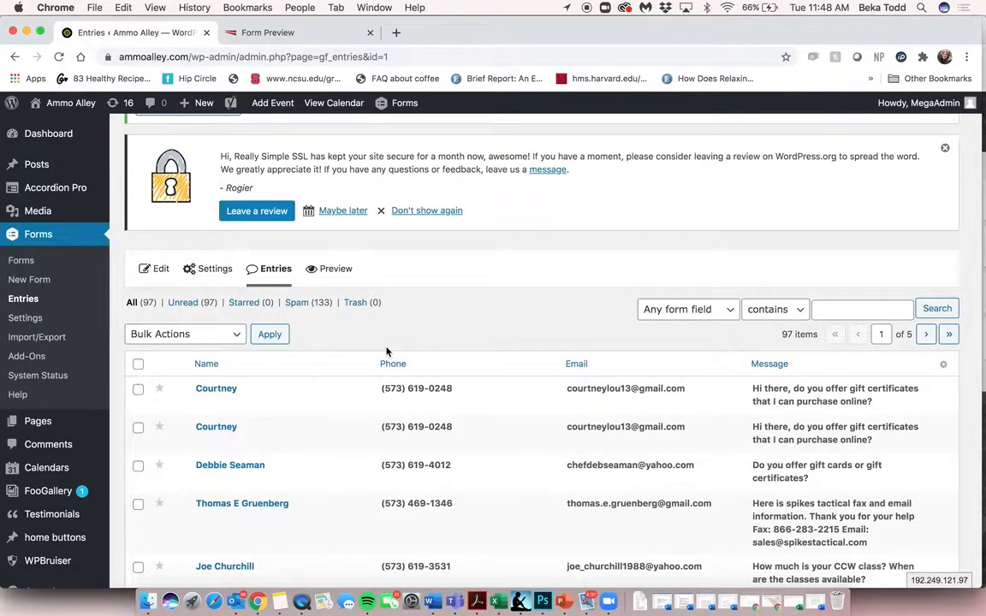
Set up an entries export for the Contact Us form on the Import/Export page with all fields selected
{"action": "left_click", "coordinate": [57, 337]}
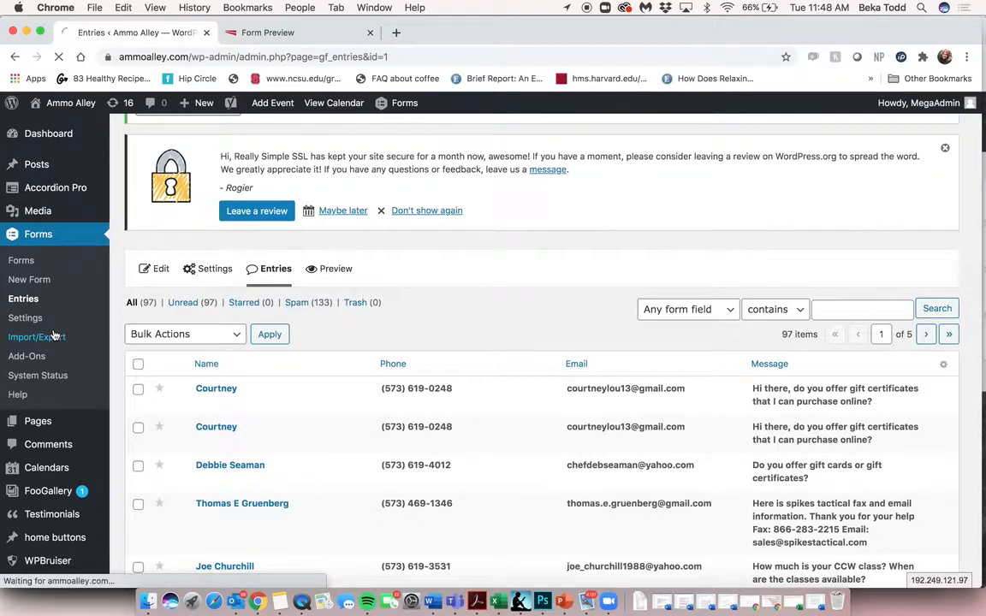
{"action": "scroll", "coordinate": [232, 369], "scroll_direction": "down", "scroll_amount": 3}
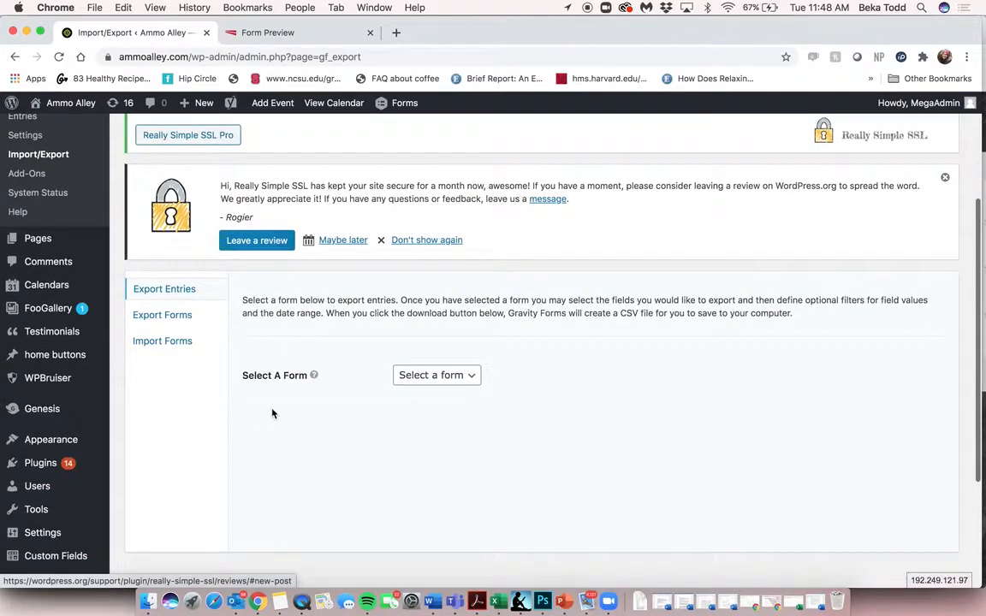
{"action": "left_click", "coordinate": [458, 381]}
{"action": "left_click", "coordinate": [460, 389]}
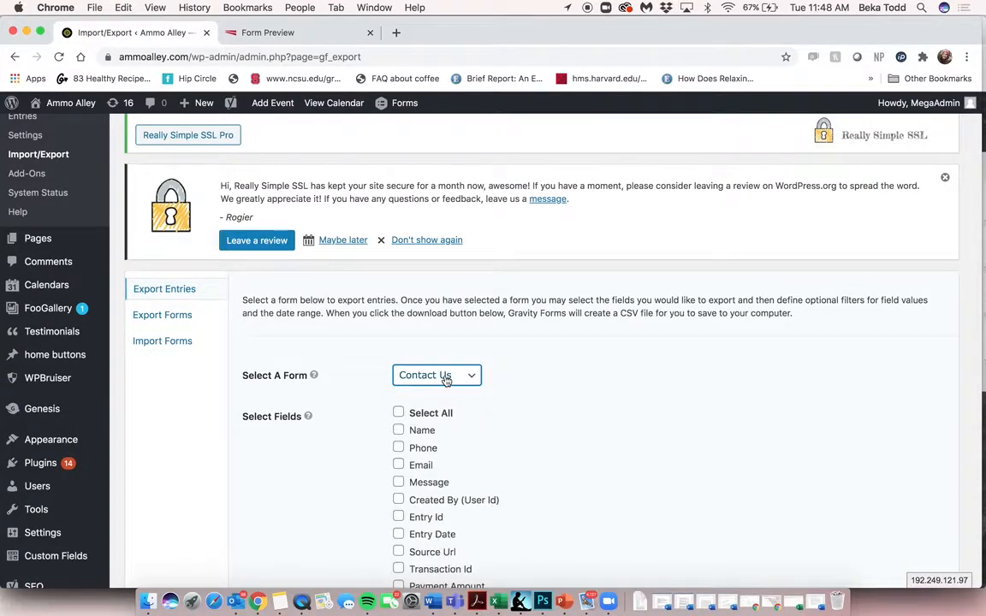
{"action": "left_click", "coordinate": [404, 412]}
{"action": "scroll", "coordinate": [398, 415], "scroll_direction": "down", "scroll_amount": 8}
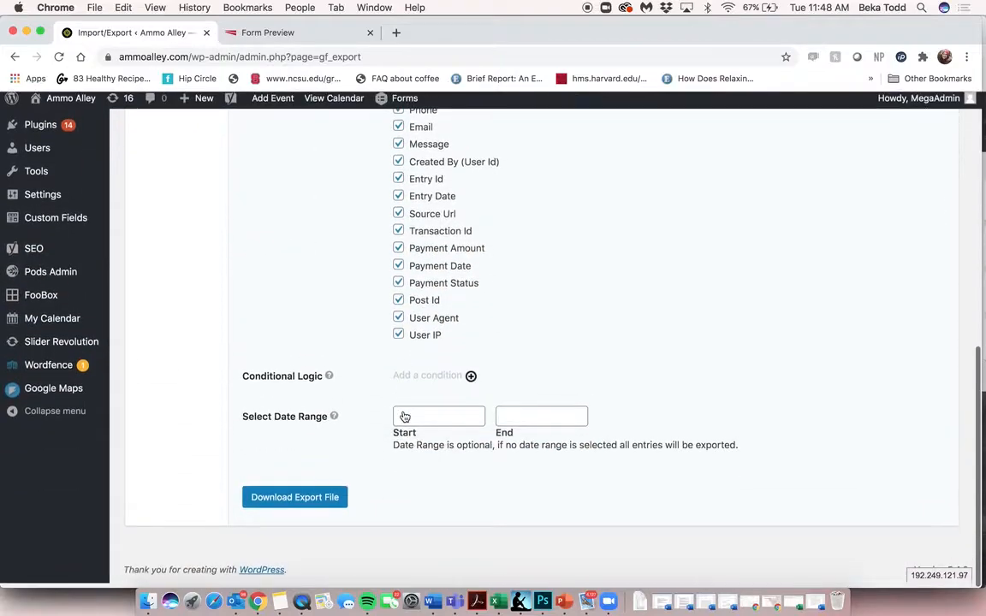
Examine the export's optional start date calendar and close it without choosing a date
{"action": "left_click", "coordinate": [418, 420]}
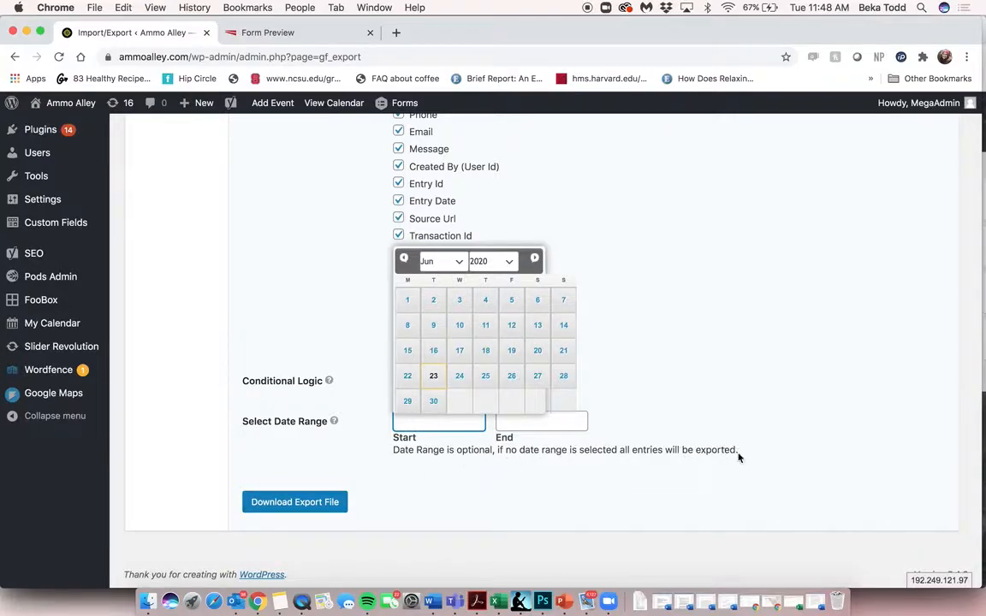
{"action": "left_click", "coordinate": [308, 378]}
{"action": "scroll", "coordinate": [306, 374], "scroll_direction": "up", "scroll_amount": 5}
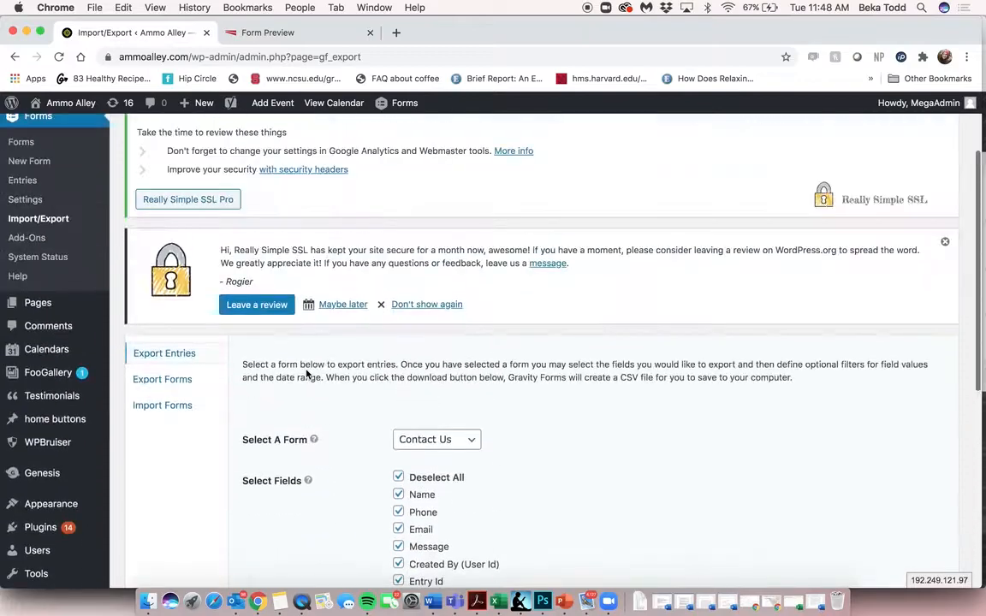
{"action": "scroll", "coordinate": [307, 374], "scroll_direction": "up", "scroll_amount": 3}
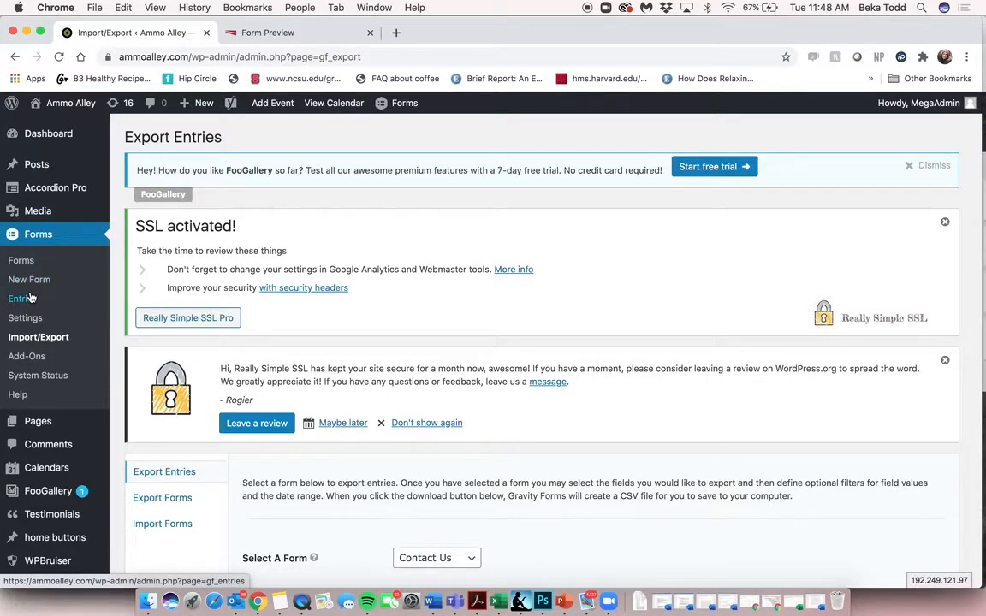
Review the general settings of the forms plugin, from the output options down to the reCAPTCHA settings
{"action": "left_click", "coordinate": [26, 319]}
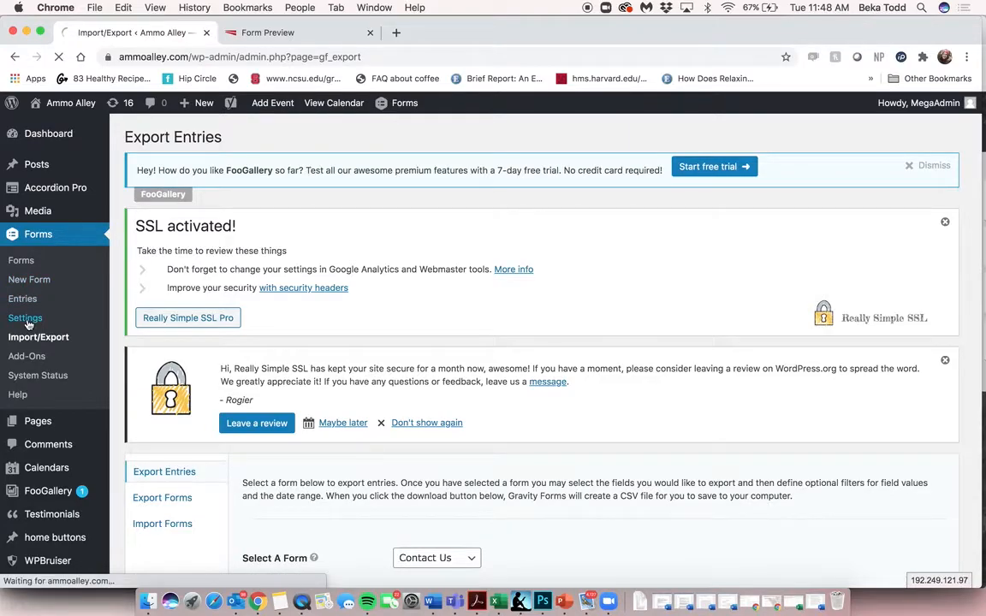
{"action": "scroll", "coordinate": [289, 373], "scroll_direction": "down", "scroll_amount": 5}
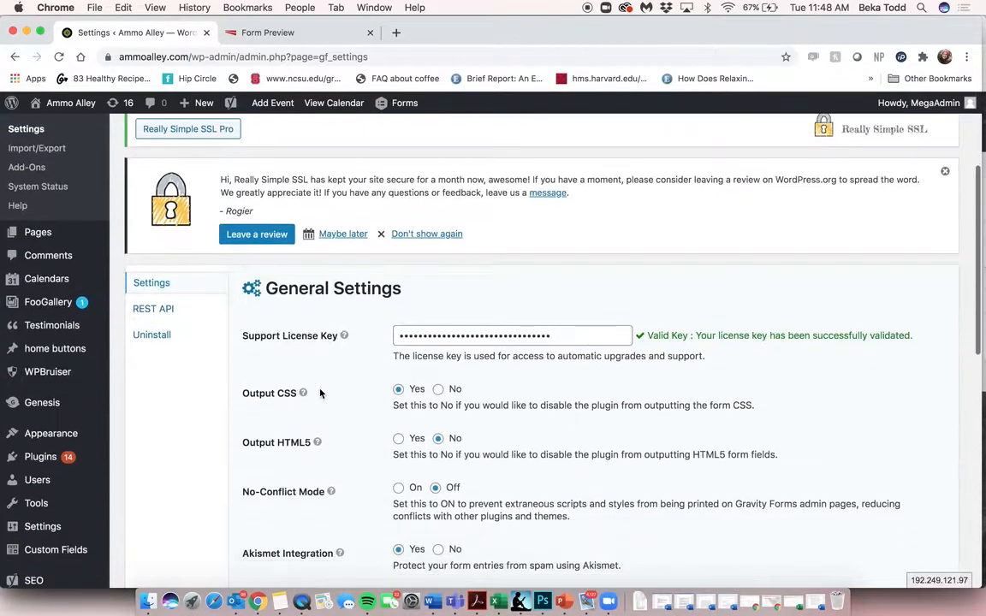
{"action": "scroll", "coordinate": [289, 359], "scroll_direction": "up", "scroll_amount": 4}
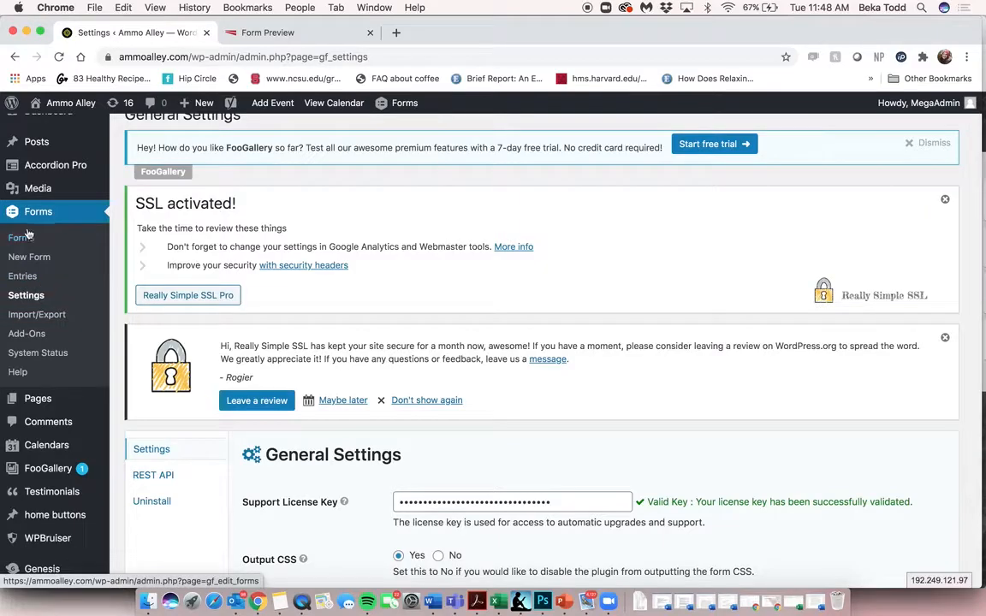
{"action": "scroll", "coordinate": [299, 414], "scroll_direction": "down", "scroll_amount": 10}
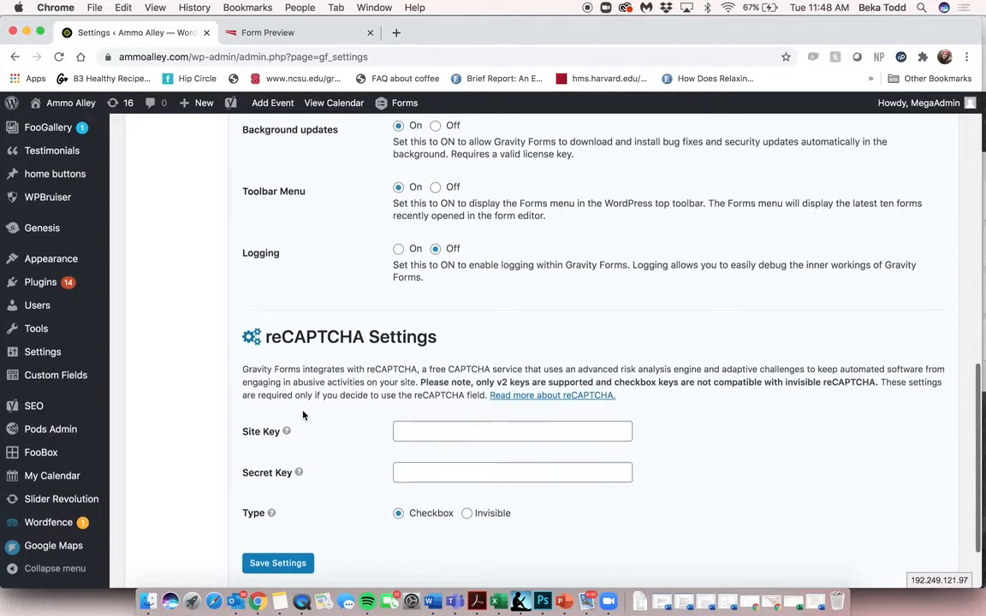
{"action": "scroll", "coordinate": [303, 416], "scroll_direction": "up", "scroll_amount": 12}
{"action": "scroll", "coordinate": [303, 415], "scroll_direction": "down", "scroll_amount": 1}
Open the Admin Notification for editing from the Contact Us form's notification settings
{"action": "left_click", "coordinate": [21, 260]}
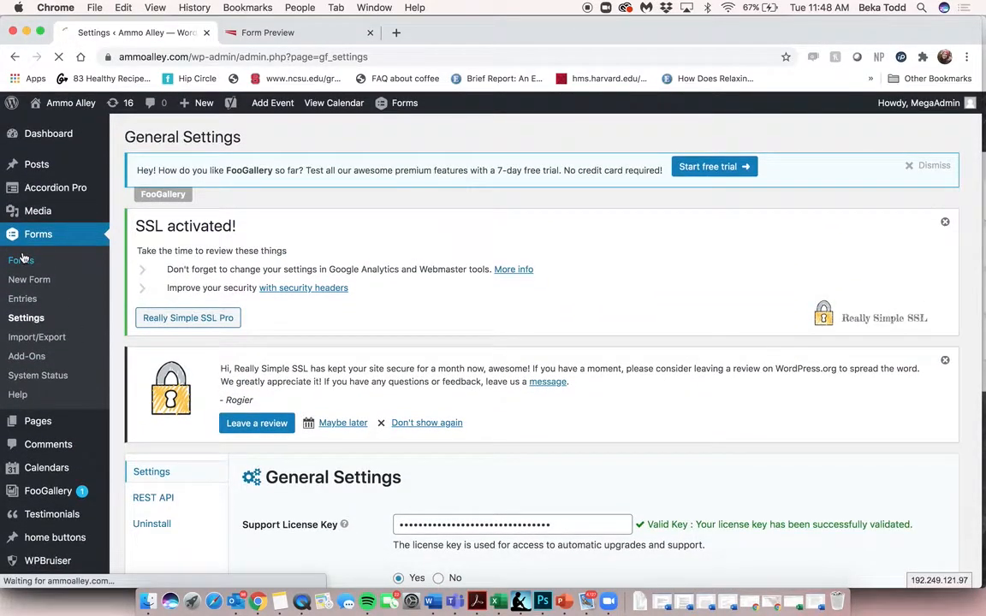
{"action": "scroll", "coordinate": [257, 403], "scroll_direction": "down", "scroll_amount": 4}
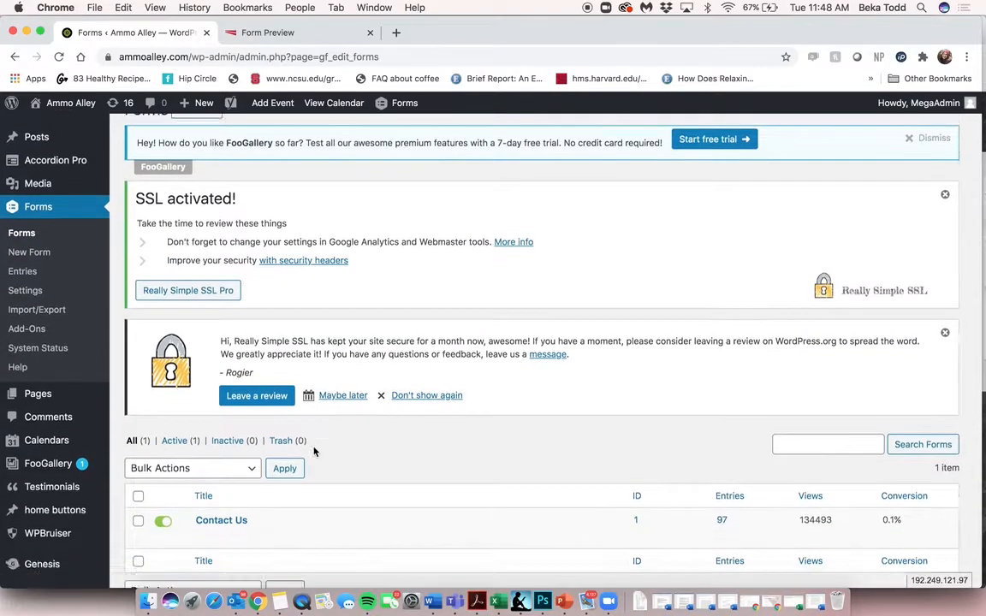
{"action": "mouse_move", "coordinate": [238, 407]}
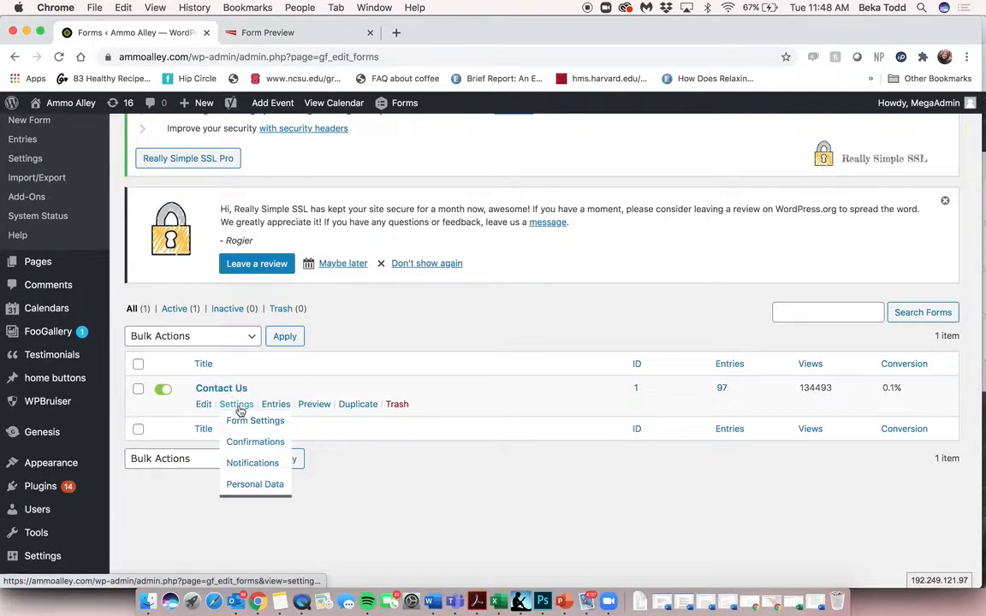
{"action": "left_click", "coordinate": [266, 463]}
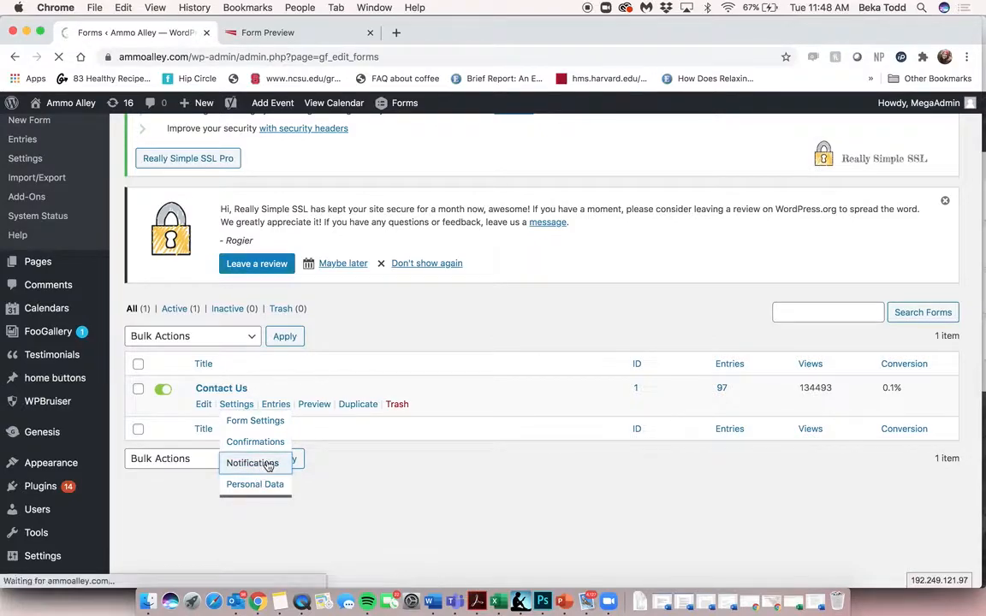
{"action": "scroll", "coordinate": [268, 466], "scroll_direction": "down", "scroll_amount": 5}
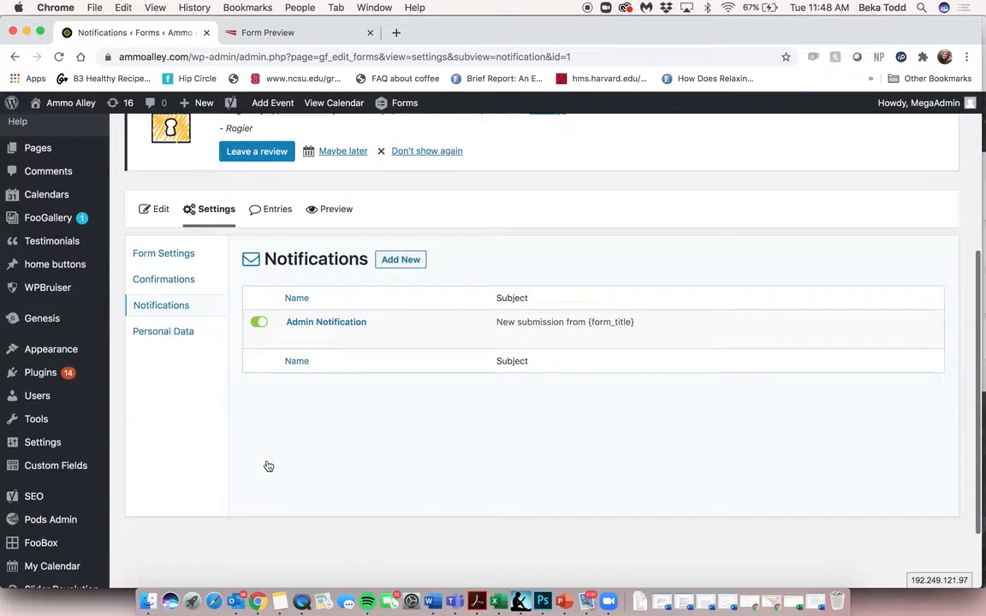
{"action": "left_click", "coordinate": [351, 328]}
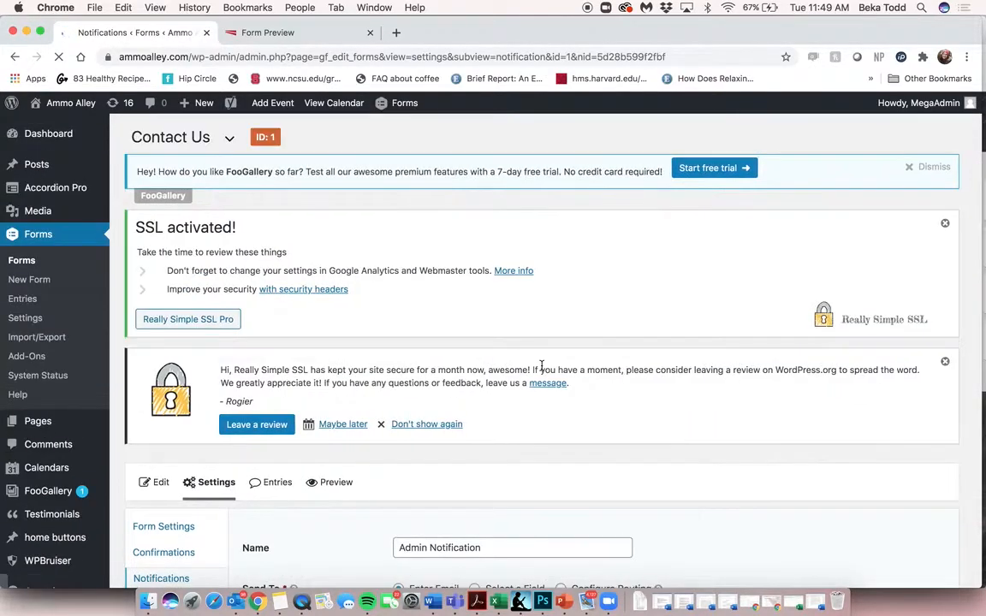
Examine the Admin Notification's recipient, sender, subject and message fields, placing the cursor after the Send to Email address
{"action": "scroll", "coordinate": [542, 368], "scroll_direction": "down", "scroll_amount": 4}
{"action": "left_click", "coordinate": [516, 446]}
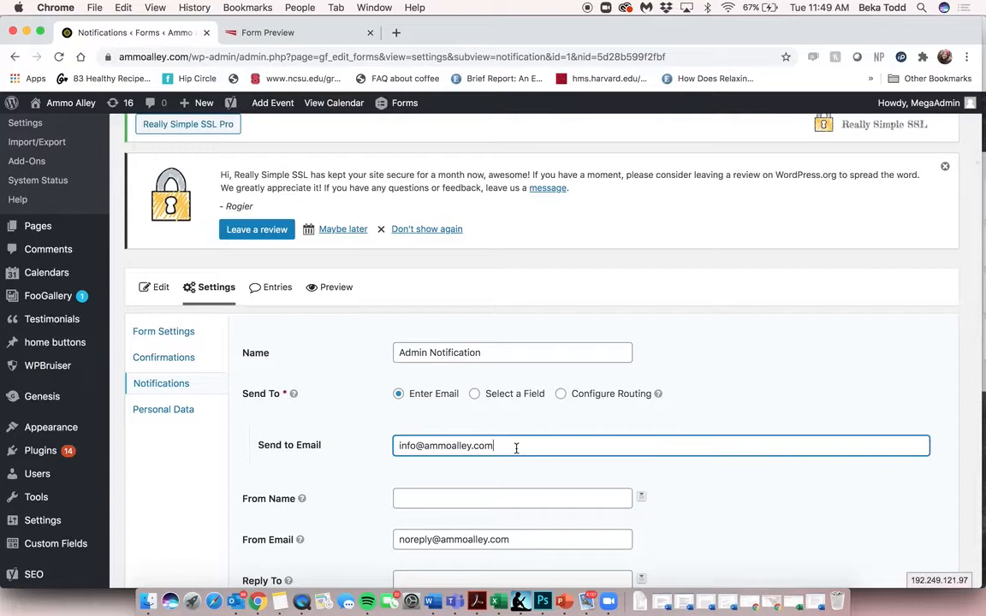
{"action": "scroll", "coordinate": [516, 448], "scroll_direction": "down", "scroll_amount": 2}
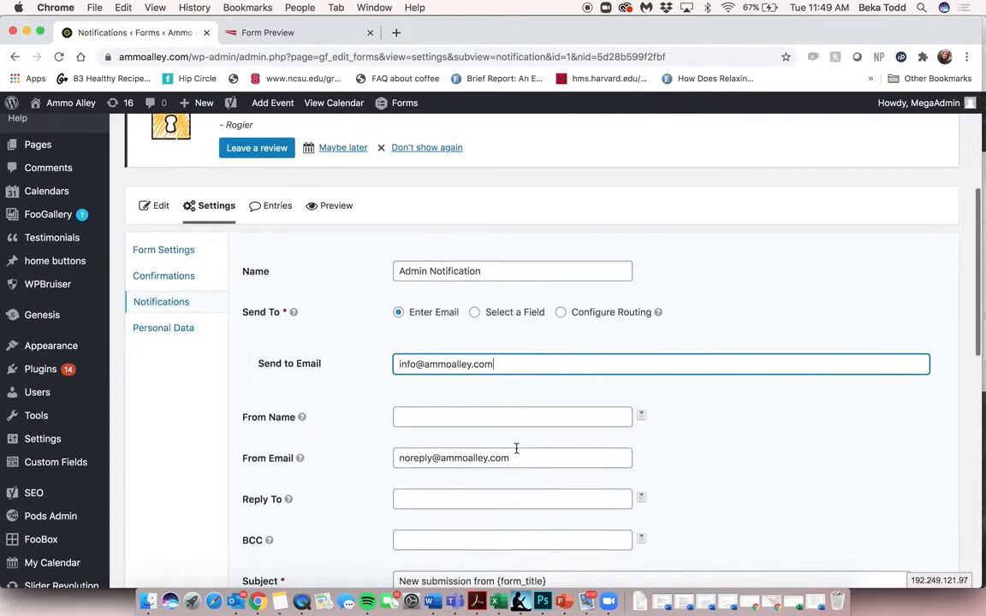
{"action": "scroll", "coordinate": [516, 449], "scroll_direction": "down", "scroll_amount": 4}
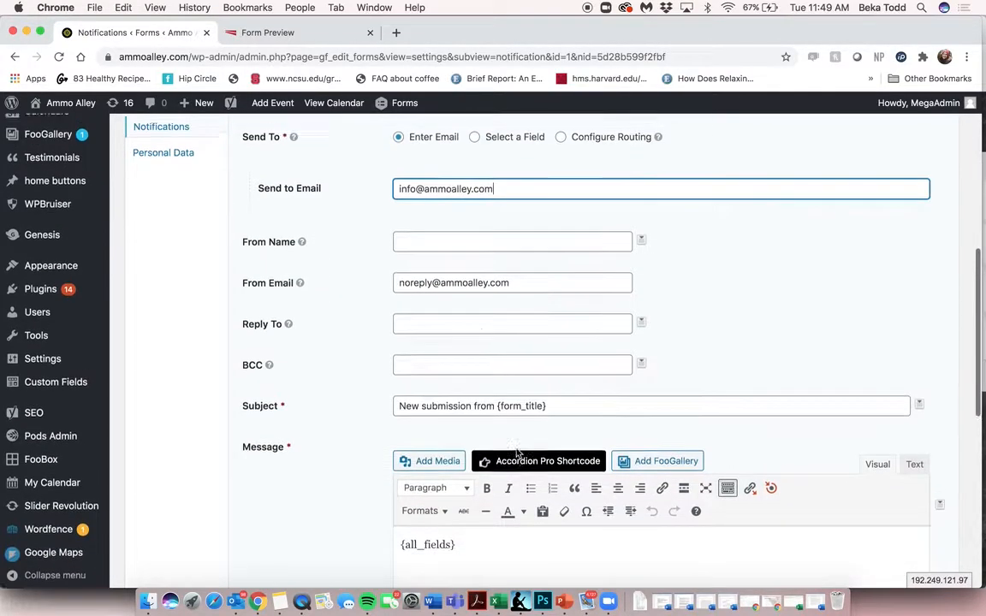
{"action": "scroll", "coordinate": [517, 451], "scroll_direction": "up", "scroll_amount": 4}
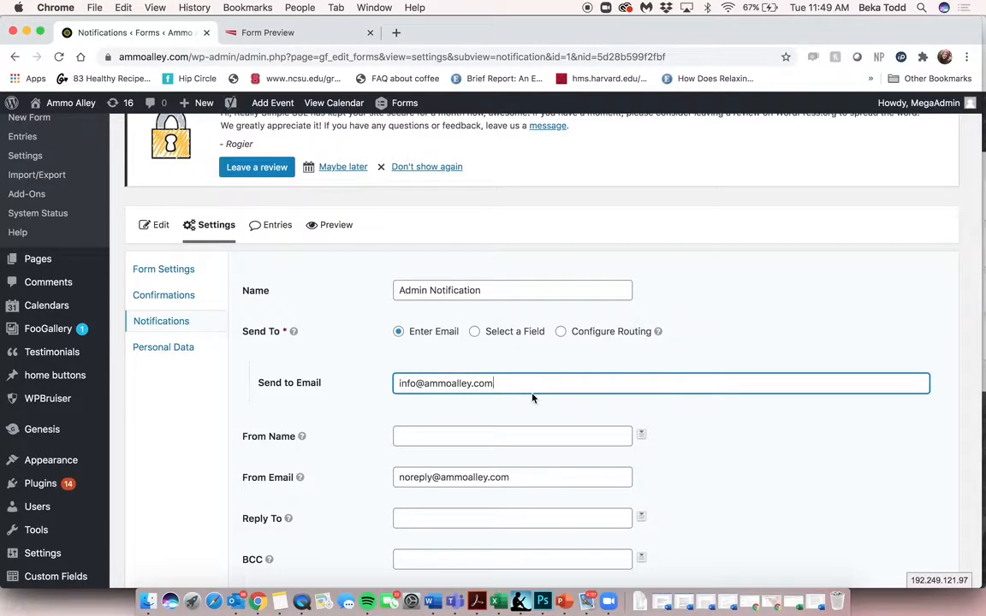
Add a comma after the Send to Email address and look over the remaining notification options without updating
{"action": "type", "text": ","}
{"action": "scroll", "coordinate": [563, 381], "scroll_direction": "down", "scroll_amount": 10}
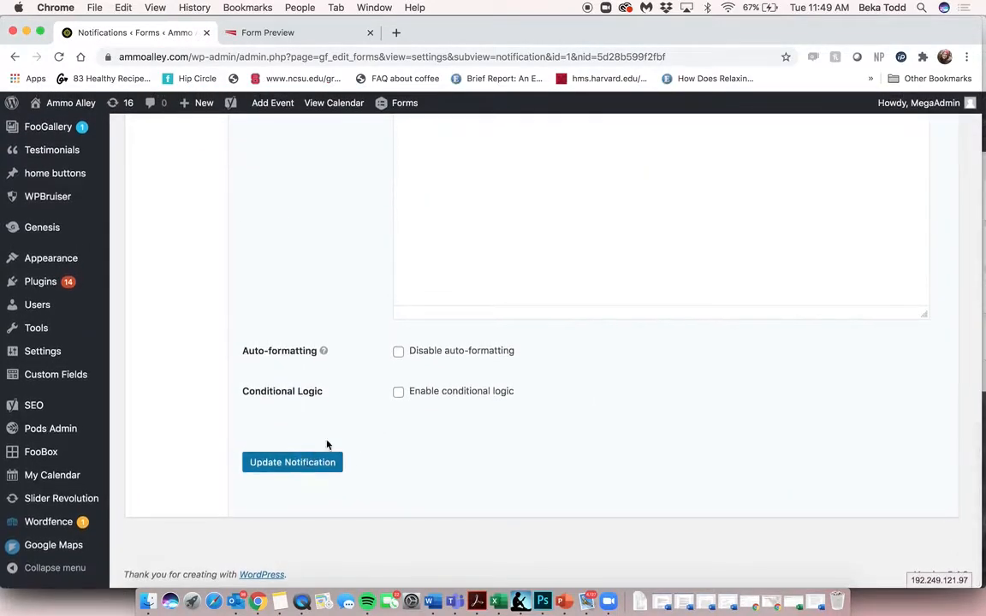
{"action": "scroll", "coordinate": [372, 346], "scroll_direction": "up", "scroll_amount": 10}
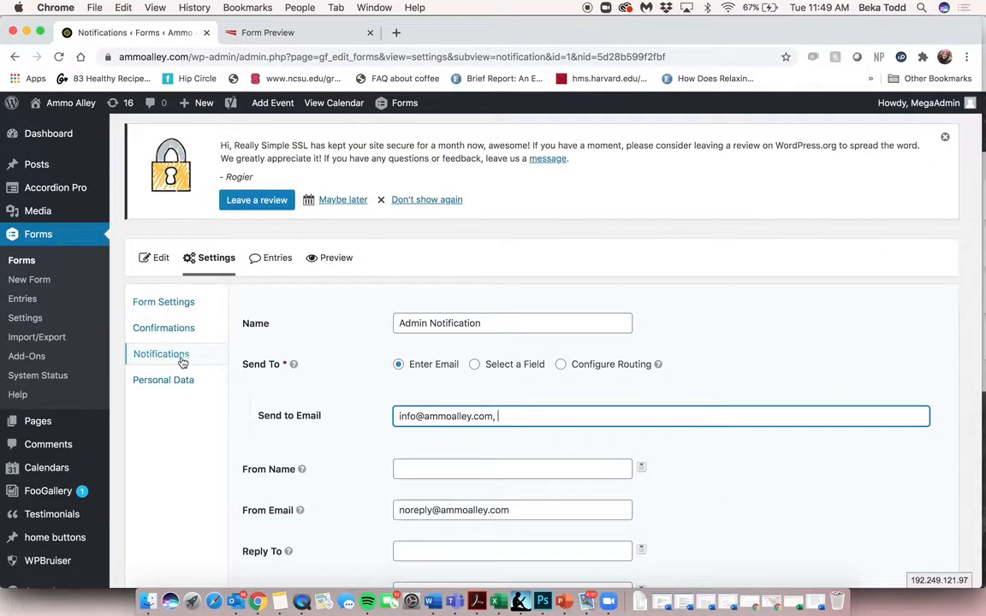
Open the Default Confirmation for editing from the Contact Us form's confirmation settings
{"action": "left_click", "coordinate": [184, 335]}
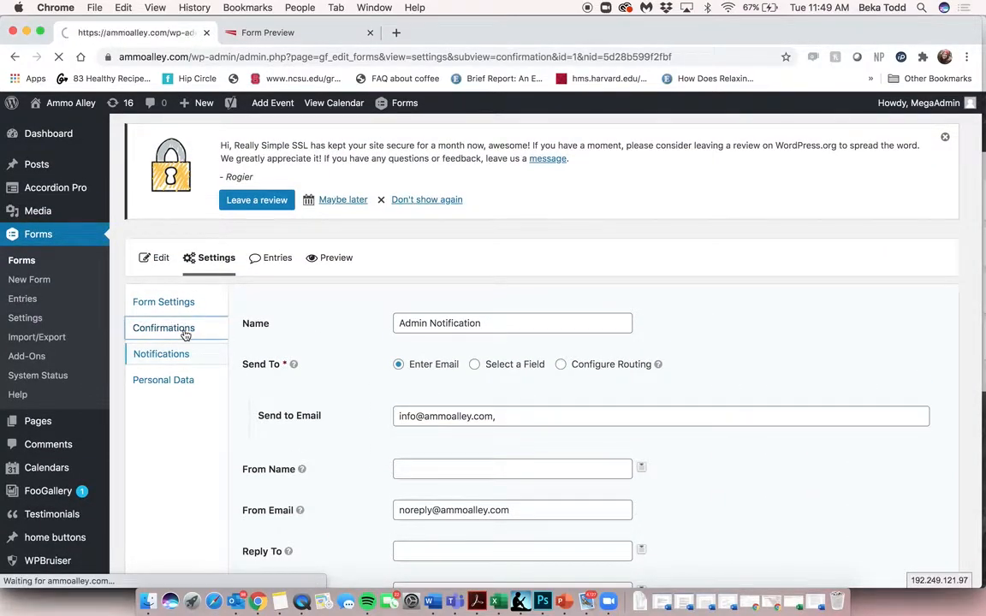
{"action": "scroll", "coordinate": [384, 372], "scroll_direction": "down", "scroll_amount": 1}
{"action": "scroll", "coordinate": [384, 372], "scroll_direction": "down", "scroll_amount": 5}
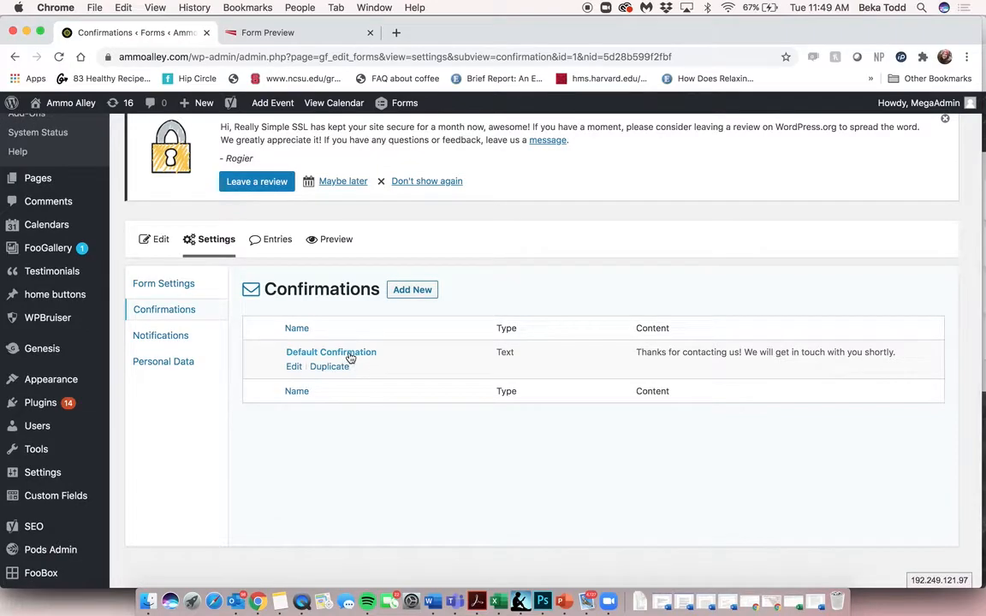
{"action": "left_click", "coordinate": [350, 356]}
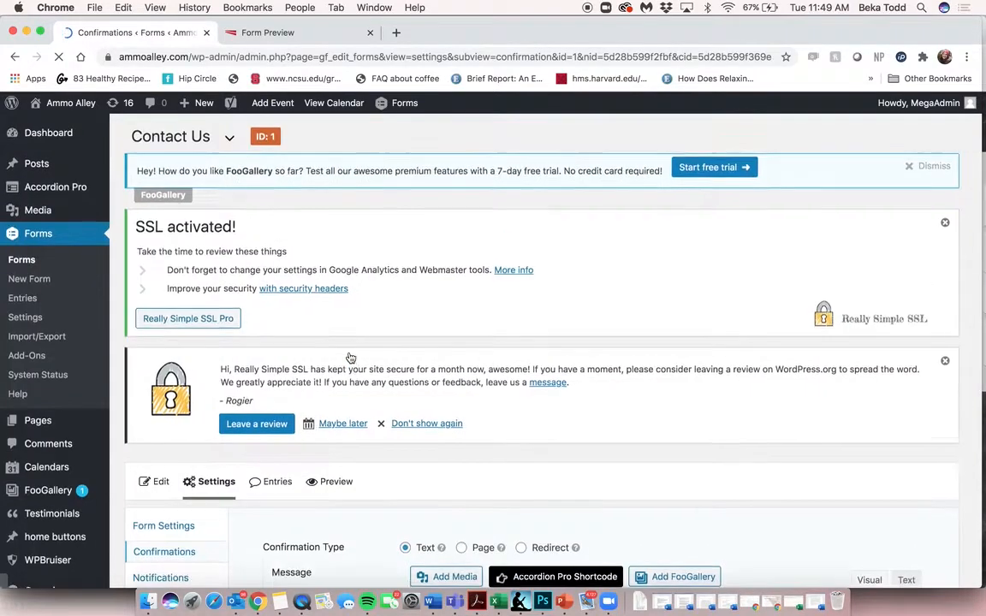
Examine the Default Confirmation's message text and confirmation type, selecting the whole message in the editor
{"action": "scroll", "coordinate": [347, 357], "scroll_direction": "down", "scroll_amount": 15}
{"action": "scroll", "coordinate": [442, 286], "scroll_direction": "up", "scroll_amount": 2}
{"action": "left_click", "coordinate": [750, 223]}
{"action": "triple_click", "coordinate": [420, 213]}
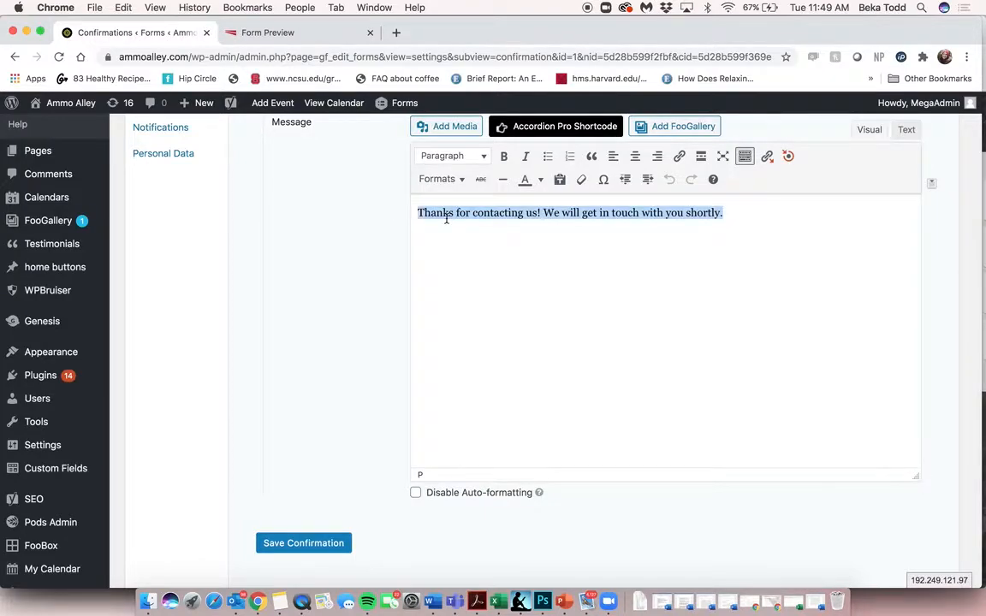
{"action": "scroll", "coordinate": [469, 326], "scroll_direction": "up", "scroll_amount": 10}
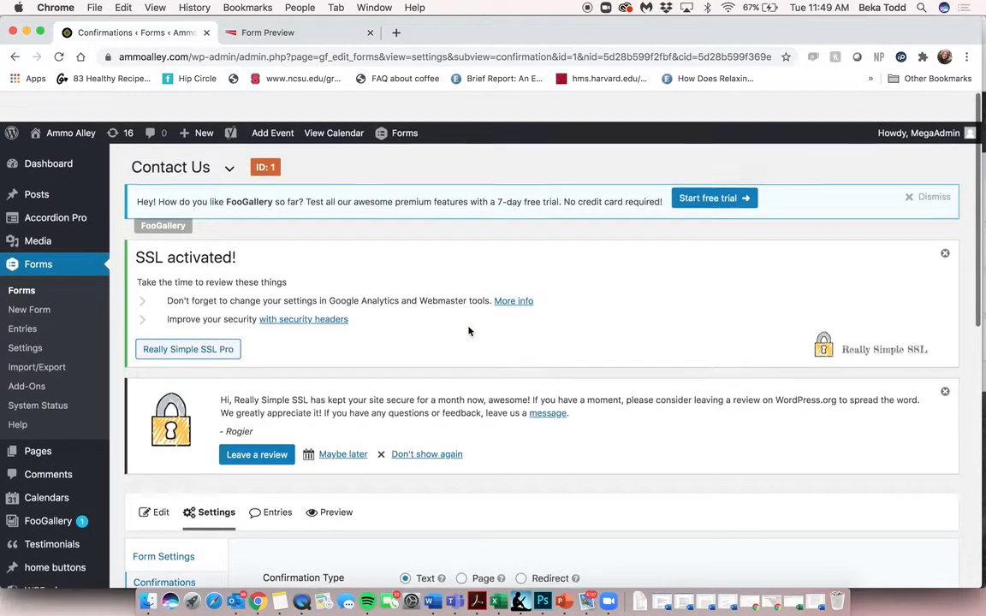
{"action": "scroll", "coordinate": [469, 330], "scroll_direction": "down", "scroll_amount": 6}
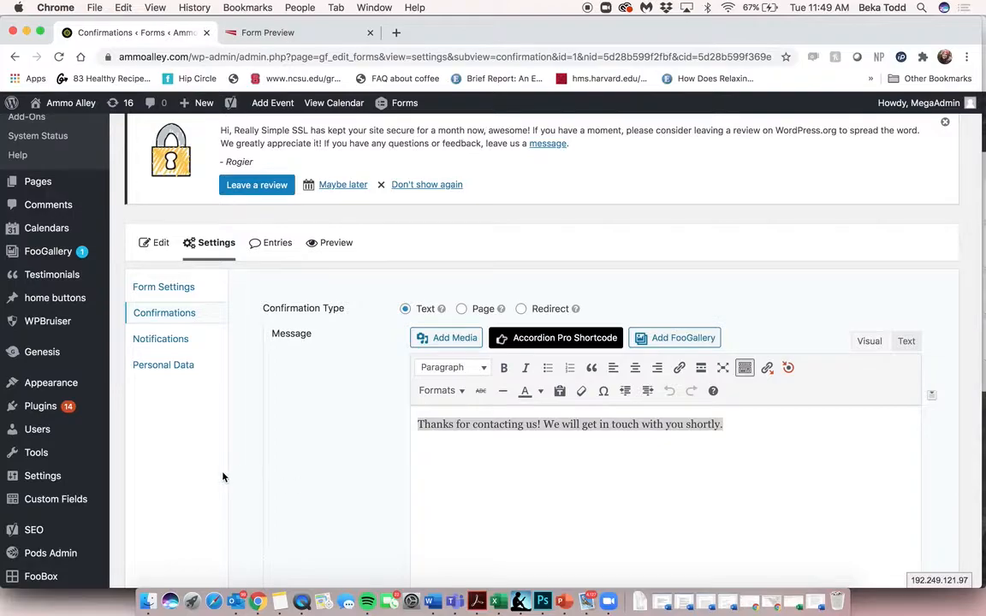
{"action": "scroll", "coordinate": [121, 233], "scroll_direction": "up", "scroll_amount": 2}
{"action": "scroll", "coordinate": [122, 233], "scroll_direction": "up", "scroll_amount": 2}
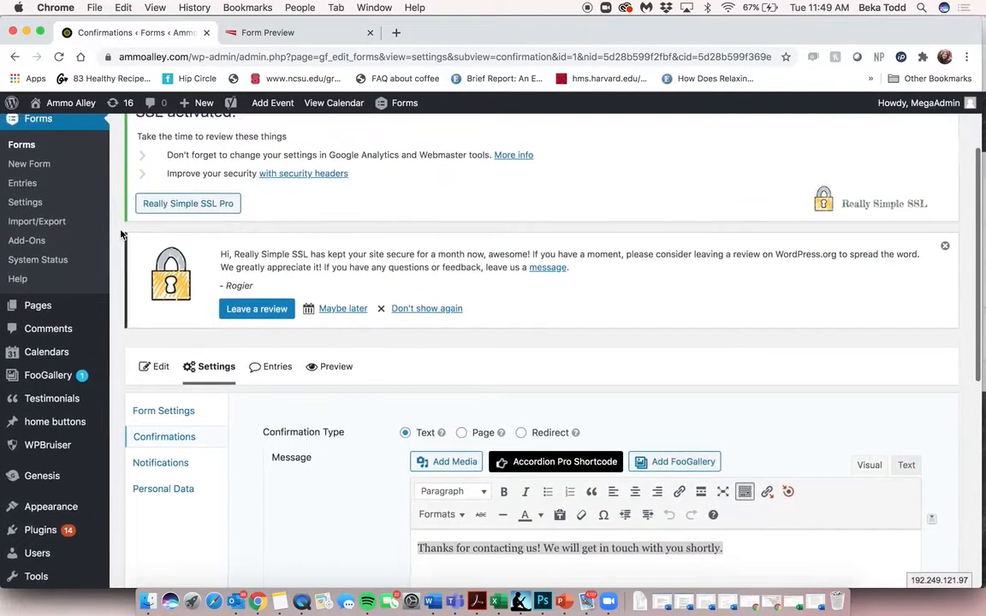
Open the Home front page for editing from the list of all pages
{"action": "left_click", "coordinate": [43, 349]}
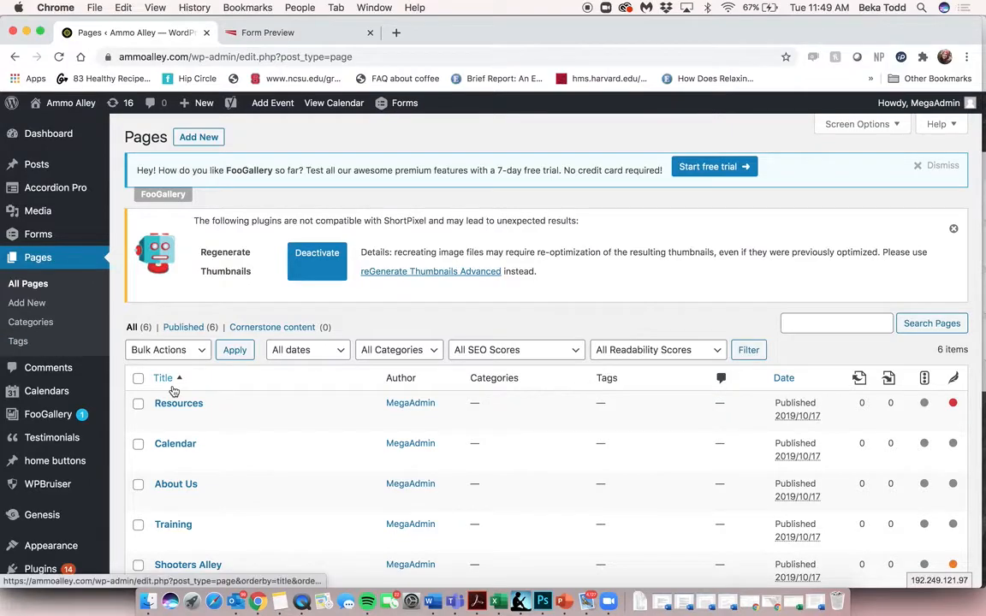
{"action": "scroll", "coordinate": [172, 390], "scroll_direction": "down", "scroll_amount": 2}
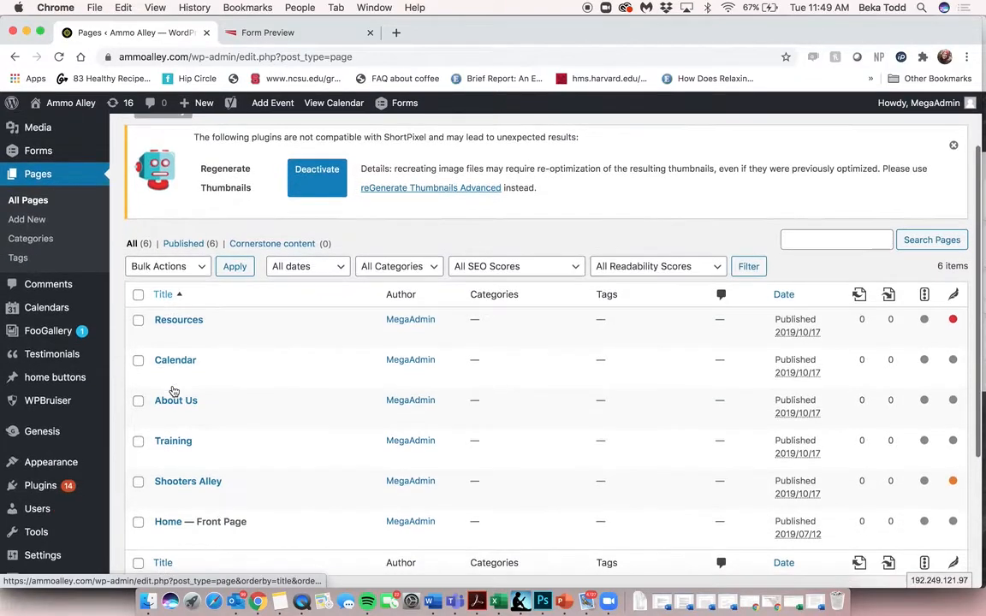
{"action": "left_click", "coordinate": [166, 521]}
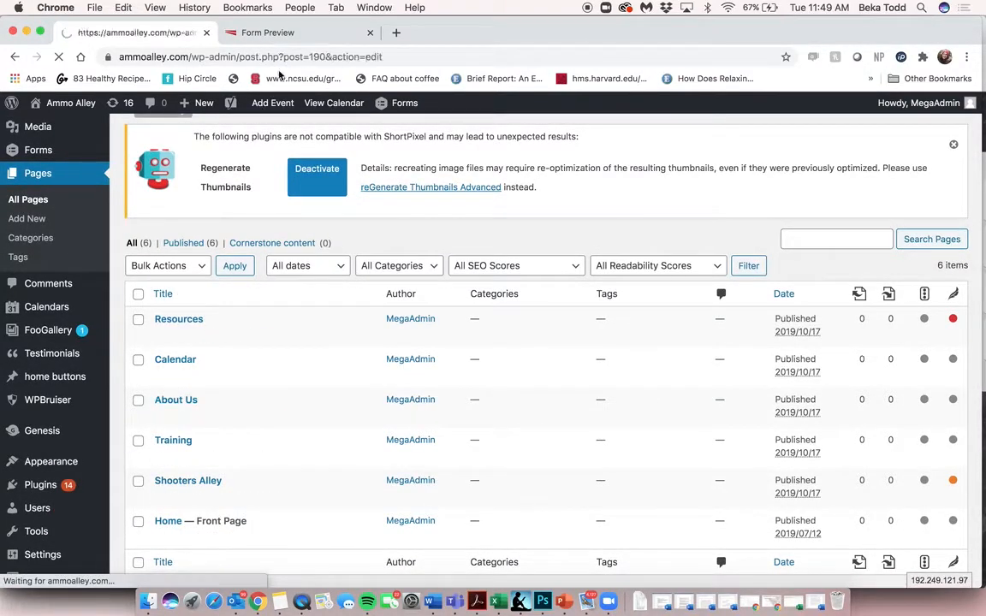
Load the live ammoalley.com home page in place of the form preview
{"action": "left_click", "coordinate": [284, 33]}
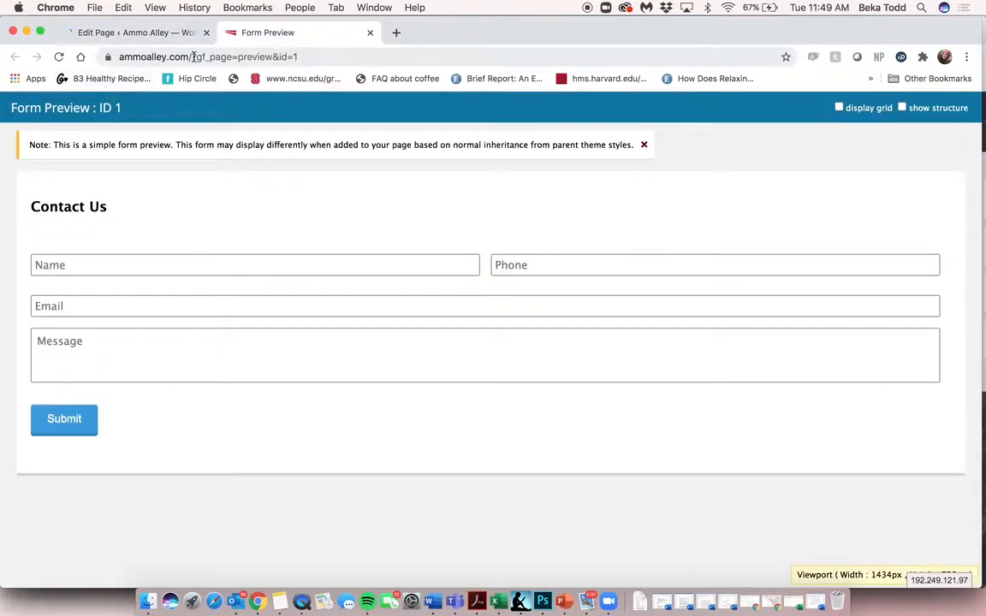
{"action": "left_click_drag", "start_coordinate": [193, 57], "coordinate": [309, 56]}
{"action": "key", "text": "BackSpace"}
{"action": "key", "text": "Return"}
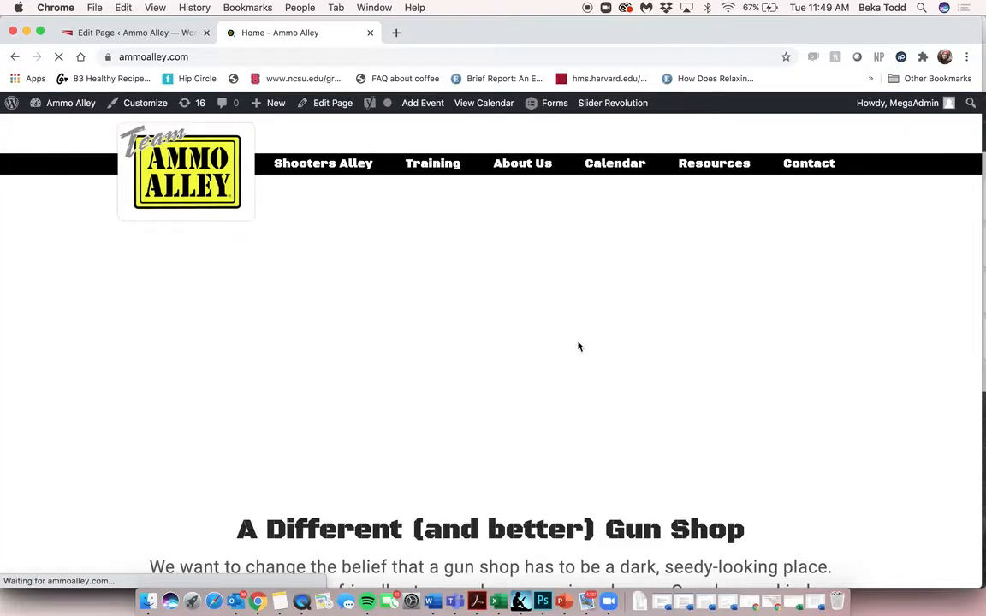
Review the live home page down to its contact form and footer, and return to the Home page editor
{"action": "scroll", "coordinate": [577, 342], "scroll_direction": "down", "scroll_amount": 5}
{"action": "scroll", "coordinate": [579, 342], "scroll_direction": "down", "scroll_amount": 20}
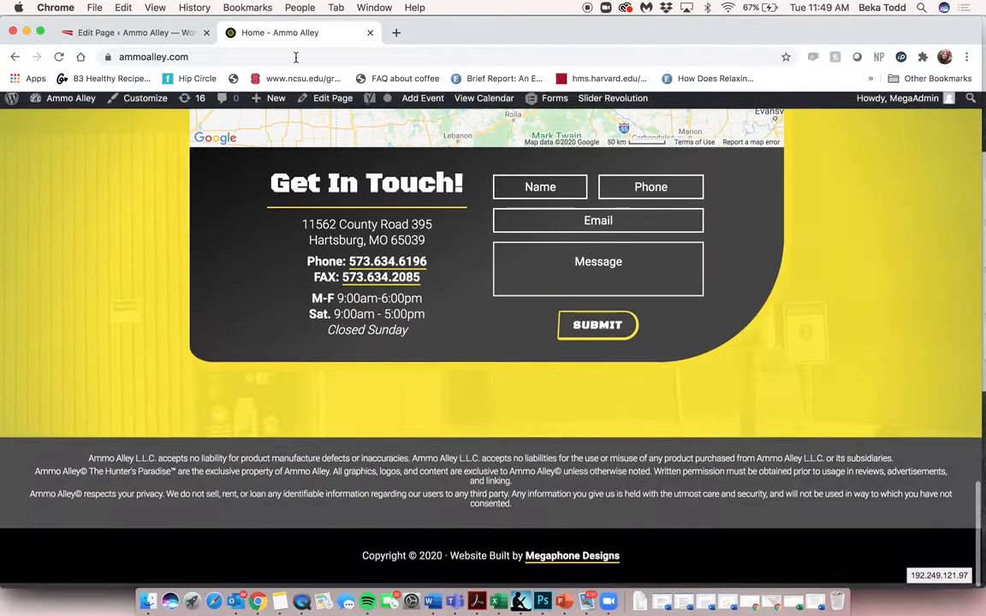
{"action": "left_click", "coordinate": [155, 32]}
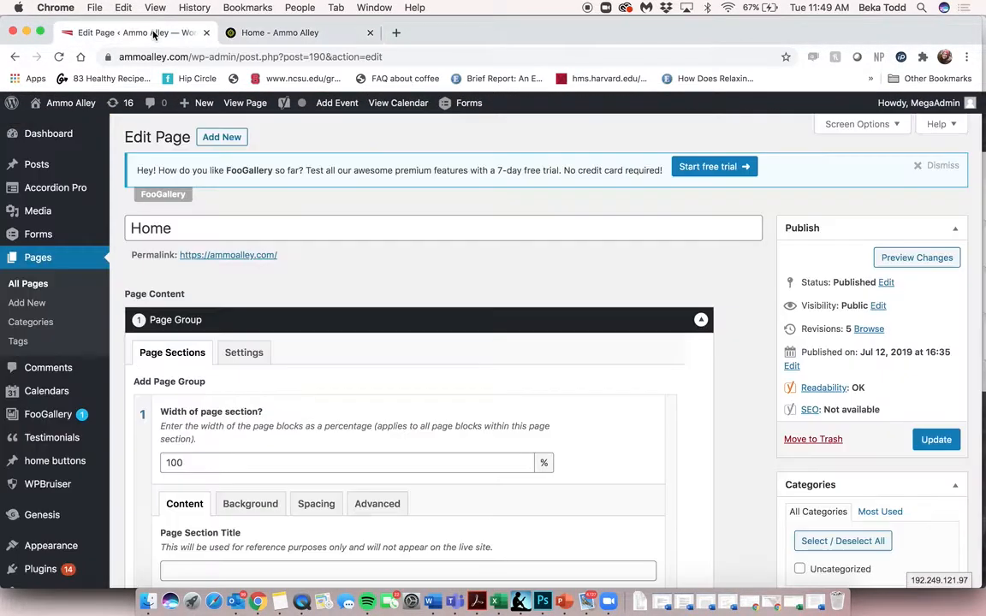
{"action": "scroll", "coordinate": [316, 338], "scroll_direction": "down", "scroll_amount": 3}
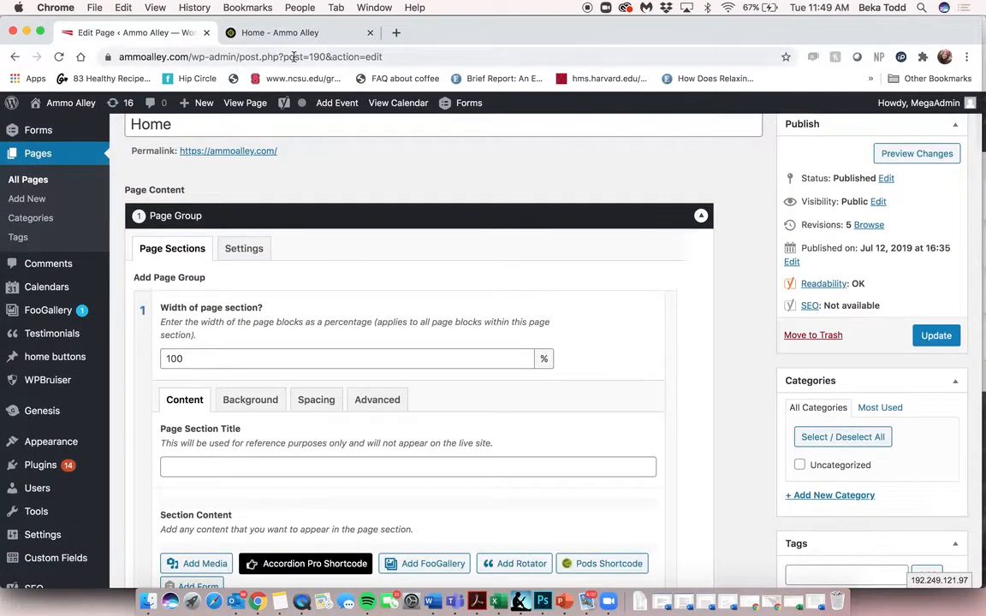
Compare the live page's top banner with the first page section's content, selecting its rev_slider shortcode
{"action": "left_click", "coordinate": [293, 35]}
{"action": "scroll", "coordinate": [366, 191], "scroll_direction": "up", "scroll_amount": 20}
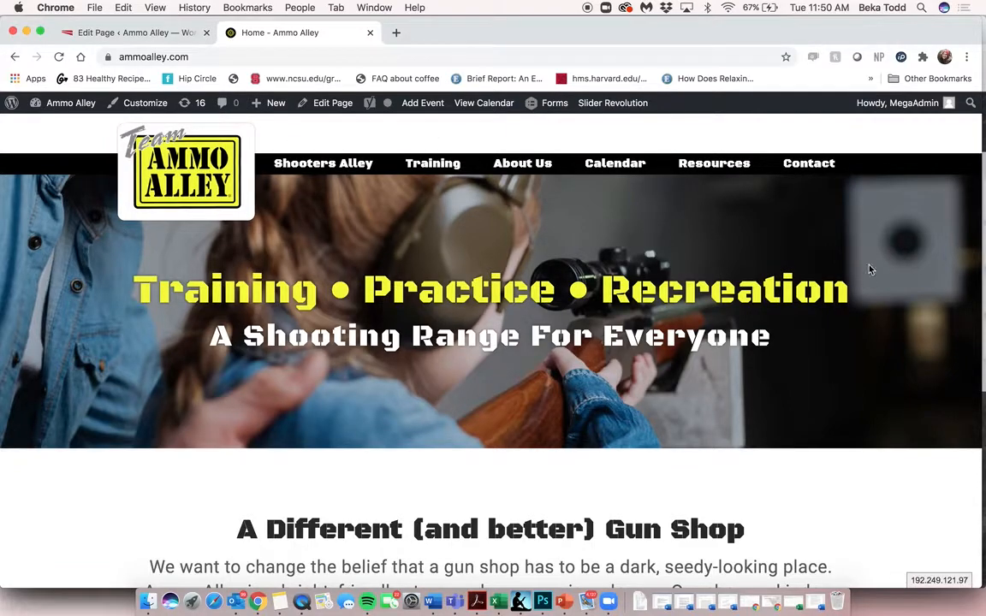
{"action": "left_click", "coordinate": [107, 34]}
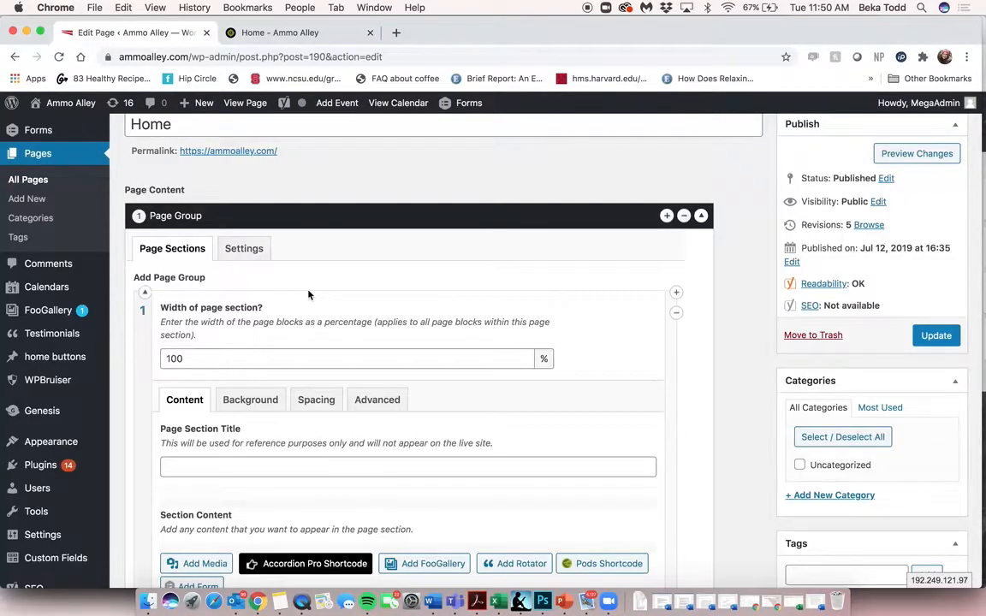
{"action": "scroll", "coordinate": [309, 294], "scroll_direction": "down", "scroll_amount": 5}
{"action": "triple_click", "coordinate": [289, 444]}
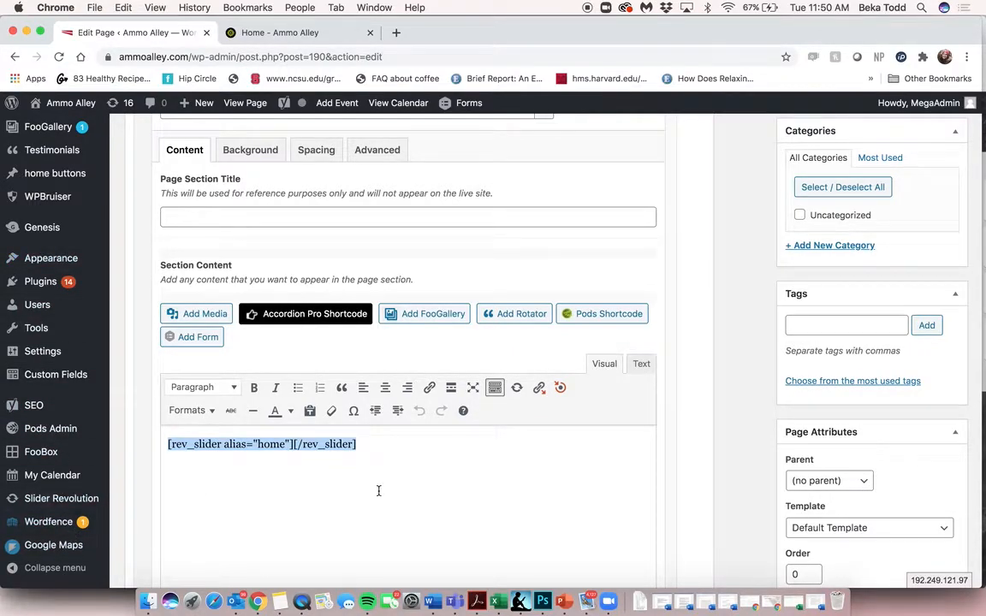
Compare page section 2's "A Different (and better) Gun Shop" content with the same block on the live home page
{"action": "scroll", "coordinate": [378, 490], "scroll_direction": "down", "scroll_amount": 10}
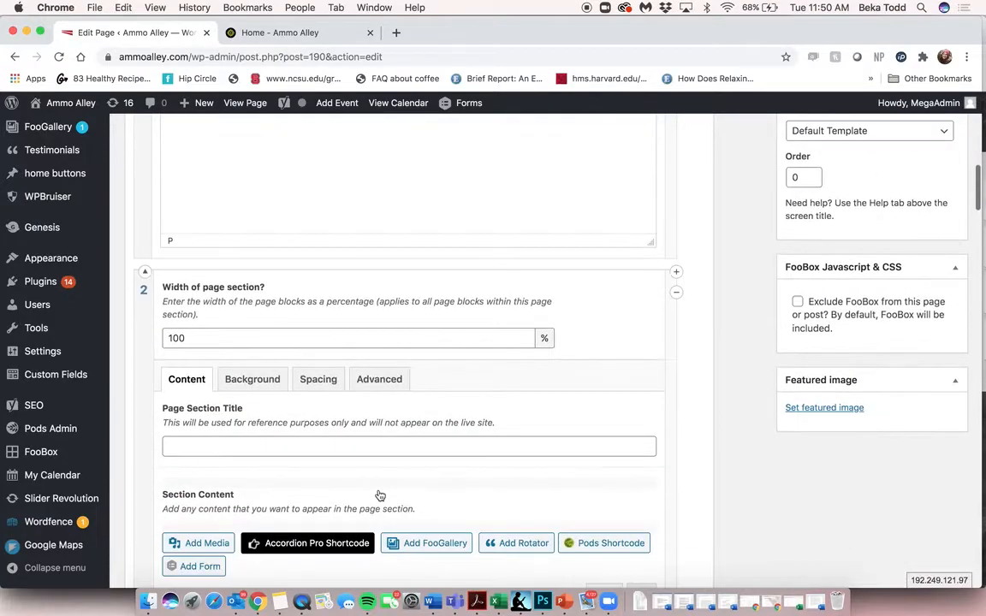
{"action": "scroll", "coordinate": [379, 495], "scroll_direction": "down", "scroll_amount": 8}
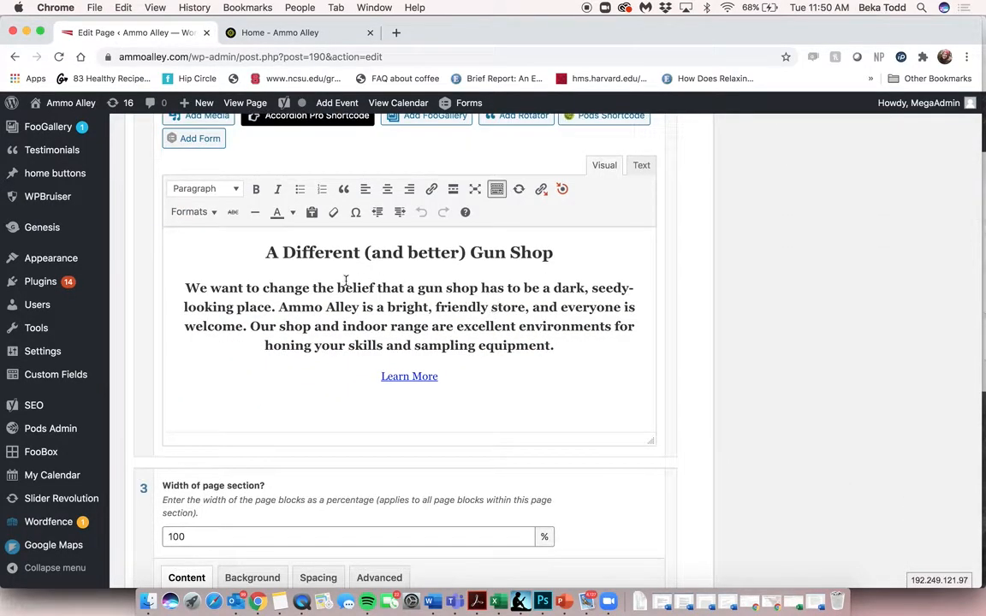
{"action": "left_click", "coordinate": [275, 34]}
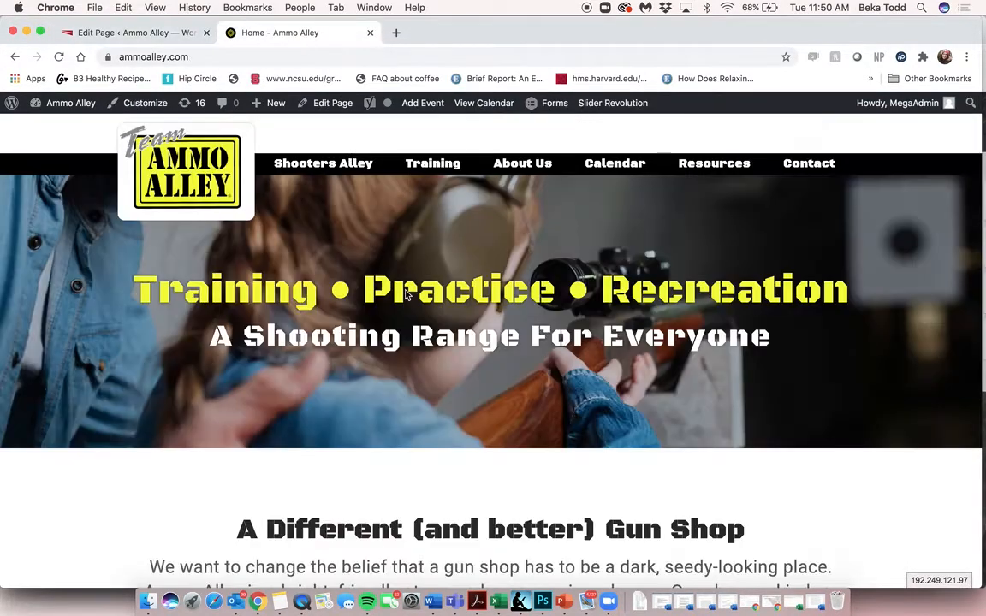
{"action": "scroll", "coordinate": [405, 291], "scroll_direction": "down", "scroll_amount": 5}
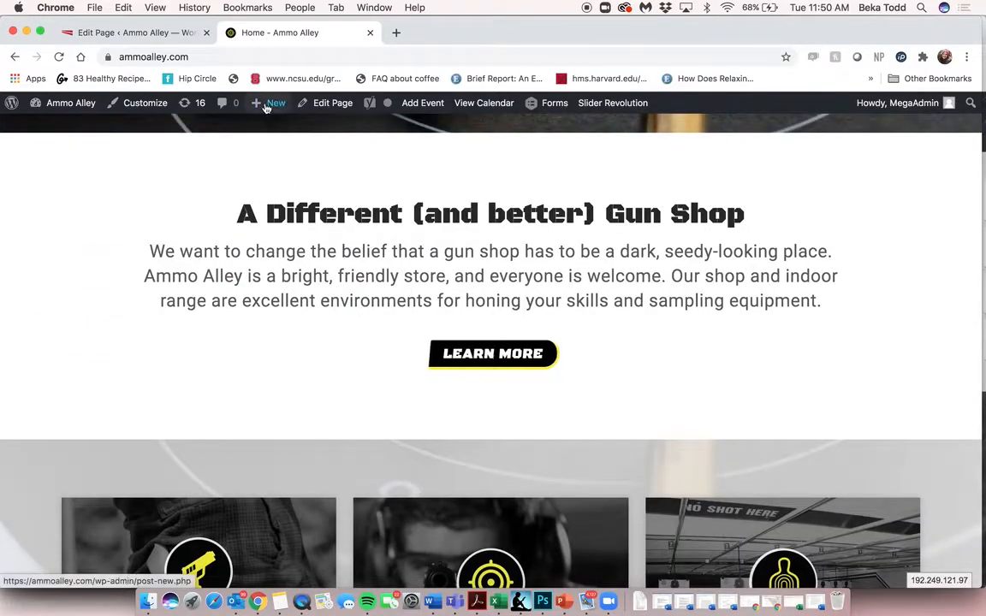
{"action": "left_click", "coordinate": [132, 34]}
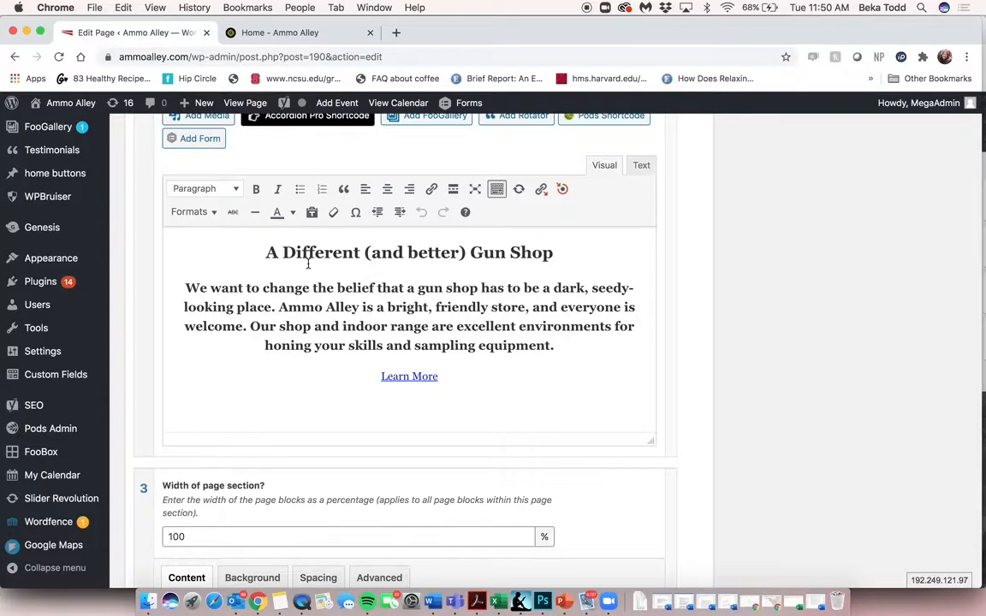
Select the intro paragraph in page section 2 and check the available text styles without applying one
{"action": "triple_click", "coordinate": [325, 313]}
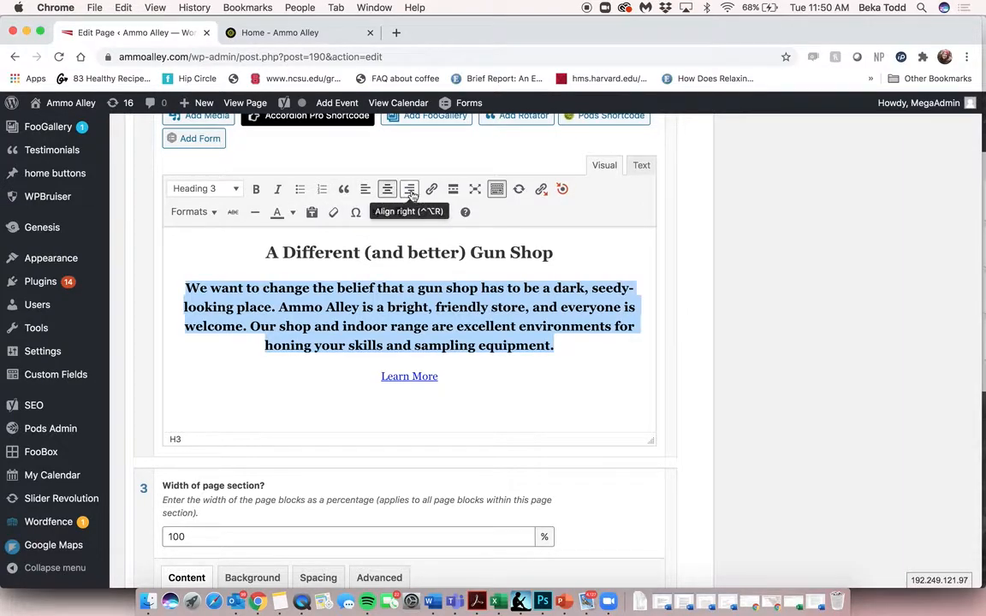
{"action": "left_click", "coordinate": [234, 196]}
{"action": "left_click", "coordinate": [478, 307]}
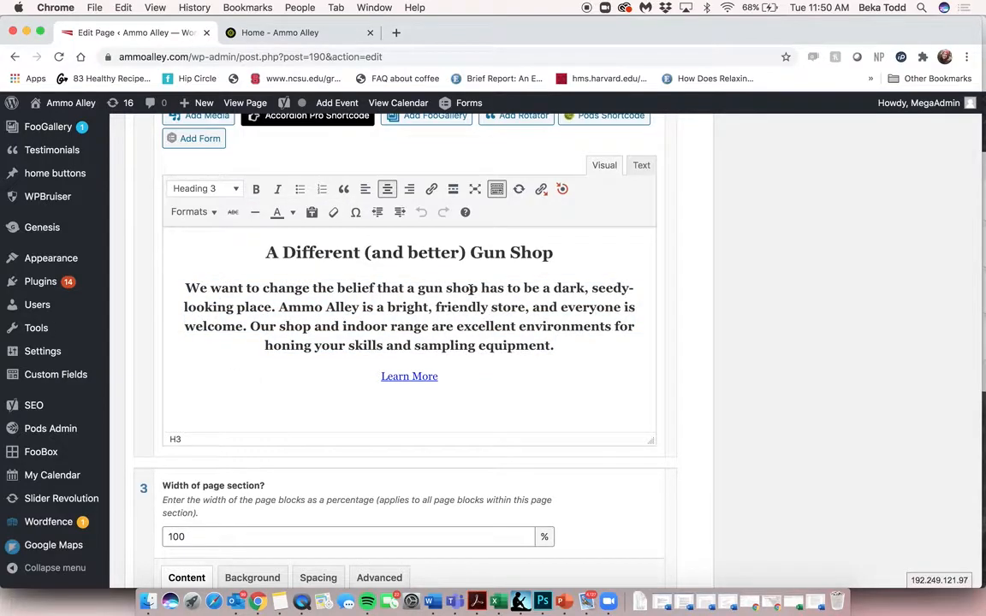
Start a link on the intro paragraph, browse the existing content in the link settings, and cancel it
{"action": "triple_click", "coordinate": [471, 289]}
{"action": "left_click", "coordinate": [431, 190]}
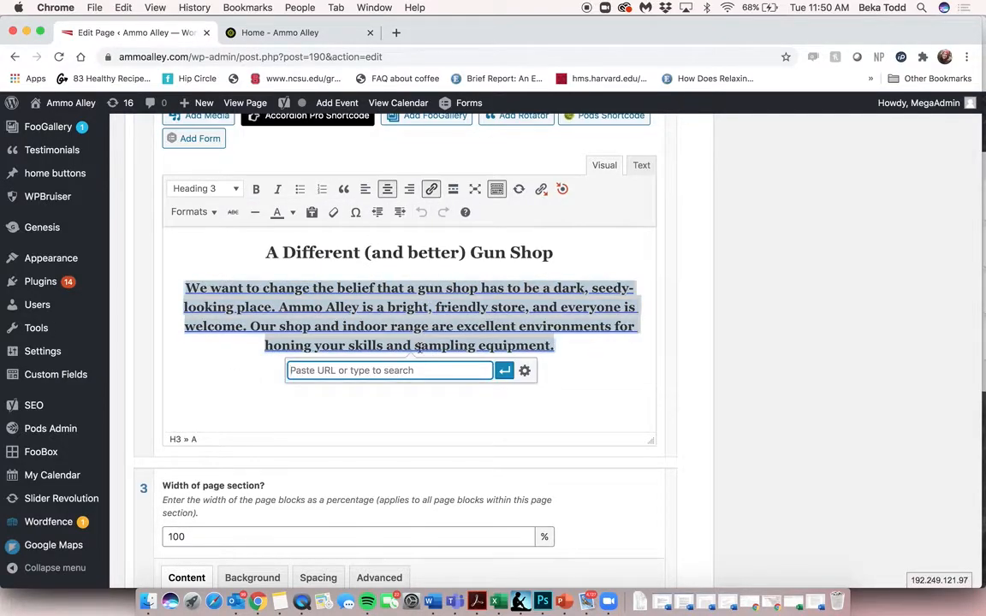
{"action": "left_click", "coordinate": [500, 278]}
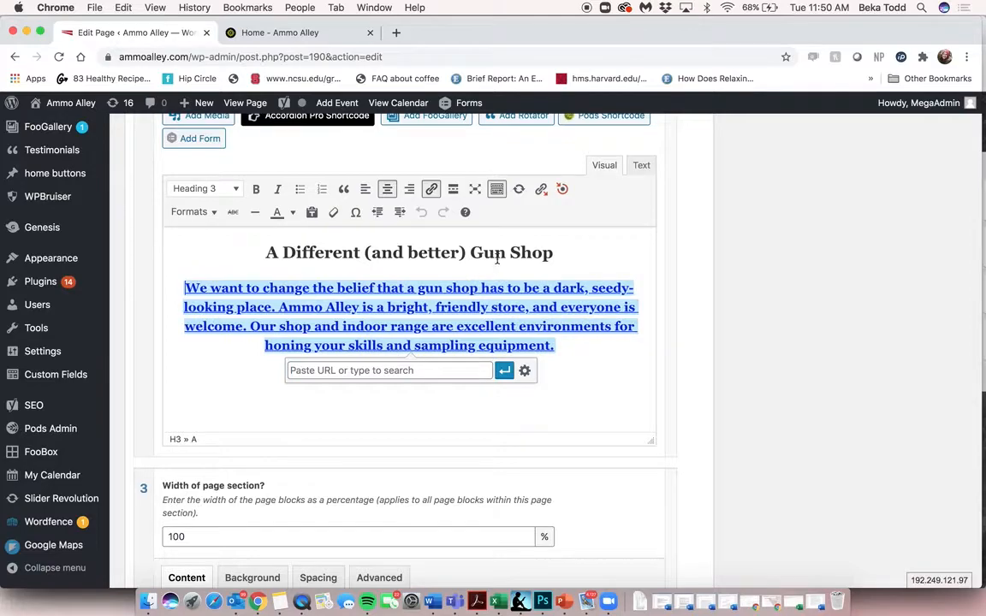
{"action": "left_click", "coordinate": [524, 370]}
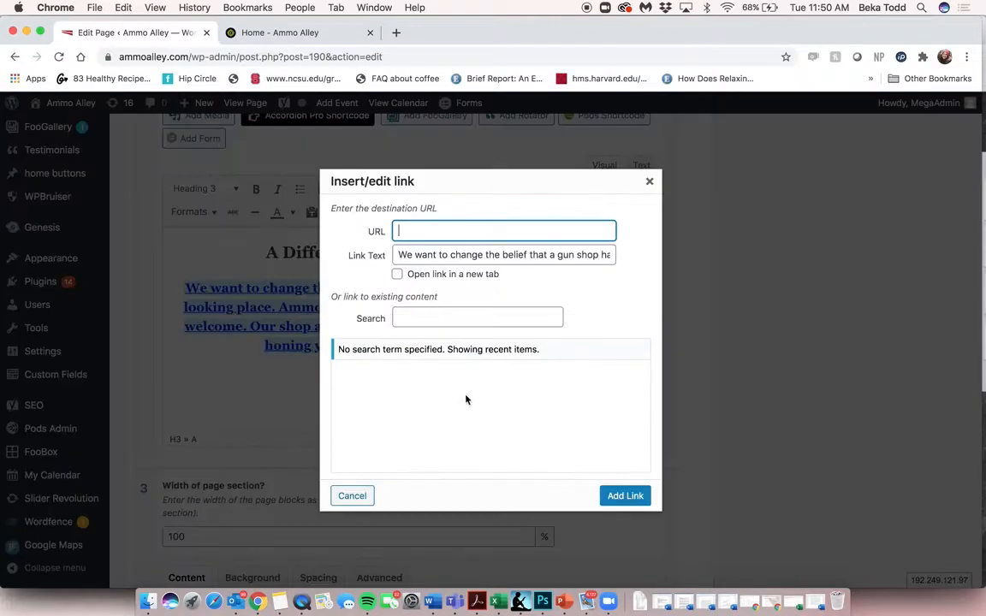
{"action": "scroll", "coordinate": [439, 462], "scroll_direction": "down", "scroll_amount": 10}
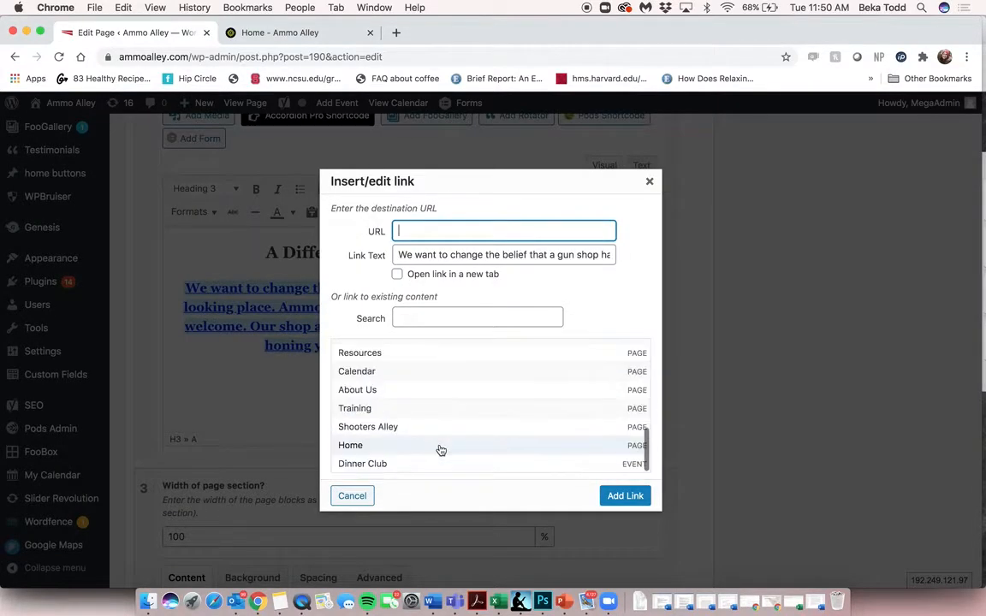
{"action": "left_click", "coordinate": [351, 495]}
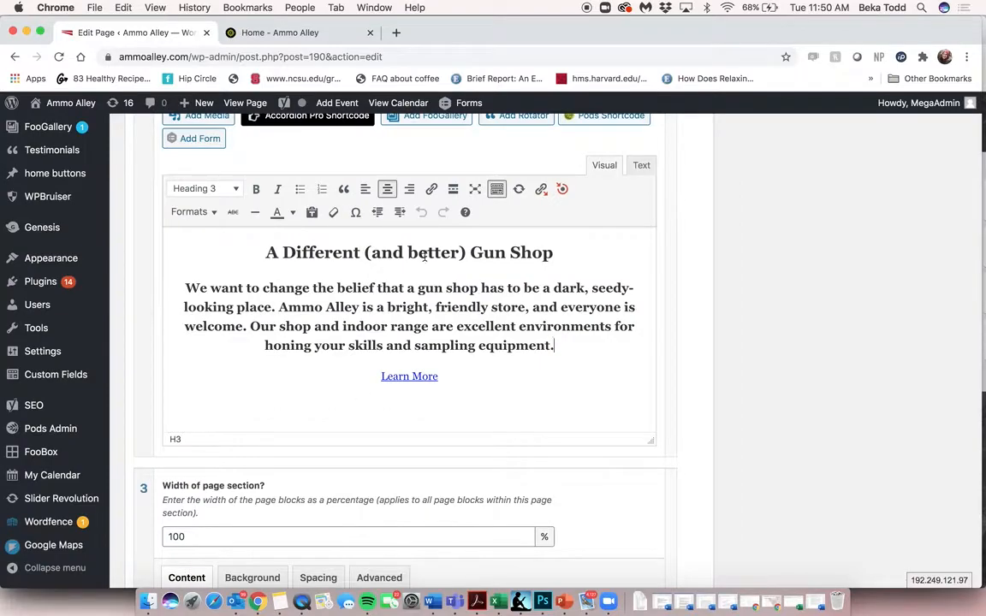
Compare the live page's Concealed Carry Classes, Membership and Shooter's Alley buttons with the home_button shortcode in page section 3
{"action": "scroll", "coordinate": [443, 345], "scroll_direction": "up", "scroll_amount": 2}
{"action": "left_click", "coordinate": [274, 31]}
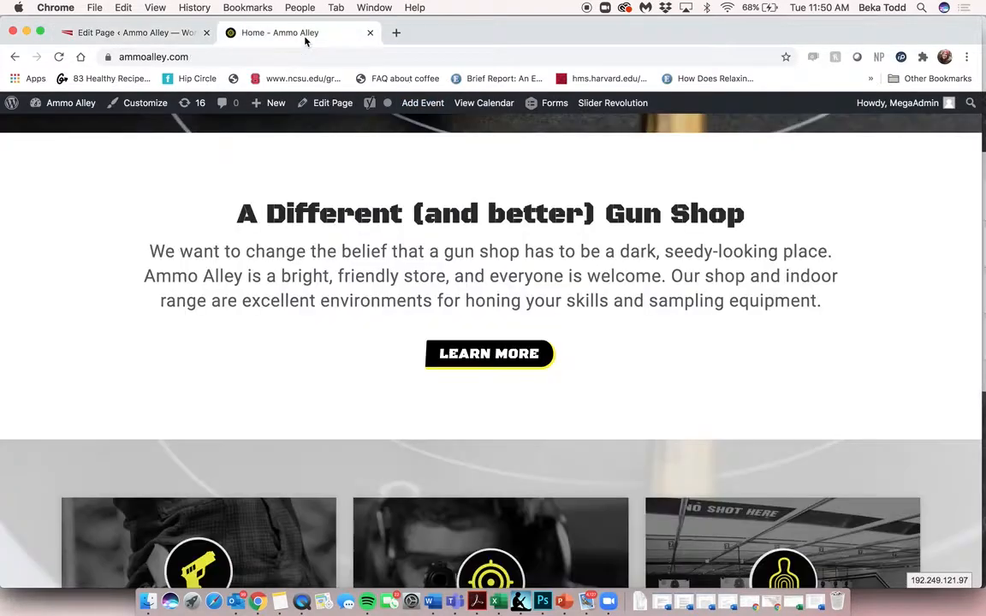
{"action": "scroll", "coordinate": [382, 244], "scroll_direction": "down", "scroll_amount": 5}
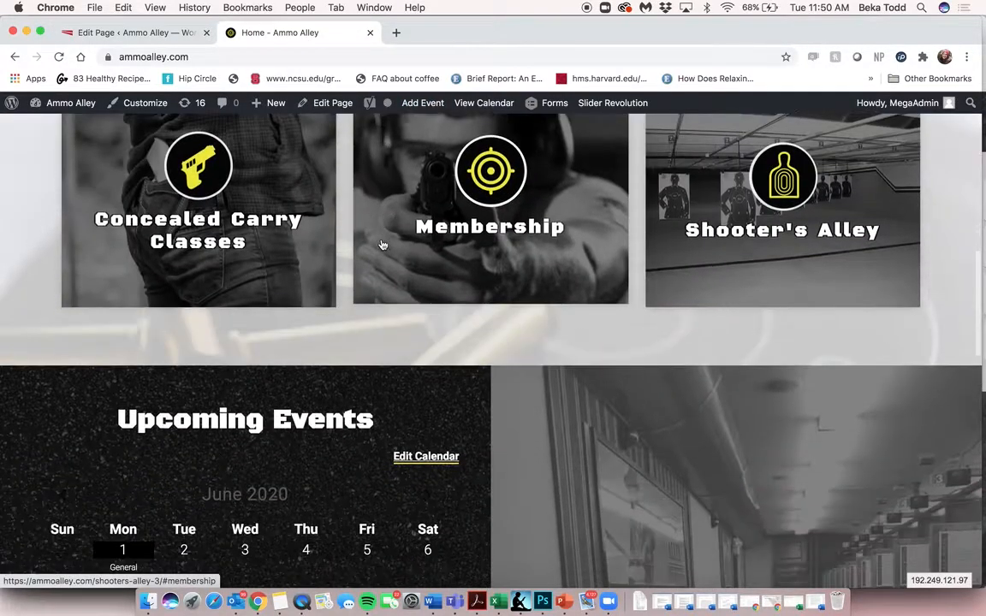
{"action": "scroll", "coordinate": [475, 263], "scroll_direction": "up", "scroll_amount": 2}
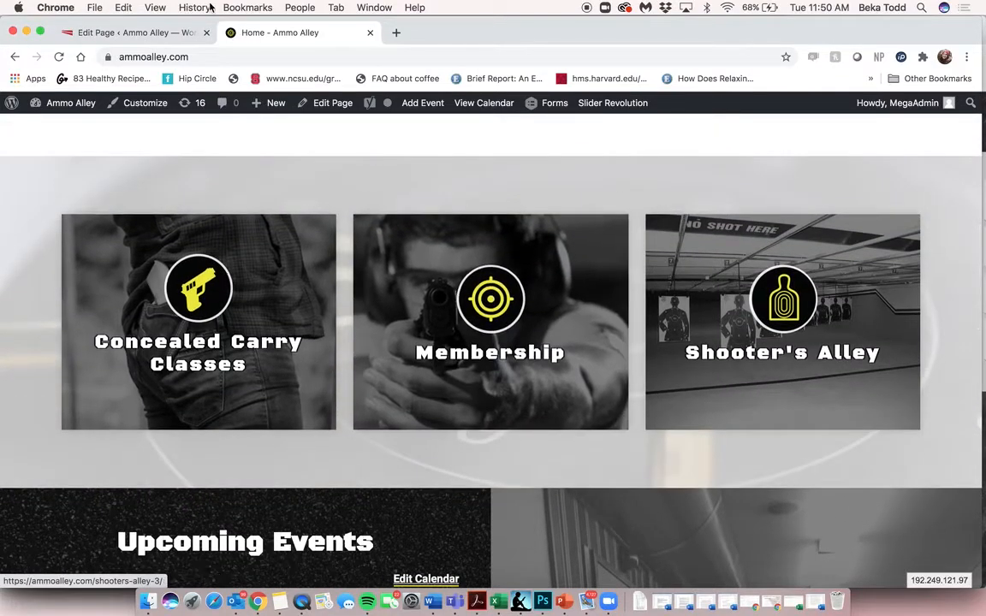
{"action": "left_click", "coordinate": [100, 34]}
{"action": "scroll", "coordinate": [316, 268], "scroll_direction": "down", "scroll_amount": 10}
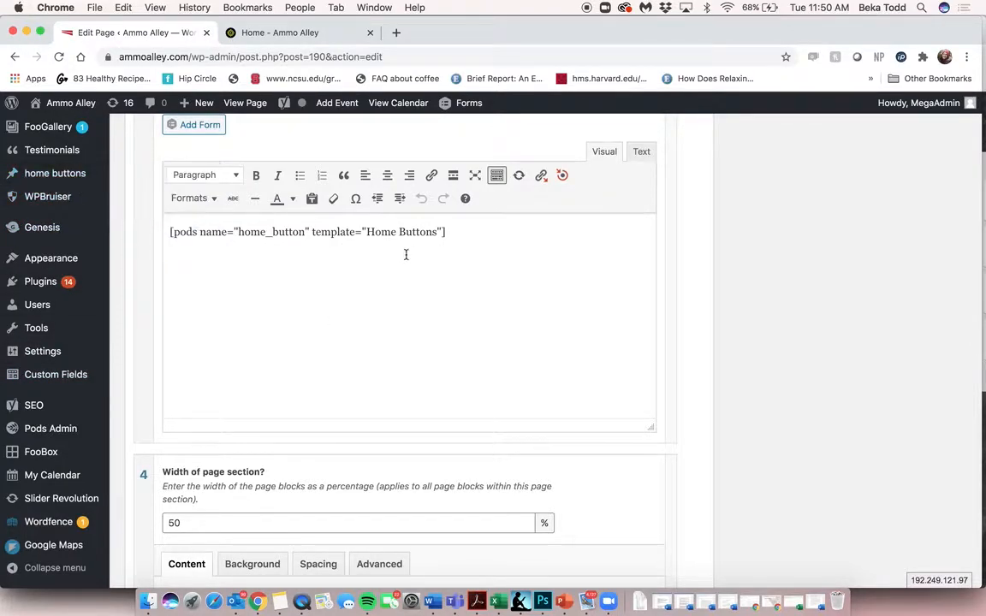
{"action": "left_click", "coordinate": [275, 33]}
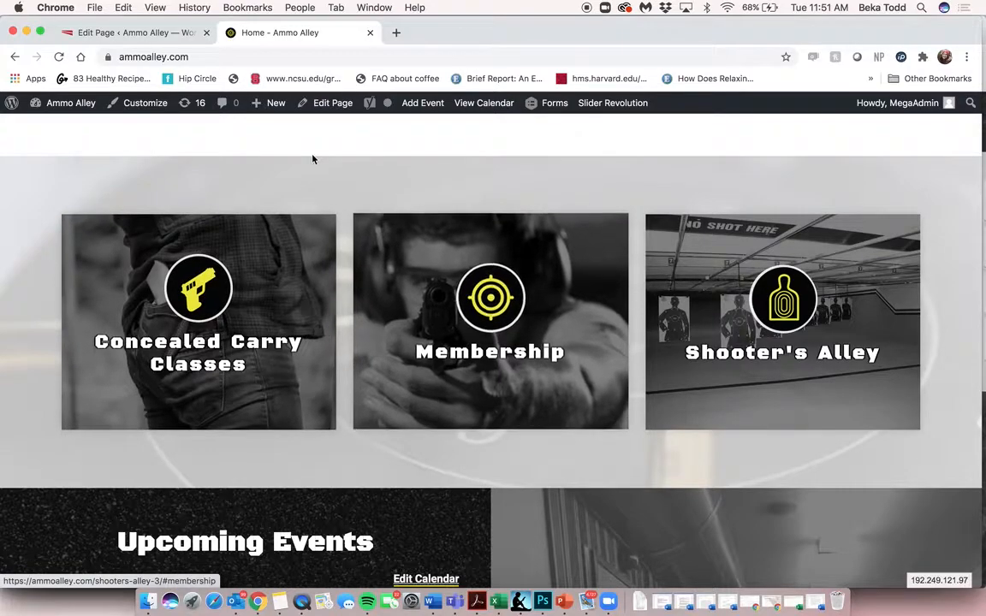
Select the calendar shortcode in page section 4 and compare it with the Upcoming Events calendar on the live page
{"action": "left_click", "coordinate": [136, 33]}
{"action": "scroll", "coordinate": [355, 249], "scroll_direction": "down", "scroll_amount": 6}
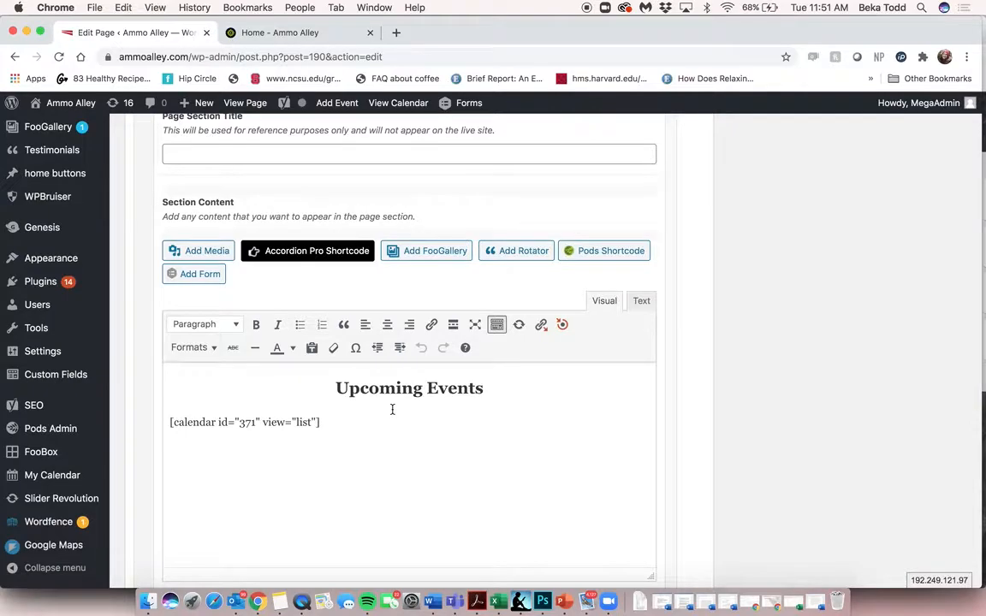
{"action": "left_click_drag", "start_coordinate": [351, 426], "coordinate": [142, 406]}
{"action": "left_click", "coordinate": [274, 32]}
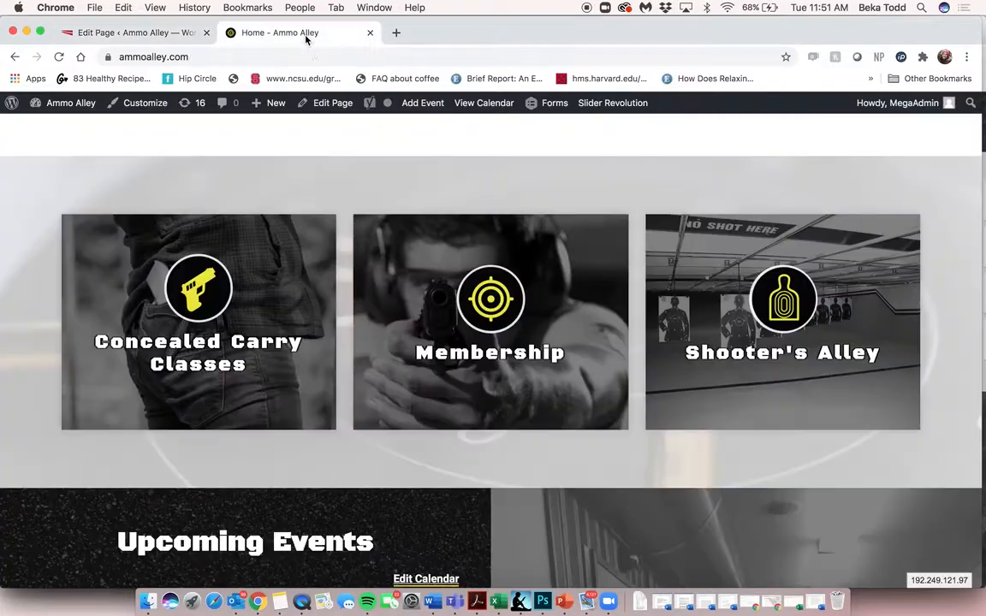
{"action": "scroll", "coordinate": [456, 287], "scroll_direction": "down", "scroll_amount": 3}
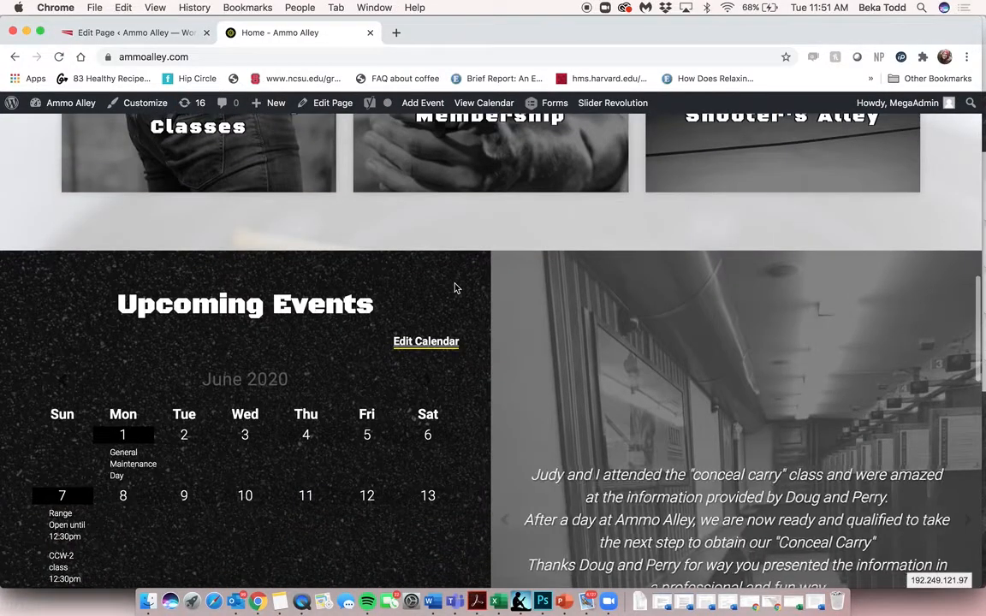
{"action": "scroll", "coordinate": [456, 289], "scroll_direction": "down", "scroll_amount": 2}
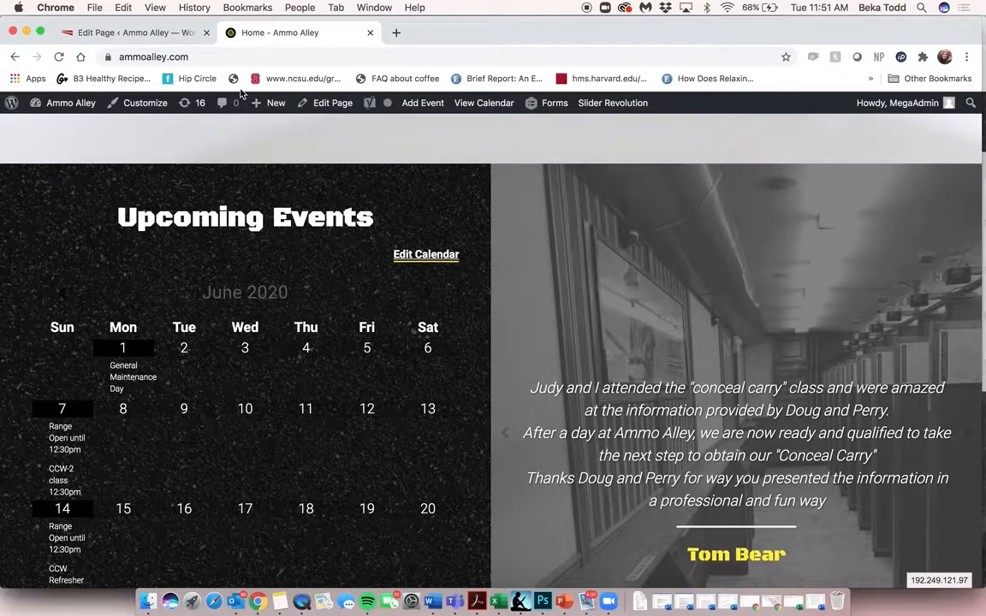
Find the testimonial_rotator shortcode in the page section after Upcoming Events and compare it with the live page's testimonial
{"action": "left_click", "coordinate": [136, 32]}
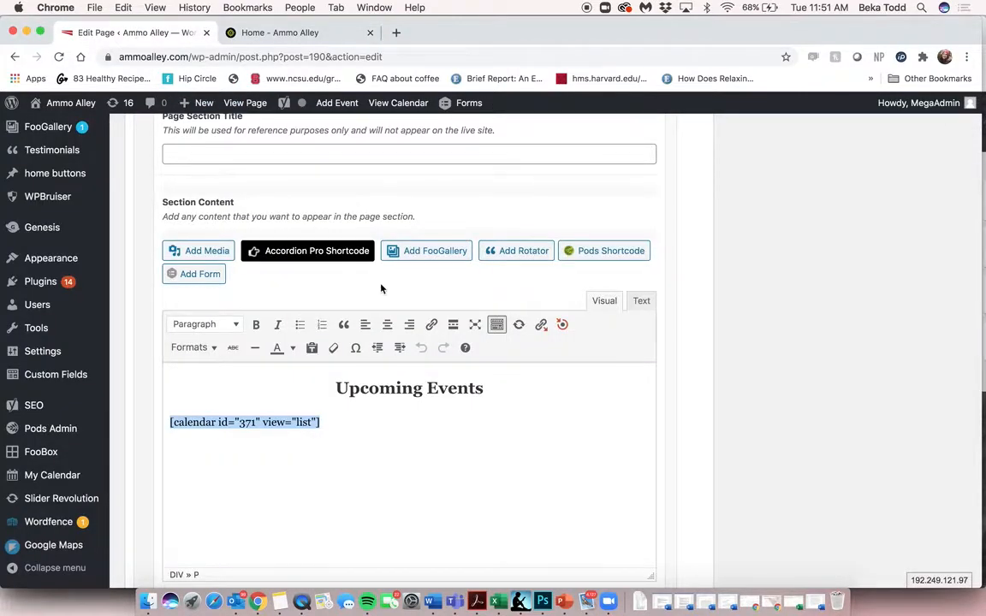
{"action": "scroll", "coordinate": [381, 285], "scroll_direction": "down", "scroll_amount": 5}
{"action": "scroll", "coordinate": [381, 284], "scroll_direction": "down", "scroll_amount": 4}
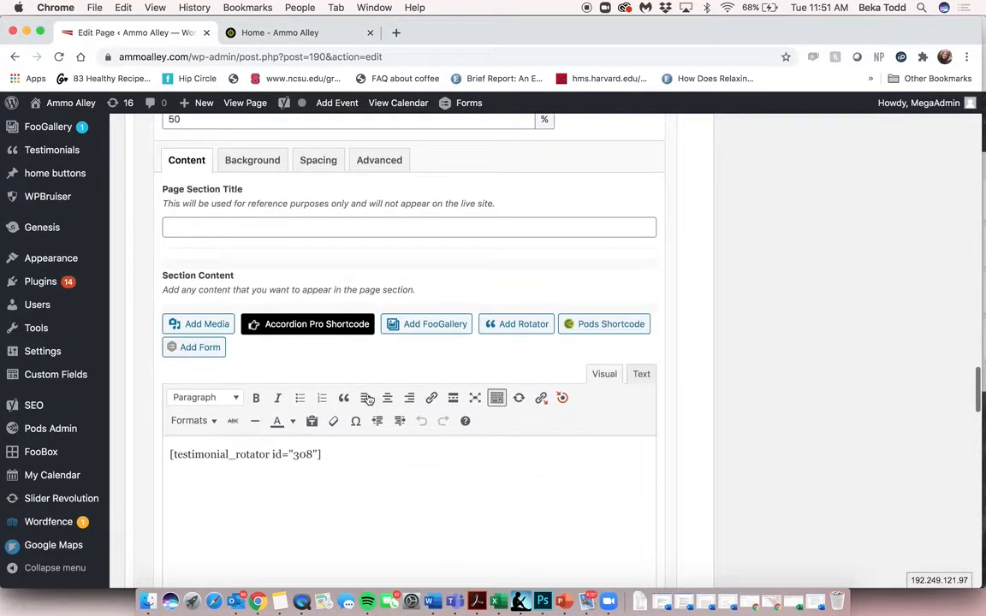
{"action": "left_click", "coordinate": [305, 34]}
{"action": "scroll", "coordinate": [600, 359], "scroll_direction": "down", "scroll_amount": 3}
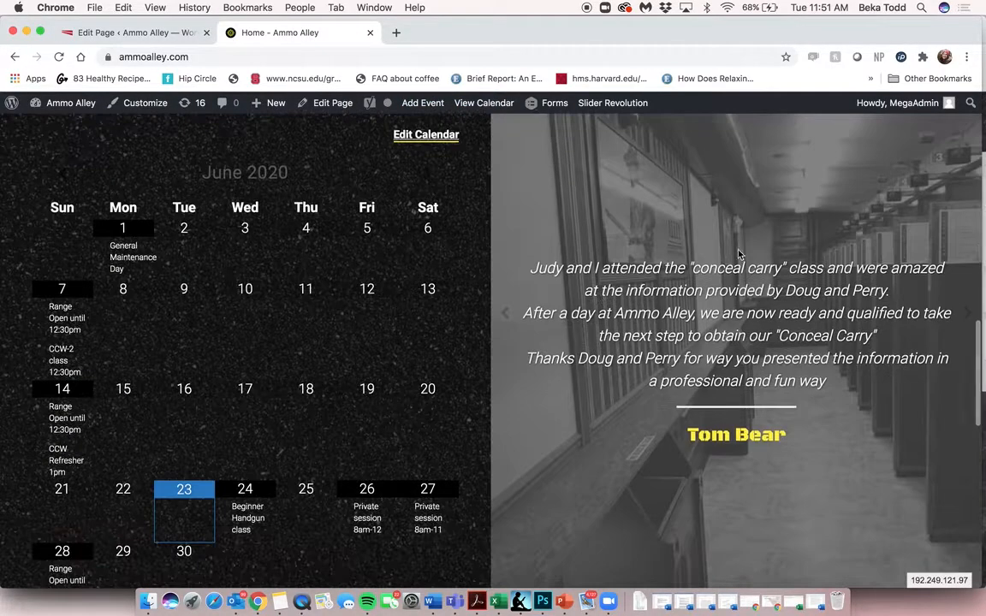
View the live page's map and Get In Touch form, and return through the Home page editor to the first section's slider shortcode
{"action": "scroll", "coordinate": [651, 396], "scroll_direction": "down", "scroll_amount": 10}
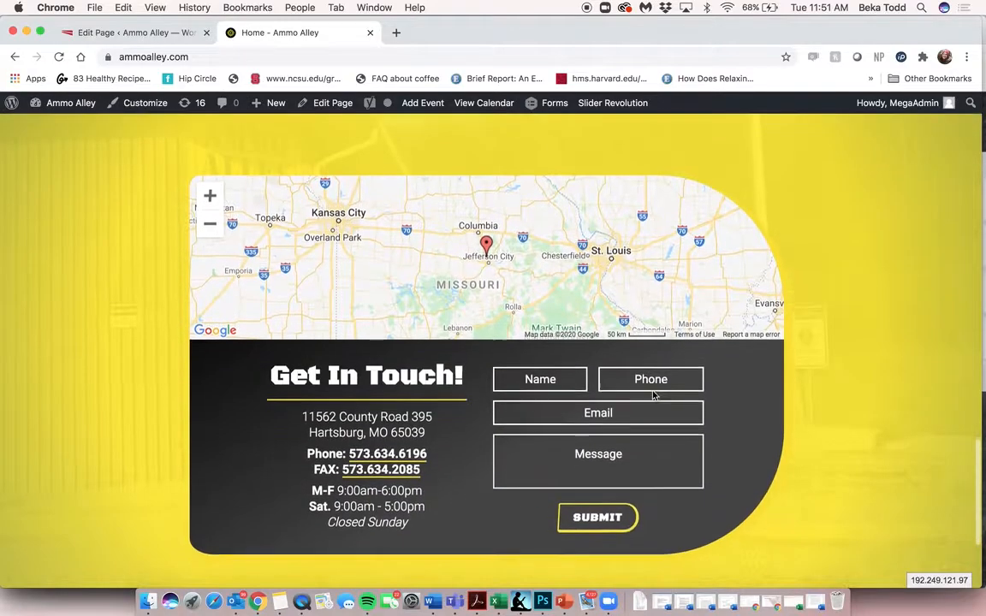
{"action": "scroll", "coordinate": [653, 394], "scroll_direction": "down", "scroll_amount": 2}
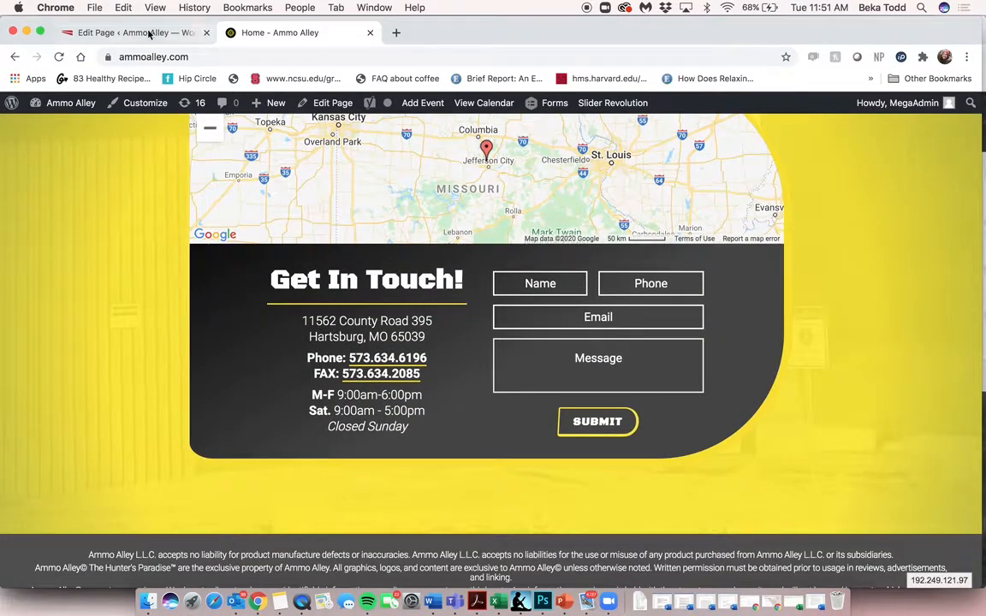
{"action": "left_click", "coordinate": [149, 33]}
{"action": "scroll", "coordinate": [365, 268], "scroll_direction": "down", "scroll_amount": 8}
{"action": "scroll", "coordinate": [365, 268], "scroll_direction": "up", "scroll_amount": 10}
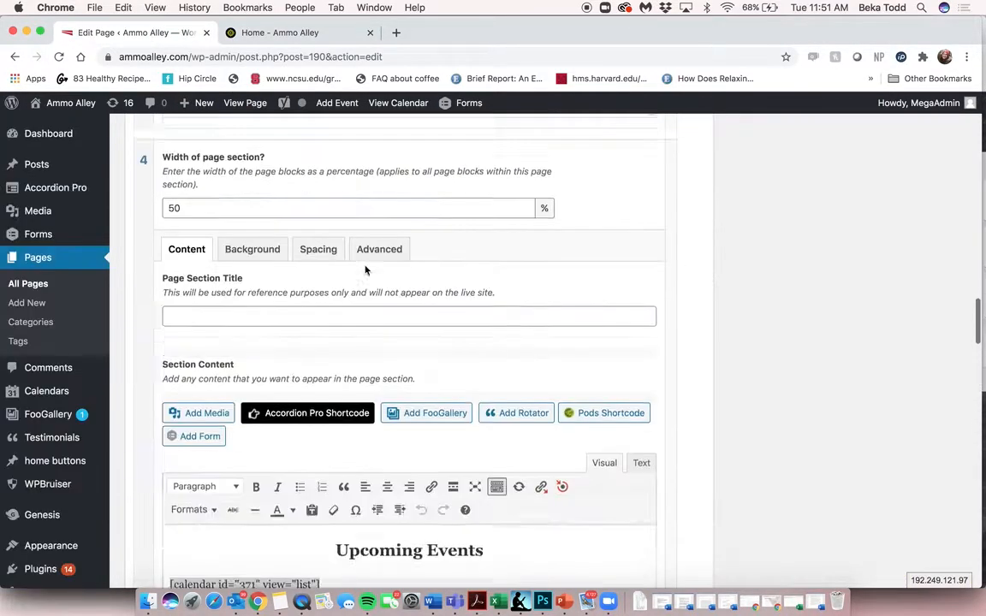
{"action": "scroll", "coordinate": [365, 268], "scroll_direction": "up", "scroll_amount": 10}
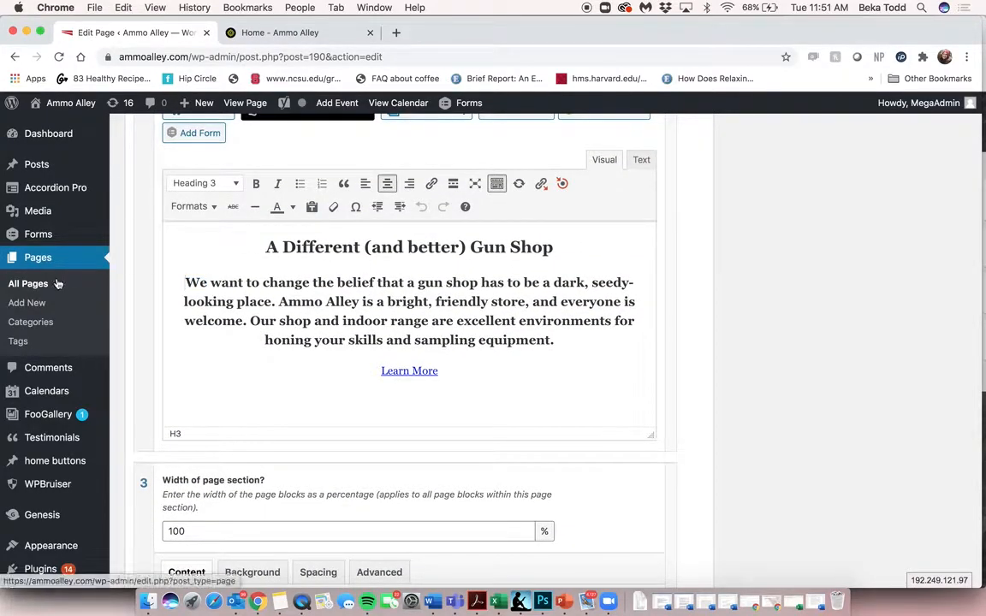
{"action": "scroll", "coordinate": [681, 324], "scroll_direction": "up", "scroll_amount": 8}
{"action": "scroll", "coordinate": [870, 321], "scroll_direction": "up", "scroll_amount": 5}
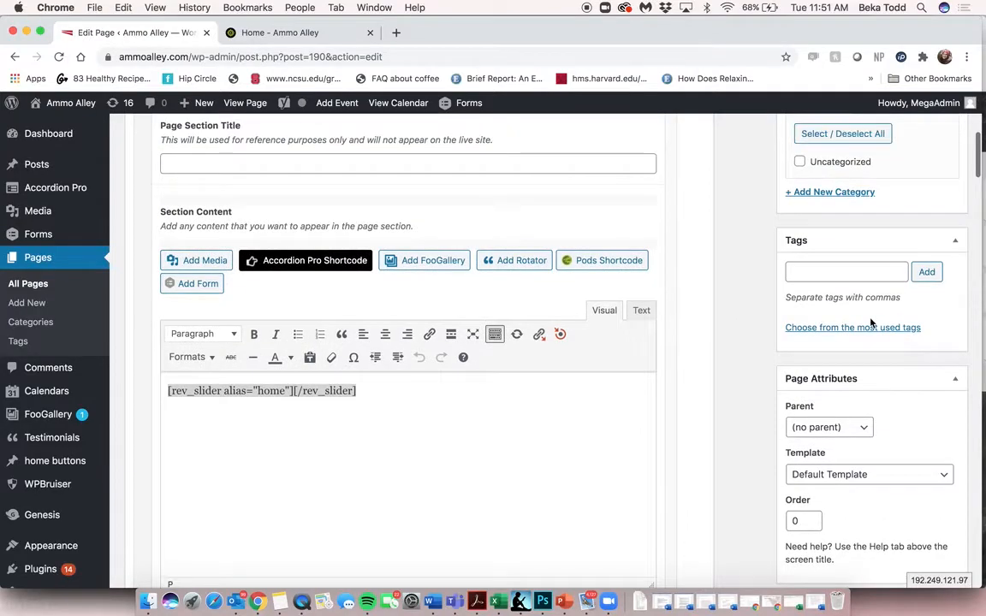
Leave the Home page editor for the list of all pages and open the About Us page for editing
{"action": "scroll", "coordinate": [555, 215], "scroll_direction": "up", "scroll_amount": 4}
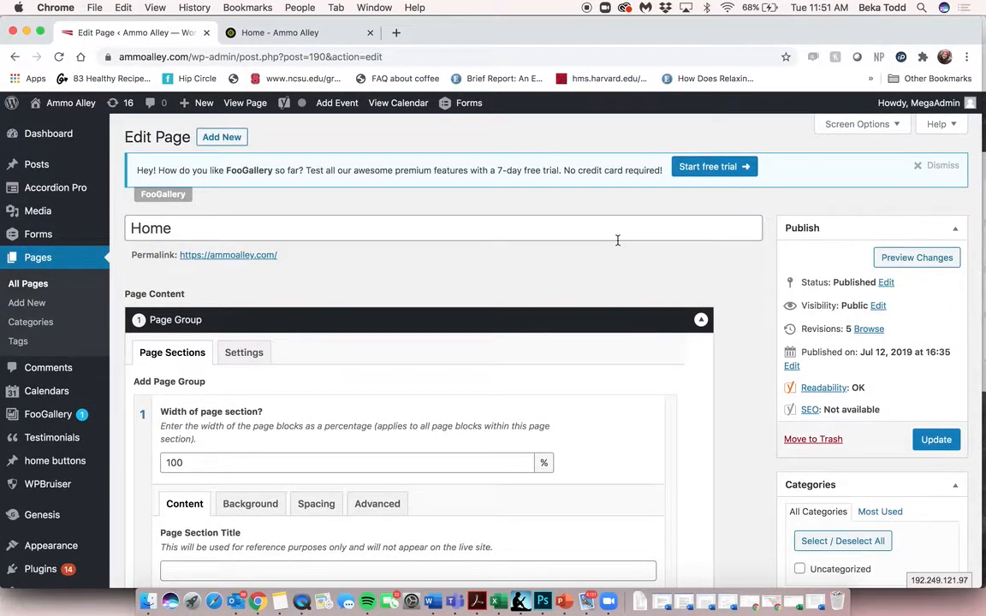
{"action": "left_click", "coordinate": [35, 292]}
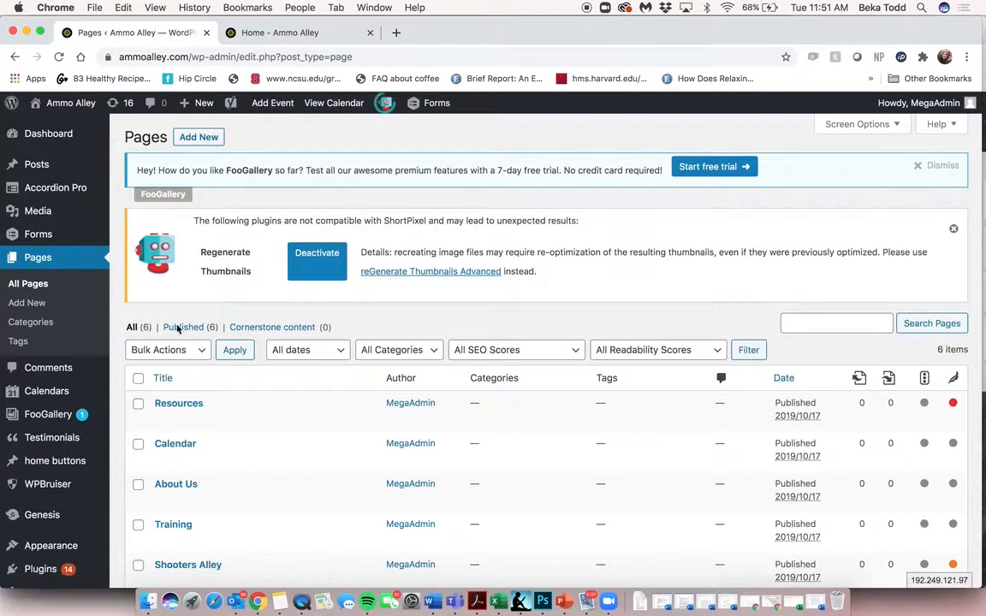
{"action": "scroll", "coordinate": [211, 349], "scroll_direction": "down", "scroll_amount": 2}
{"action": "scroll", "coordinate": [212, 349], "scroll_direction": "down", "scroll_amount": 1}
{"action": "left_click", "coordinate": [176, 397]}
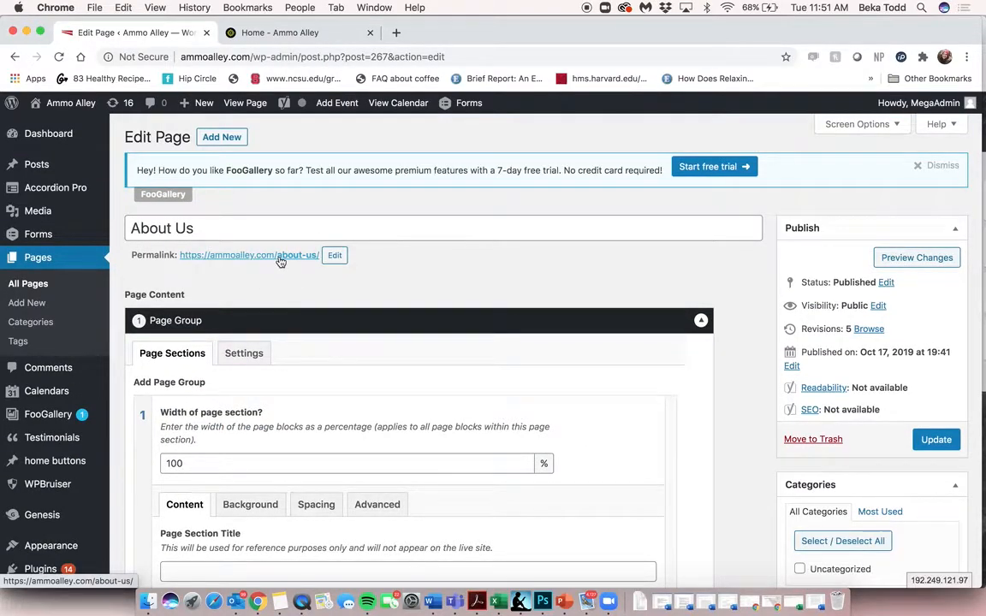
Open the live About Us page from its permalink in a new tab and view its photo and text through to the sign-off
{"action": "right_click", "coordinate": [267, 256]}
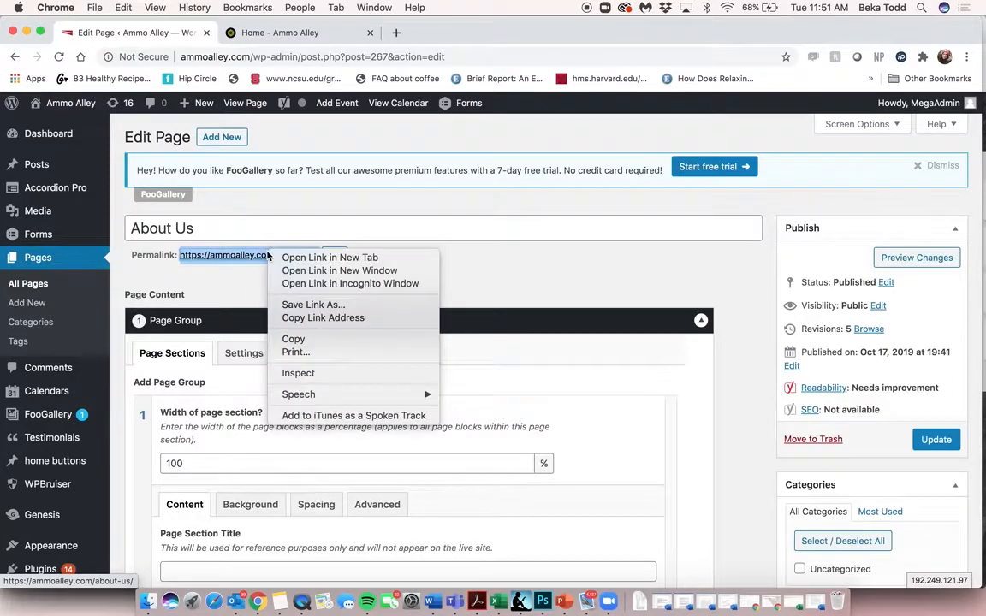
{"action": "left_click", "coordinate": [316, 256]}
{"action": "left_click", "coordinate": [314, 33]}
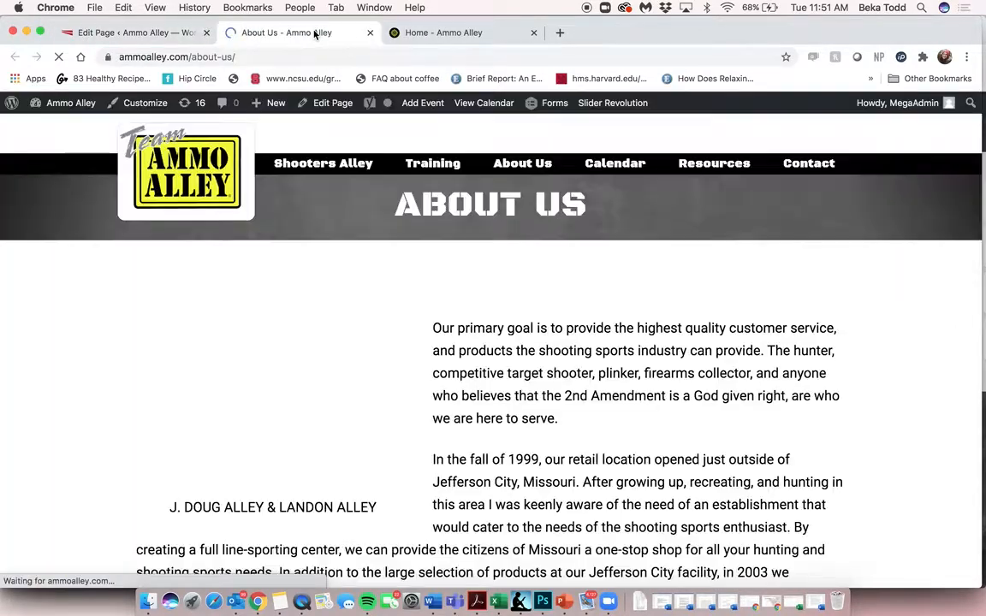
{"action": "scroll", "coordinate": [436, 255], "scroll_direction": "down", "scroll_amount": 2}
{"action": "scroll", "coordinate": [437, 252], "scroll_direction": "down", "scroll_amount": 7}
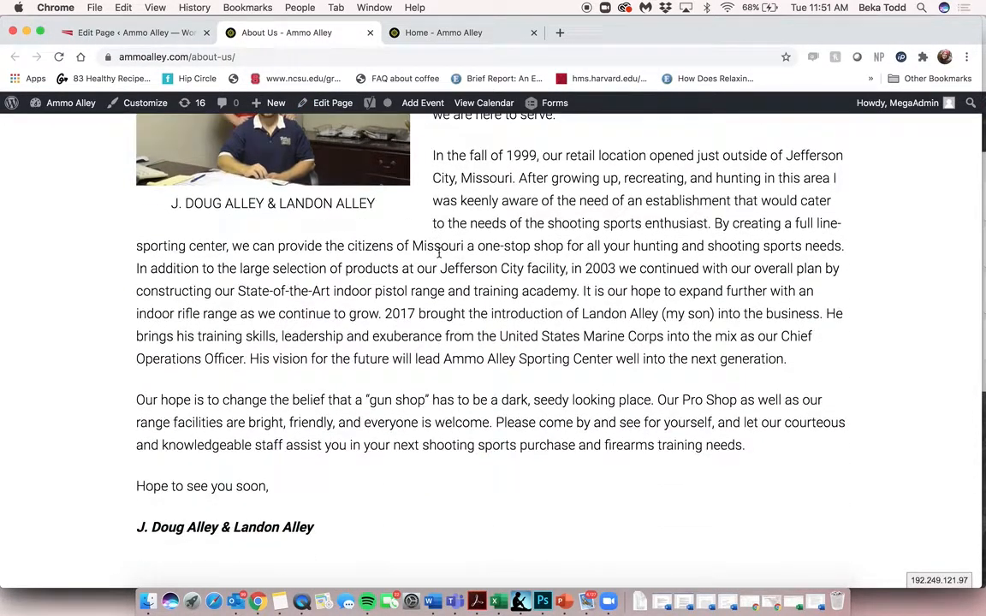
{"action": "scroll", "coordinate": [438, 254], "scroll_direction": "up", "scroll_amount": 8}
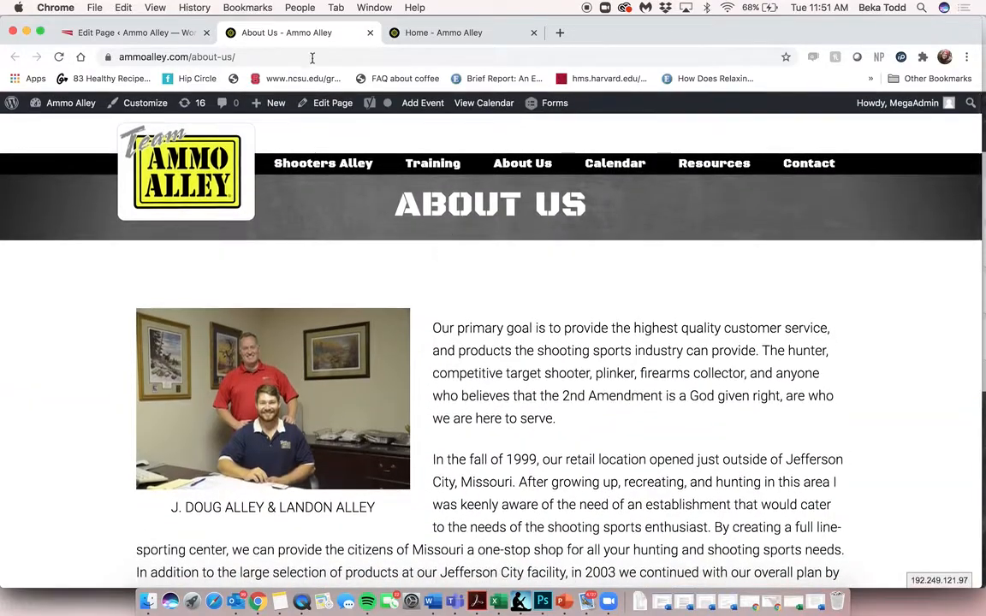
Compare the About Us editor's section content with the live page, selecting the opening paragraph and locating the page's Update option
{"action": "left_click", "coordinate": [133, 32]}
{"action": "scroll", "coordinate": [406, 317], "scroll_direction": "down", "scroll_amount": 3}
{"action": "scroll", "coordinate": [407, 317], "scroll_direction": "down", "scroll_amount": 5}
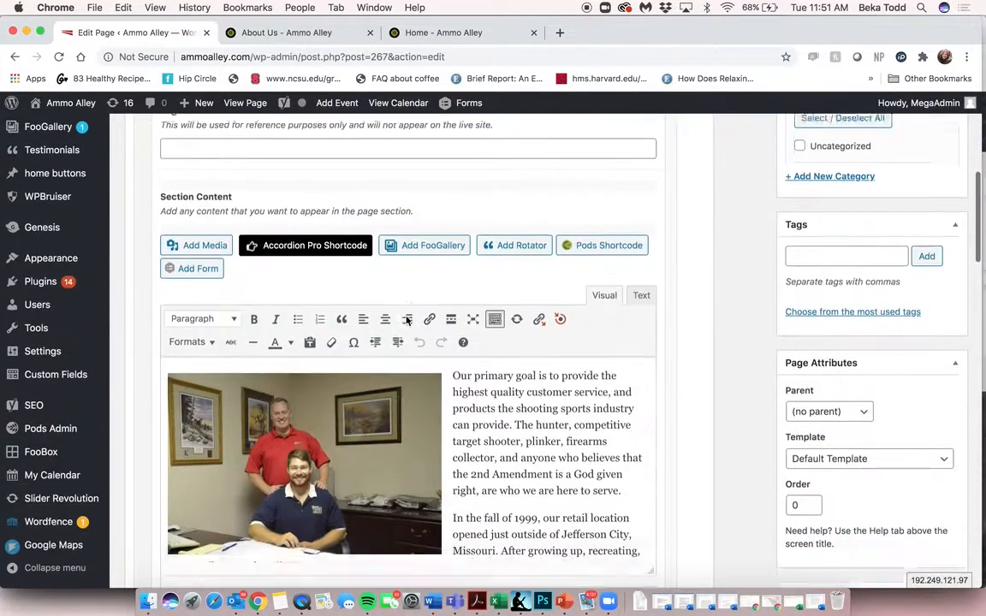
{"action": "triple_click", "coordinate": [497, 325]}
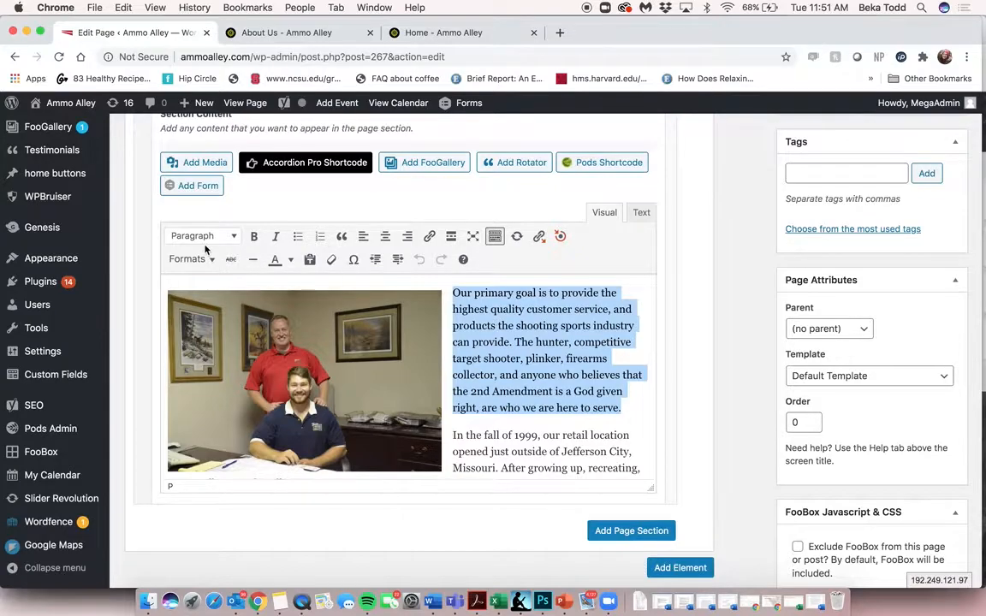
{"action": "scroll", "coordinate": [561, 413], "scroll_direction": "down", "scroll_amount": 10}
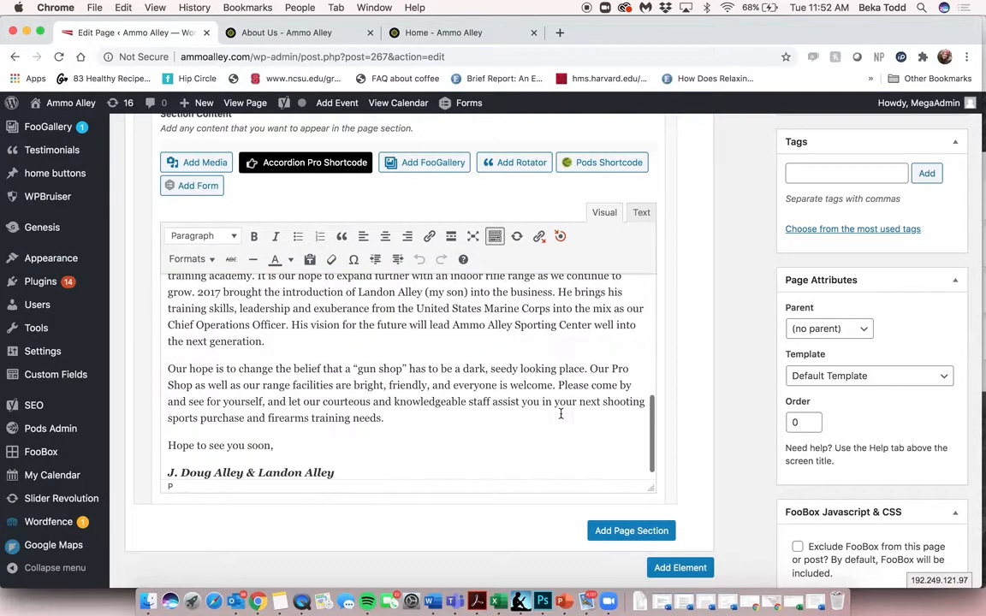
{"action": "scroll", "coordinate": [561, 413], "scroll_direction": "up", "scroll_amount": 10}
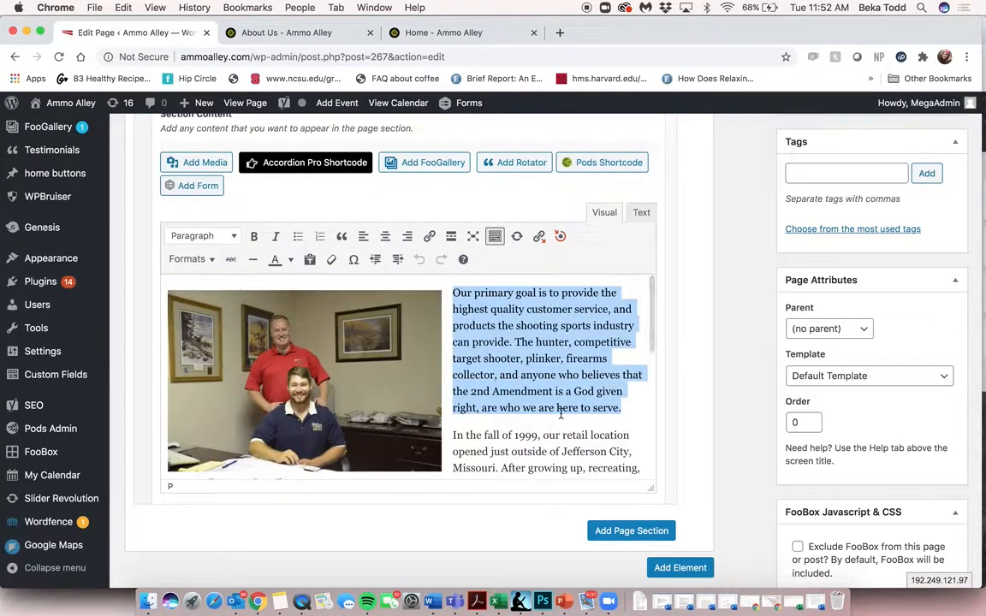
{"action": "left_click", "coordinate": [560, 414]}
{"action": "scroll", "coordinate": [560, 410], "scroll_direction": "up", "scroll_amount": 5}
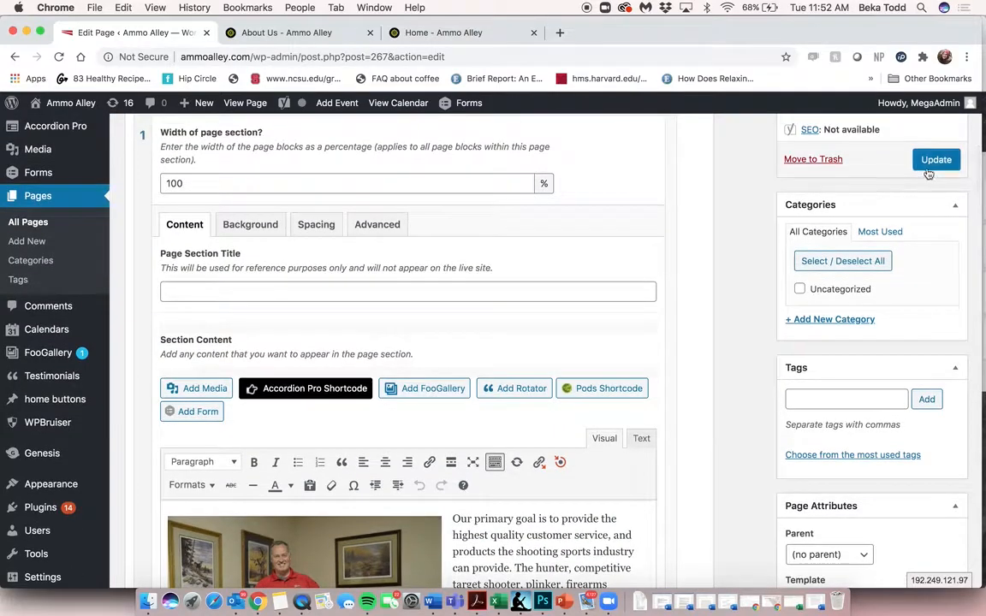
{"action": "scroll", "coordinate": [557, 437], "scroll_direction": "down", "scroll_amount": 4}
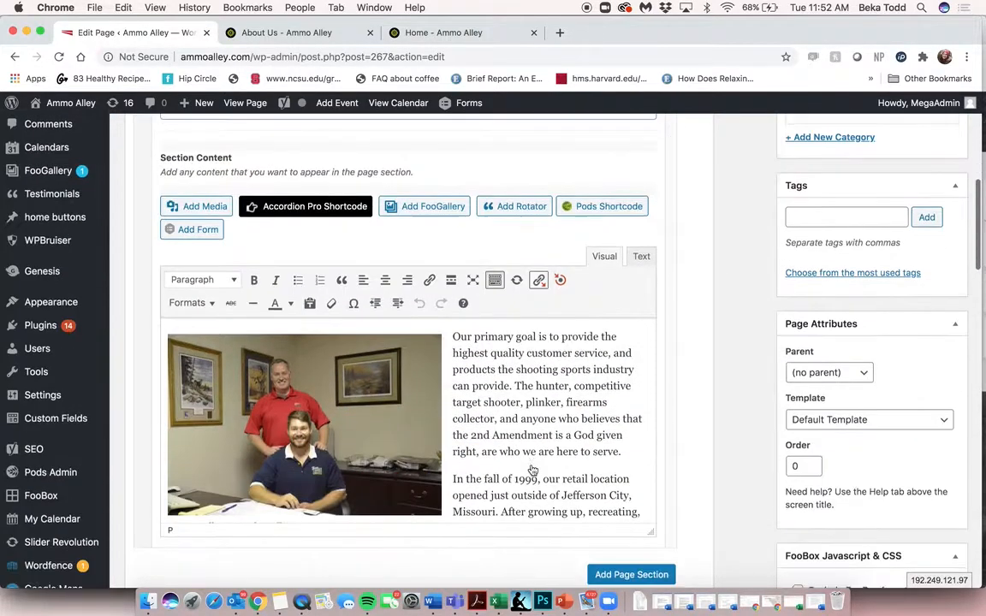
Open the details of the About Us photo, view the media library and file upload options for replacing it, and close without replacing
{"action": "left_click", "coordinate": [382, 434]}
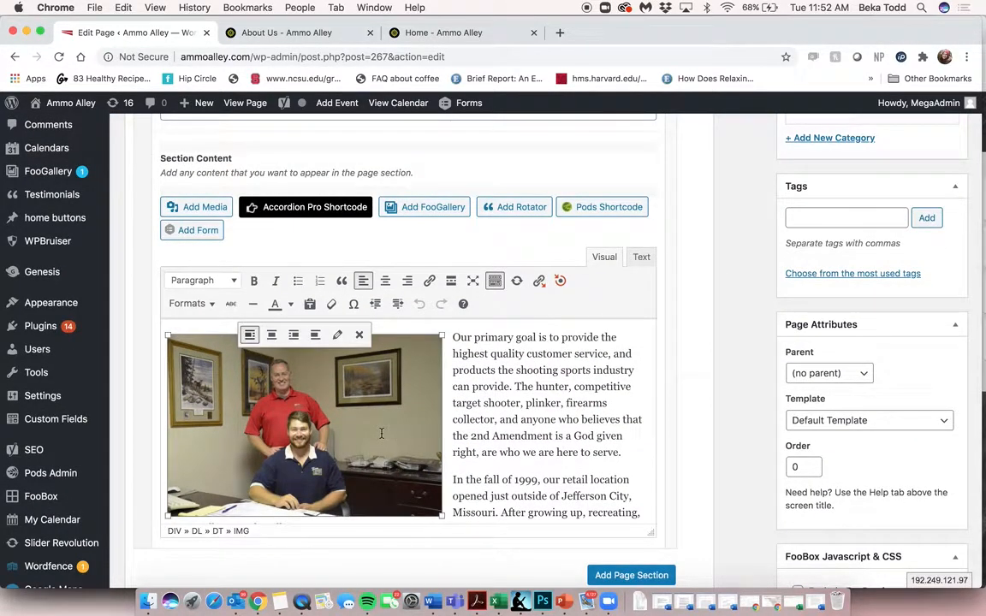
{"action": "left_click", "coordinate": [337, 336]}
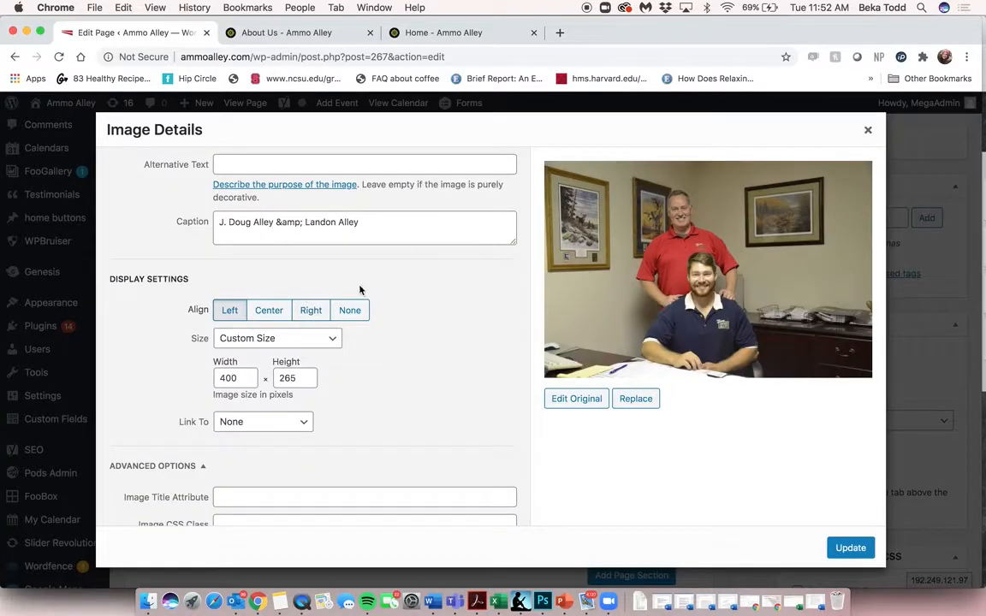
{"action": "left_click", "coordinate": [647, 402]}
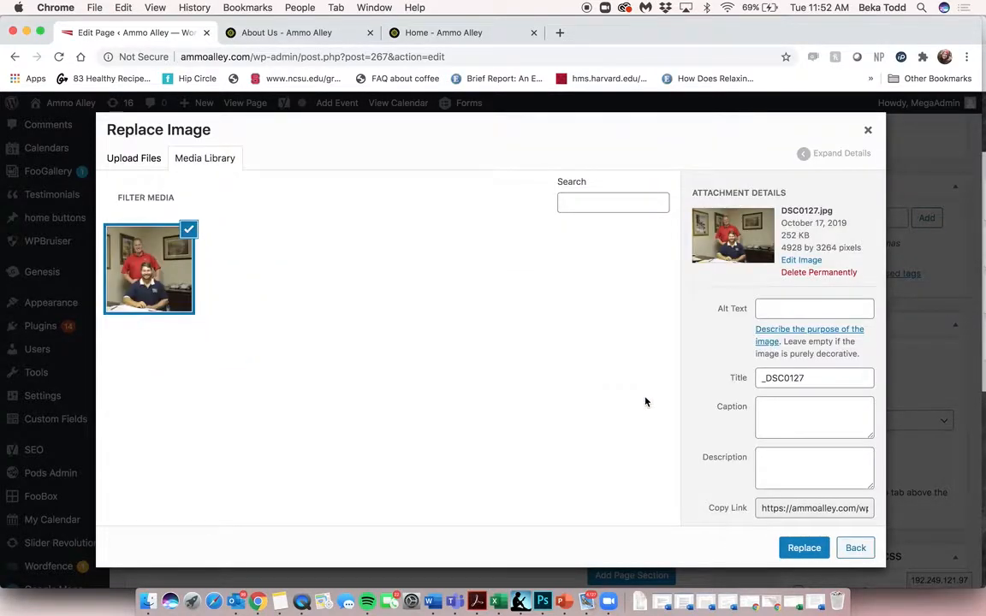
{"action": "left_click", "coordinate": [134, 158]}
{"action": "left_click", "coordinate": [867, 130]}
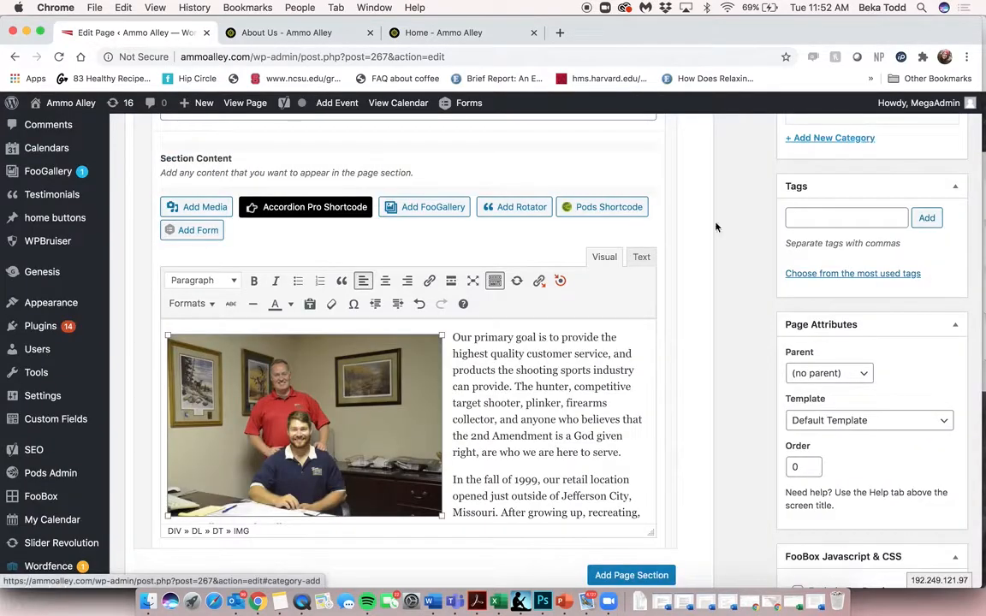
Leave the About Us editor without saving and open the Shooters Alley page for editing from the pages list
{"action": "scroll", "coordinate": [408, 411], "scroll_direction": "down", "scroll_amount": 2}
{"action": "scroll", "coordinate": [408, 419], "scroll_direction": "up", "scroll_amount": 2}
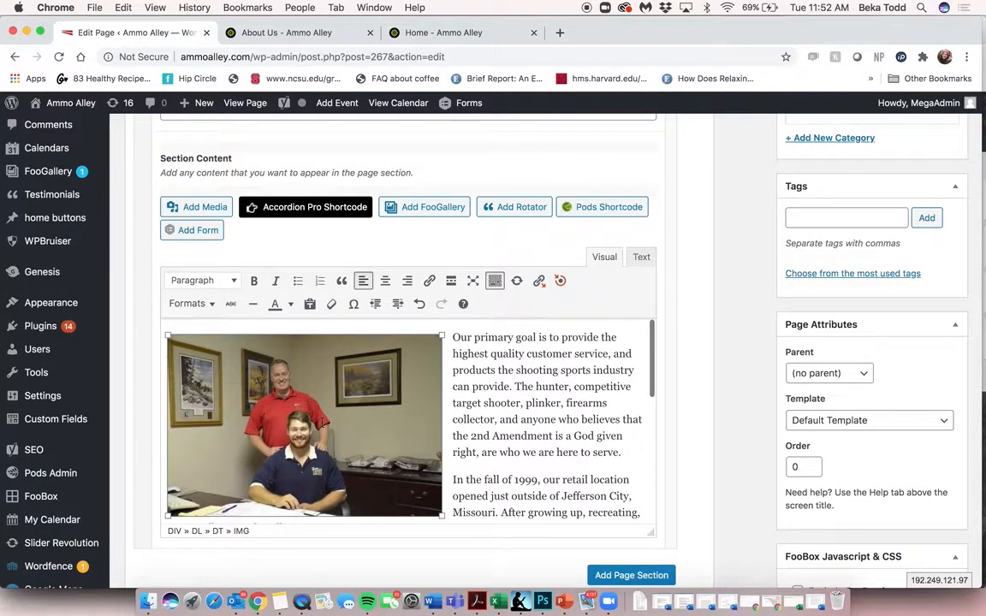
{"action": "scroll", "coordinate": [707, 337], "scroll_direction": "up", "scroll_amount": 6}
{"action": "scroll", "coordinate": [453, 321], "scroll_direction": "left", "scroll_amount": 5}
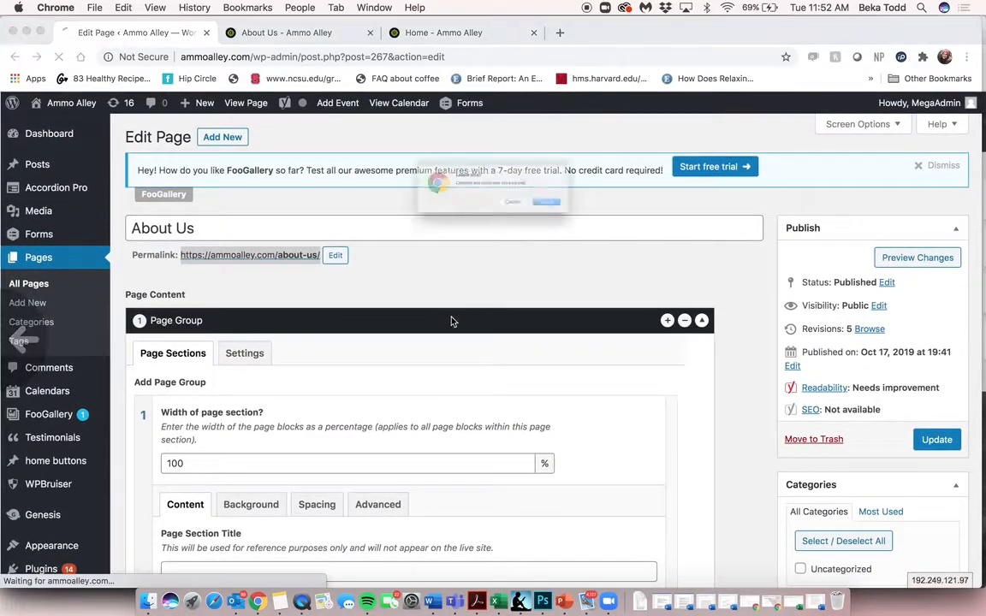
{"action": "left_click", "coordinate": [576, 219]}
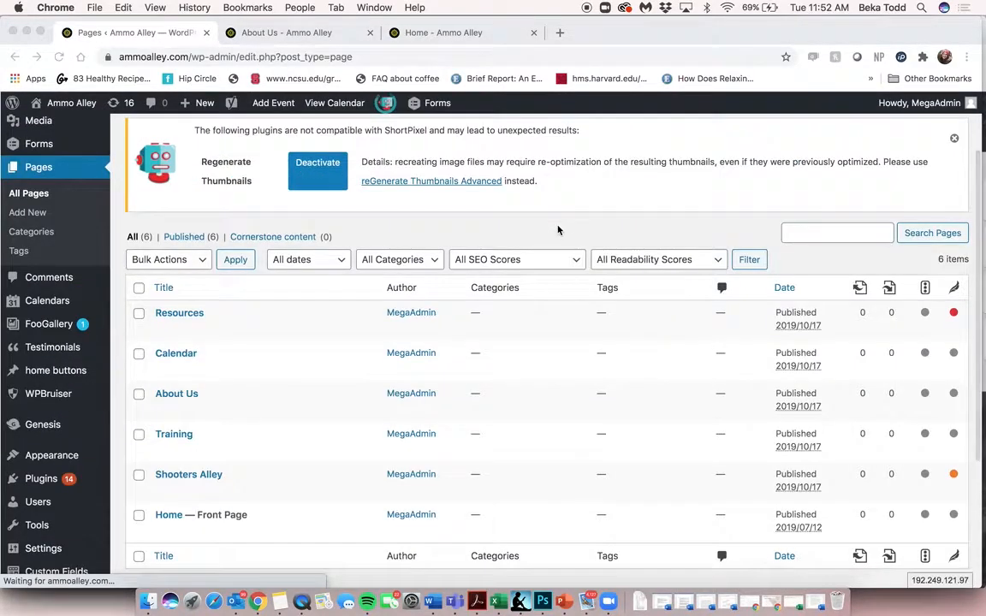
{"action": "left_click", "coordinate": [184, 476]}
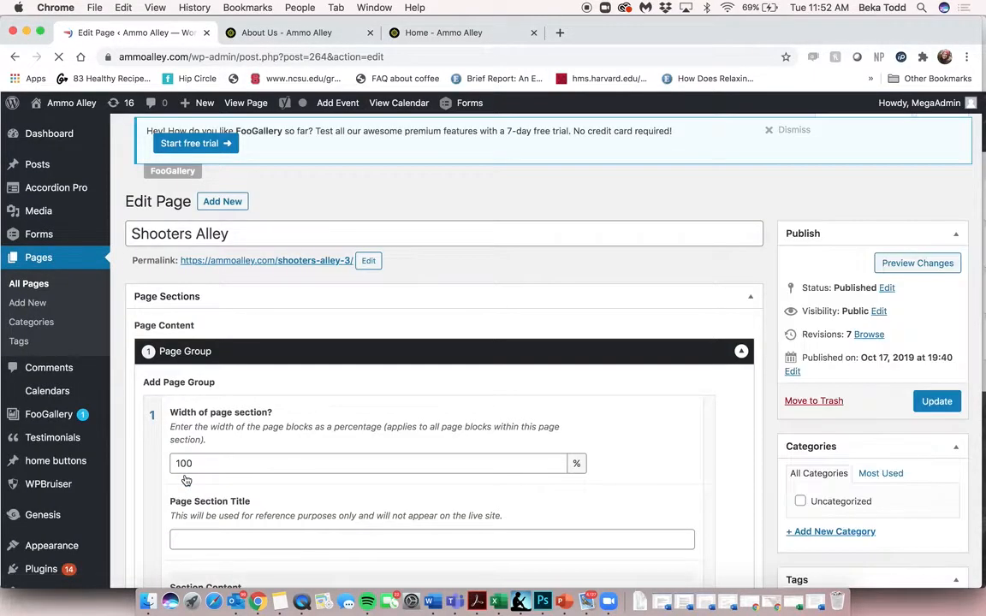
Look over the Shooters Alley editor sections, open its live page in a new tab, and place that tab beside the editor's
{"action": "scroll", "coordinate": [302, 454], "scroll_direction": "down", "scroll_amount": 10}
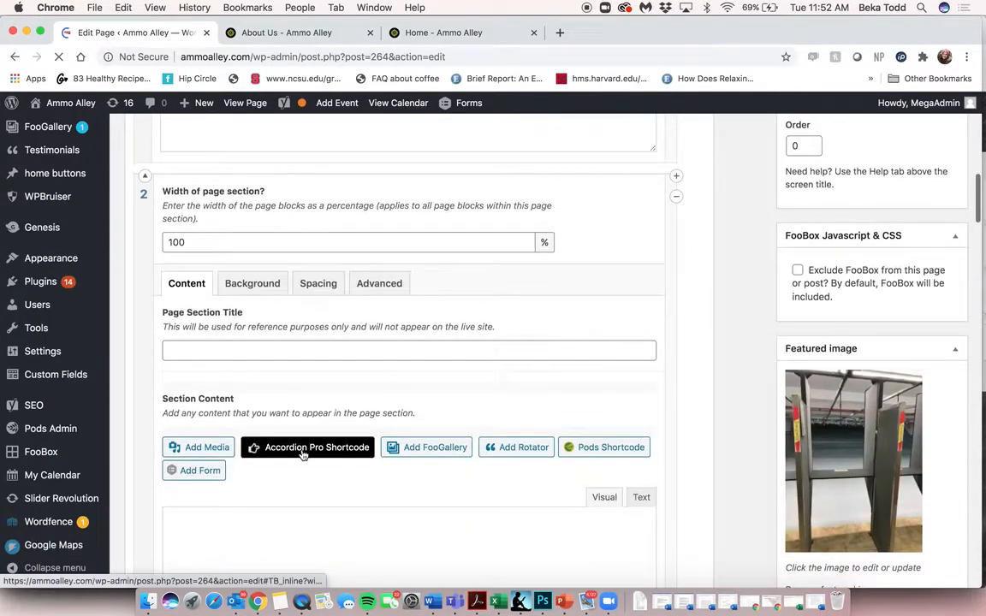
{"action": "scroll", "coordinate": [302, 453], "scroll_direction": "up", "scroll_amount": 5}
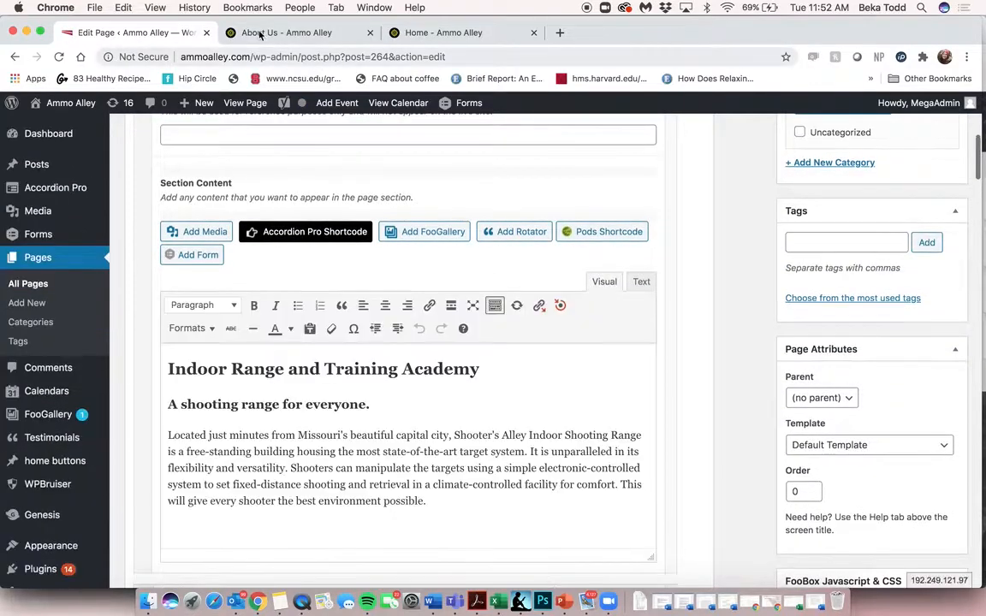
{"action": "scroll", "coordinate": [279, 294], "scroll_direction": "up", "scroll_amount": 10}
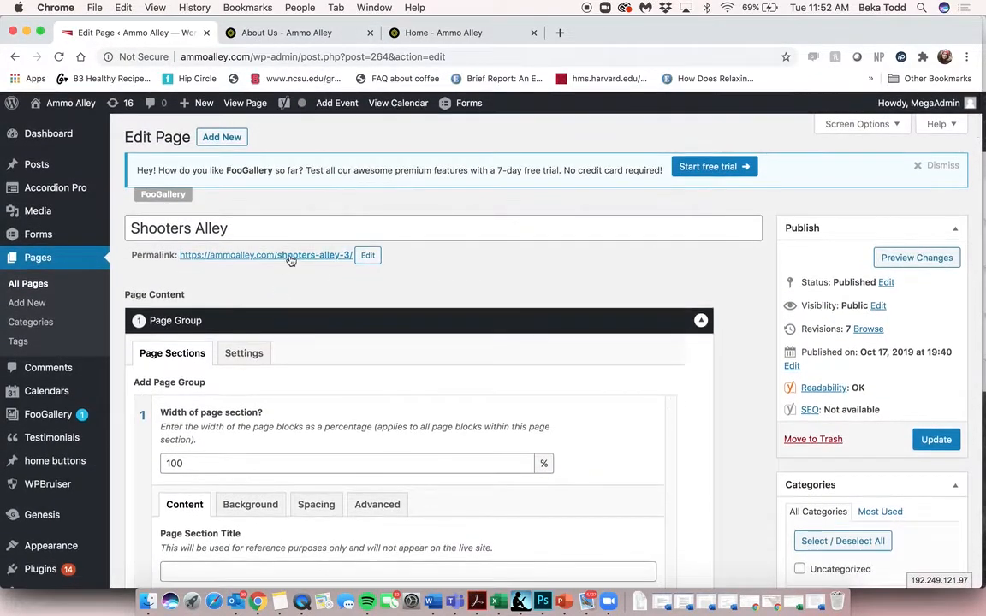
{"action": "right_click", "coordinate": [291, 259]}
{"action": "left_click", "coordinate": [308, 261]}
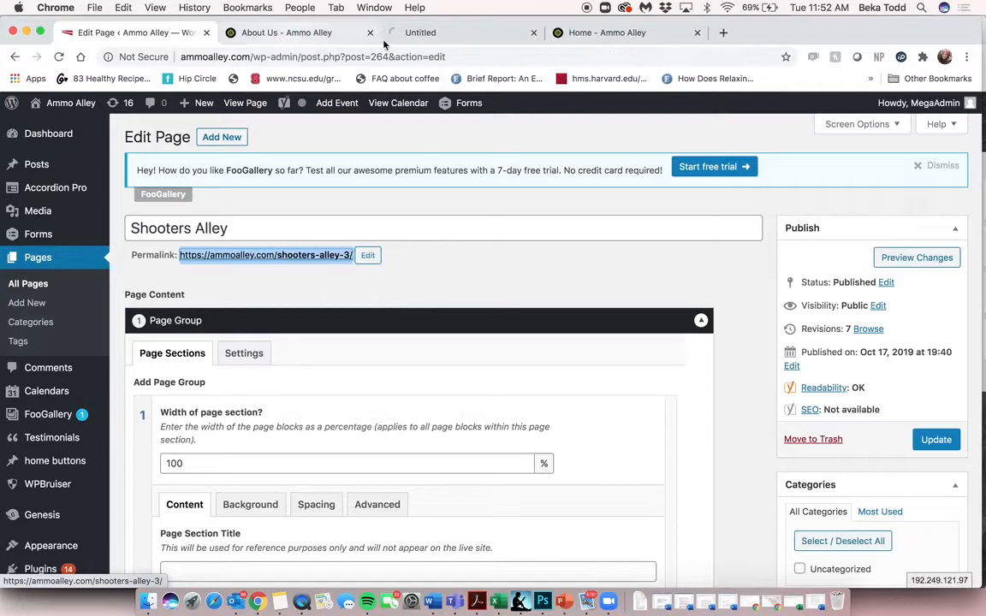
{"action": "left_click", "coordinate": [435, 33]}
{"action": "left_click_drag", "start_coordinate": [434, 33], "coordinate": [260, 34]}
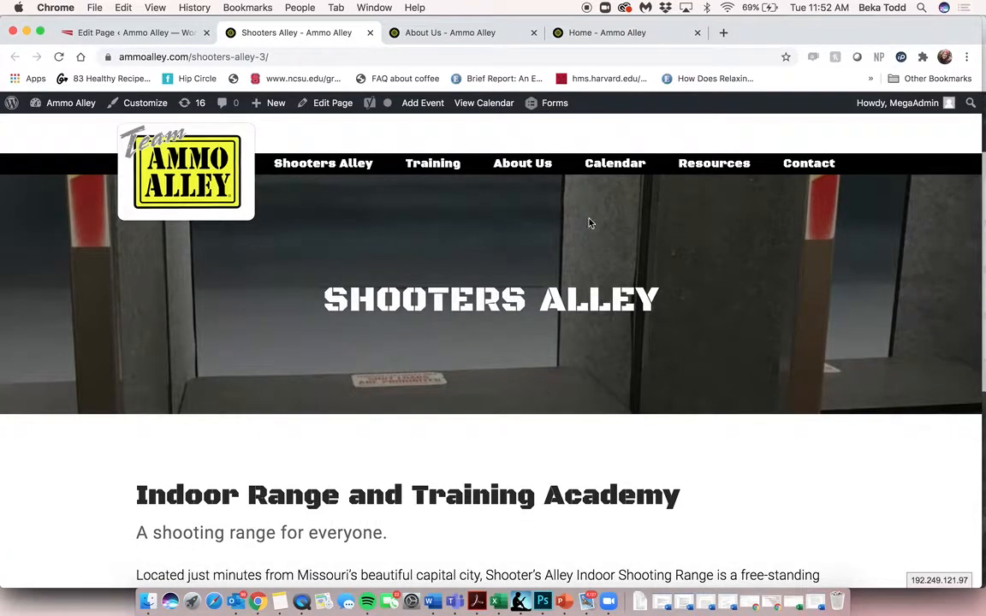
View the live Shooters Alley page from the Indoor Range and Training Academy introduction down to the rental firearms and Range Hours
{"action": "scroll", "coordinate": [703, 350], "scroll_direction": "down", "scroll_amount": 10}
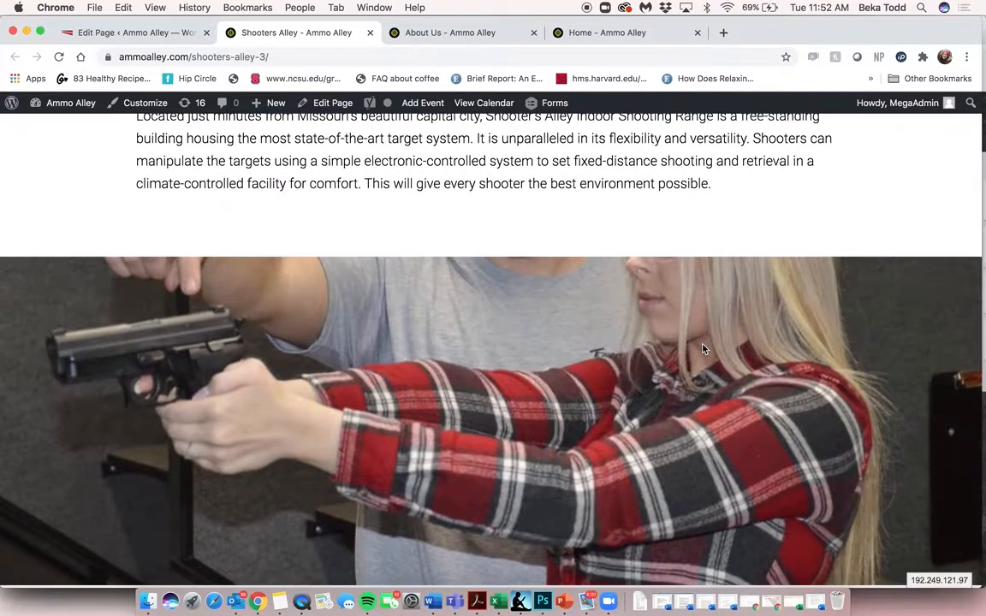
{"action": "scroll", "coordinate": [704, 349], "scroll_direction": "down", "scroll_amount": 15}
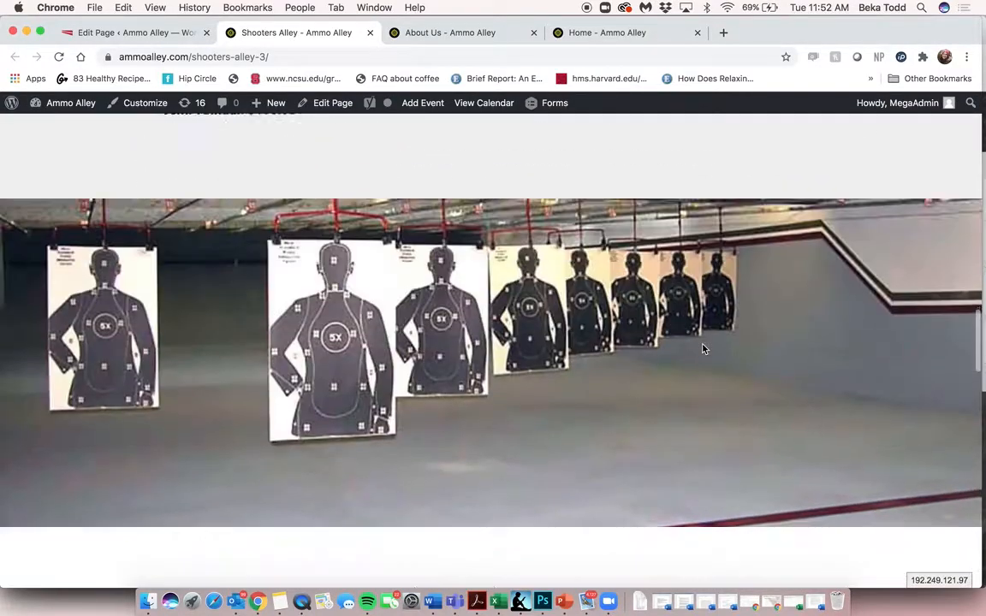
{"action": "scroll", "coordinate": [703, 349], "scroll_direction": "down", "scroll_amount": 15}
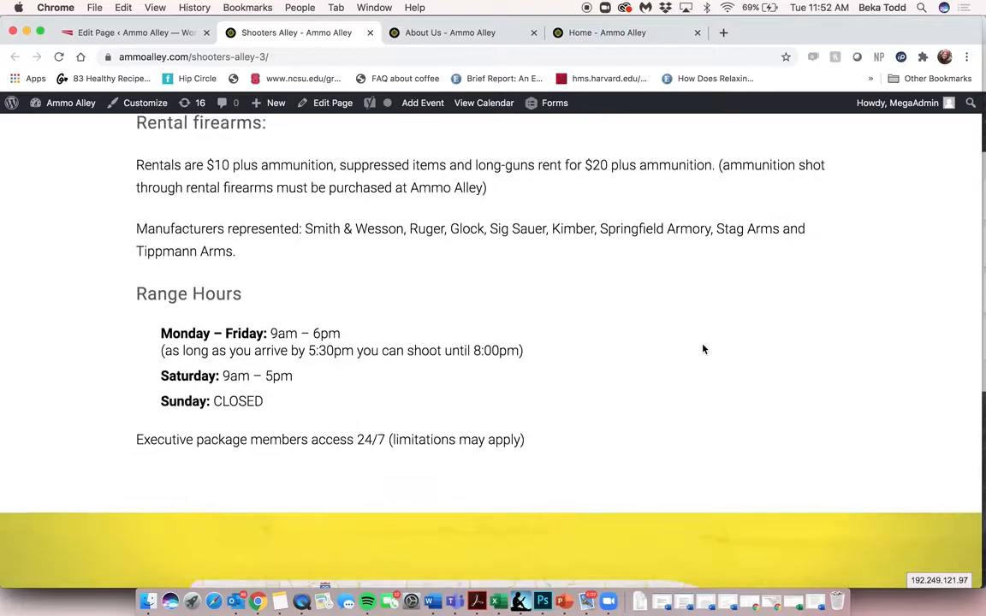
{"action": "scroll", "coordinate": [702, 344], "scroll_direction": "down", "scroll_amount": 3}
{"action": "scroll", "coordinate": [702, 344], "scroll_direction": "up", "scroll_amount": 8}
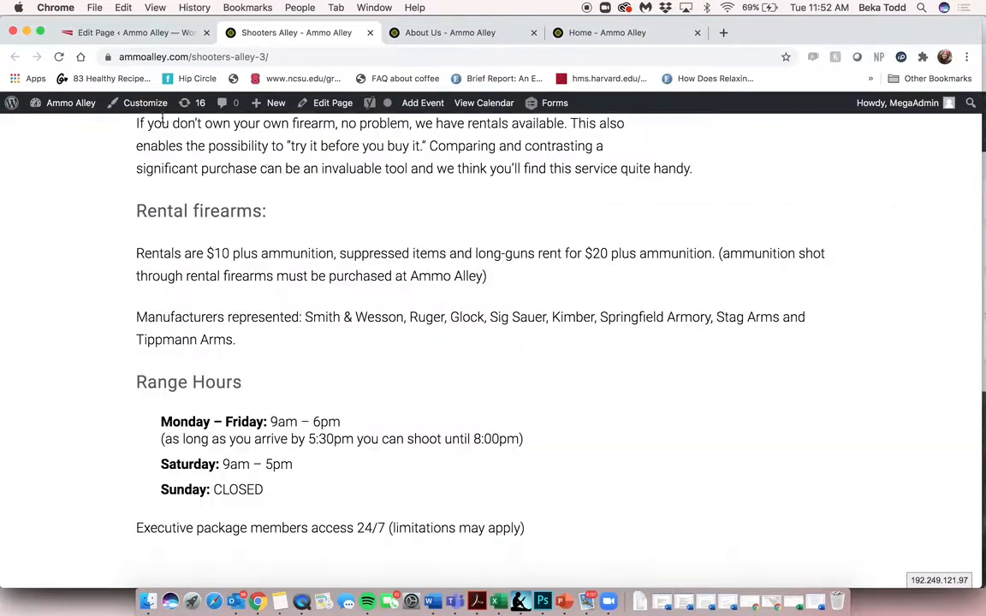
Return to the Shooters Alley editor and toggle page section 1 collapsed and expanded again
{"action": "left_click", "coordinate": [133, 33]}
{"action": "scroll", "coordinate": [385, 300], "scroll_direction": "down", "scroll_amount": 10}
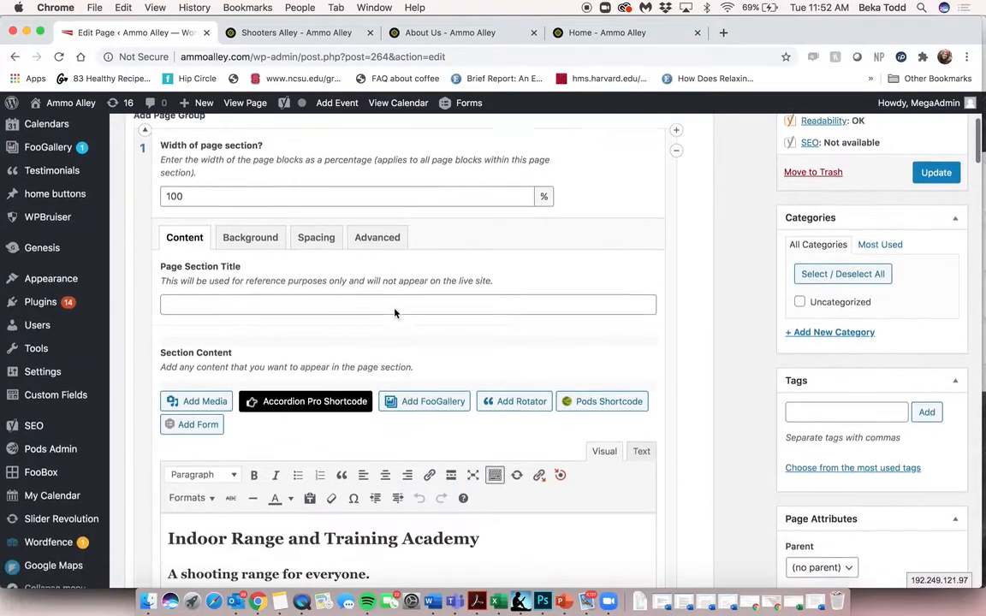
{"action": "scroll", "coordinate": [394, 313], "scroll_direction": "up", "scroll_amount": 5}
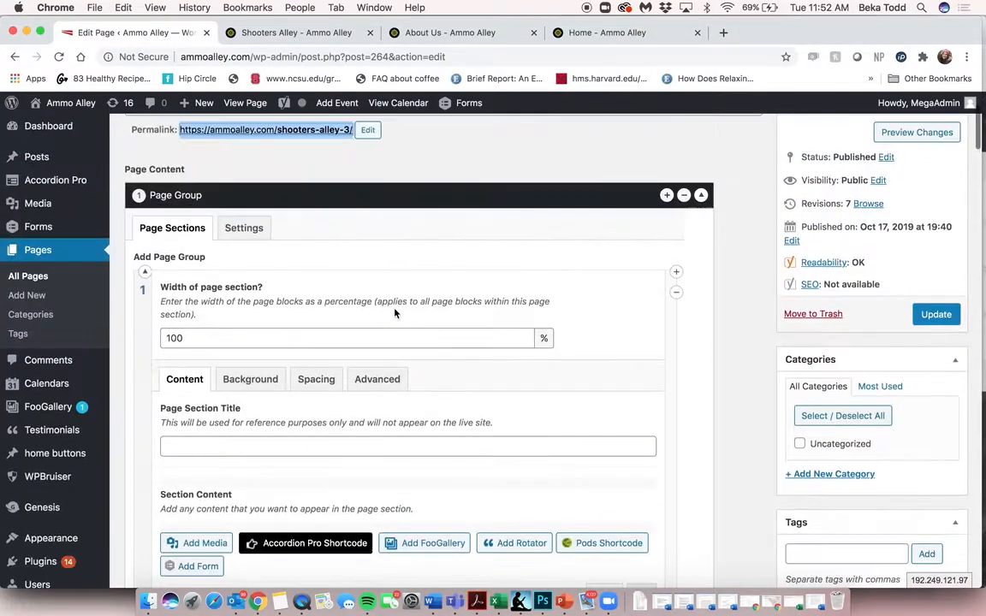
{"action": "left_click", "coordinate": [146, 273]}
{"action": "left_click", "coordinate": [146, 274]}
{"action": "left_click", "coordinate": [145, 273]}
{"action": "left_click", "coordinate": [145, 274]}
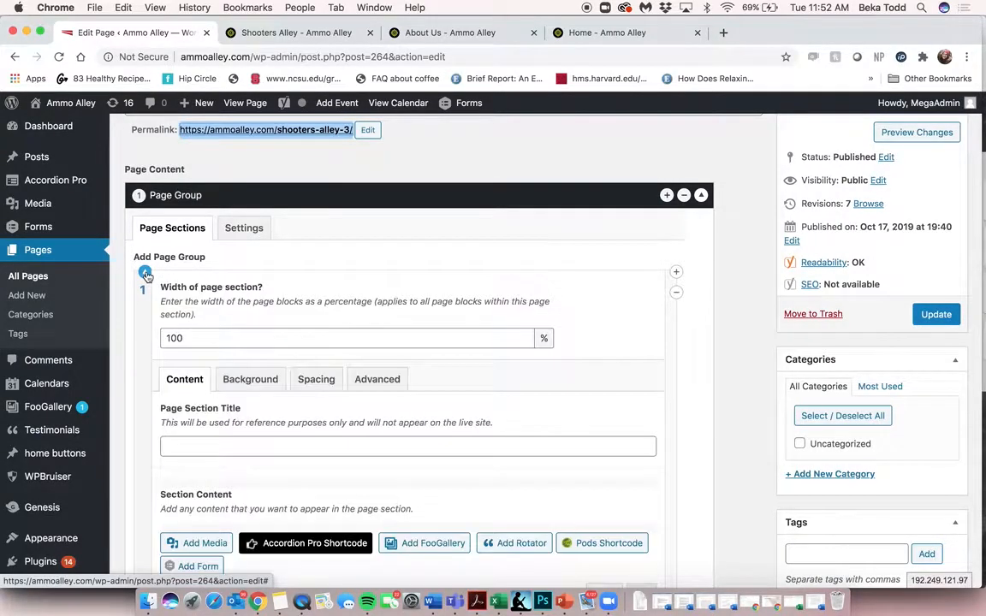
Look over page section 1's Indoor Range and Training Academy content and toggle page section 2 collapsed and expanded again
{"action": "scroll", "coordinate": [262, 320], "scroll_direction": "down", "scroll_amount": 6}
{"action": "scroll", "coordinate": [292, 356], "scroll_direction": "down", "scroll_amount": 1}
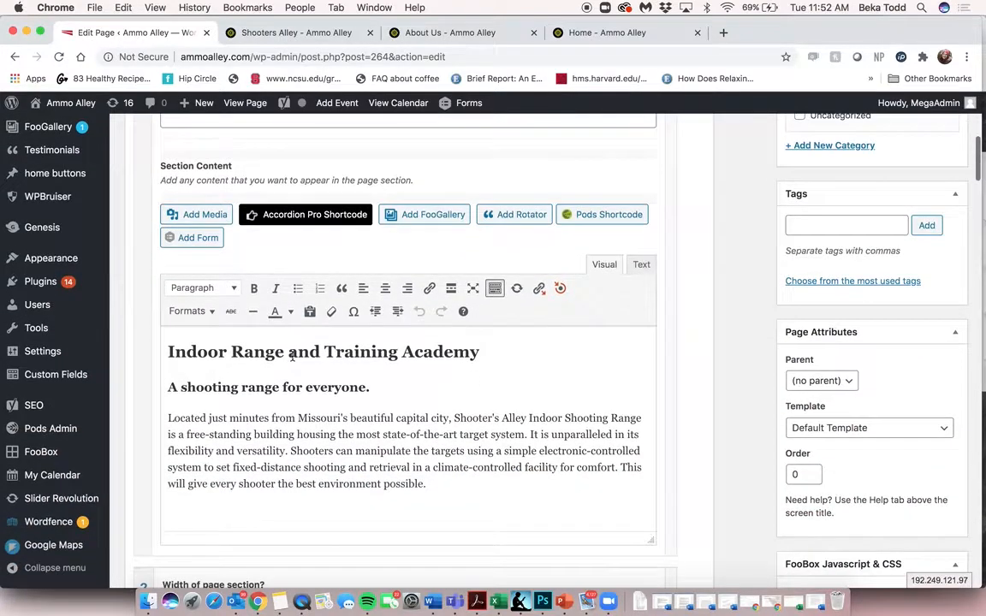
{"action": "scroll", "coordinate": [391, 343], "scroll_direction": "down", "scroll_amount": 6}
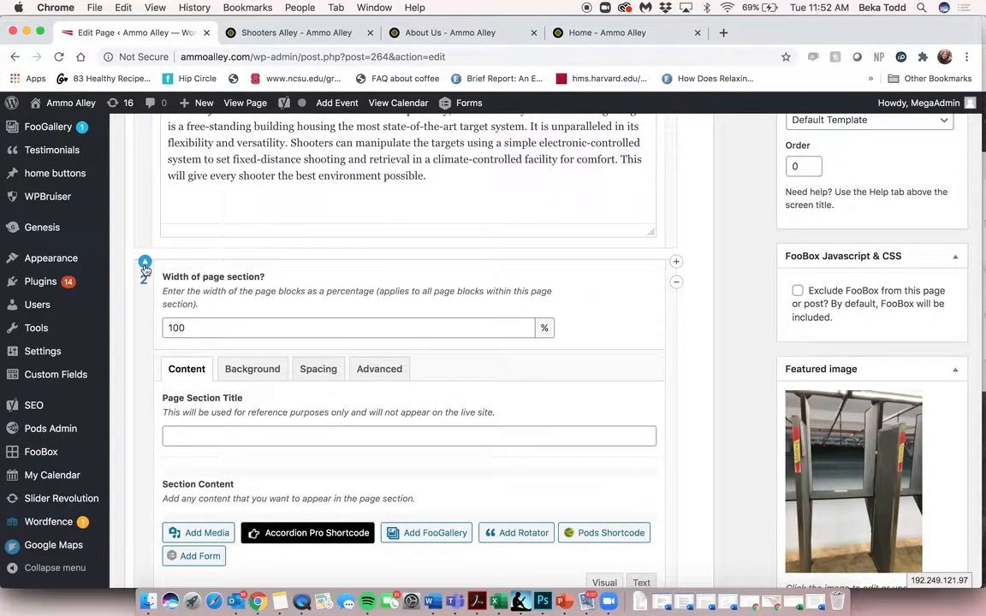
{"action": "left_click", "coordinate": [146, 264]}
{"action": "left_click", "coordinate": [146, 264]}
{"action": "scroll", "coordinate": [146, 265], "scroll_direction": "up", "scroll_amount": 7}
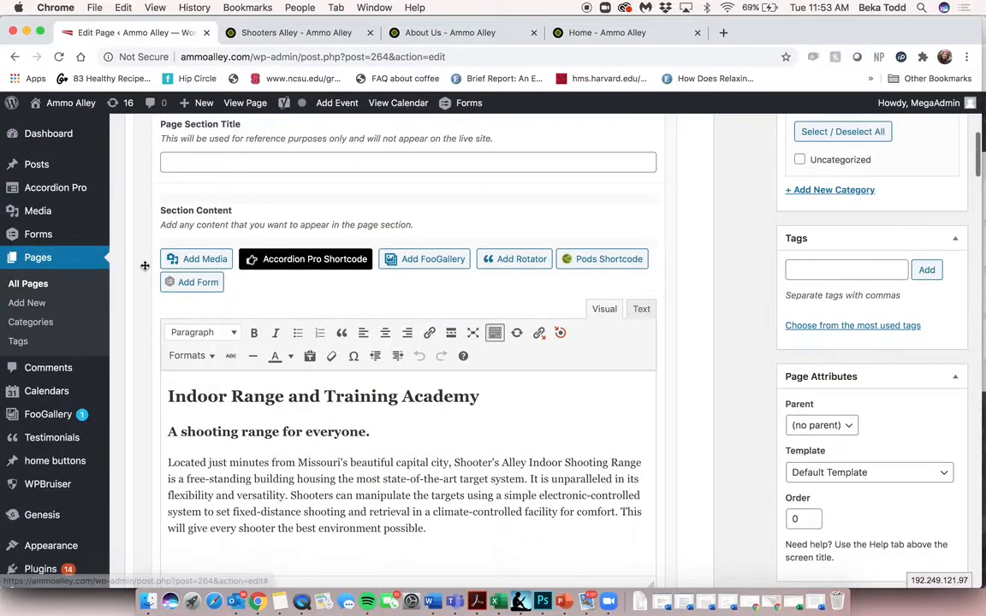
Examine page section 2's content area and show its background image settings
{"action": "scroll", "coordinate": [353, 425], "scroll_direction": "down", "scroll_amount": 2}
{"action": "scroll", "coordinate": [500, 430], "scroll_direction": "down", "scroll_amount": 8}
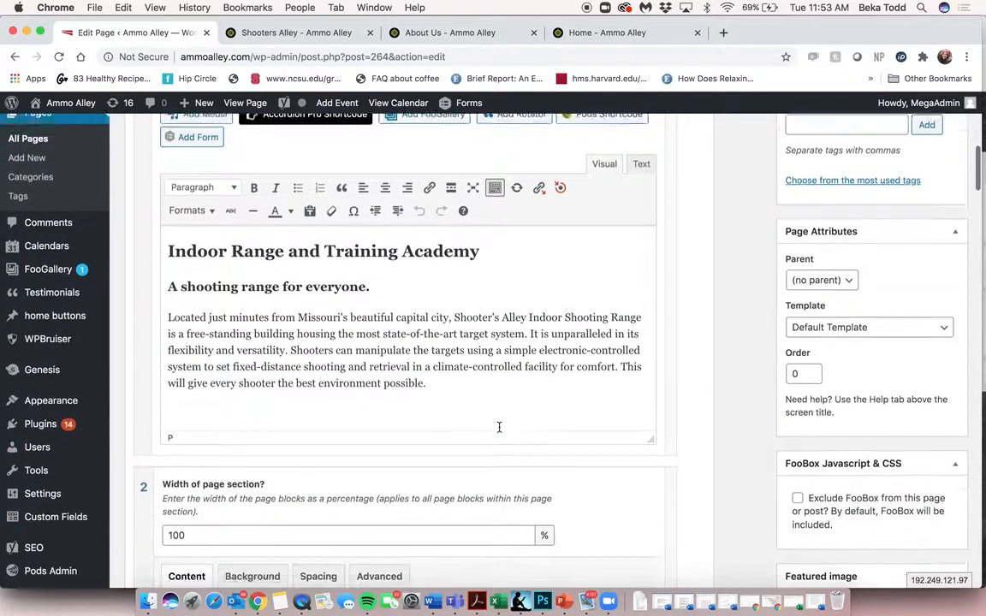
{"action": "scroll", "coordinate": [500, 432], "scroll_direction": "down", "scroll_amount": 4}
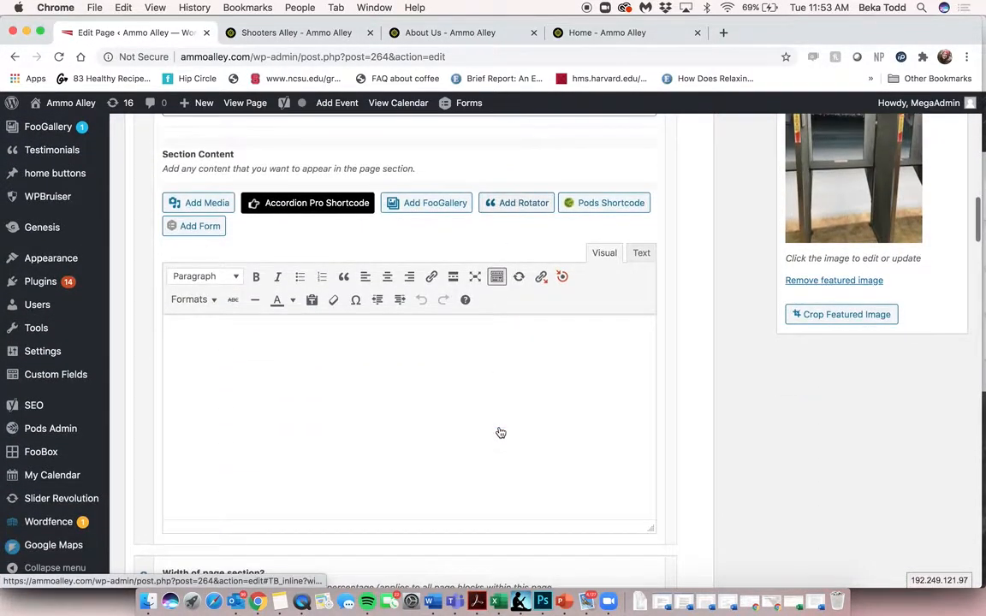
{"action": "scroll", "coordinate": [500, 433], "scroll_direction": "up", "scroll_amount": 4}
{"action": "scroll", "coordinate": [499, 428], "scroll_direction": "up", "scroll_amount": 2}
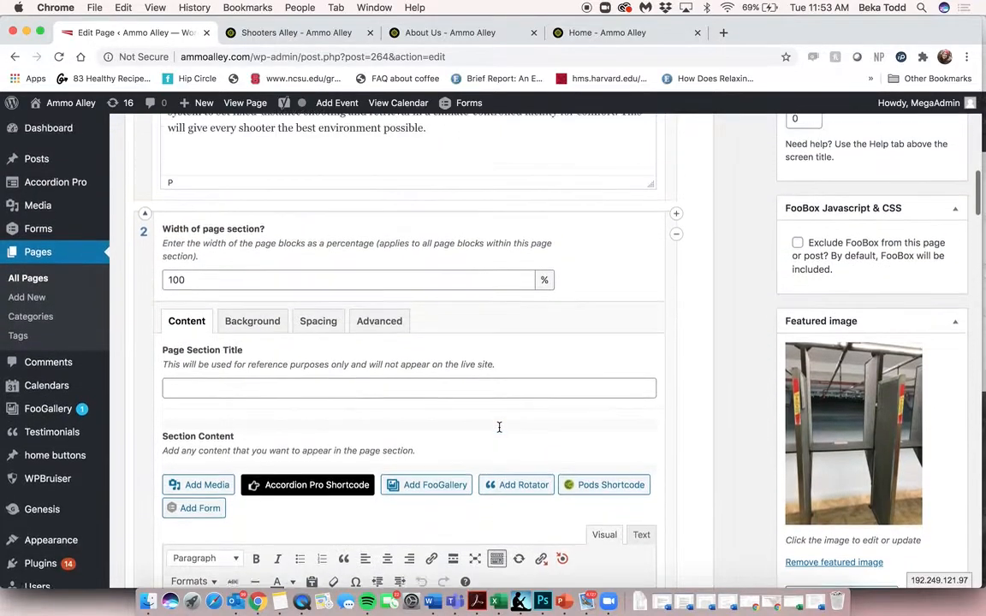
{"action": "left_click", "coordinate": [255, 330]}
{"action": "scroll", "coordinate": [497, 481], "scroll_direction": "down", "scroll_amount": 3}
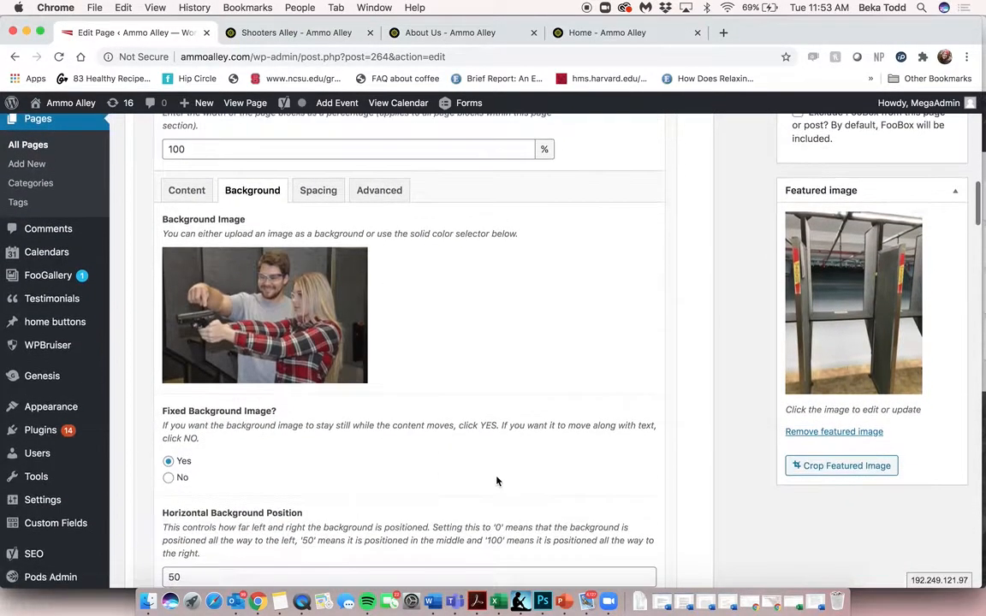
Go back to page section 1 and view its Spacing and Advanced settings, ending on its Background settings
{"action": "scroll", "coordinate": [497, 481], "scroll_direction": "up", "scroll_amount": 9}
{"action": "scroll", "coordinate": [498, 482], "scroll_direction": "up", "scroll_amount": 6}
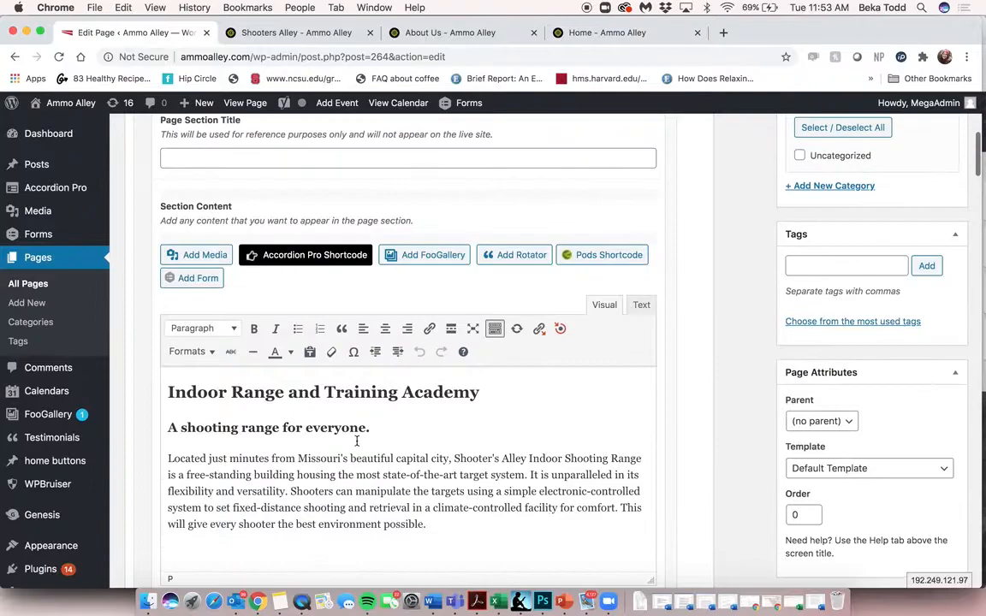
{"action": "scroll", "coordinate": [282, 390], "scroll_direction": "down", "scroll_amount": 5}
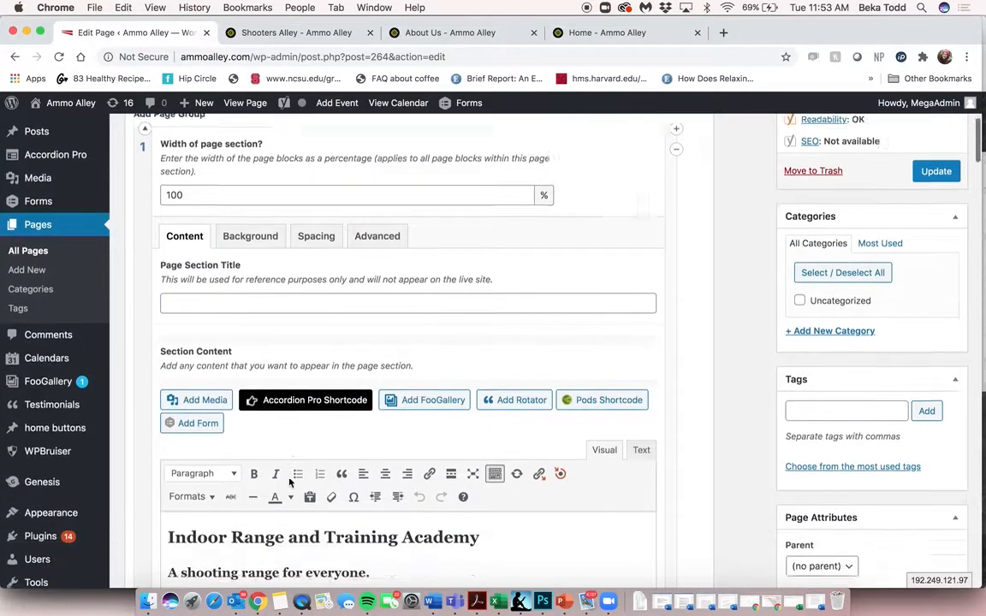
{"action": "scroll", "coordinate": [471, 449], "scroll_direction": "up", "scroll_amount": 5}
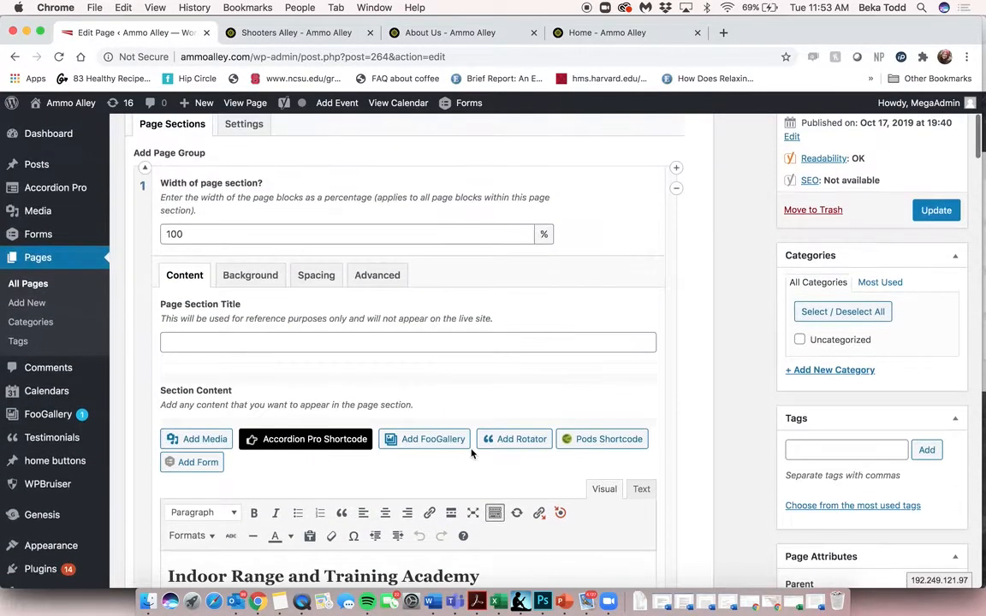
{"action": "left_click", "coordinate": [237, 295]}
{"action": "left_click", "coordinate": [337, 300]}
{"action": "left_click", "coordinate": [363, 304]}
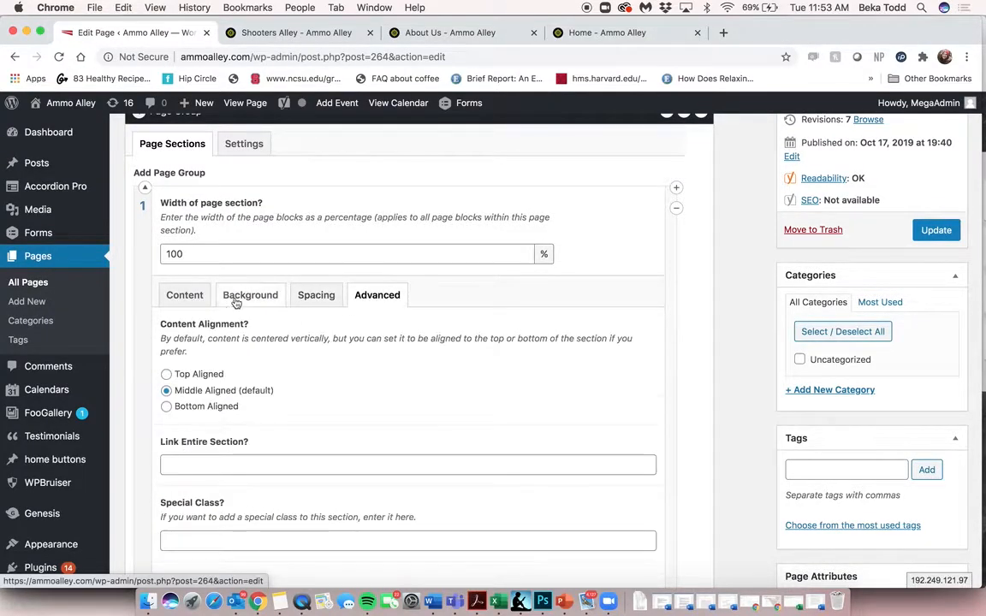
{"action": "left_click", "coordinate": [235, 299]}
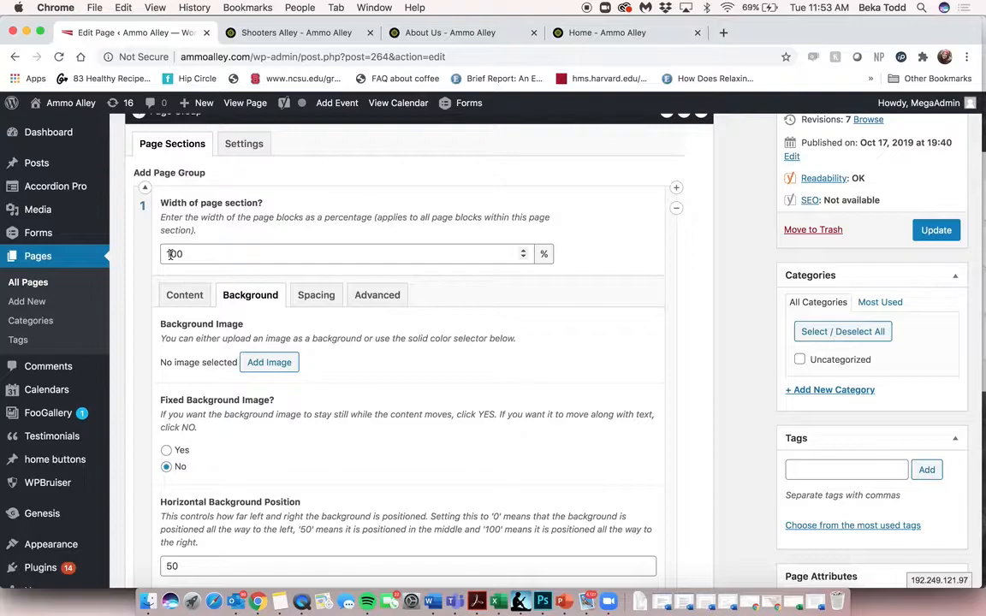
Compare the section backgrounds on the live Shooters Alley page with the Home page's image tiles and Upcoming Events area
{"action": "left_click", "coordinate": [265, 34]}
{"action": "scroll", "coordinate": [354, 321], "scroll_direction": "down", "scroll_amount": 10}
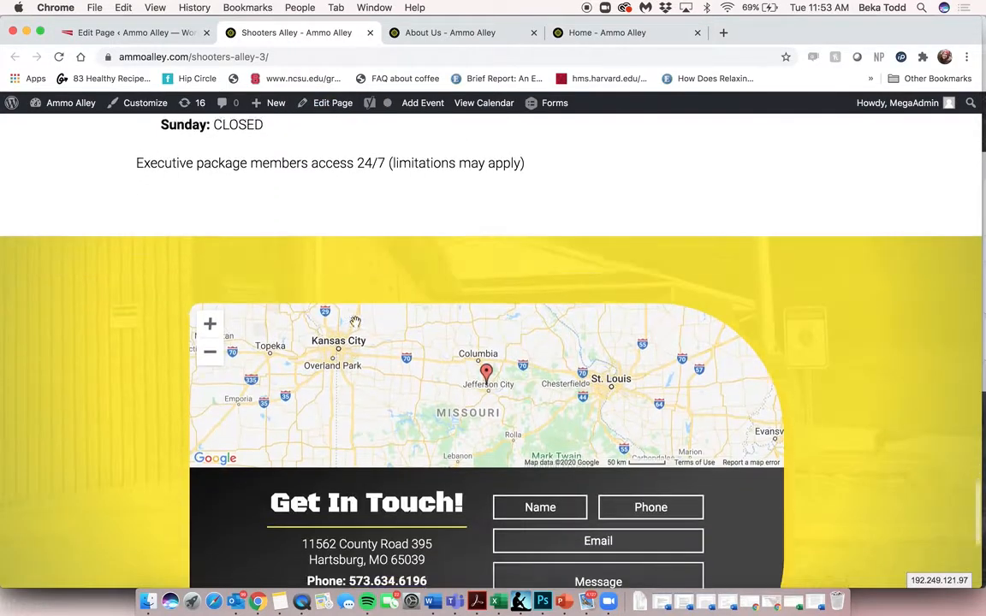
{"action": "scroll", "coordinate": [354, 321], "scroll_direction": "up", "scroll_amount": 10}
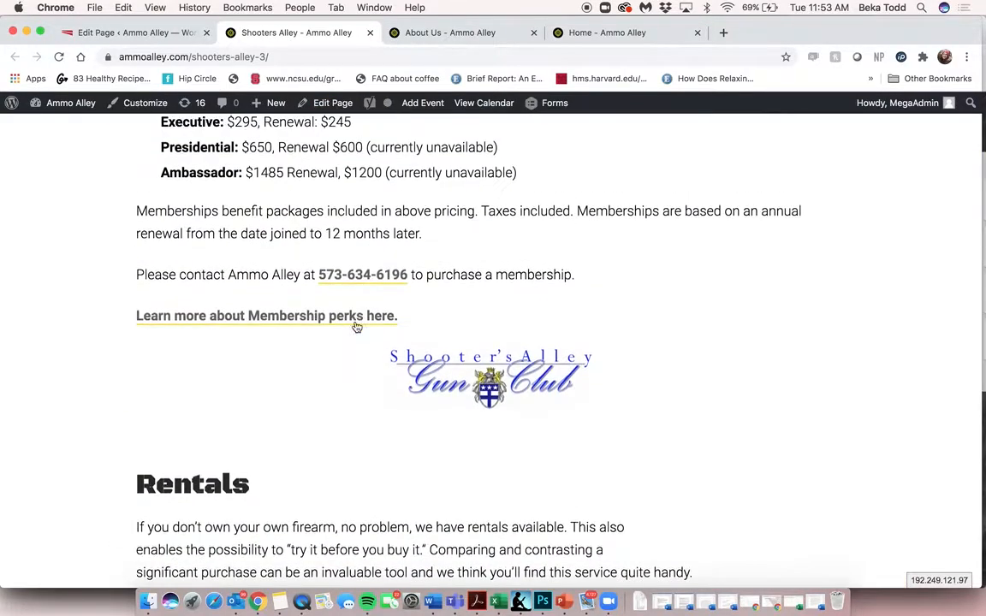
{"action": "left_click", "coordinate": [569, 33]}
{"action": "scroll", "coordinate": [540, 262], "scroll_direction": "up", "scroll_amount": 10}
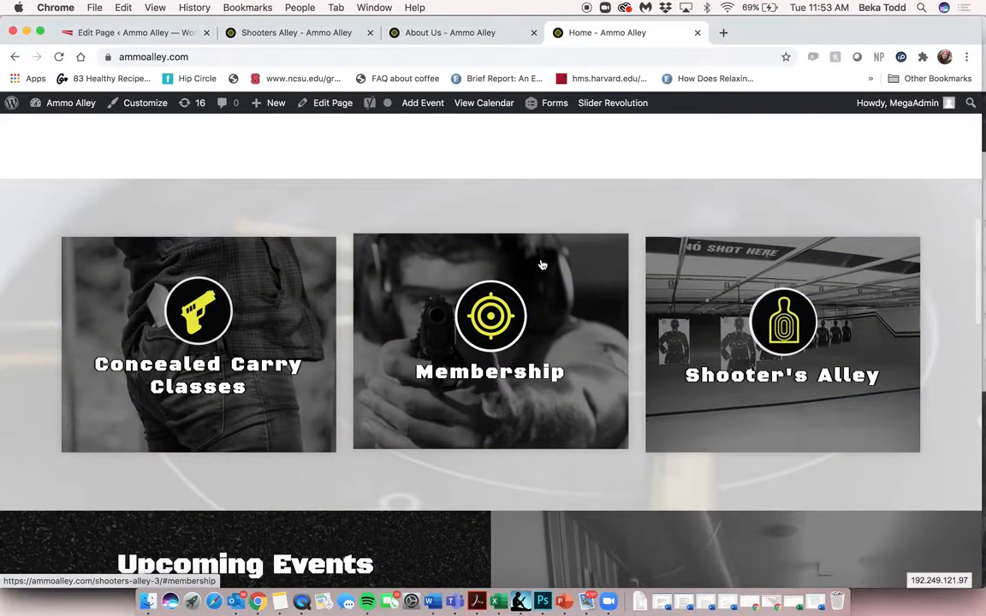
{"action": "scroll", "coordinate": [541, 263], "scroll_direction": "down", "scroll_amount": 3}
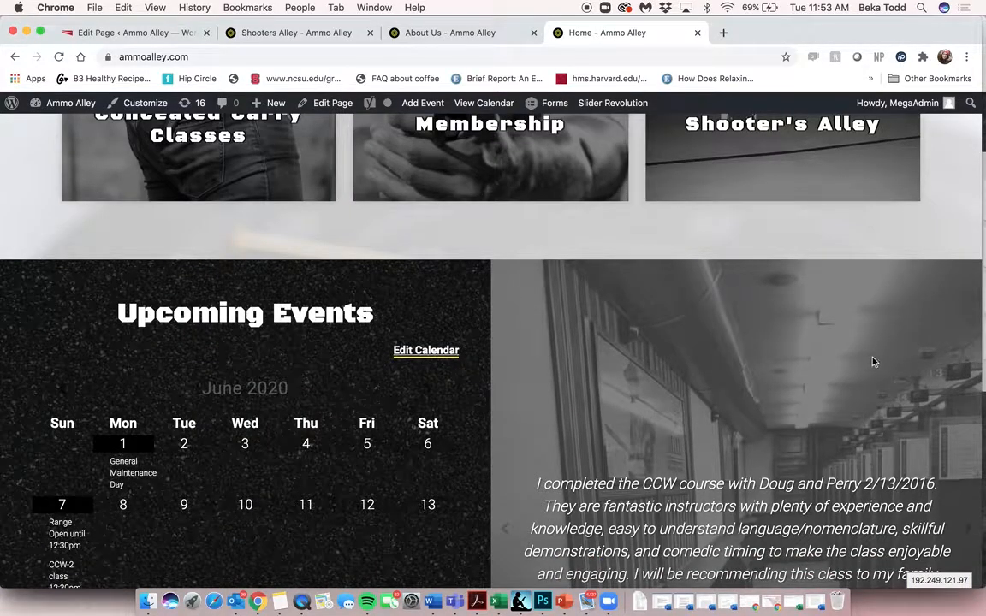
{"action": "left_click", "coordinate": [287, 33]}
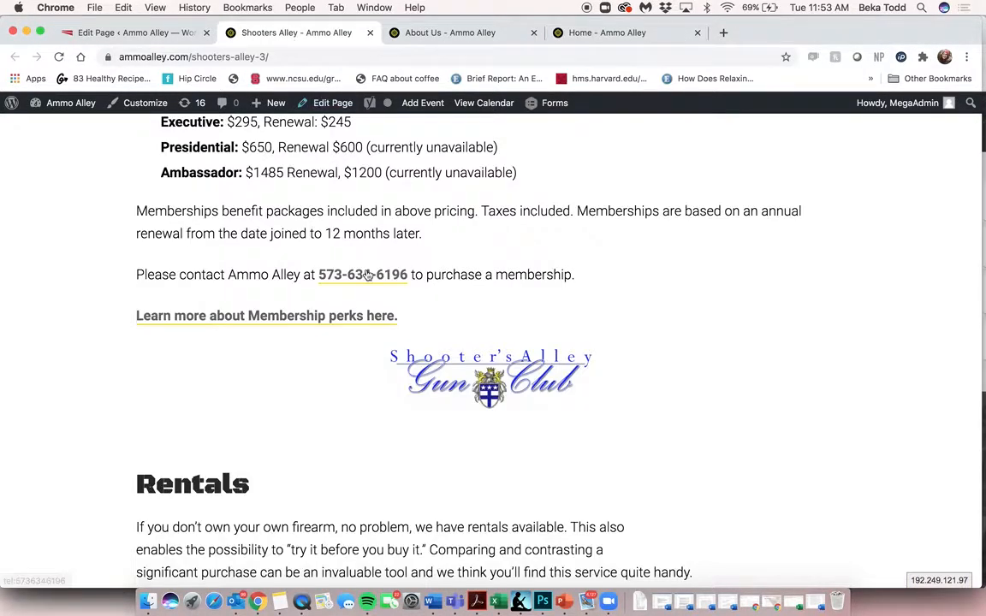
{"action": "scroll", "coordinate": [367, 275], "scroll_direction": "up", "scroll_amount": 8}
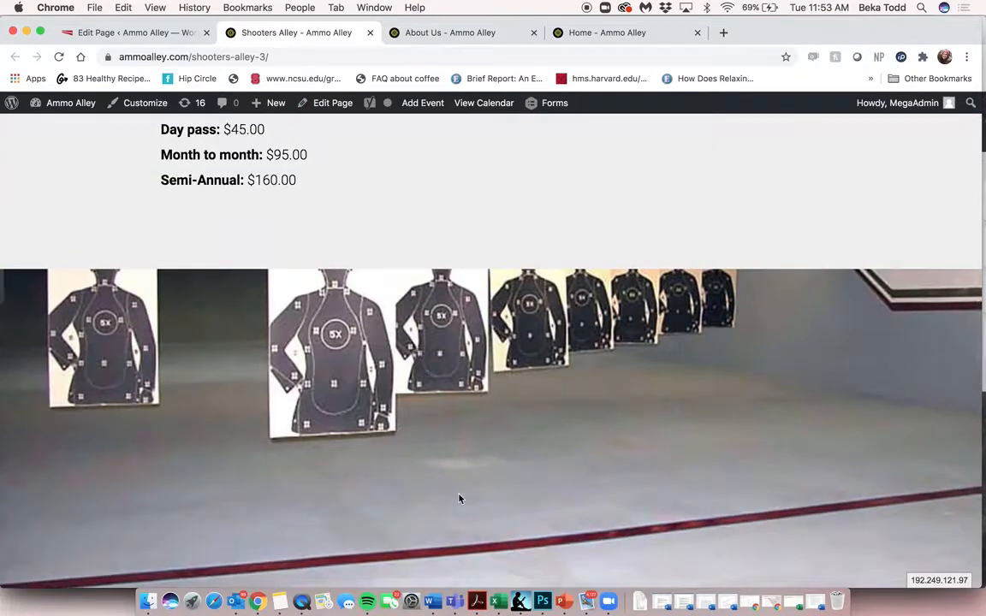
{"action": "scroll", "coordinate": [459, 497], "scroll_direction": "up", "scroll_amount": 10}
Return to the Shooters Alley editor, check section 1's background position and color options, and show the Content settings of sections 1 and 2
{"action": "left_click", "coordinate": [141, 32]}
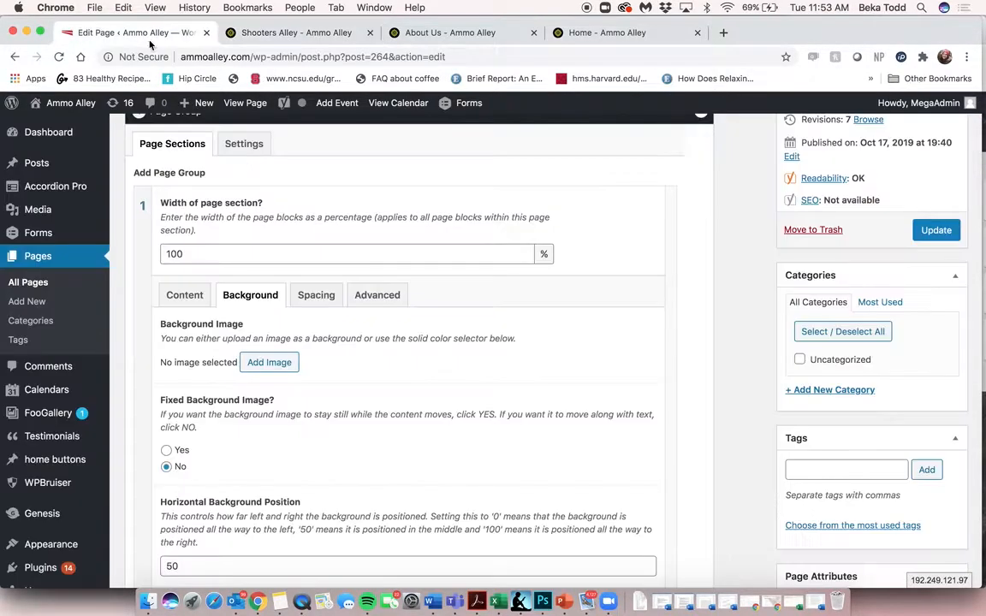
{"action": "scroll", "coordinate": [345, 292], "scroll_direction": "down", "scroll_amount": 5}
{"action": "scroll", "coordinate": [345, 292], "scroll_direction": "down", "scroll_amount": 2}
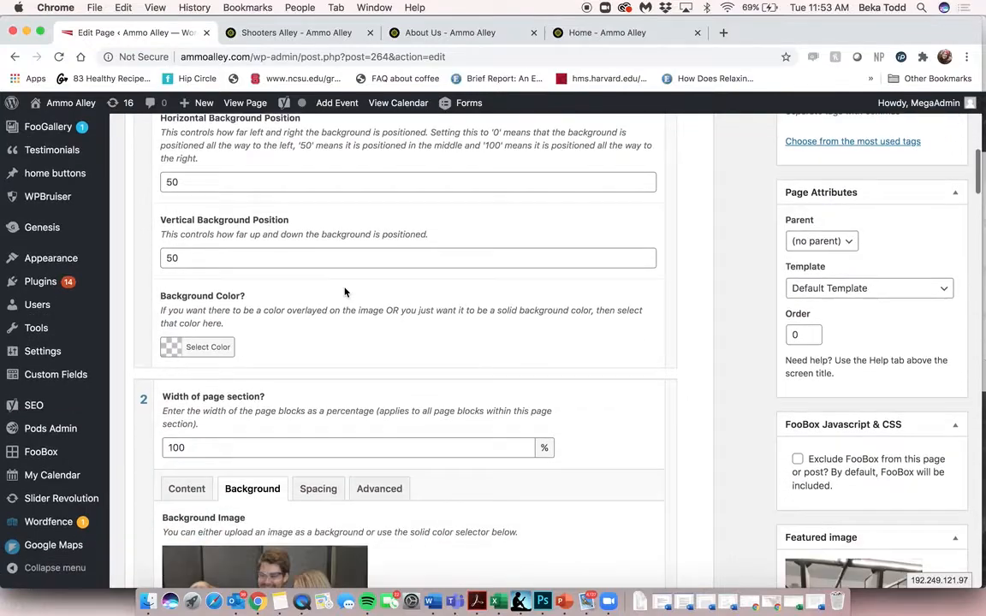
{"action": "scroll", "coordinate": [346, 288], "scroll_direction": "up", "scroll_amount": 5}
{"action": "left_click", "coordinate": [196, 243]}
{"action": "scroll", "coordinate": [269, 324], "scroll_direction": "down", "scroll_amount": 10}
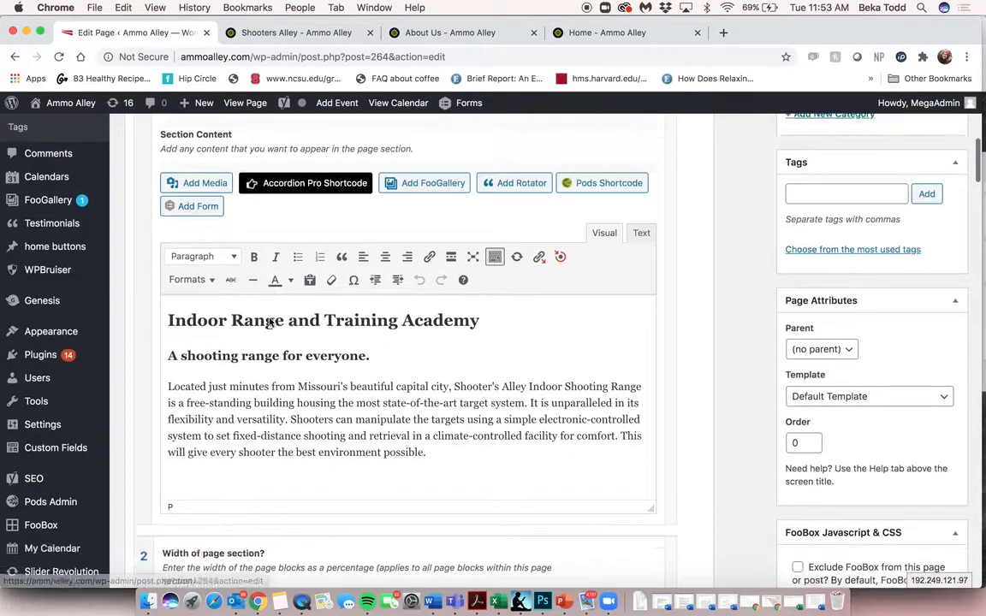
{"action": "left_click", "coordinate": [192, 341]}
Show page section 2's background settings, open the background image's details for editing, and close them without changes
{"action": "scroll", "coordinate": [332, 471], "scroll_direction": "down", "scroll_amount": 5}
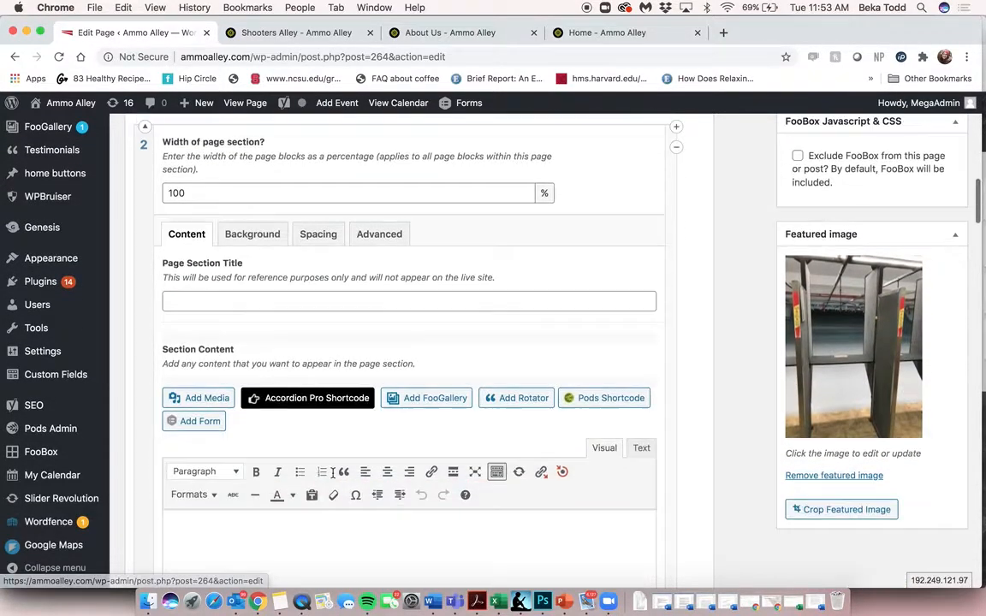
{"action": "scroll", "coordinate": [342, 475], "scroll_direction": "up", "scroll_amount": 3}
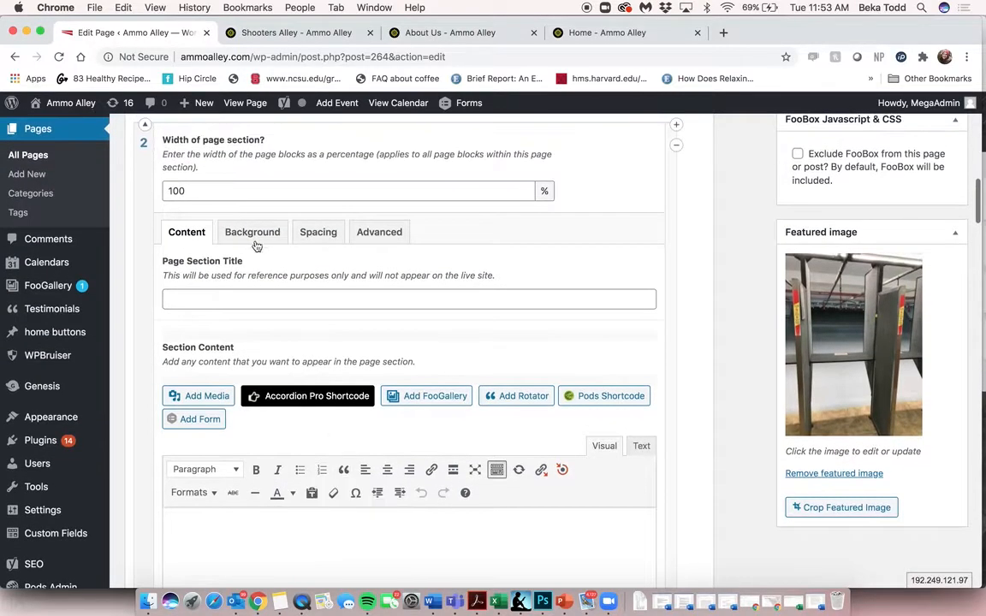
{"action": "left_click", "coordinate": [252, 232]}
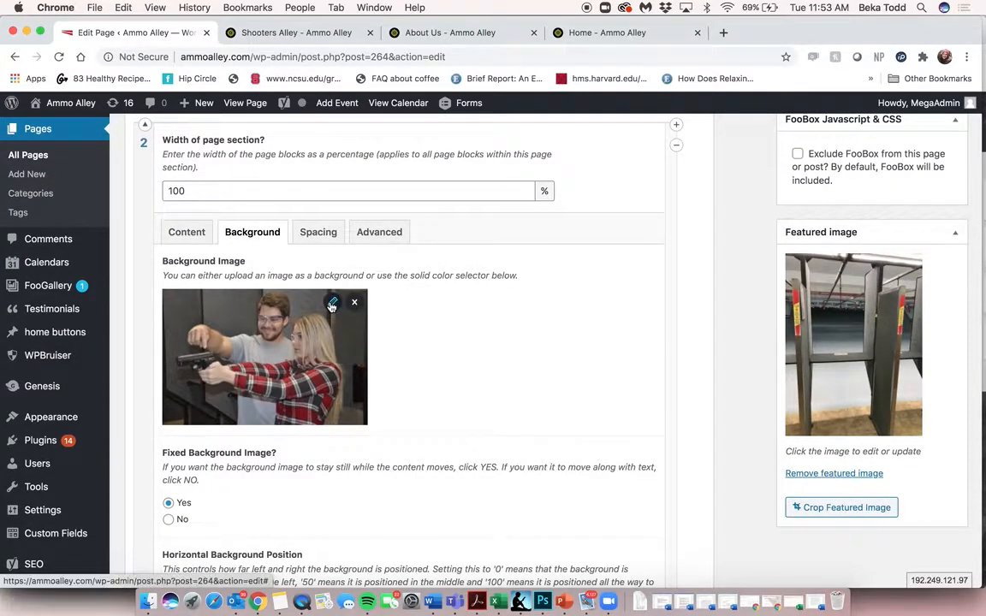
{"action": "left_click", "coordinate": [332, 302]}
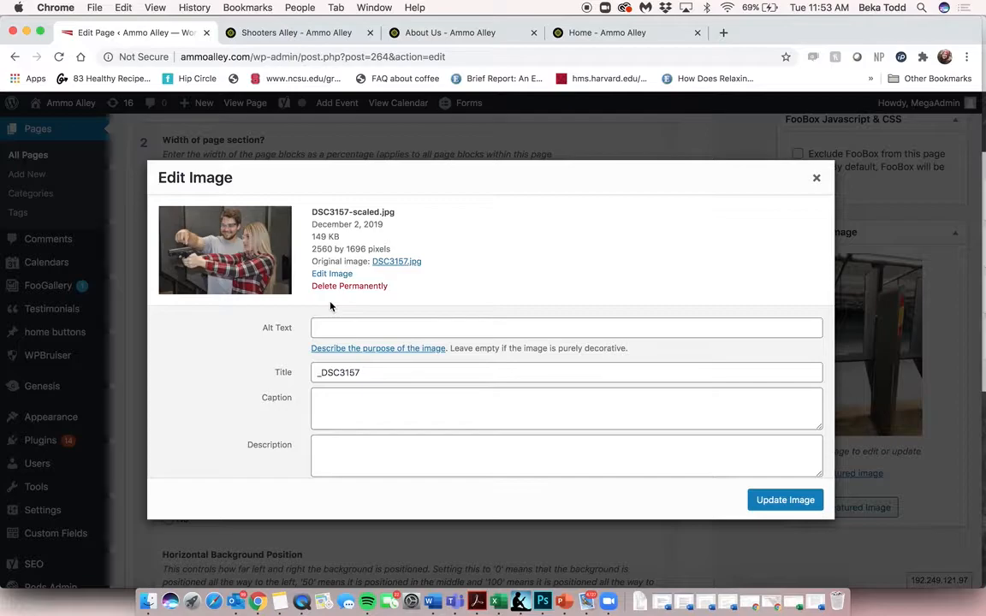
{"action": "scroll", "coordinate": [567, 368], "scroll_direction": "down", "scroll_amount": 5}
{"action": "scroll", "coordinate": [569, 372], "scroll_direction": "up", "scroll_amount": 5}
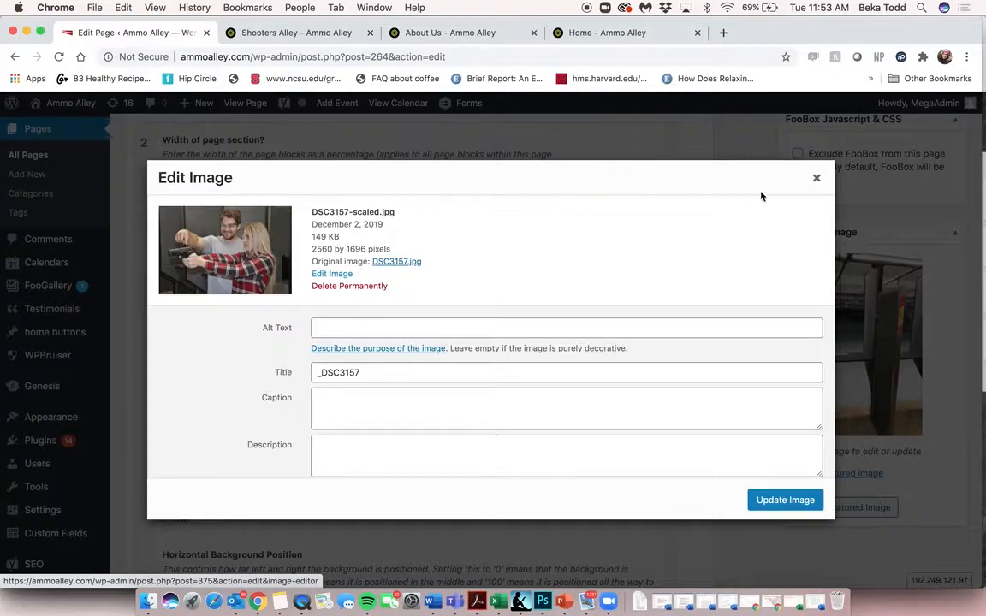
{"action": "left_click", "coordinate": [816, 177]}
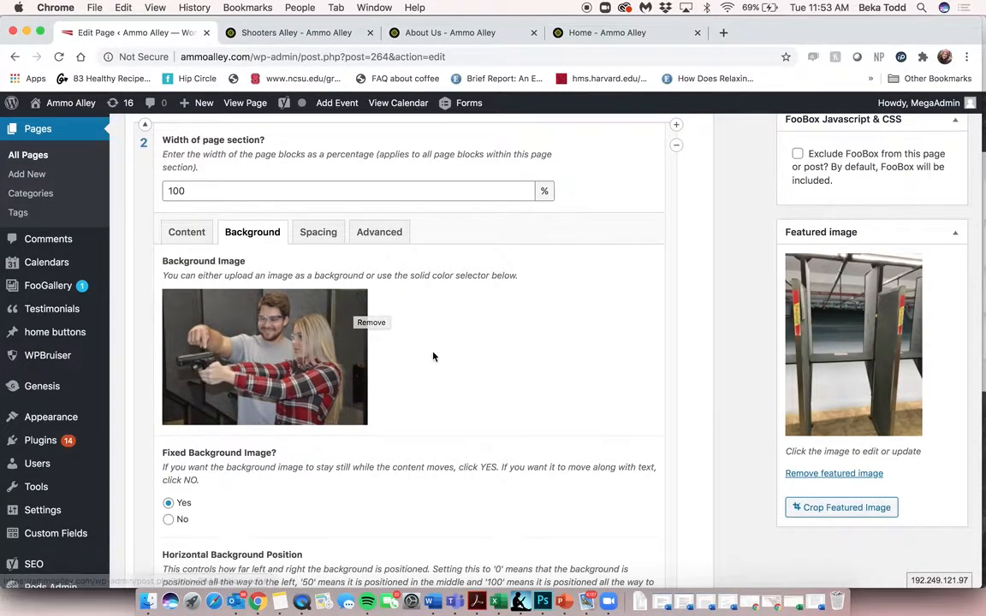
Review section 2's background position and color options and read section 3's content through the training list and Range Fees
{"action": "scroll", "coordinate": [431, 356], "scroll_direction": "down", "scroll_amount": 2}
{"action": "scroll", "coordinate": [265, 308], "scroll_direction": "down", "scroll_amount": 7}
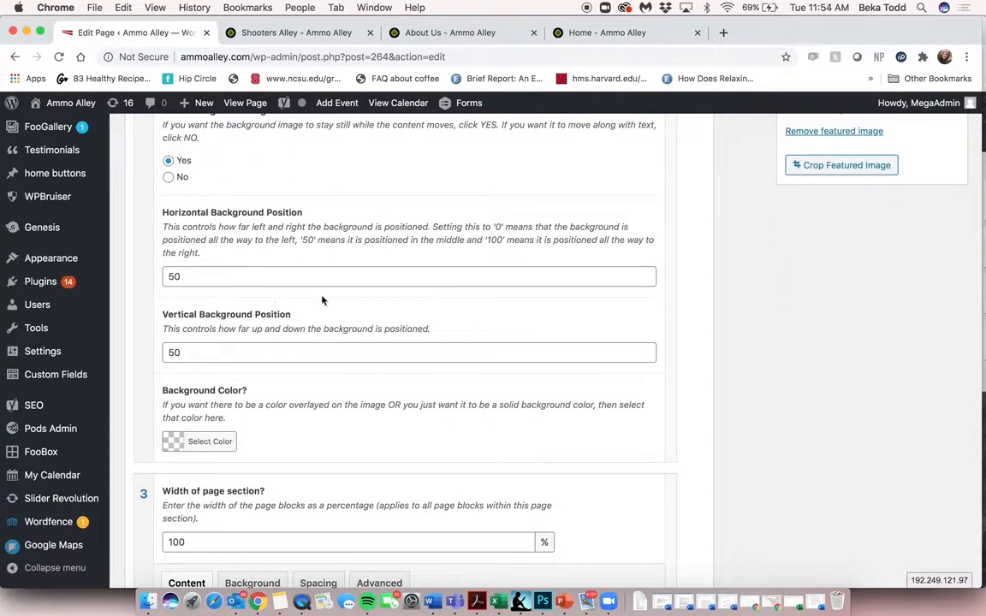
{"action": "scroll", "coordinate": [229, 408], "scroll_direction": "down", "scroll_amount": 10}
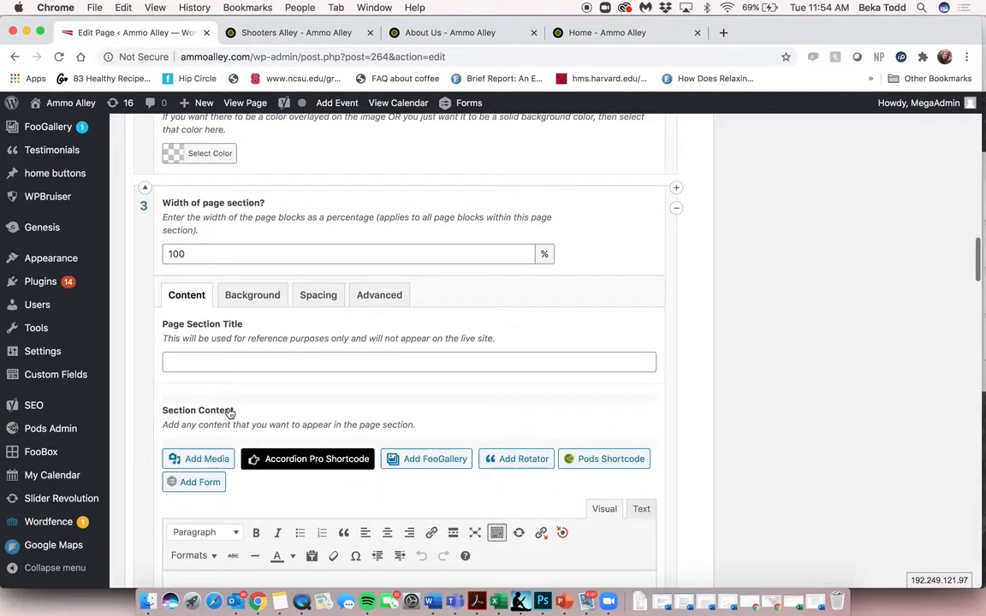
{"action": "scroll", "coordinate": [229, 408], "scroll_direction": "down", "scroll_amount": 10}
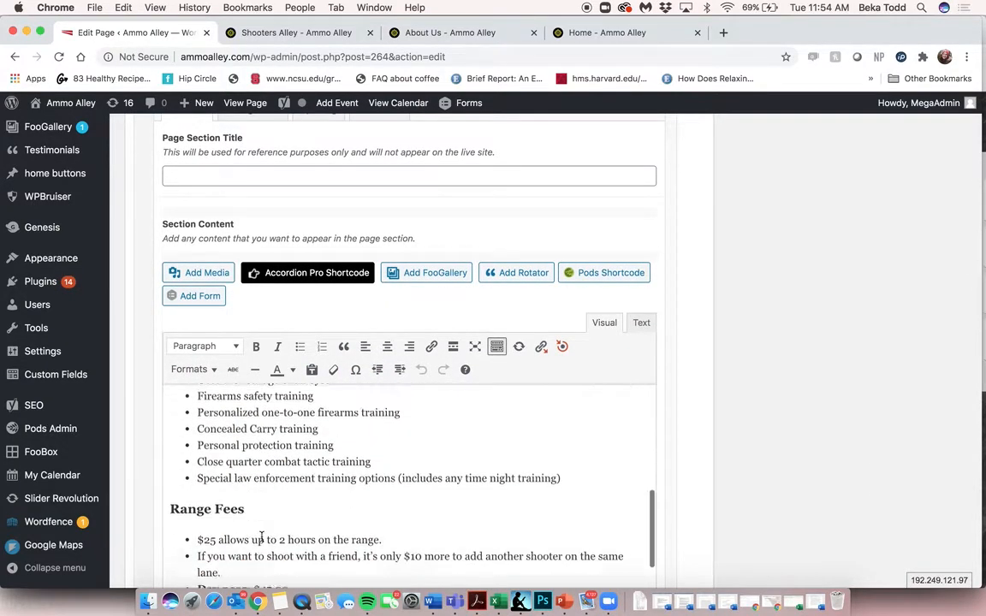
{"action": "scroll", "coordinate": [261, 537], "scroll_direction": "down", "scroll_amount": 3}
{"action": "scroll", "coordinate": [388, 352], "scroll_direction": "up", "scroll_amount": 10}
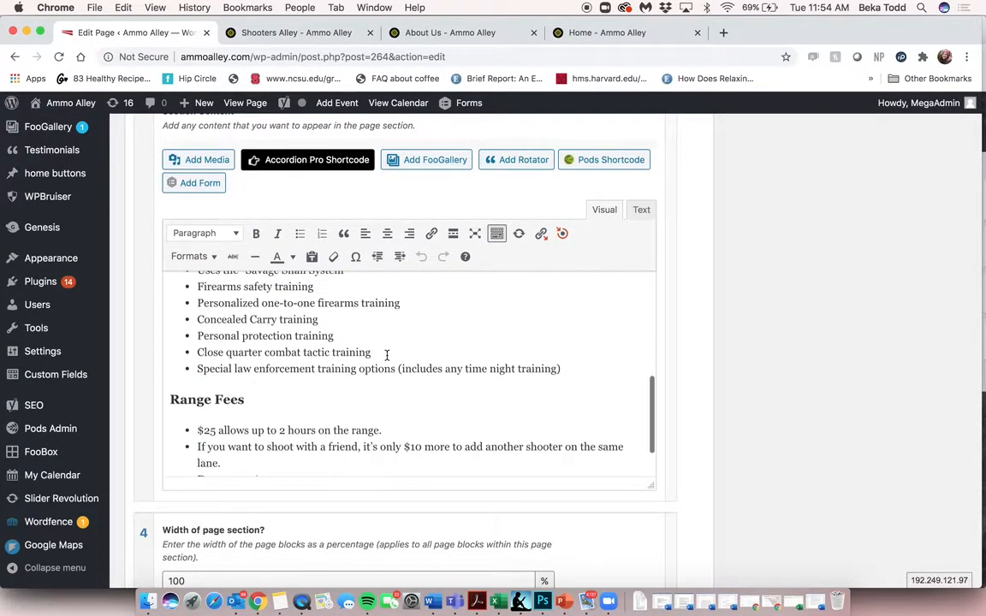
{"action": "scroll", "coordinate": [328, 357], "scroll_direction": "down", "scroll_amount": 10}
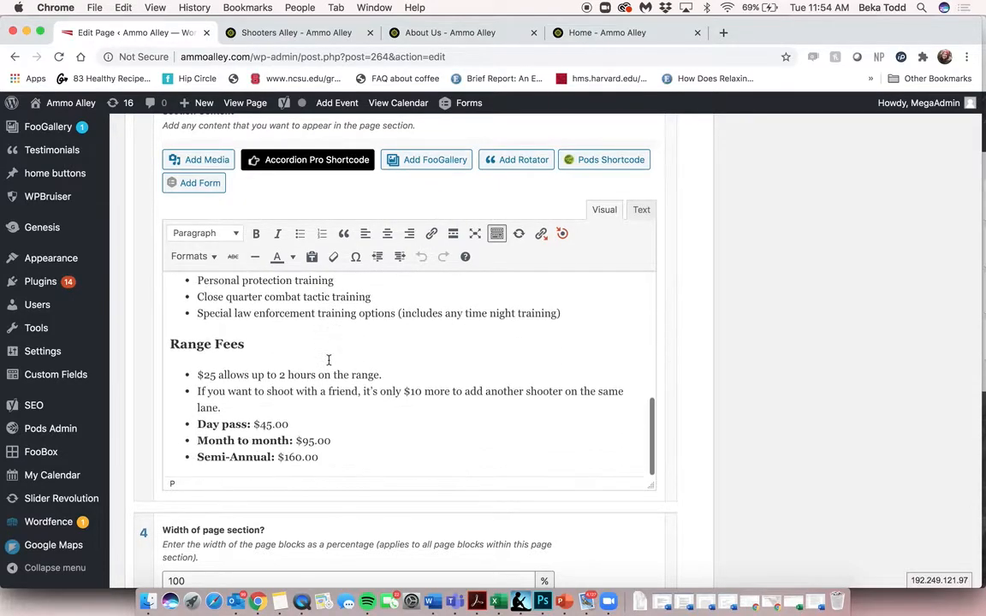
Show page section 4's background image settings and continue to the Membership content in section 5
{"action": "scroll", "coordinate": [222, 440], "scroll_direction": "down", "scroll_amount": 7}
{"action": "scroll", "coordinate": [222, 440], "scroll_direction": "down", "scroll_amount": 6}
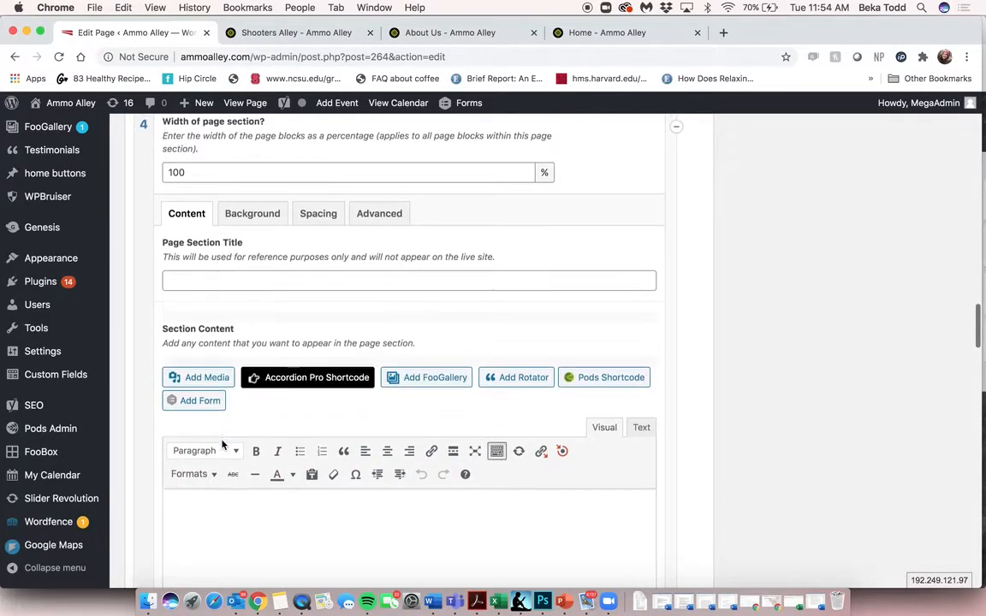
{"action": "left_click", "coordinate": [249, 144]}
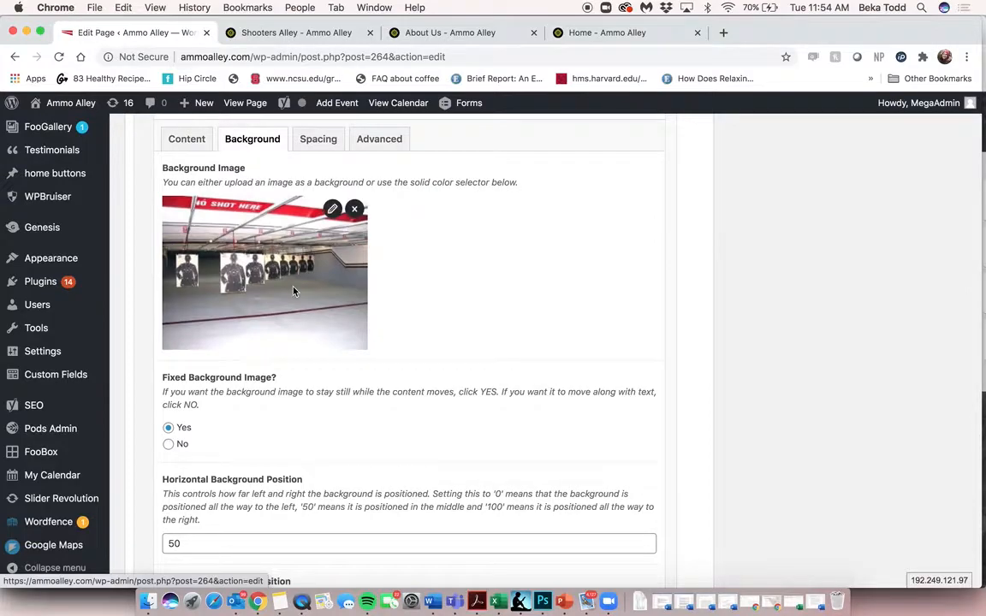
{"action": "scroll", "coordinate": [275, 282], "scroll_direction": "down", "scroll_amount": 15}
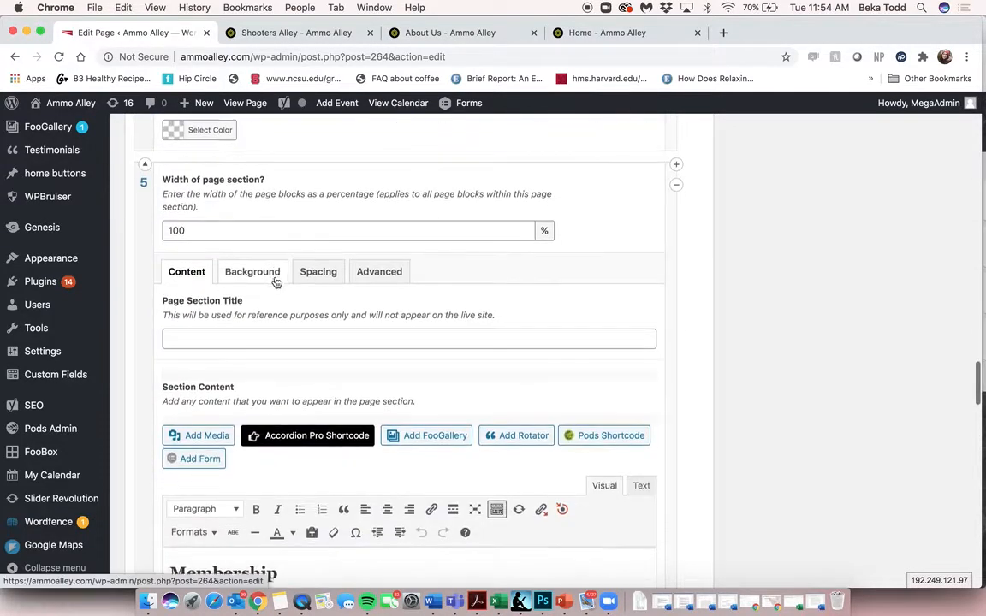
Read section 5's content down to Range Hours, and check the Shooters Alley page's Publish options and featured image
{"action": "scroll", "coordinate": [275, 282], "scroll_direction": "down", "scroll_amount": 10}
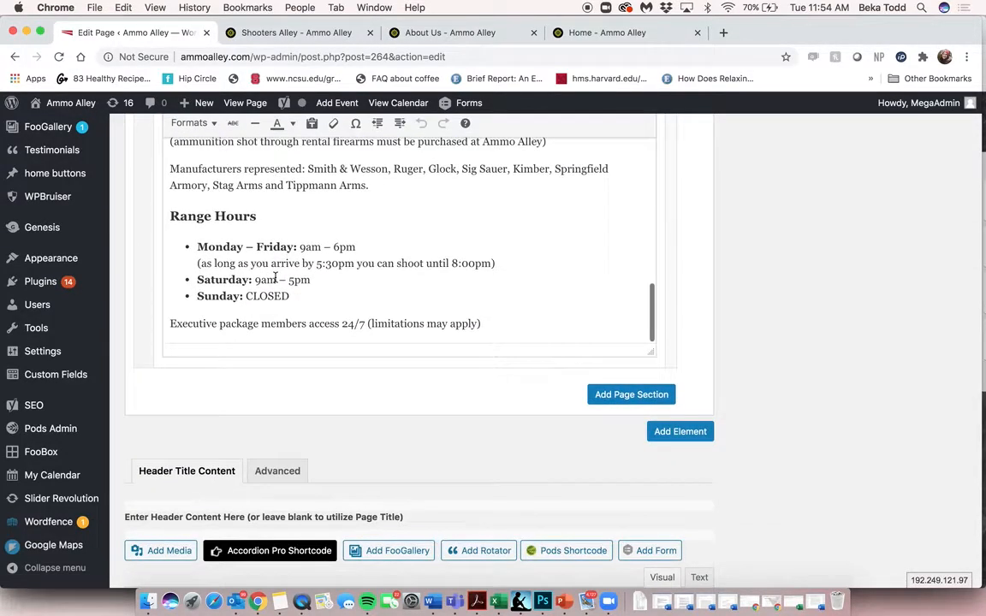
{"action": "scroll", "coordinate": [275, 278], "scroll_direction": "up", "scroll_amount": 10}
{"action": "scroll", "coordinate": [725, 328], "scroll_direction": "up", "scroll_amount": 20}
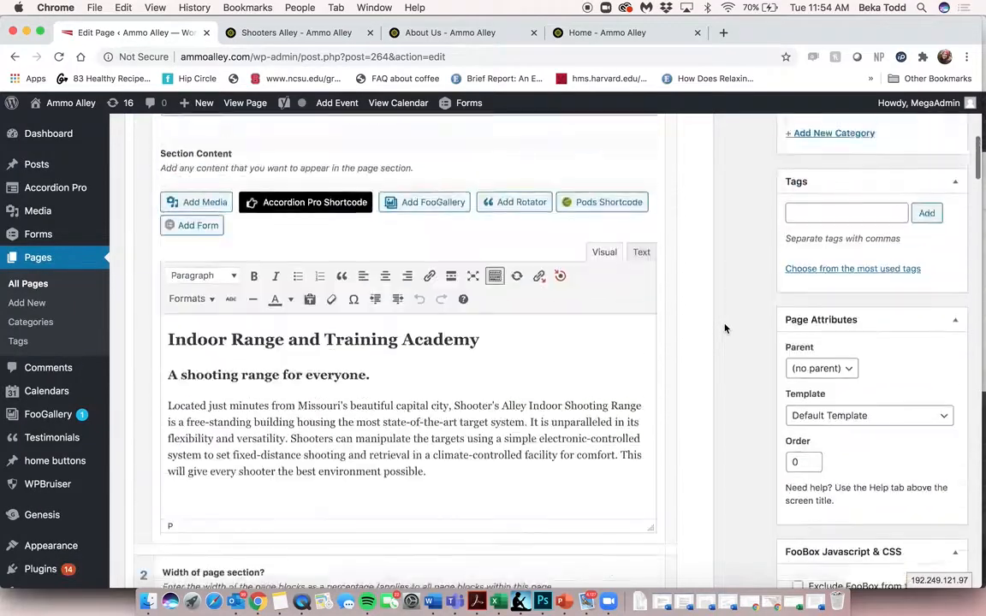
{"action": "scroll", "coordinate": [847, 374], "scroll_direction": "up", "scroll_amount": 5}
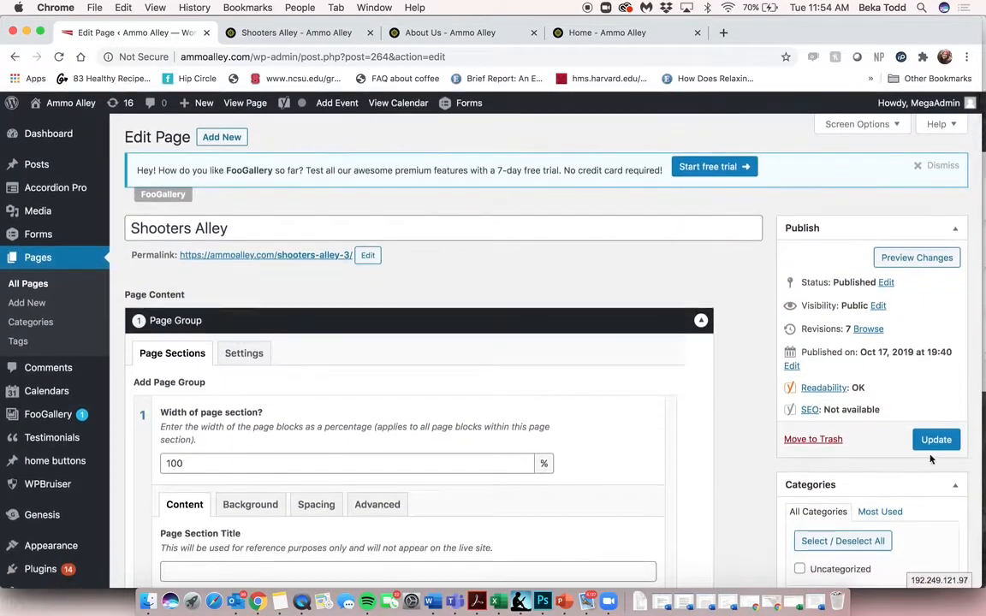
{"action": "scroll", "coordinate": [823, 364], "scroll_direction": "down", "scroll_amount": 15}
{"action": "scroll", "coordinate": [824, 365], "scroll_direction": "up", "scroll_amount": 8}
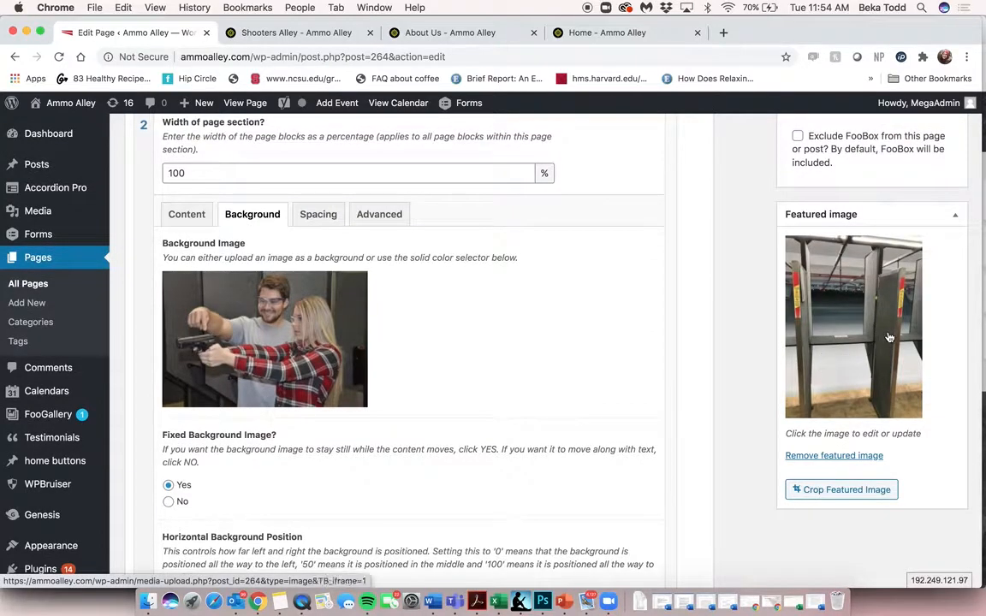
Compare the live Shooters Alley header, open the live Training page, and read its Family Firearms Safety Program section
{"action": "left_click", "coordinate": [296, 33]}
{"action": "scroll", "coordinate": [380, 258], "scroll_direction": "up", "scroll_amount": 10}
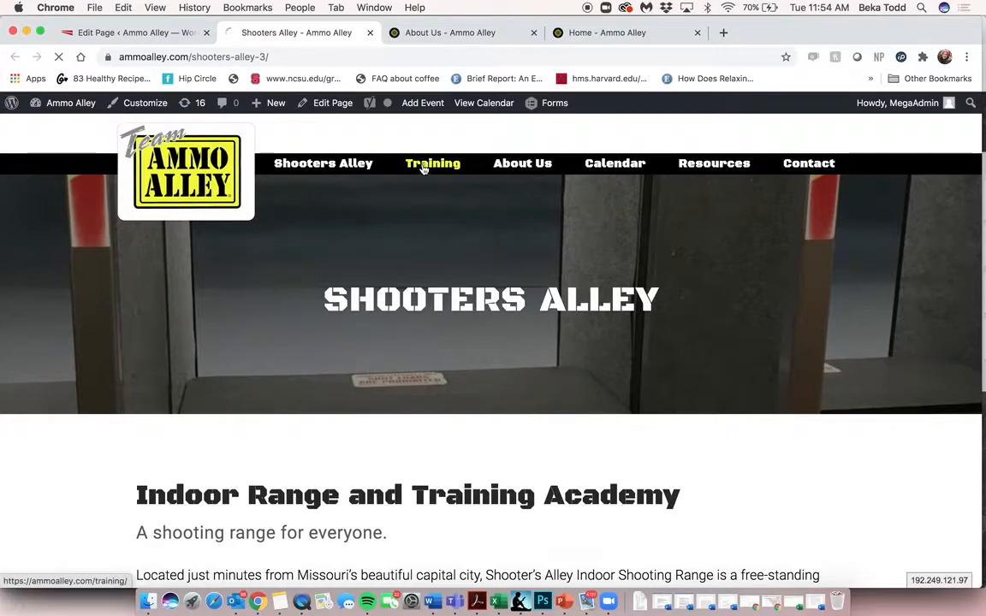
{"action": "left_click", "coordinate": [419, 167]}
{"action": "scroll", "coordinate": [427, 318], "scroll_direction": "down", "scroll_amount": 15}
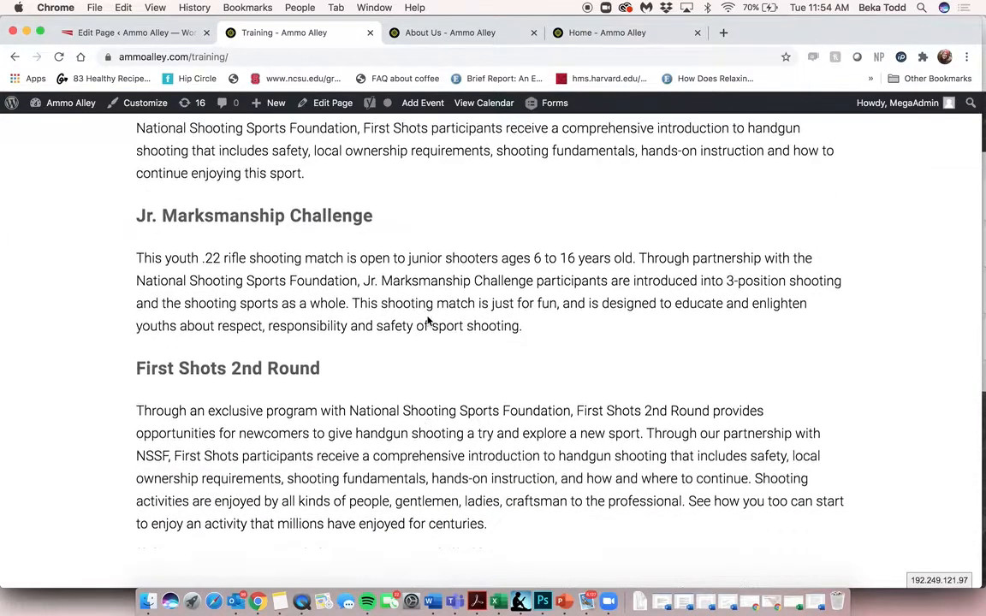
{"action": "scroll", "coordinate": [428, 318], "scroll_direction": "up", "scroll_amount": 8}
{"action": "scroll", "coordinate": [428, 319], "scroll_direction": "up", "scroll_amount": 10}
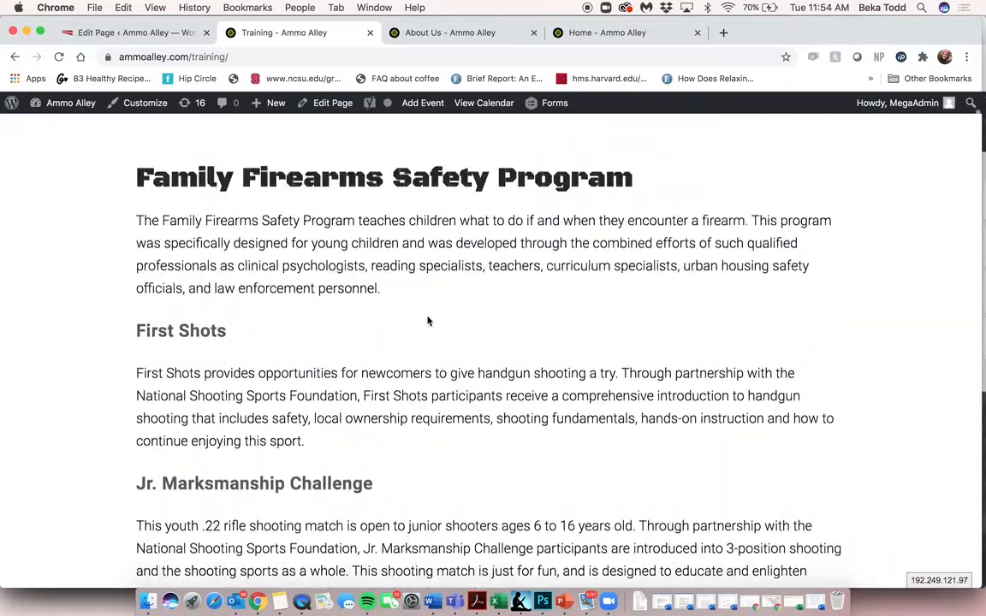
Examine the rest of the live Training page, from the full-width background image through the Try-A-Gun, concealed carry and defense tactics classes
{"action": "scroll", "coordinate": [398, 369], "scroll_direction": "down", "scroll_amount": 12}
{"action": "scroll", "coordinate": [398, 368], "scroll_direction": "down", "scroll_amount": 5}
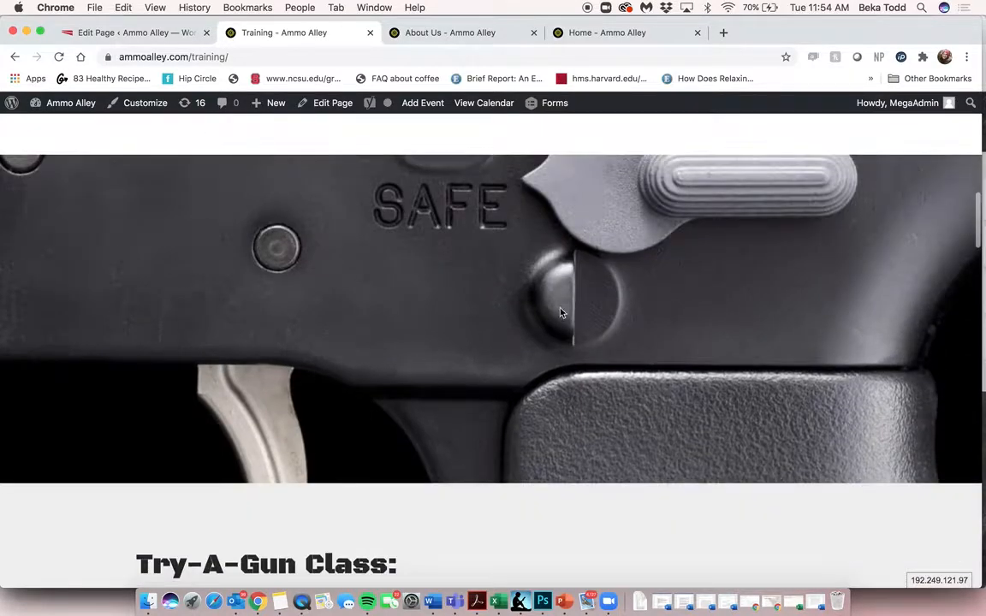
{"action": "scroll", "coordinate": [445, 377], "scroll_direction": "down", "scroll_amount": 3}
{"action": "scroll", "coordinate": [494, 423], "scroll_direction": "down", "scroll_amount": 20}
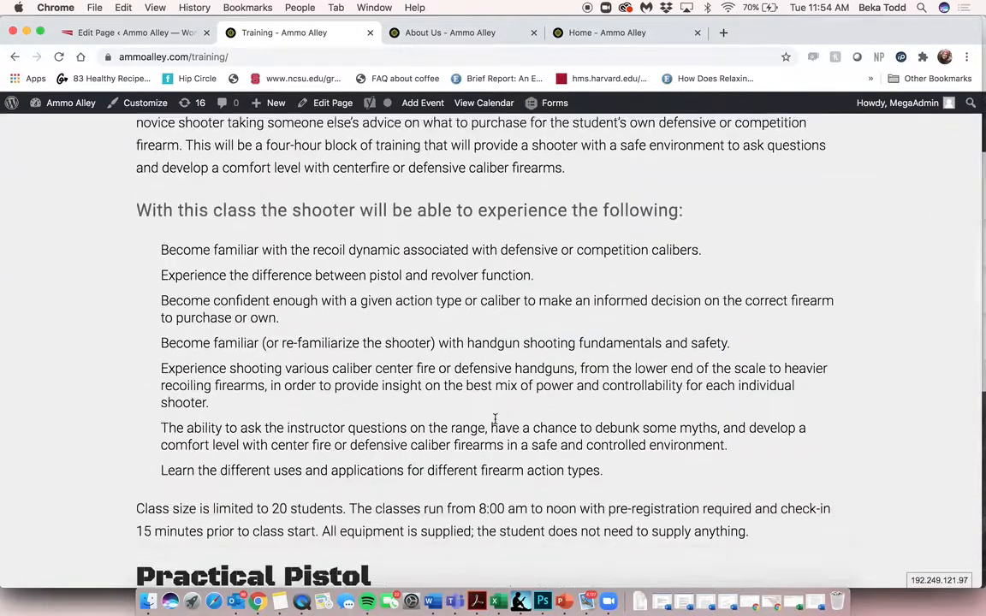
{"action": "scroll", "coordinate": [495, 423], "scroll_direction": "down", "scroll_amount": 20}
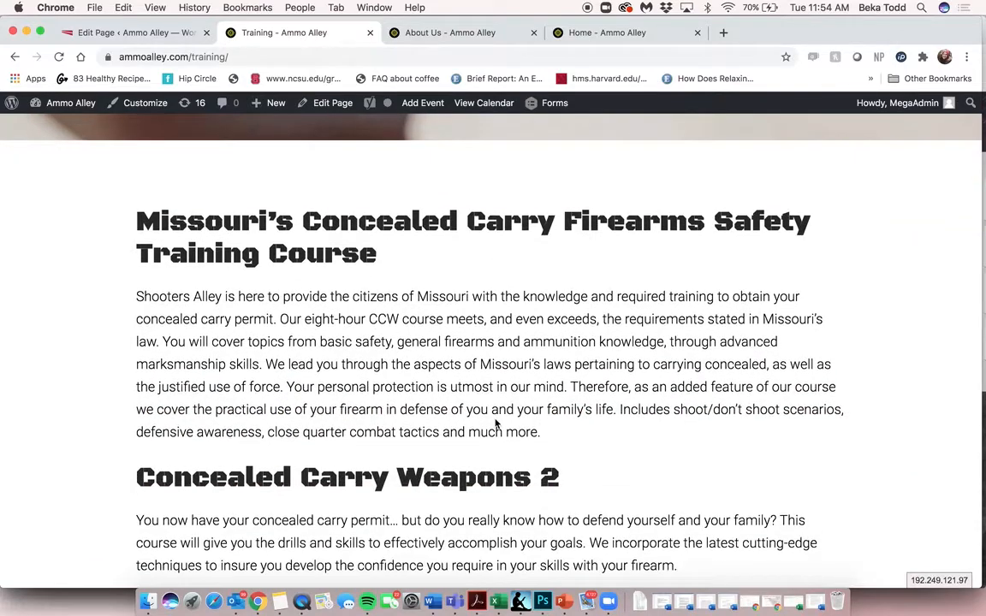
{"action": "scroll", "coordinate": [342, 257], "scroll_direction": "up", "scroll_amount": 2}
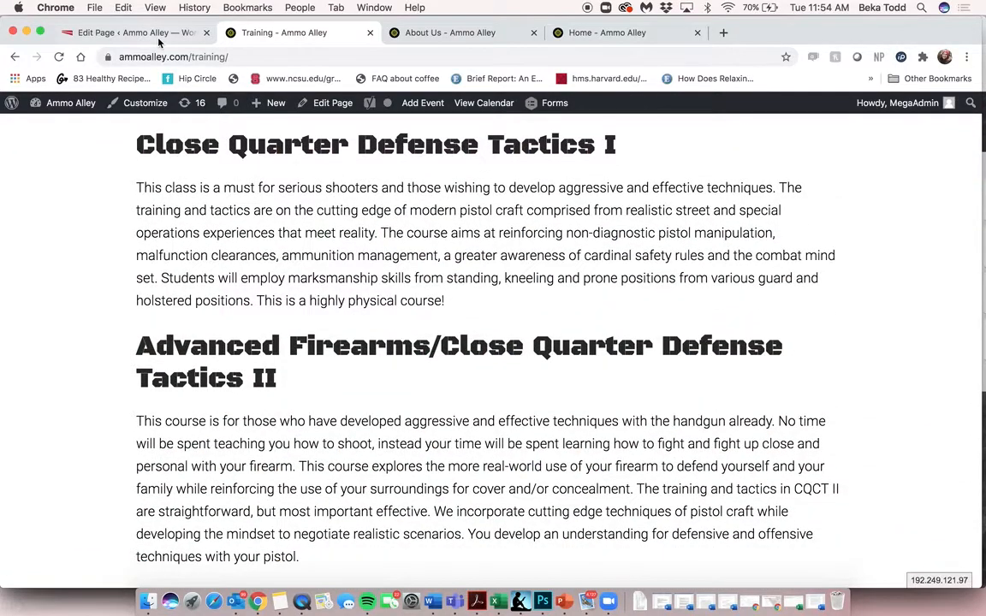
Return to the WordPress admin and open the Training page for editing from the list of all pages
{"action": "left_click", "coordinate": [142, 33]}
{"action": "left_click", "coordinate": [36, 282]}
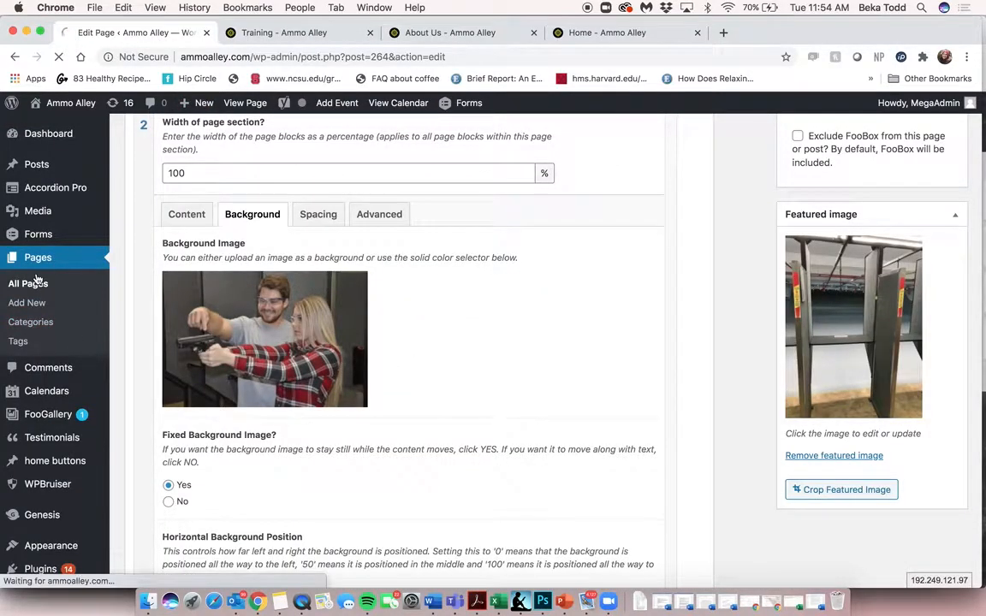
{"action": "scroll", "coordinate": [315, 369], "scroll_direction": "down", "scroll_amount": 3}
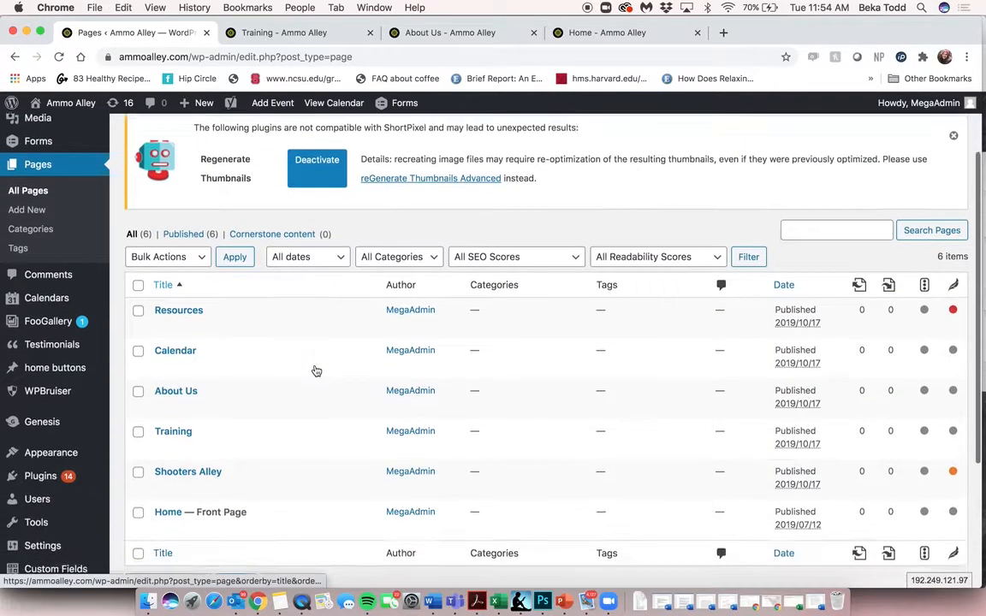
{"action": "left_click", "coordinate": [178, 431]}
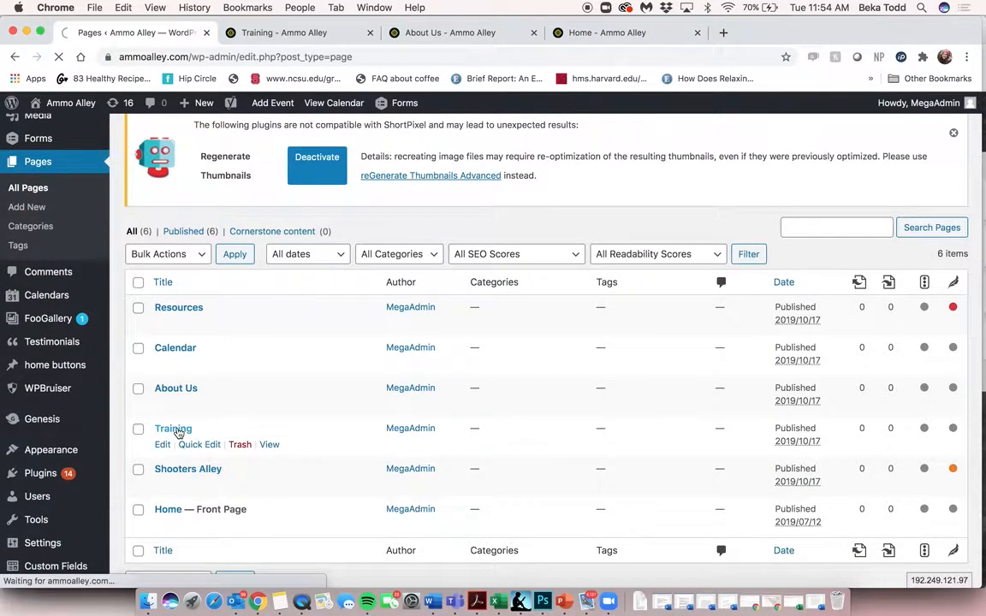
Review the Training page's section 1 content and show section 2's background image settings
{"action": "scroll", "coordinate": [178, 432], "scroll_direction": "down", "scroll_amount": 15}
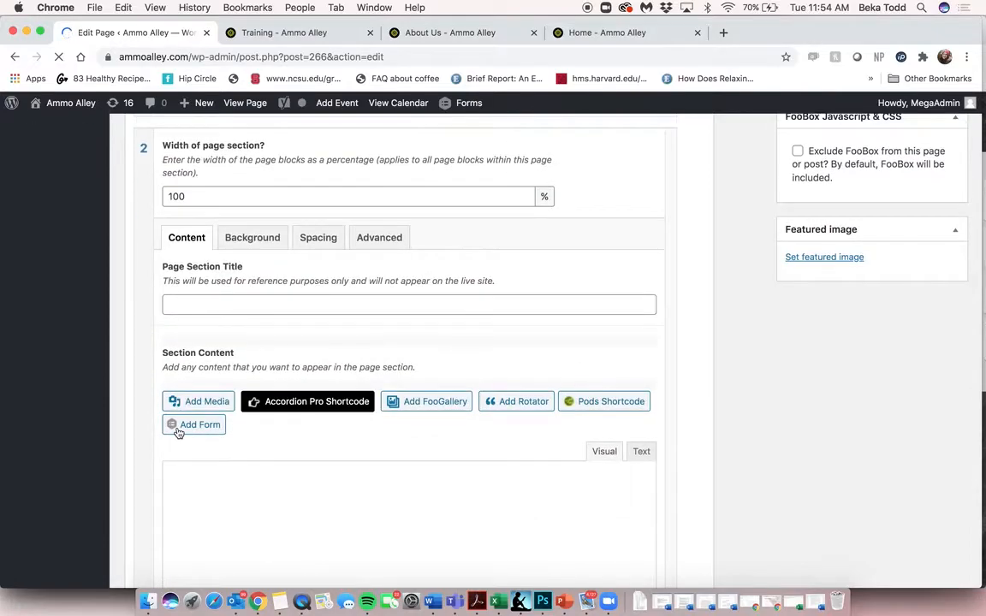
{"action": "scroll", "coordinate": [178, 433], "scroll_direction": "down", "scroll_amount": 5}
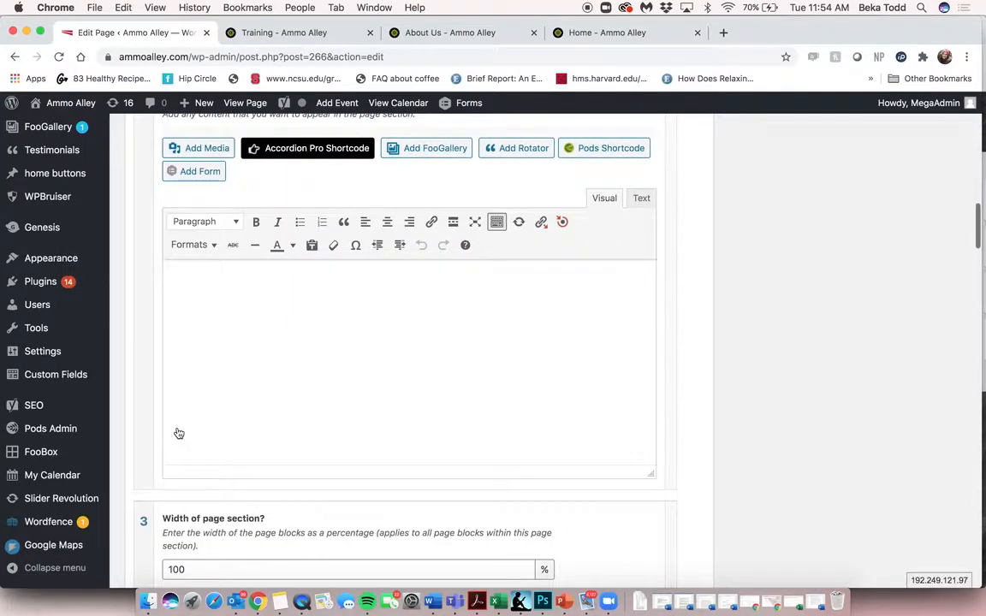
{"action": "scroll", "coordinate": [178, 432], "scroll_direction": "up", "scroll_amount": 5}
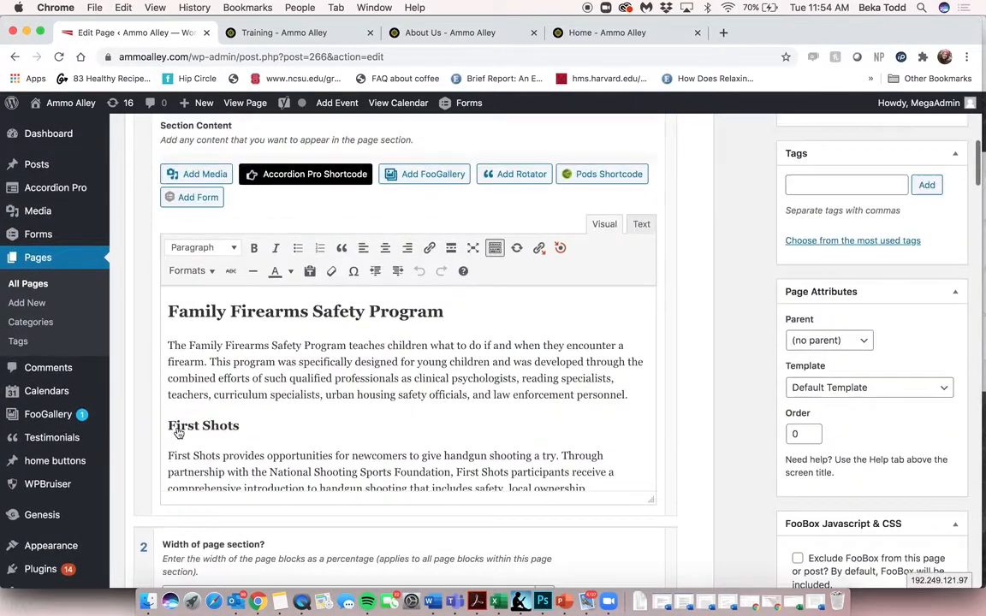
{"action": "scroll", "coordinate": [178, 432], "scroll_direction": "down", "scroll_amount": 10}
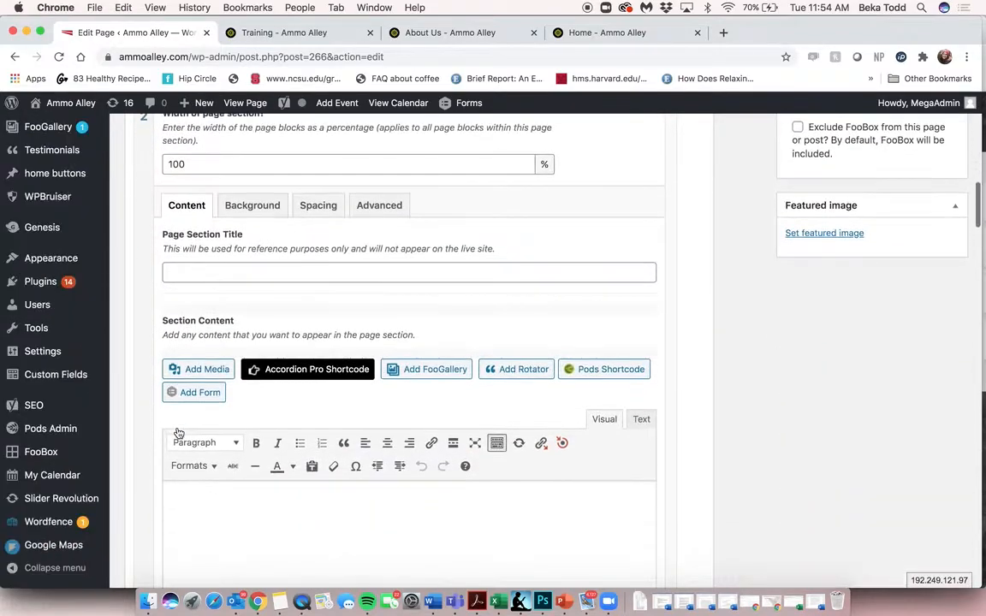
{"action": "scroll", "coordinate": [178, 432], "scroll_direction": "down", "scroll_amount": 5}
{"action": "left_click", "coordinate": [241, 183]}
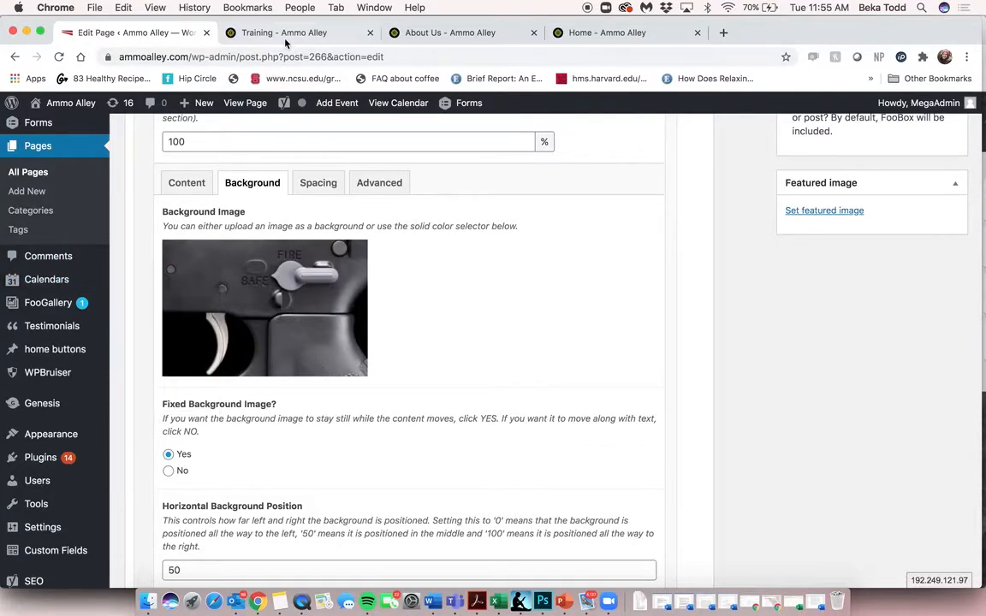
Go back to the beginning of the live Training page and load the site's home page from there
{"action": "left_click", "coordinate": [256, 34]}
{"action": "scroll", "coordinate": [347, 334], "scroll_direction": "up", "scroll_amount": 20}
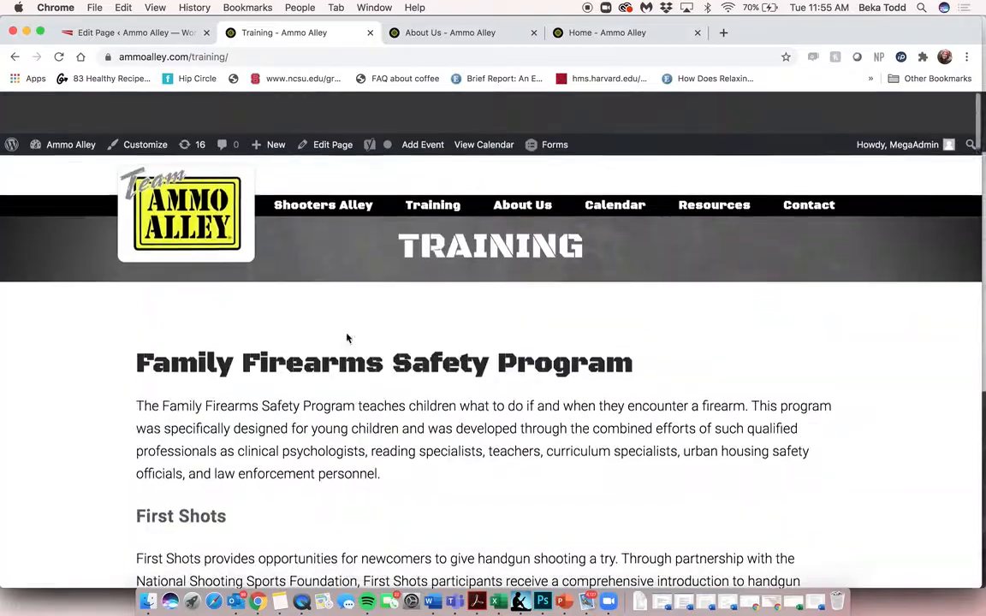
{"action": "key", "text": "super+r"}
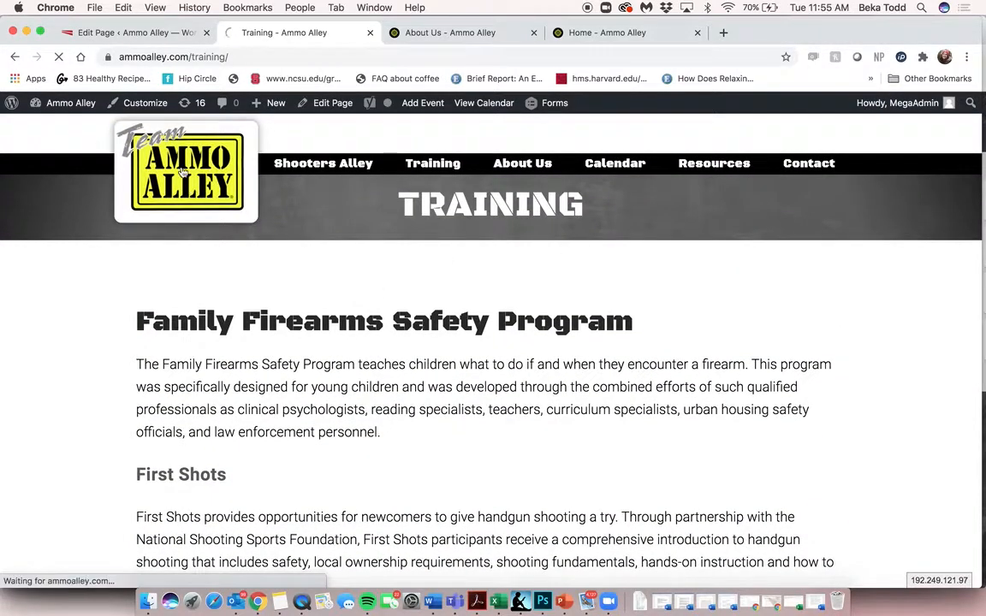
Return to the Training editor in the WordPress admin and open the FooGallery galleries list
{"action": "left_click", "coordinate": [140, 38]}
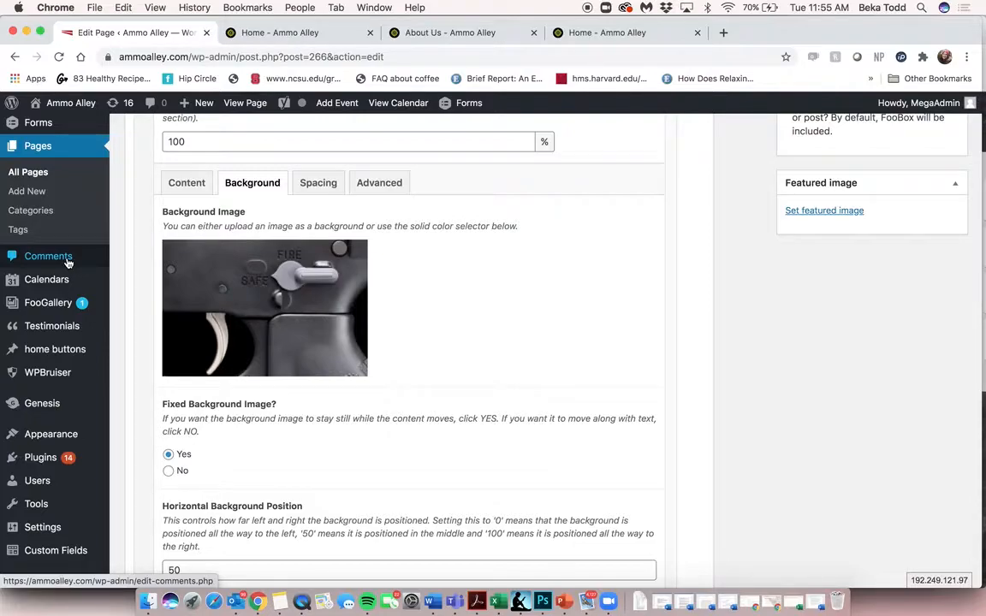
{"action": "mouse_move", "coordinate": [59, 280]}
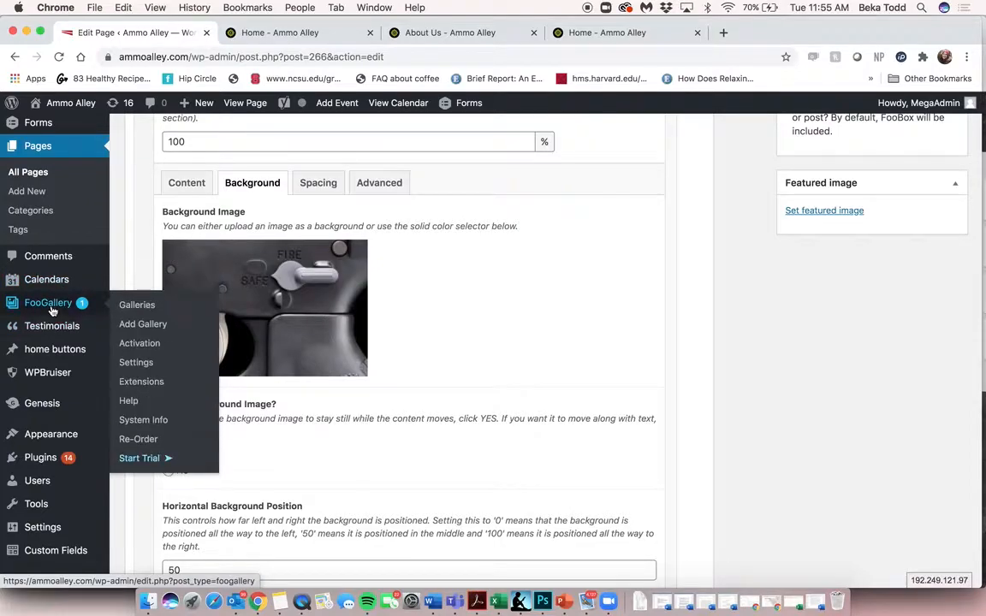
{"action": "left_click", "coordinate": [51, 312]}
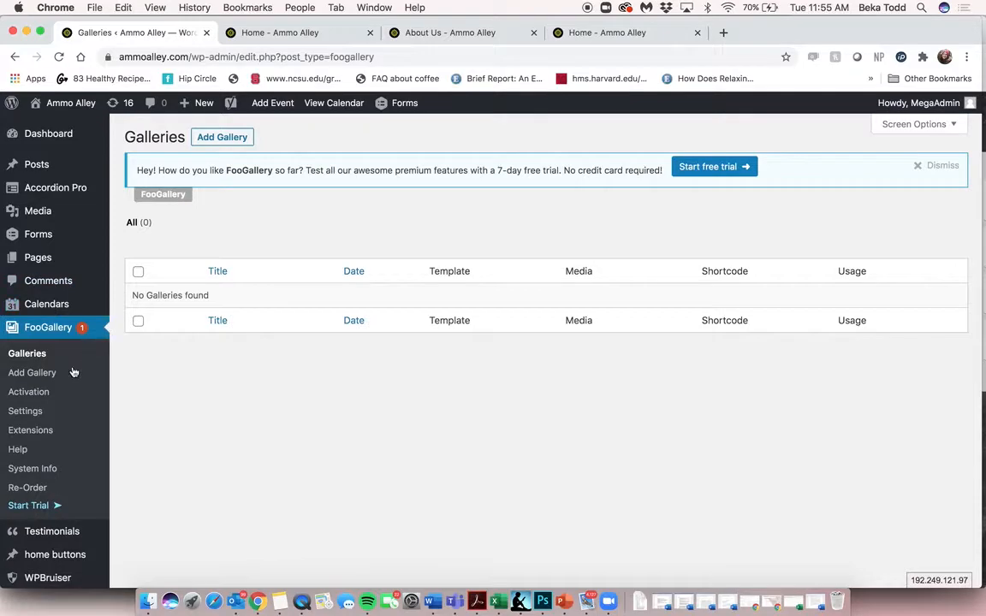
Open the list of all testimonials and look through its entries
{"action": "scroll", "coordinate": [62, 380], "scroll_direction": "down", "scroll_amount": 3}
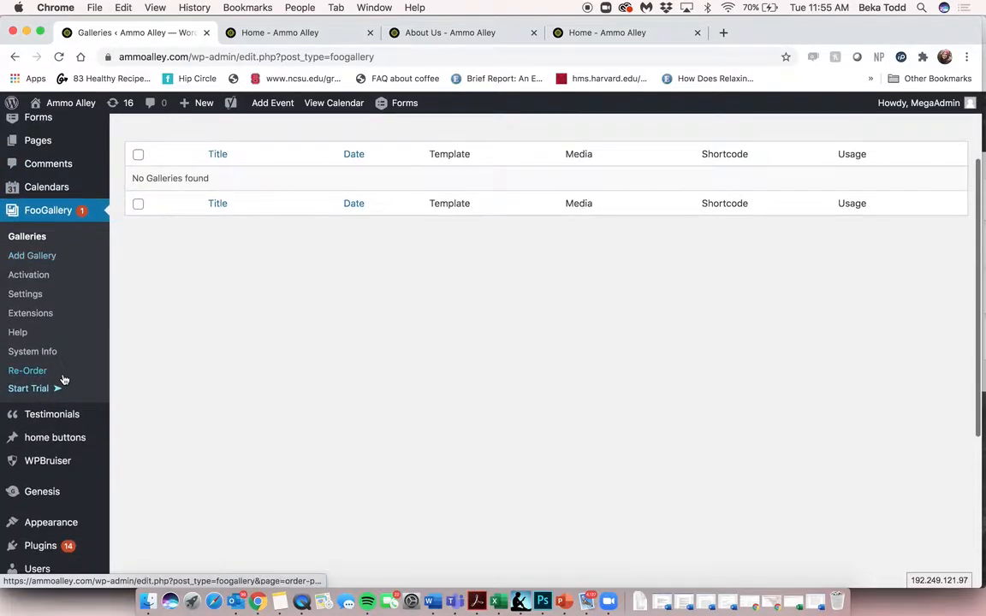
{"action": "left_click", "coordinate": [61, 429]}
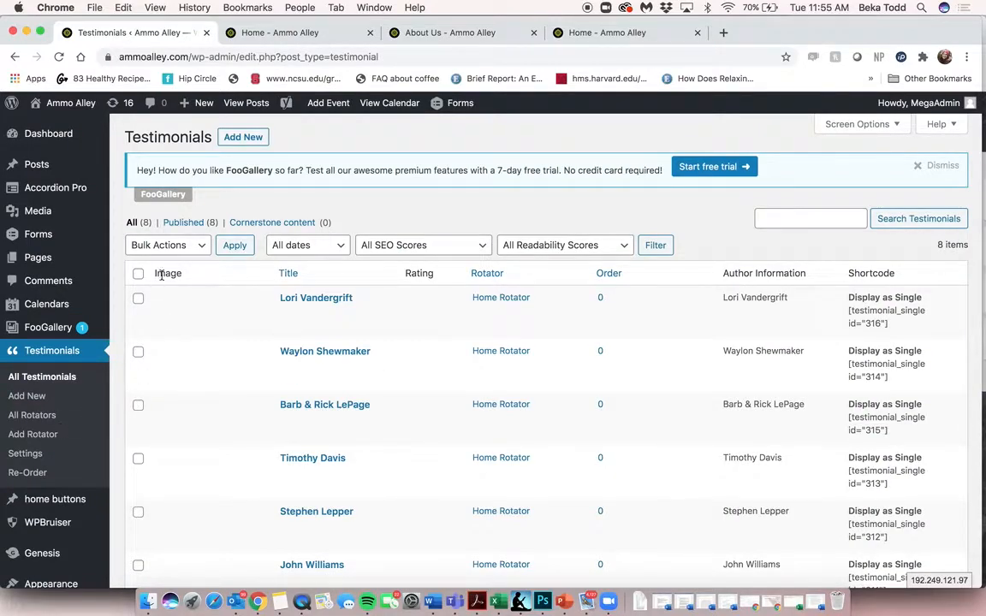
{"action": "scroll", "coordinate": [355, 440], "scroll_direction": "down", "scroll_amount": 5}
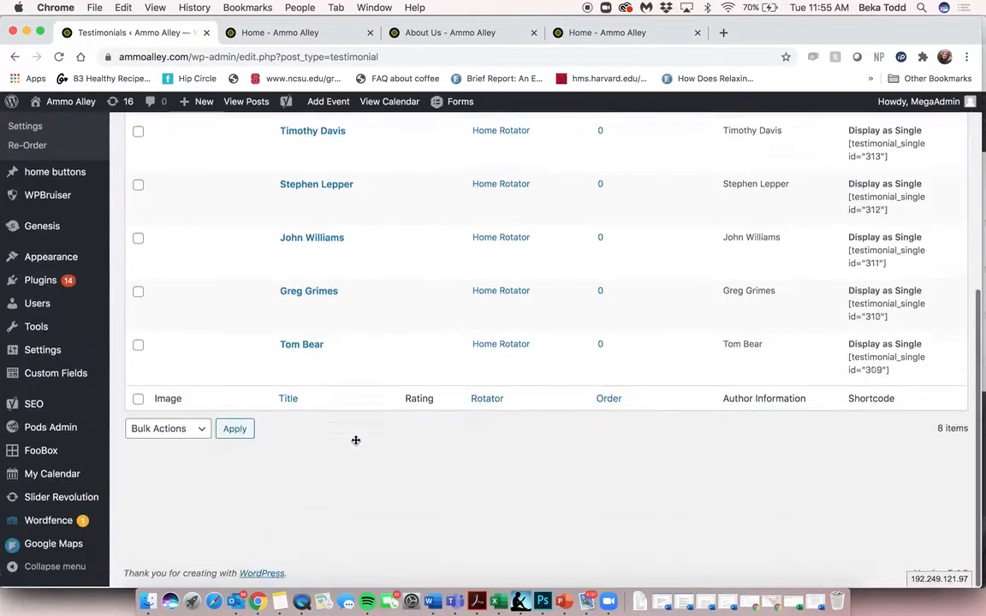
{"action": "scroll", "coordinate": [518, 257], "scroll_direction": "up", "scroll_amount": 10}
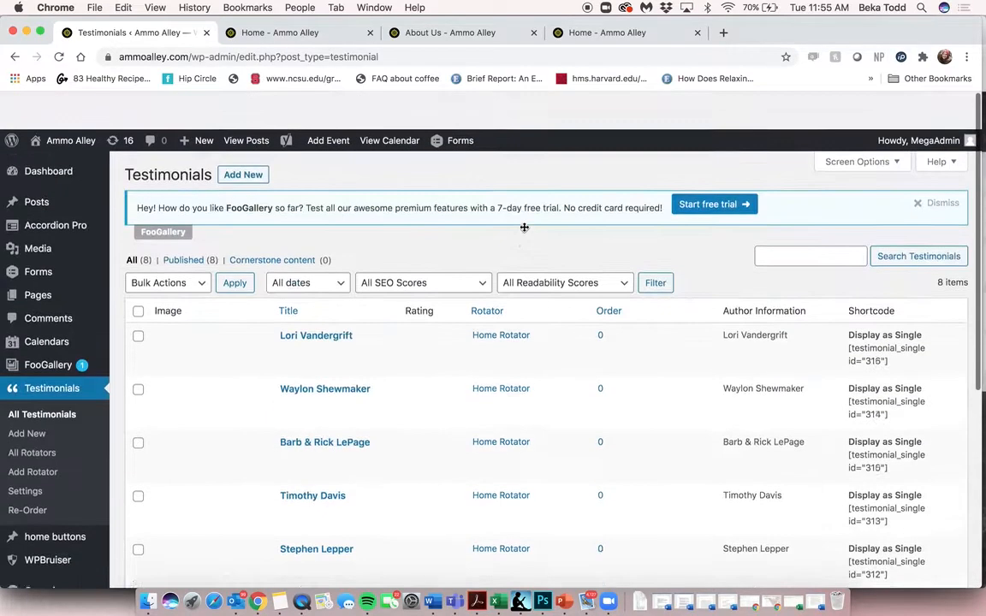
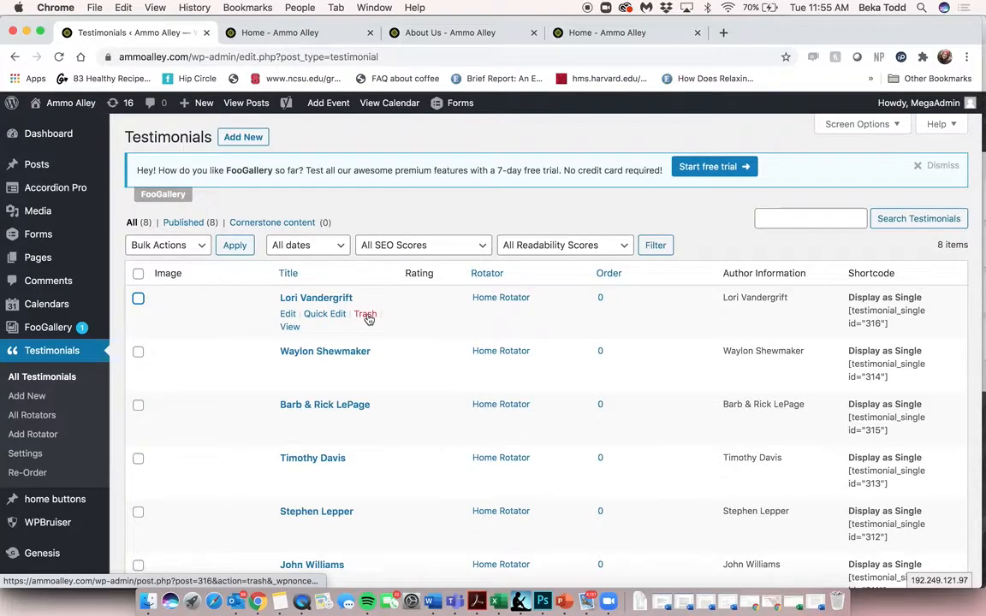
Open the first testimonial for editing and point out its title field and full testimonial text
{"action": "left_click", "coordinate": [307, 298]}
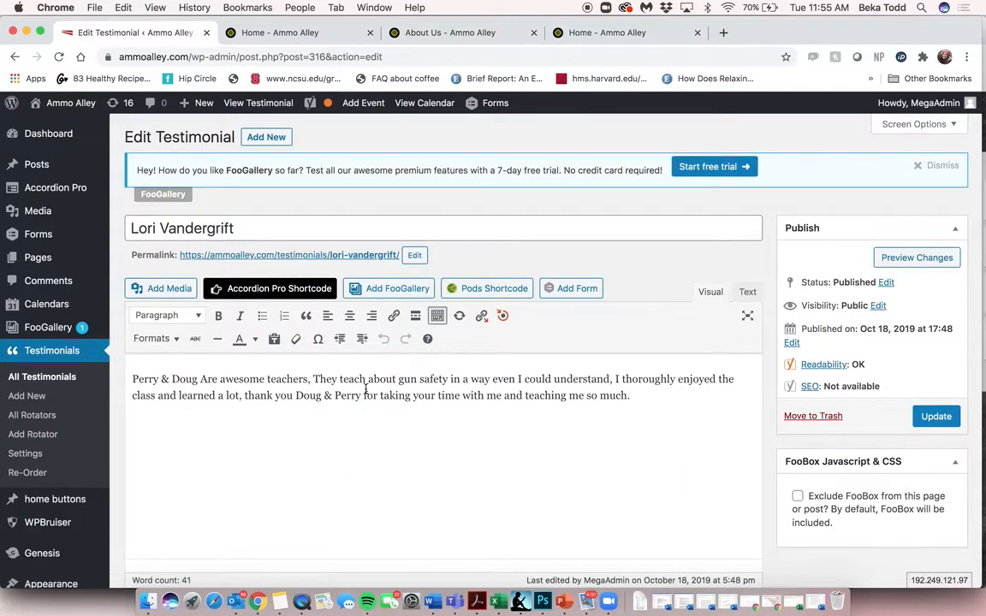
{"action": "scroll", "coordinate": [365, 390], "scroll_direction": "down", "scroll_amount": 1}
{"action": "left_click", "coordinate": [207, 206]}
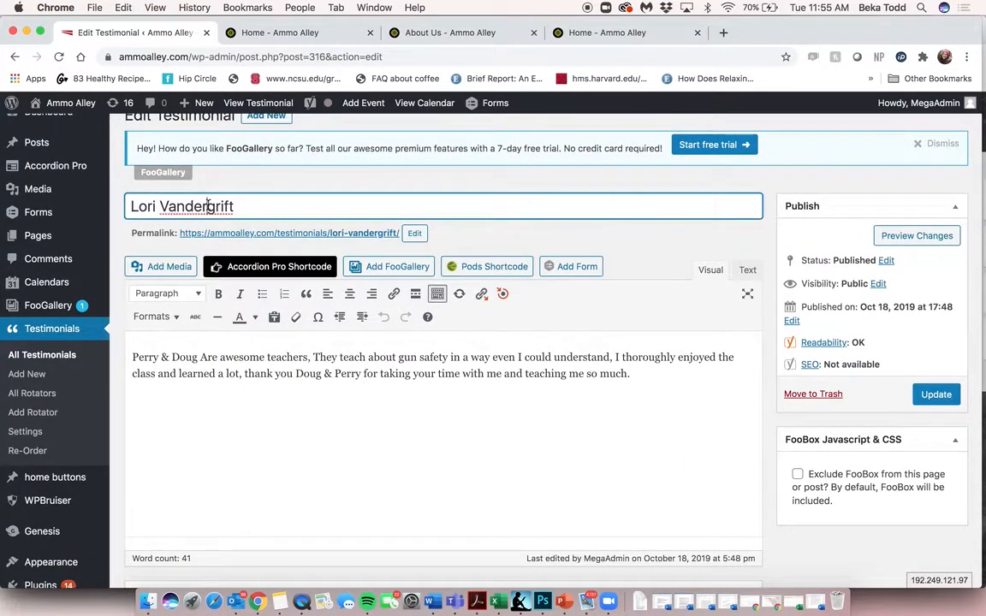
{"action": "left_click", "coordinate": [241, 384]}
{"action": "key", "text": "ctrl+a"}
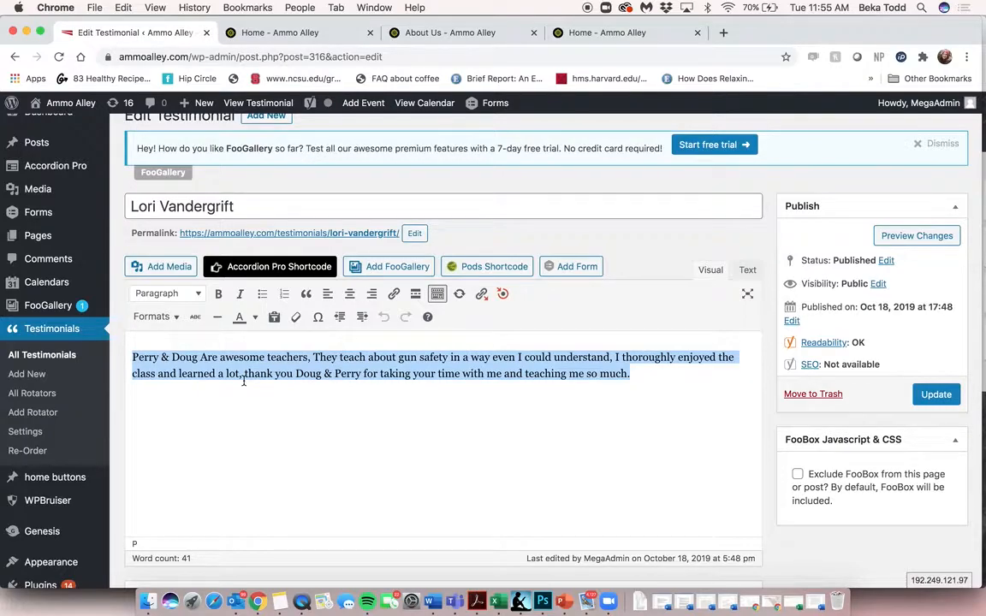
Review the testimonial's rotator, star rating, author information, image and order options
{"action": "scroll", "coordinate": [243, 382], "scroll_direction": "down", "scroll_amount": 15}
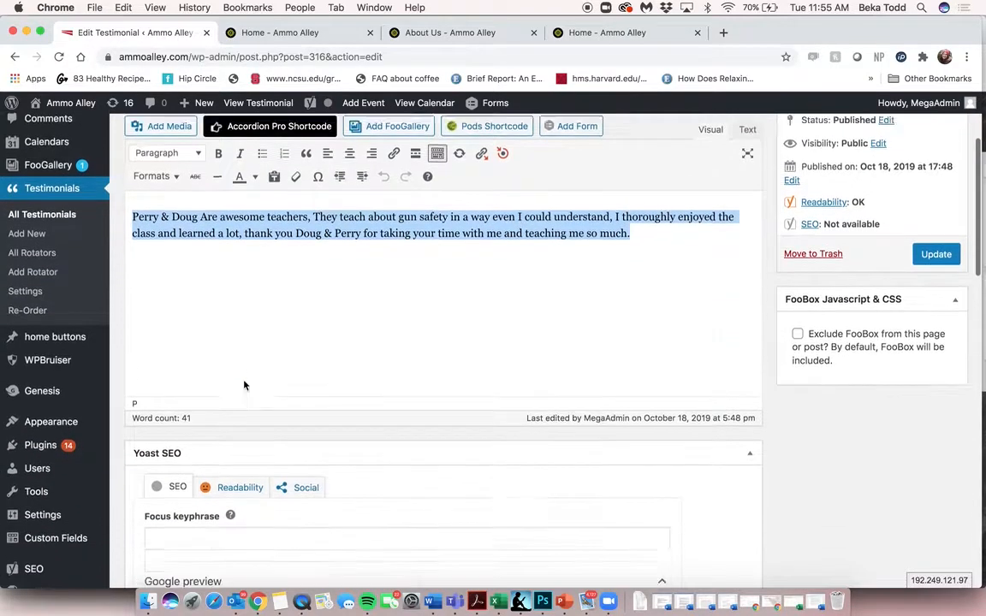
{"action": "scroll", "coordinate": [243, 382], "scroll_direction": "down", "scroll_amount": 8}
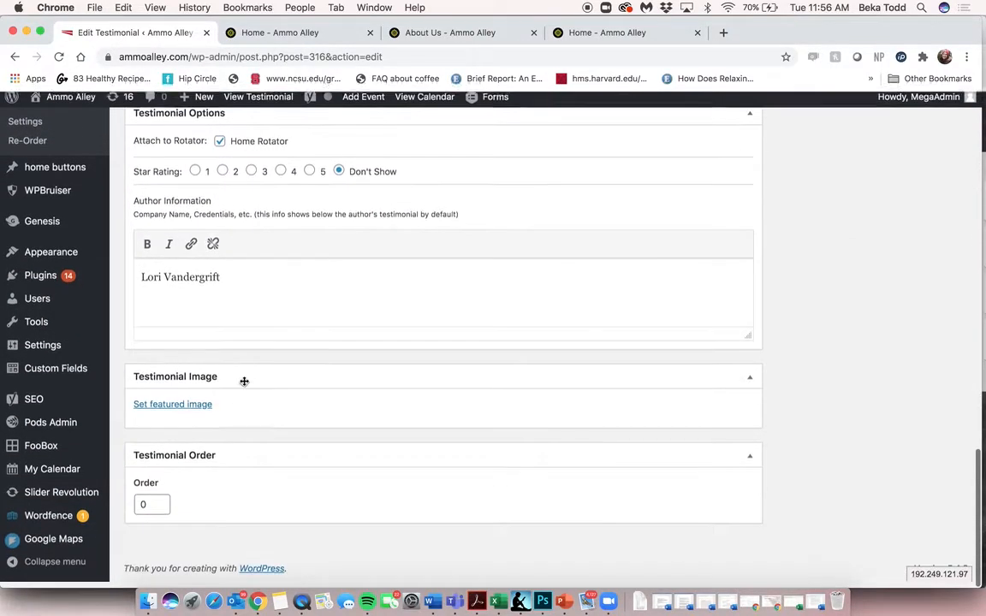
{"action": "scroll", "coordinate": [264, 275], "scroll_direction": "up", "scroll_amount": 1}
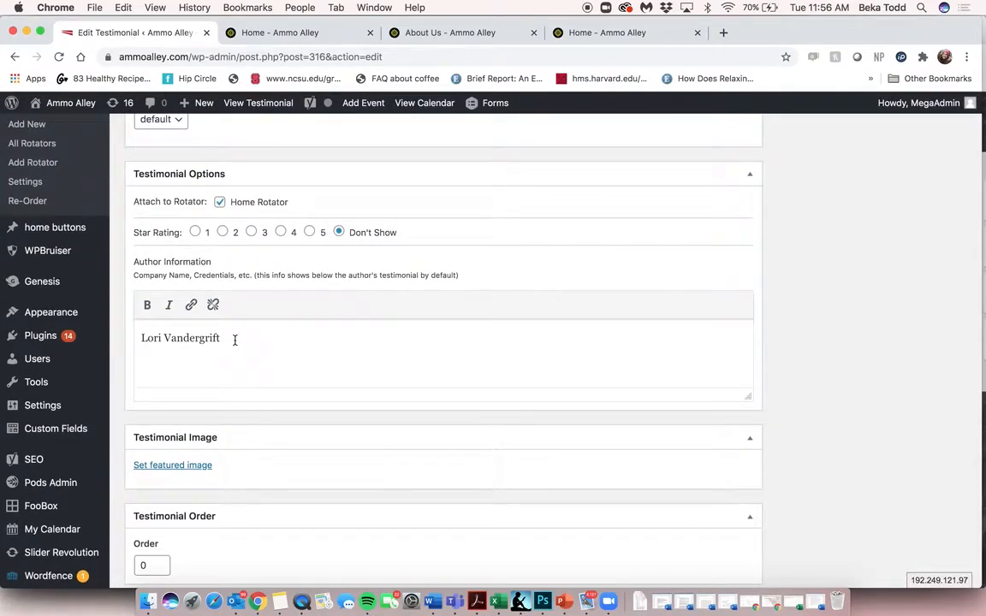
Point out the author's name in the testimonial's Author Information and go back to its publishing options
{"action": "left_click_drag", "start_coordinate": [235, 340], "coordinate": [139, 326]}
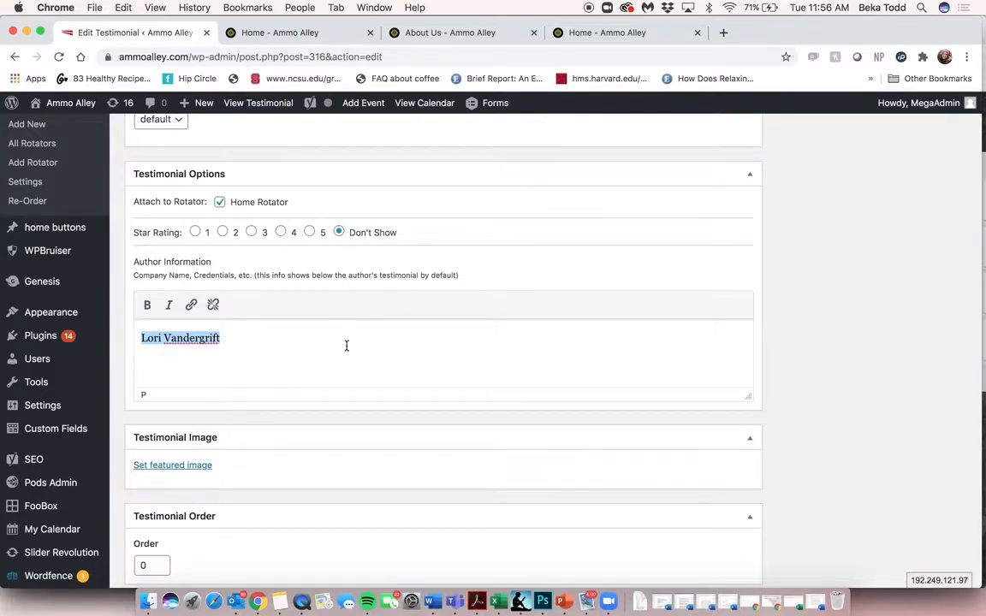
{"action": "scroll", "coordinate": [346, 400], "scroll_direction": "down", "scroll_amount": 2}
{"action": "scroll", "coordinate": [347, 400], "scroll_direction": "up", "scroll_amount": 15}
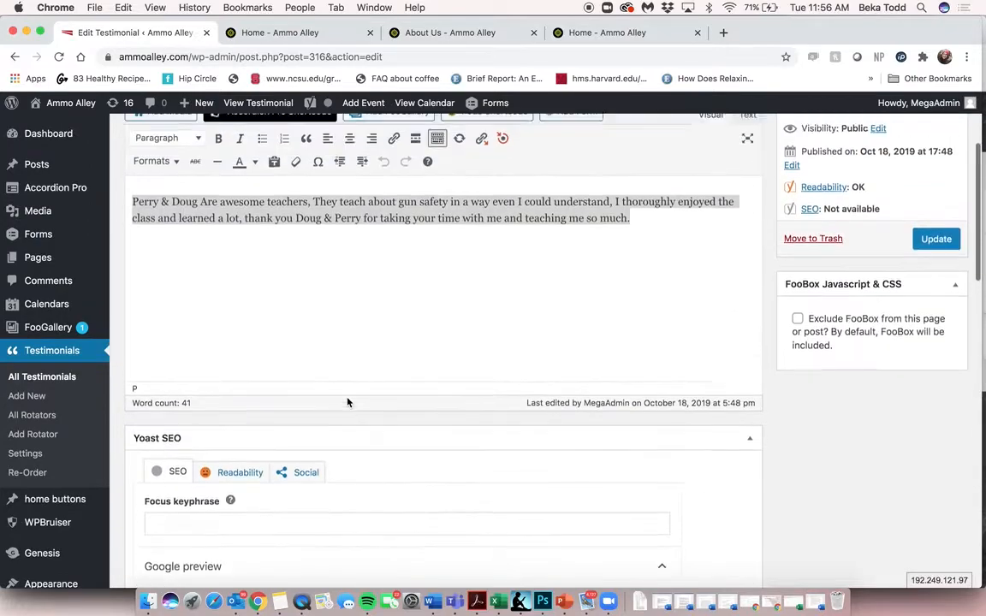
{"action": "scroll", "coordinate": [347, 401], "scroll_direction": "up", "scroll_amount": 2}
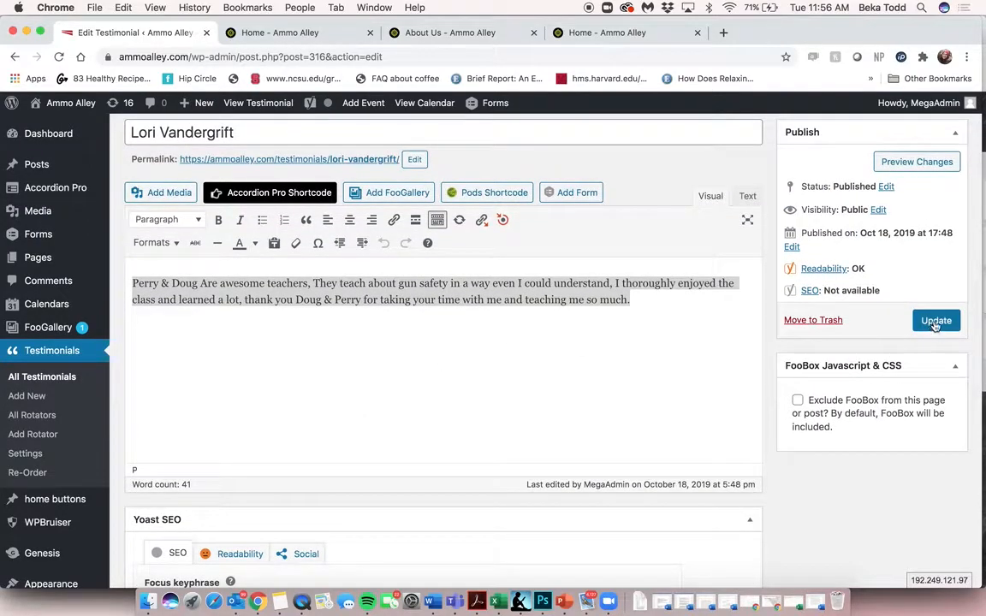
{"action": "scroll", "coordinate": [504, 346], "scroll_direction": "up", "scroll_amount": 3}
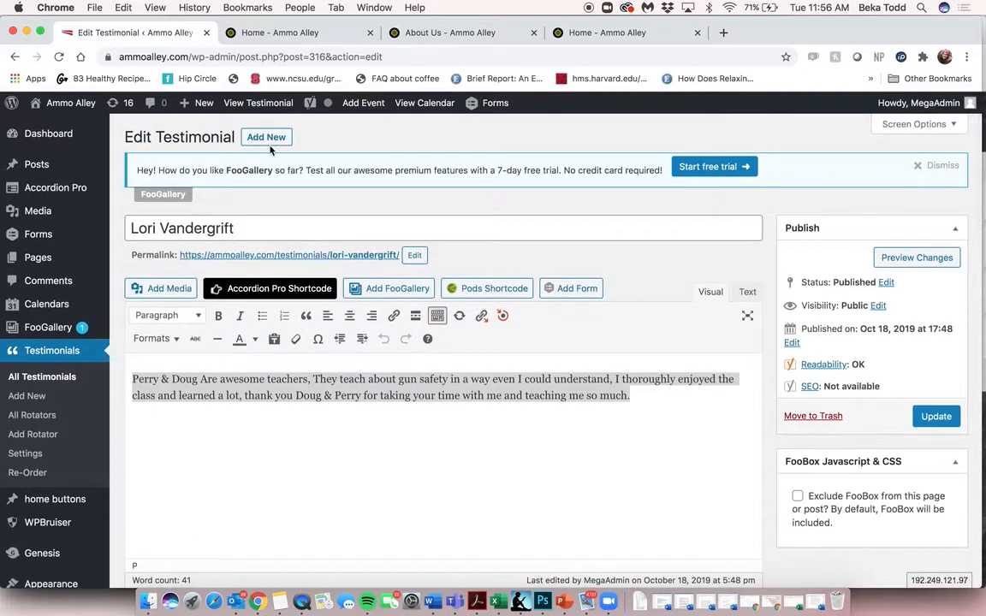
Start a new testimonial, go through its text and author information fields, and attach it to the Home Rotator
{"action": "left_click", "coordinate": [272, 138]}
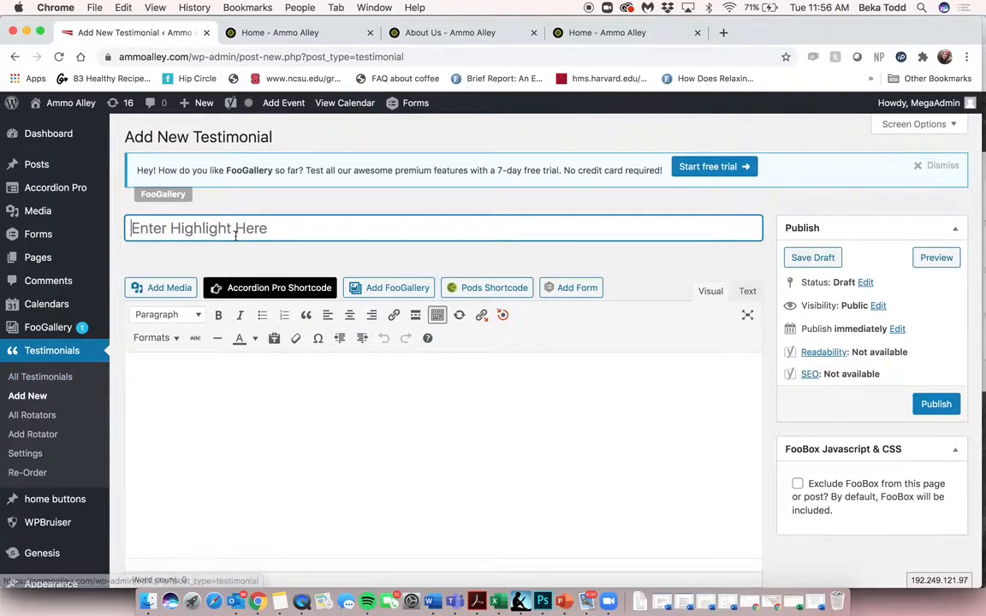
{"action": "left_click", "coordinate": [245, 433]}
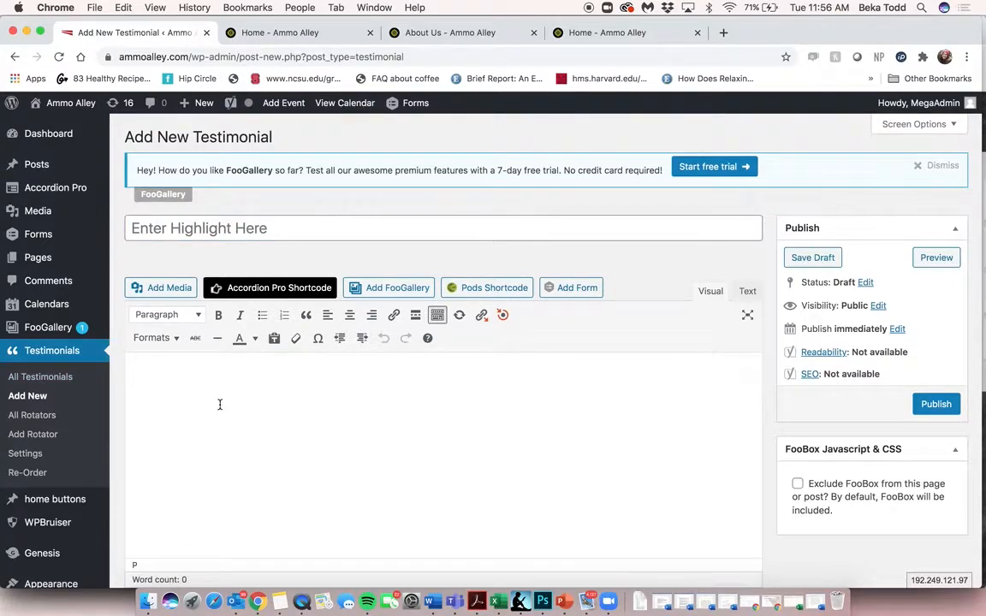
{"action": "scroll", "coordinate": [380, 436], "scroll_direction": "down", "scroll_amount": 15}
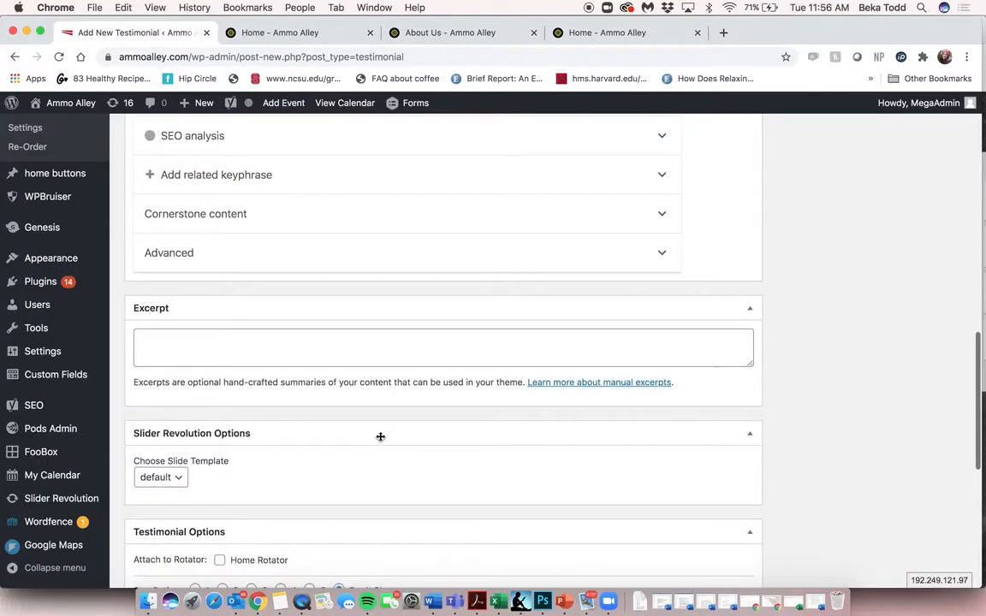
{"action": "scroll", "coordinate": [380, 441], "scroll_direction": "down", "scroll_amount": 4}
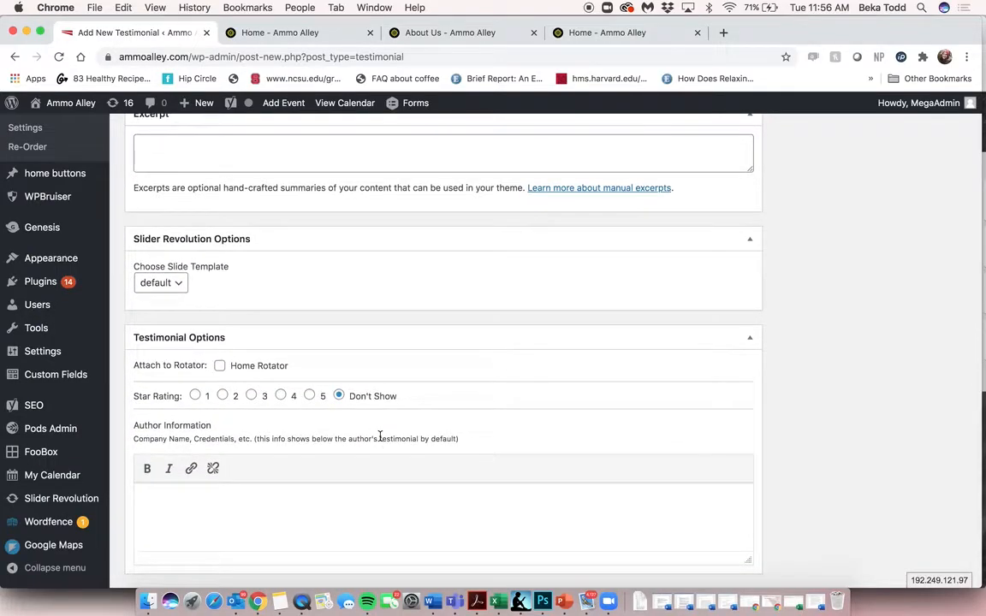
{"action": "left_click", "coordinate": [366, 494]}
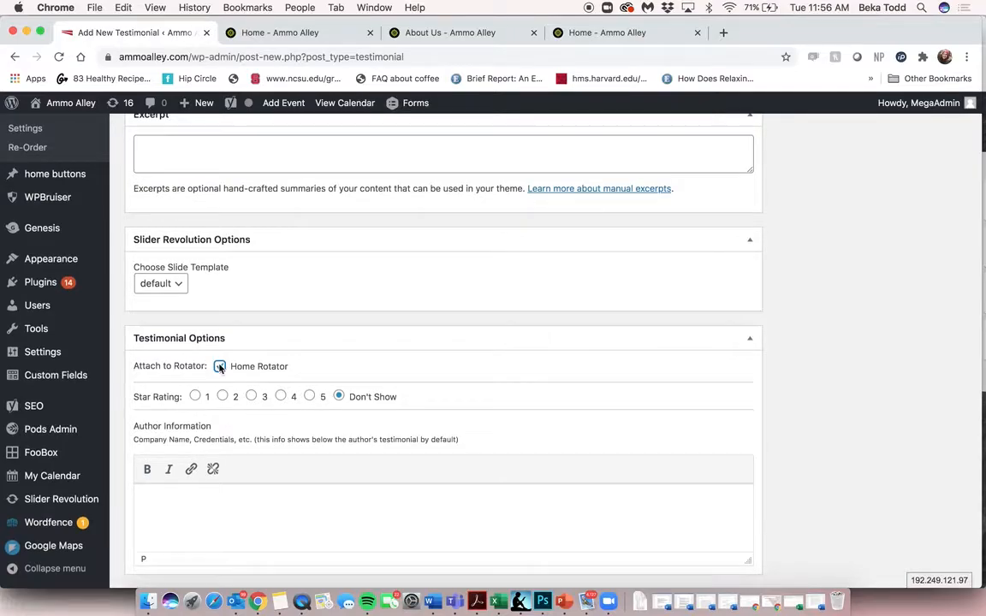
View the testimonial rotator on the live home page and return to the new testimonial form
{"action": "scroll", "coordinate": [219, 367], "scroll_direction": "up", "scroll_amount": 5}
{"action": "left_click", "coordinate": [309, 39]}
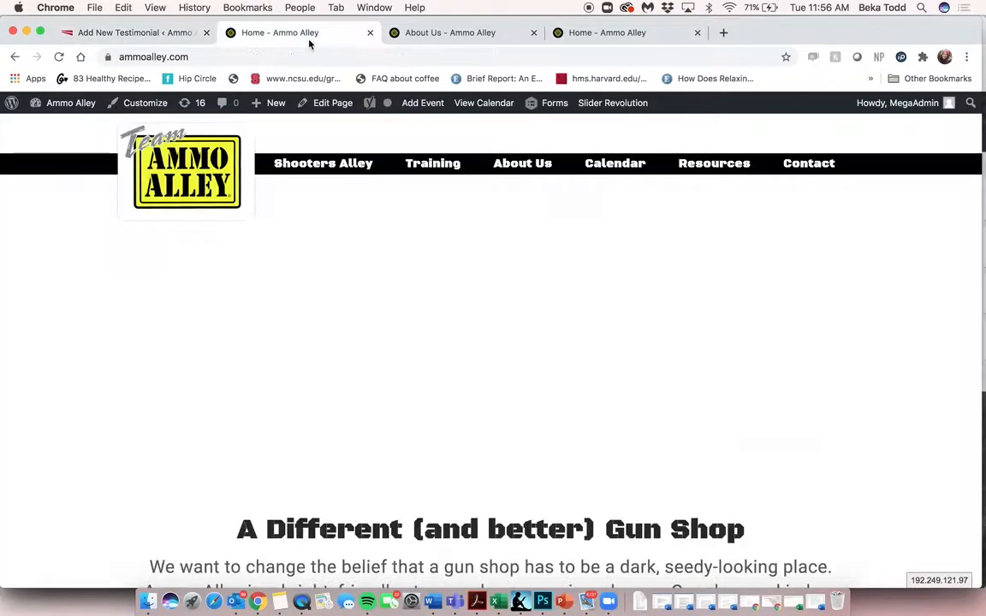
{"action": "scroll", "coordinate": [434, 368], "scroll_direction": "down", "scroll_amount": 10}
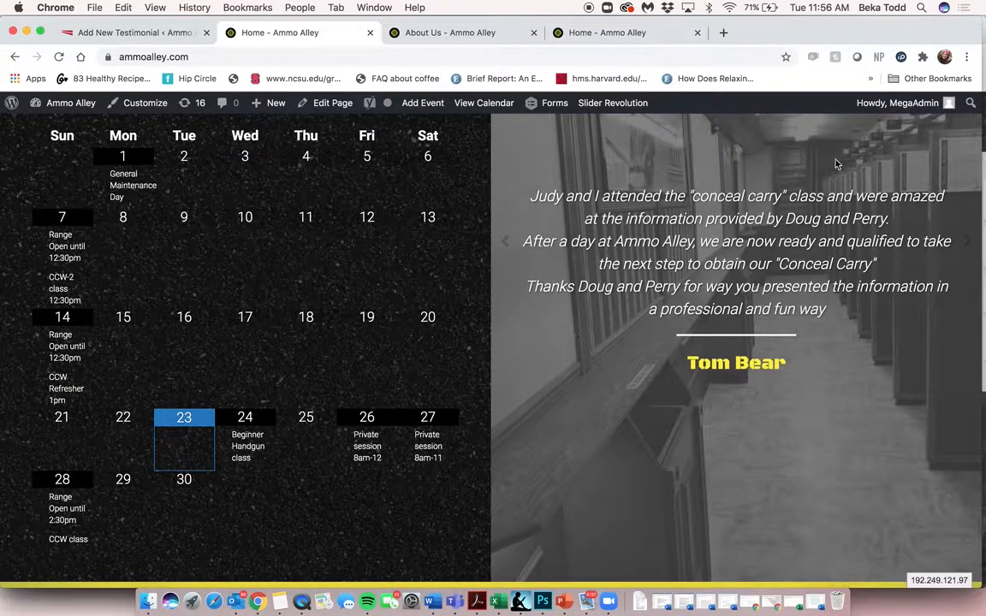
{"action": "left_click", "coordinate": [114, 34]}
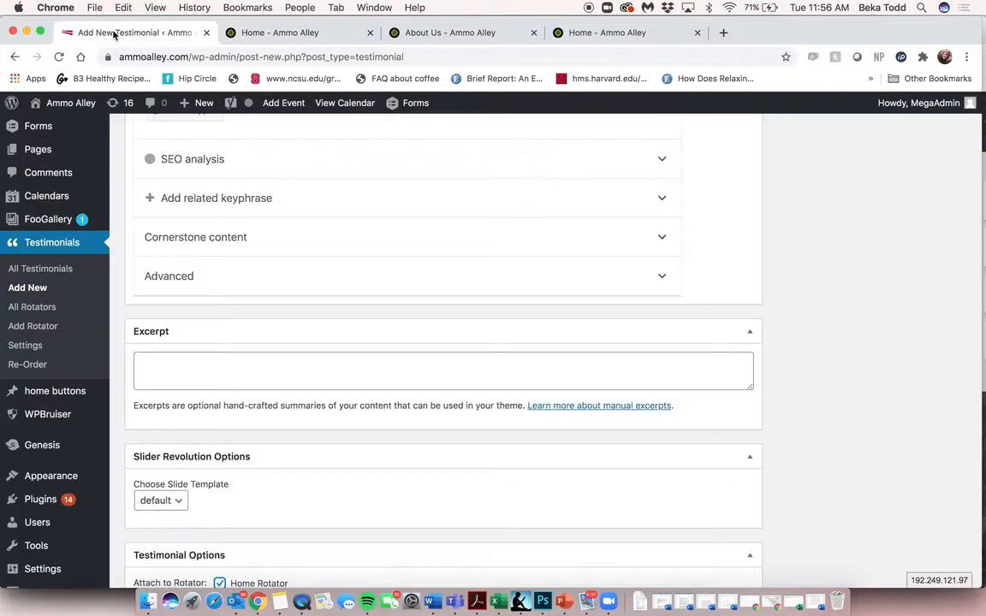
Open the list of all home buttons and compare it with the image buttons on the live home page
{"action": "mouse_move", "coordinate": [58, 401]}
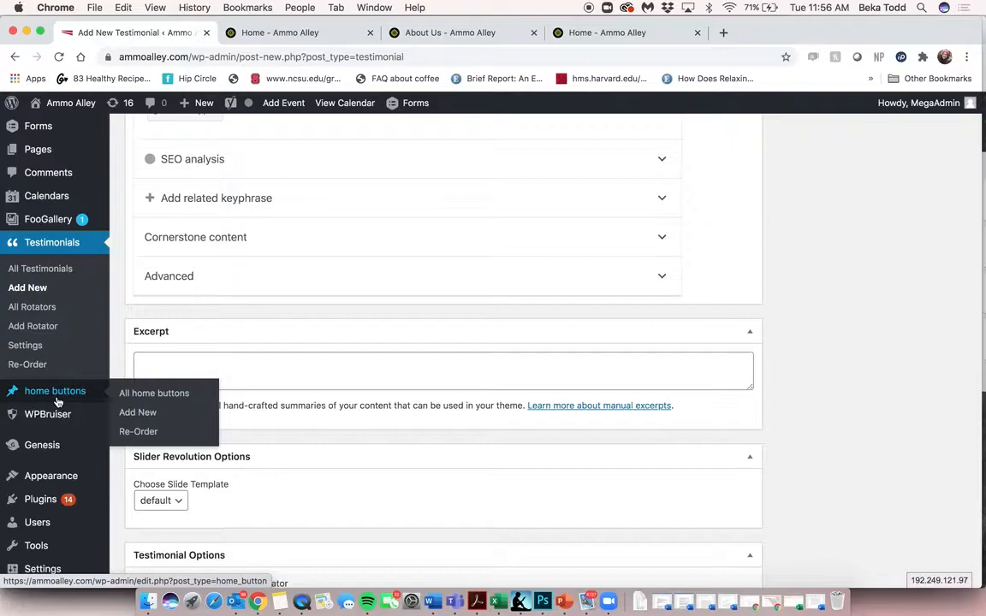
{"action": "left_click", "coordinate": [57, 398]}
{"action": "left_click", "coordinate": [276, 36]}
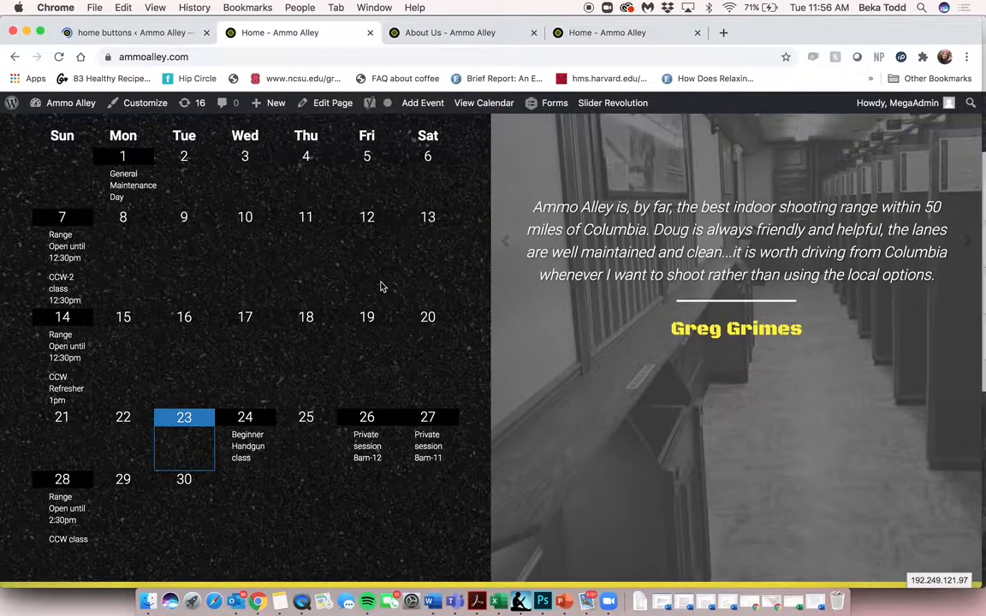
{"action": "scroll", "coordinate": [381, 286], "scroll_direction": "up", "scroll_amount": 10}
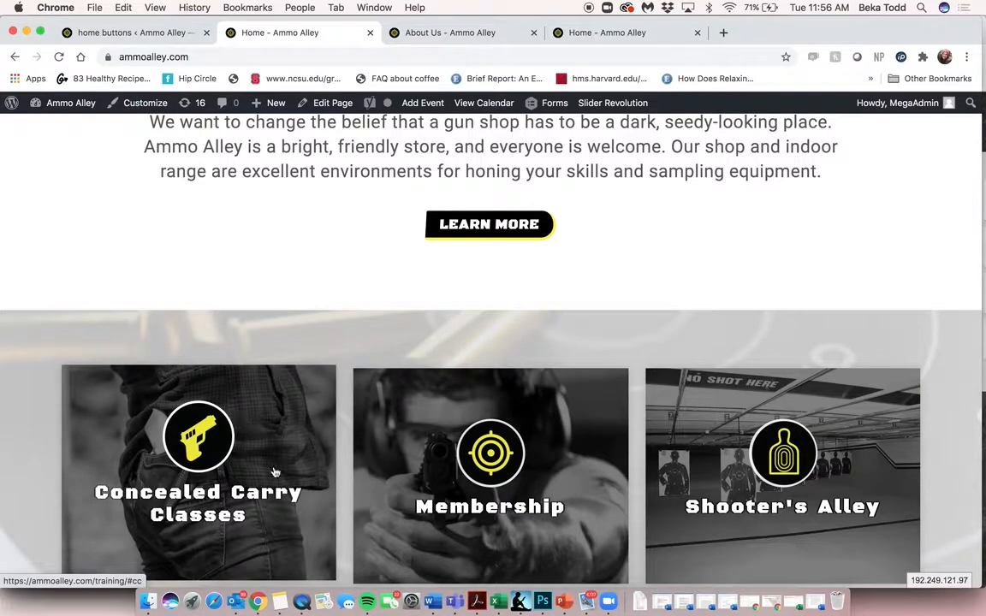
{"action": "left_click", "coordinate": [159, 36]}
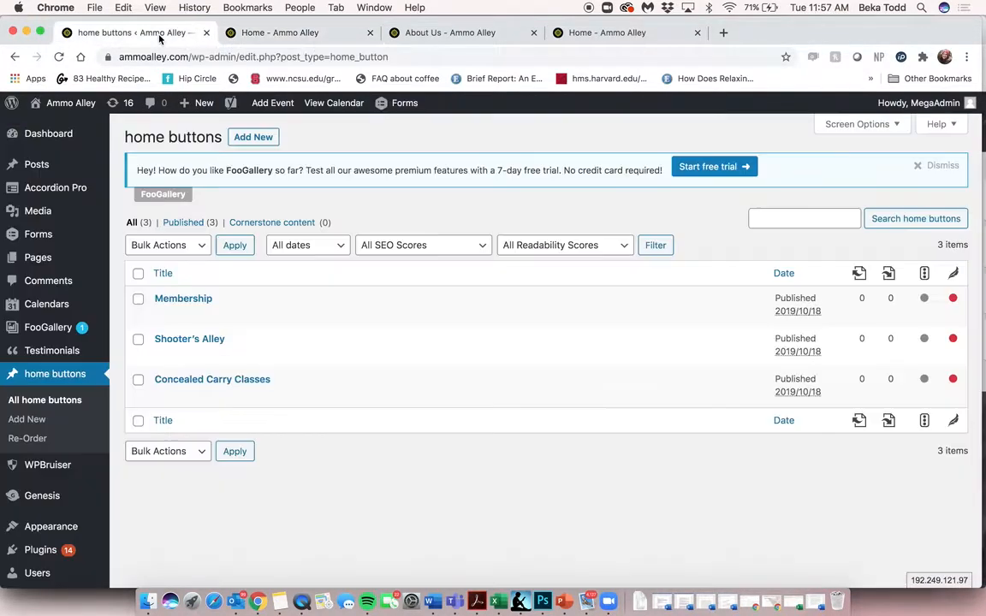
Open the Membership home button for editing and review its title and featured image
{"action": "left_click", "coordinate": [188, 302]}
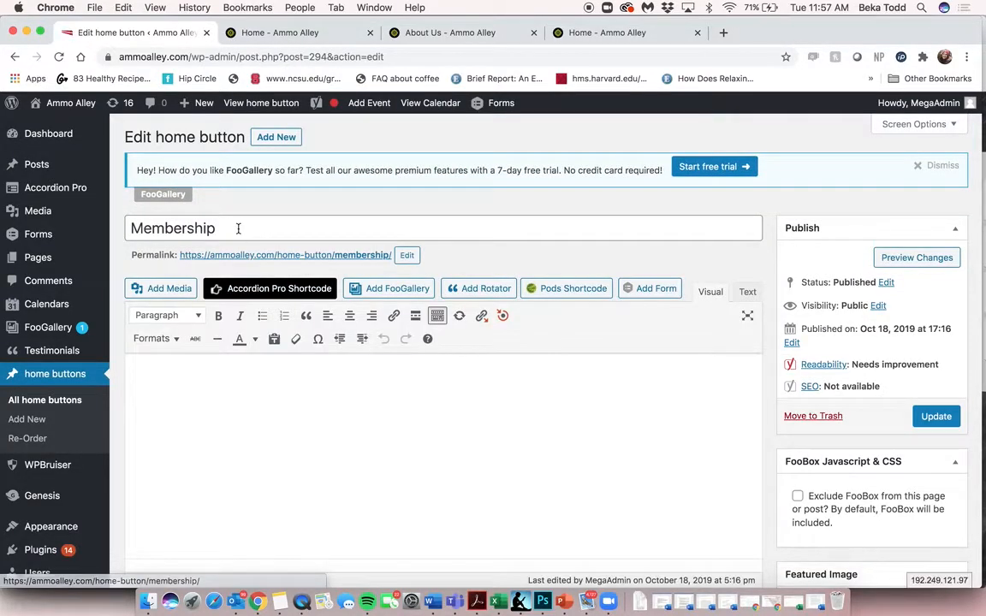
{"action": "left_click", "coordinate": [238, 229]}
{"action": "scroll", "coordinate": [265, 429], "scroll_direction": "down", "scroll_amount": 7}
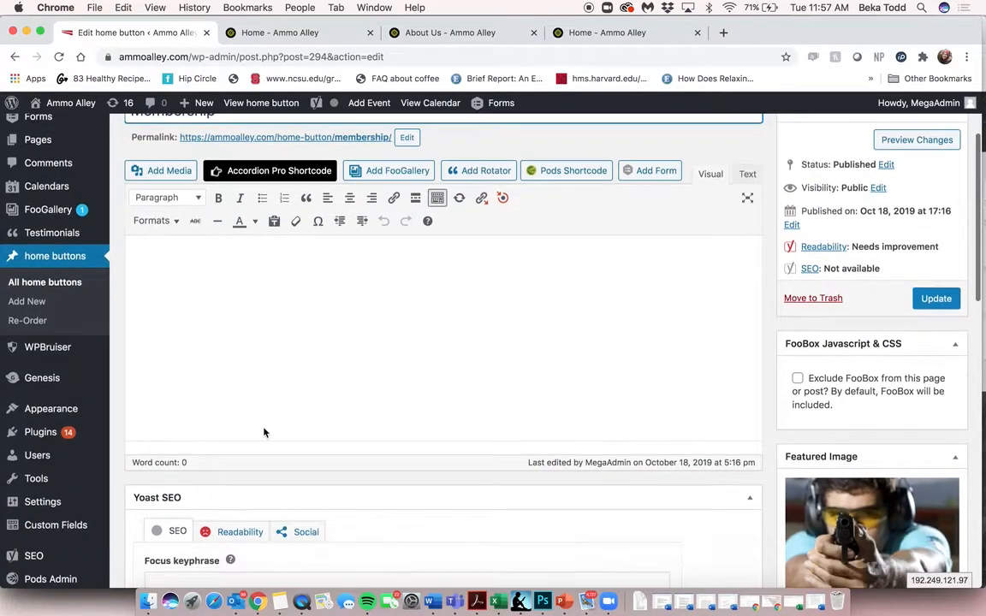
{"action": "scroll", "coordinate": [264, 432], "scroll_direction": "up", "scroll_amount": 4}
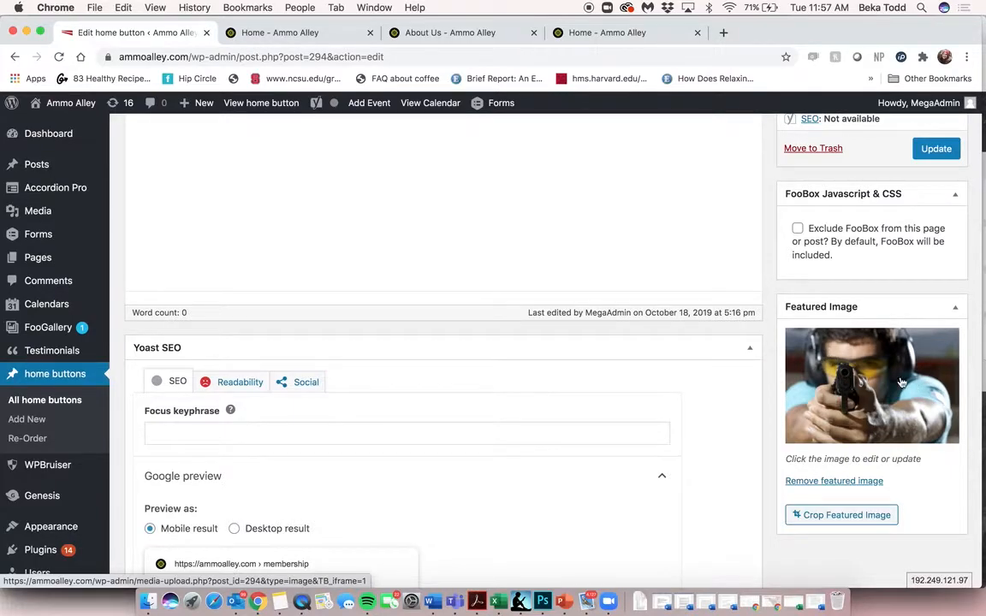
{"action": "scroll", "coordinate": [872, 376], "scroll_direction": "down", "scroll_amount": 3}
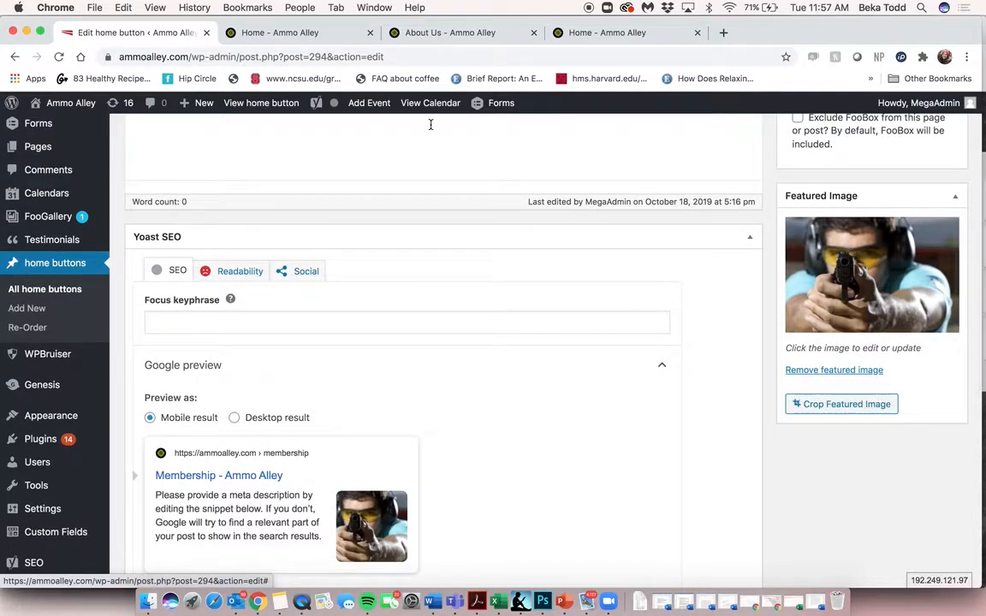
Compare the Membership button with the live home page, and review its Button Title, button logo and button link fields
{"action": "left_click", "coordinate": [272, 35]}
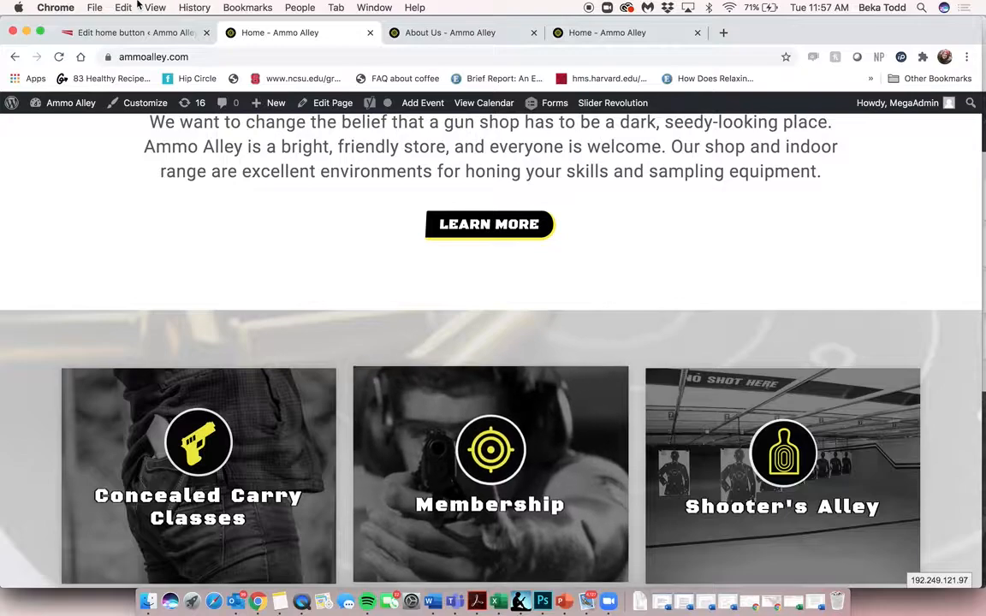
{"action": "left_click", "coordinate": [113, 30]}
{"action": "scroll", "coordinate": [333, 344], "scroll_direction": "down", "scroll_amount": 5}
{"action": "scroll", "coordinate": [333, 344], "scroll_direction": "down", "scroll_amount": 5}
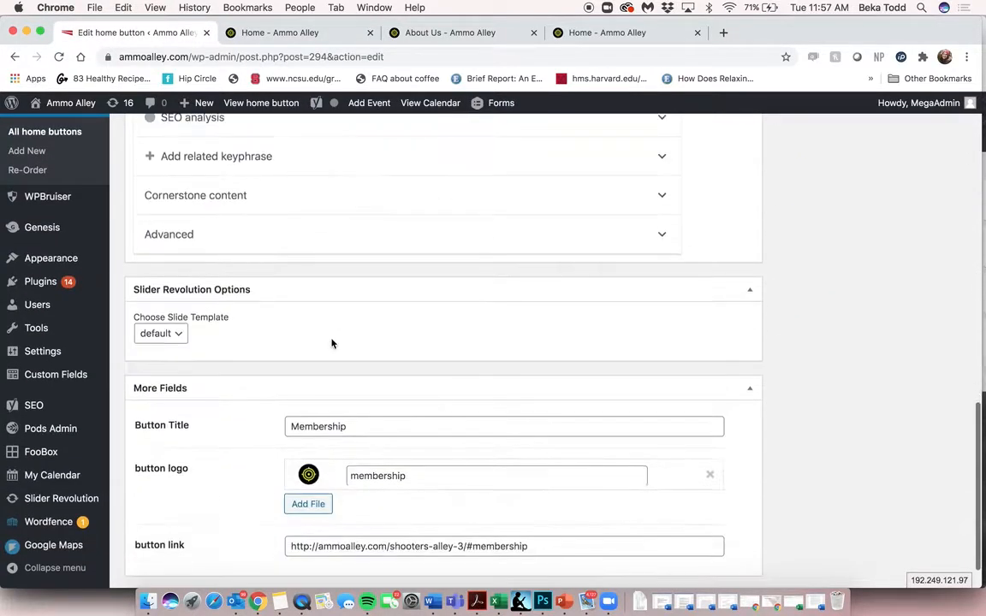
{"action": "left_click", "coordinate": [363, 383]}
{"action": "double_click", "coordinate": [362, 382]}
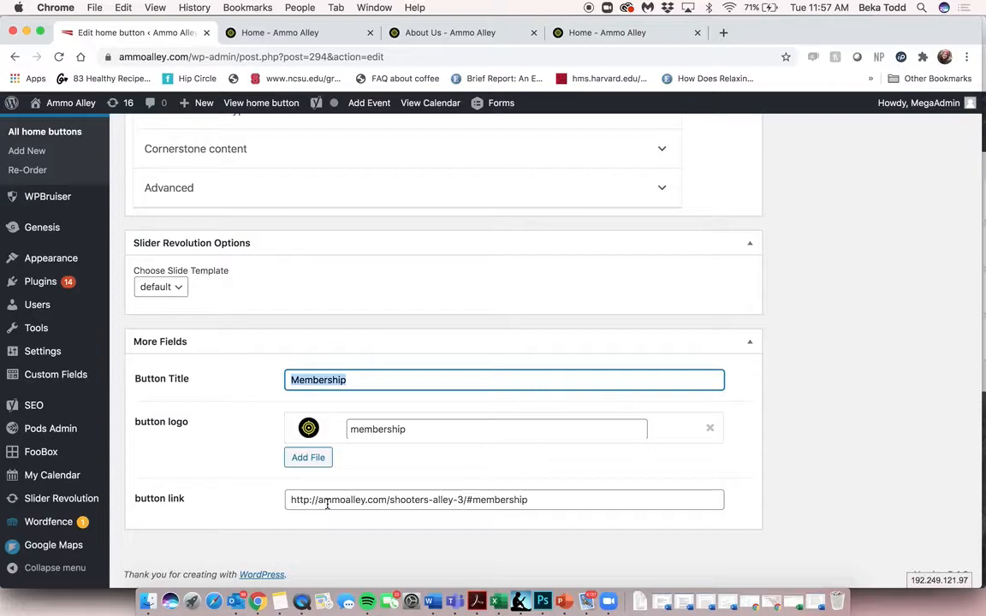
{"action": "scroll", "coordinate": [350, 376], "scroll_direction": "up", "scroll_amount": 15}
{"action": "scroll", "coordinate": [350, 376], "scroll_direction": "down", "scroll_amount": 15}
{"action": "scroll", "coordinate": [416, 495], "scroll_direction": "up", "scroll_amount": 15}
{"action": "scroll", "coordinate": [722, 440], "scroll_direction": "down", "scroll_amount": 5}
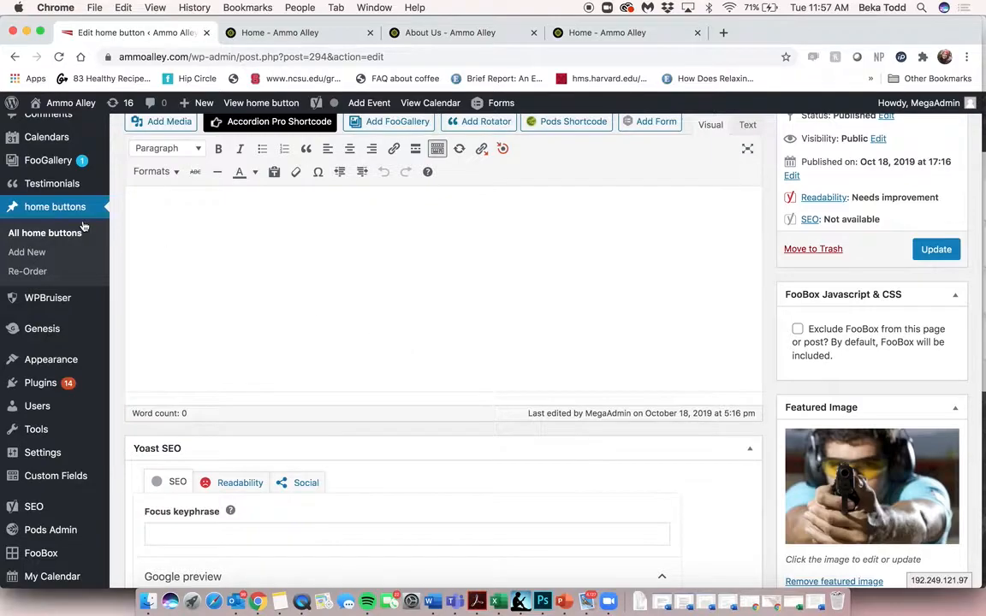
Follow the Concealed Carry Classes button on the live home page and return to the home button editor
{"action": "left_click", "coordinate": [278, 33]}
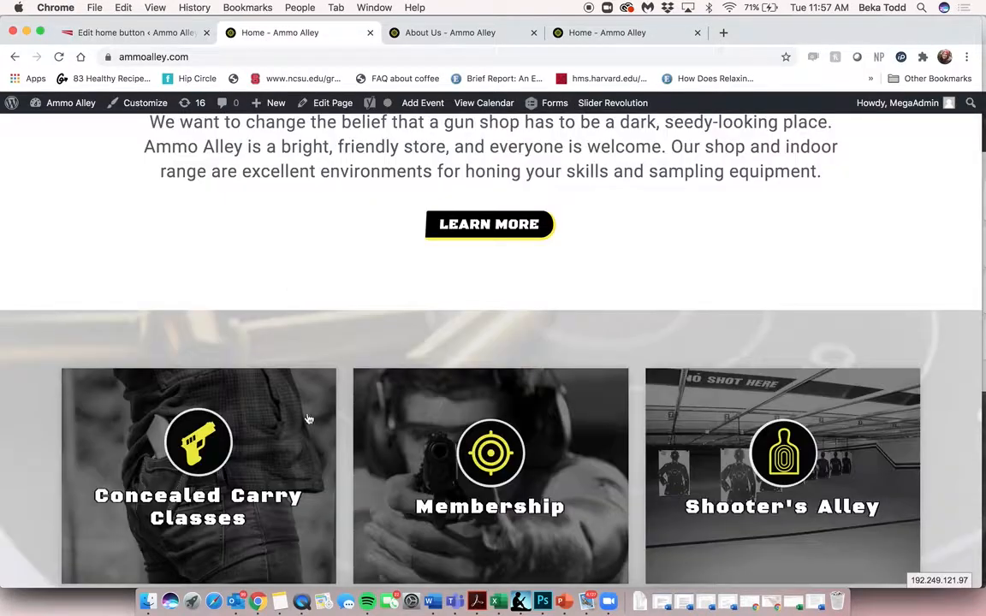
{"action": "left_click", "coordinate": [188, 432]}
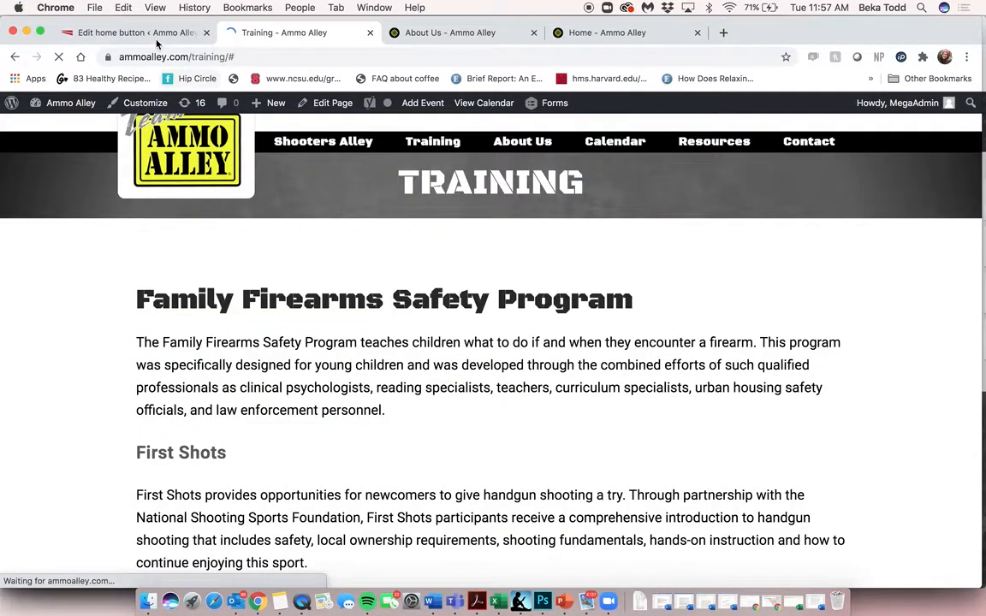
{"action": "left_click", "coordinate": [139, 34]}
Open the site's Widgets management page in the WordPress admin
{"action": "mouse_move", "coordinate": [62, 313]}
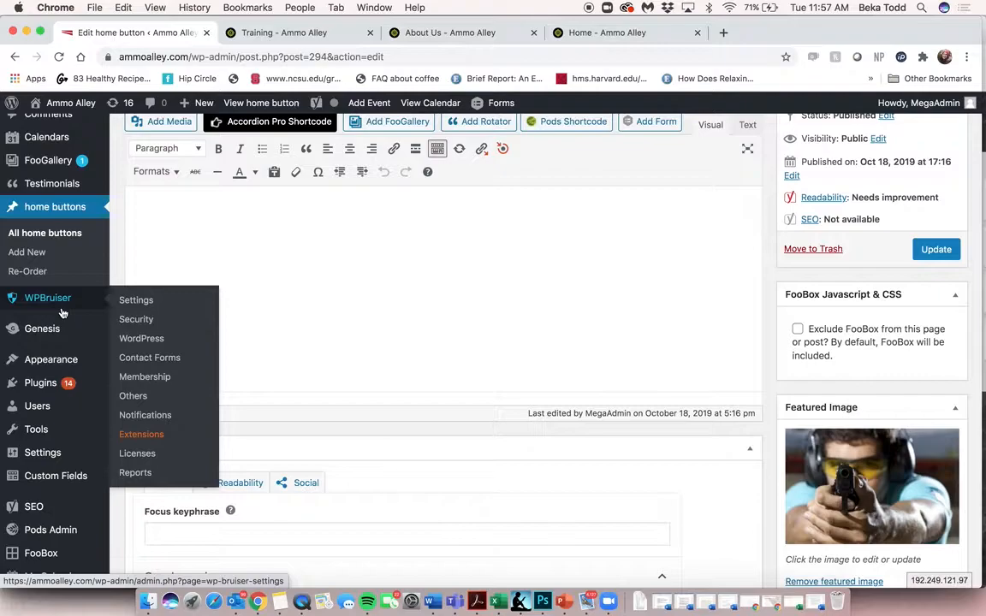
{"action": "mouse_move", "coordinate": [52, 339]}
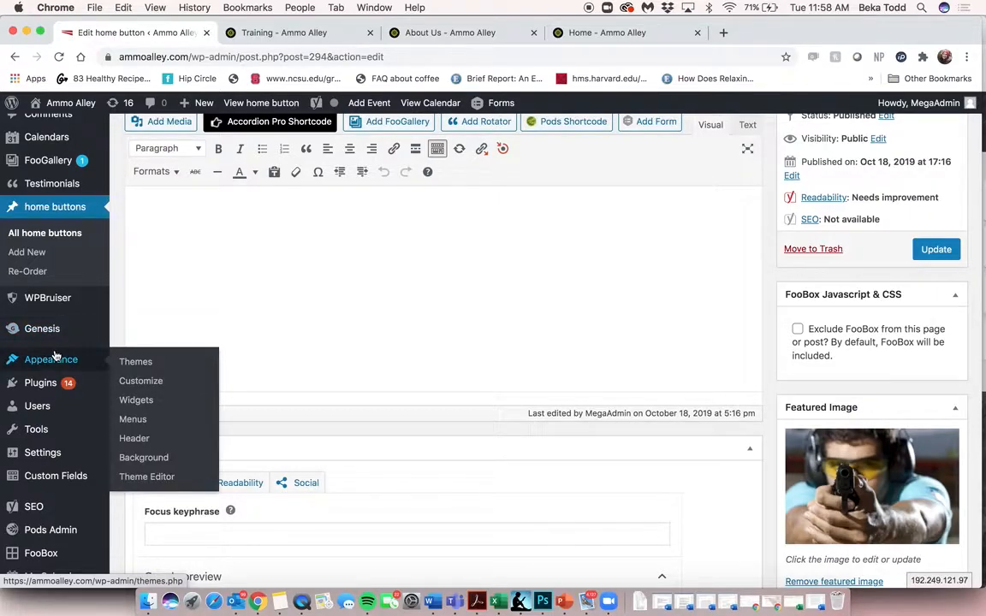
{"action": "left_click", "coordinate": [140, 404]}
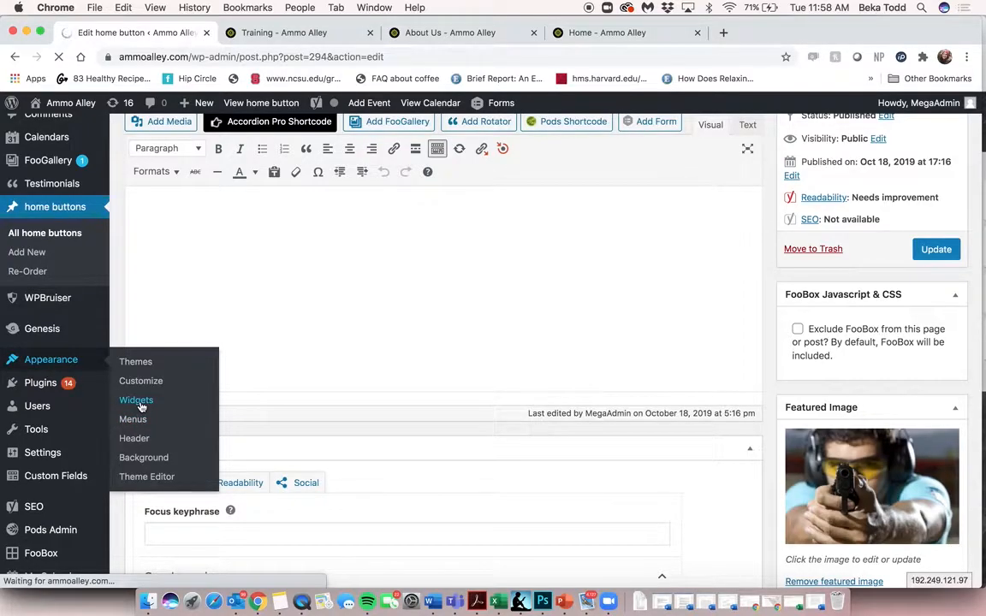
Look over the header and the contact footer on the live Training page and return to the Widgets page
{"action": "left_click", "coordinate": [284, 32]}
{"action": "scroll", "coordinate": [233, 224], "scroll_direction": "down", "scroll_amount": 10}
{"action": "scroll", "coordinate": [233, 225], "scroll_direction": "up", "scroll_amount": 10}
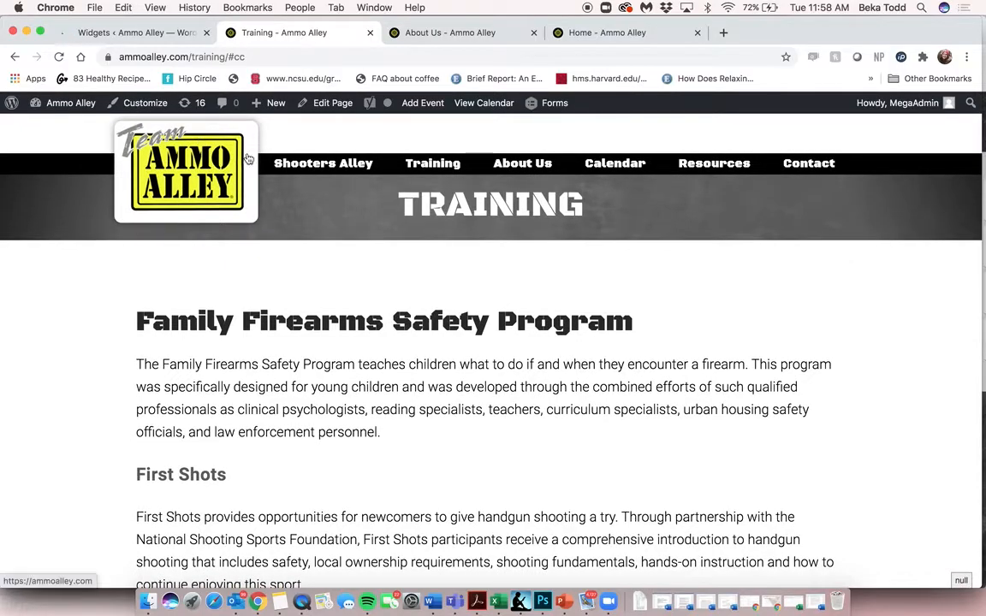
{"action": "scroll", "coordinate": [641, 172], "scroll_direction": "down", "scroll_amount": 20}
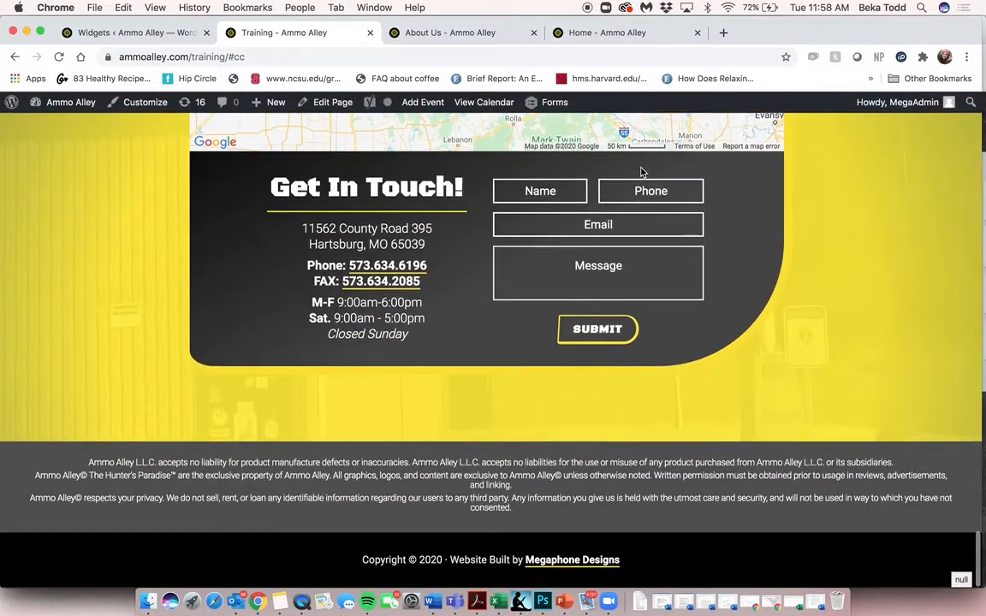
{"action": "left_click", "coordinate": [150, 33]}
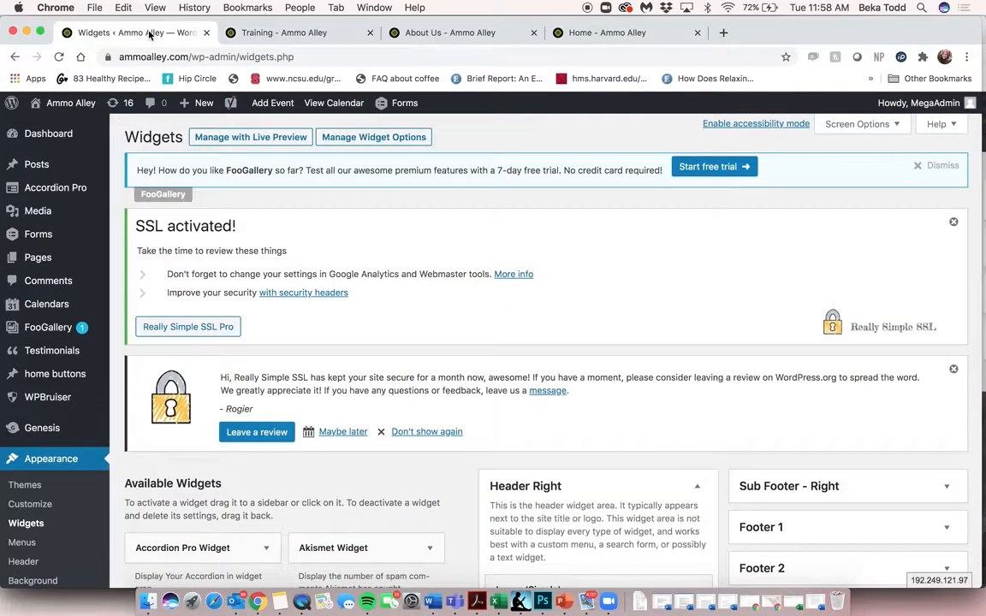
Expand the Image (Simple) widget in the Header Right area and view its logo image settings
{"action": "scroll", "coordinate": [469, 357], "scroll_direction": "down", "scroll_amount": 5}
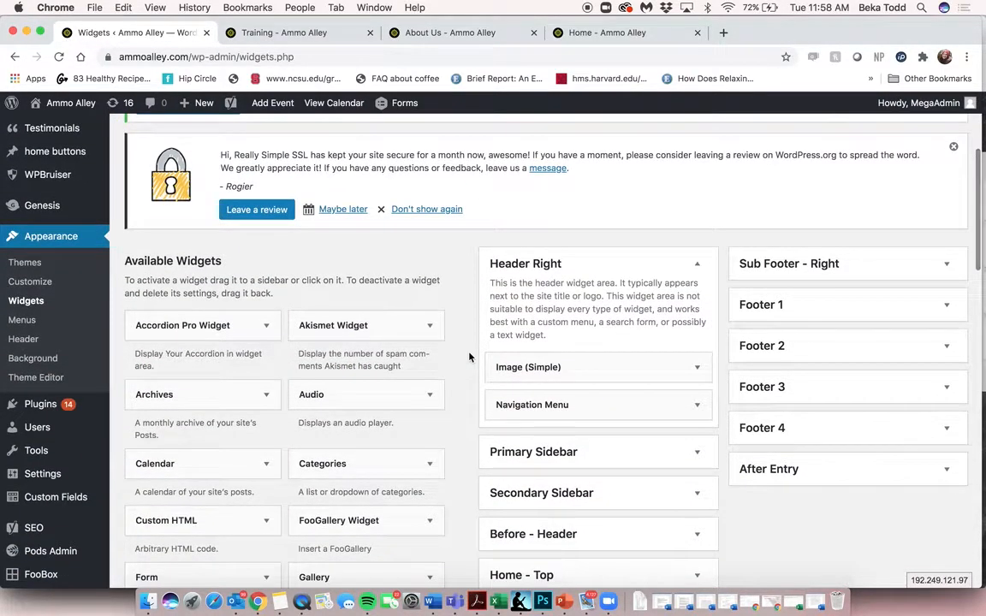
{"action": "left_click", "coordinate": [697, 370]}
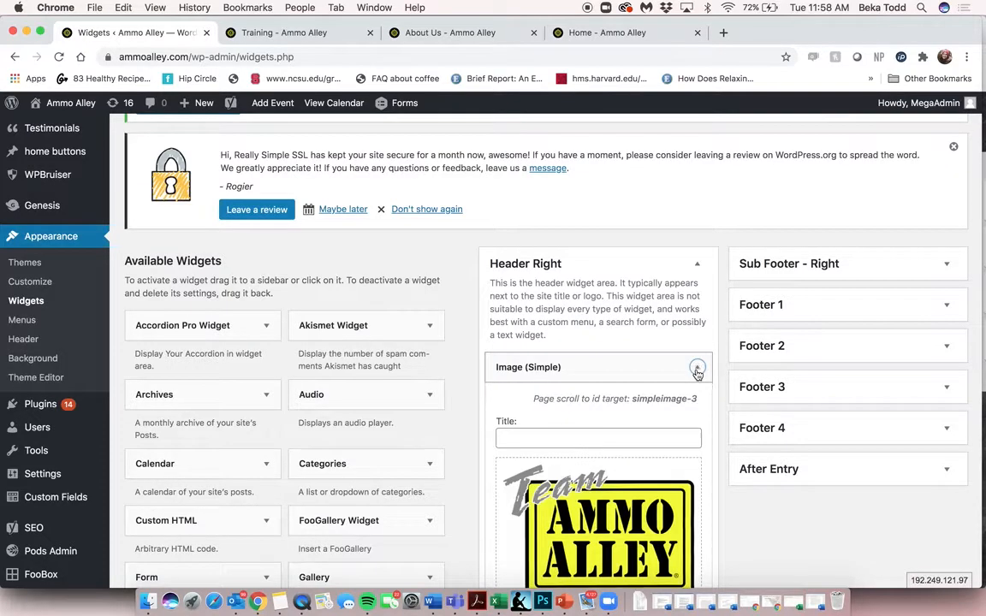
{"action": "scroll", "coordinate": [698, 370], "scroll_direction": "down", "scroll_amount": 2}
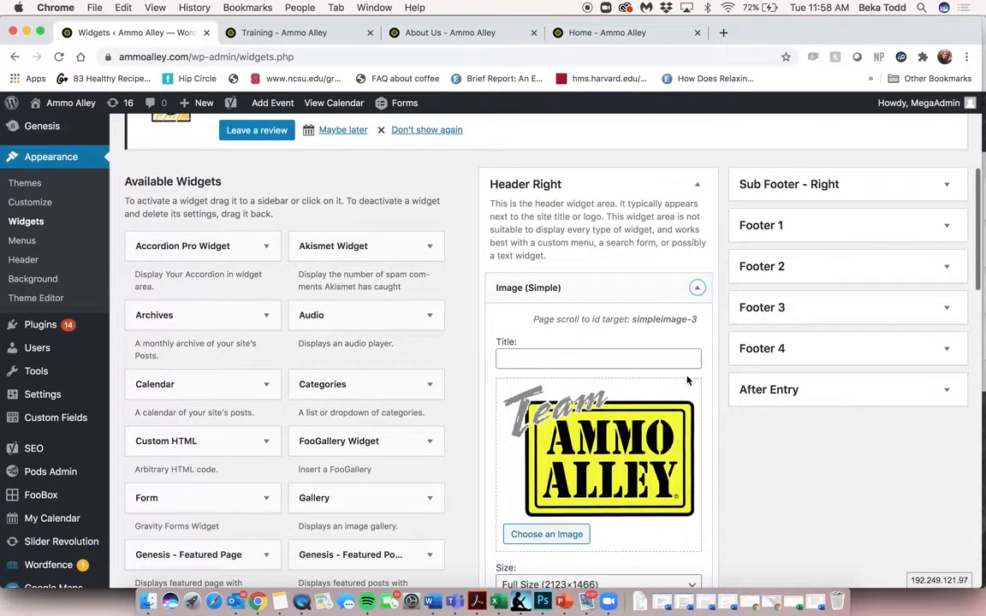
Collapse the Image (Simple) widget and view the Navigation Menu widget's settings in the Header Right area
{"action": "left_click", "coordinate": [697, 290]}
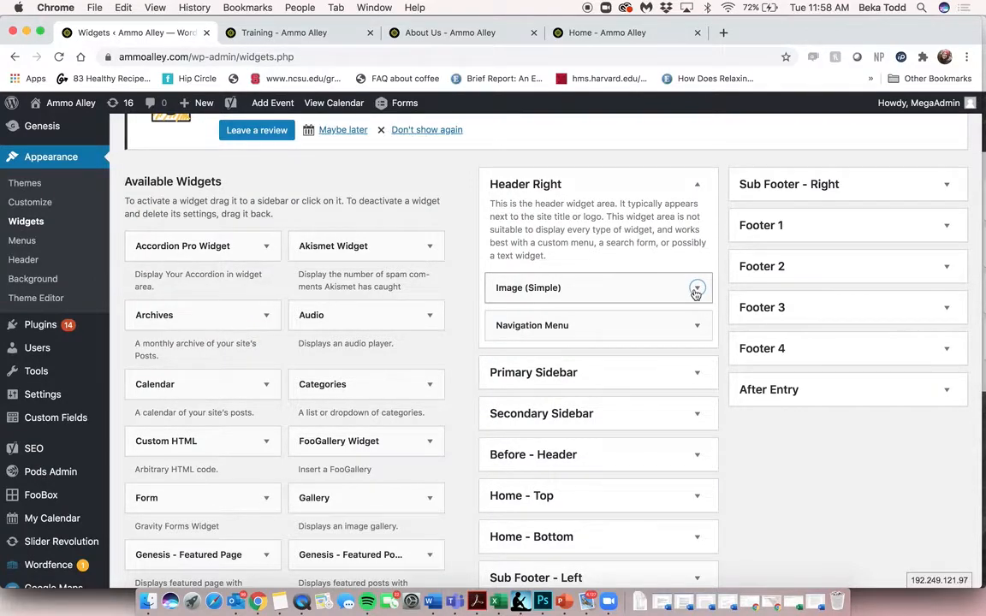
{"action": "left_click", "coordinate": [695, 325]}
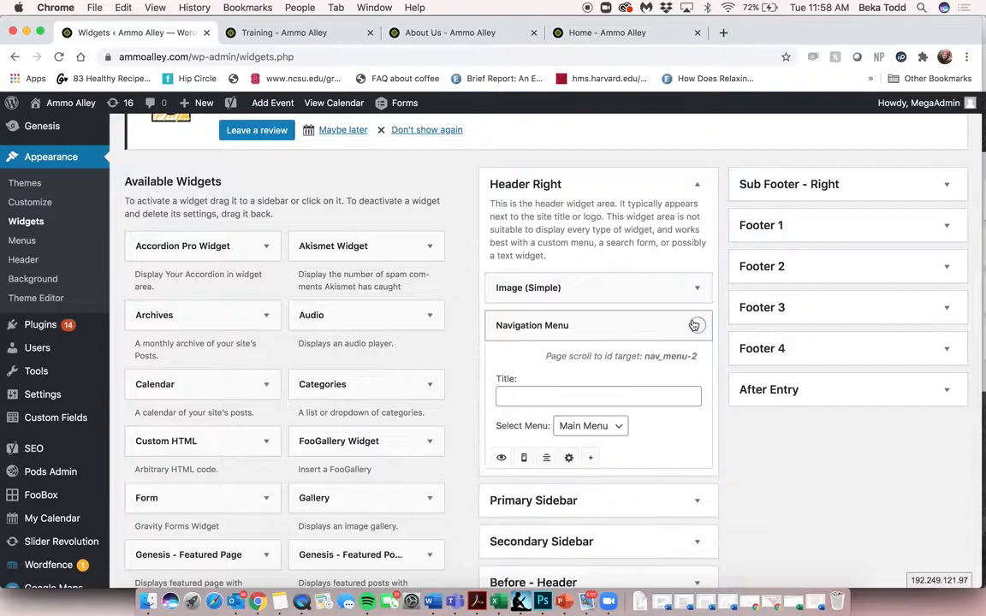
{"action": "left_click", "coordinate": [694, 325]}
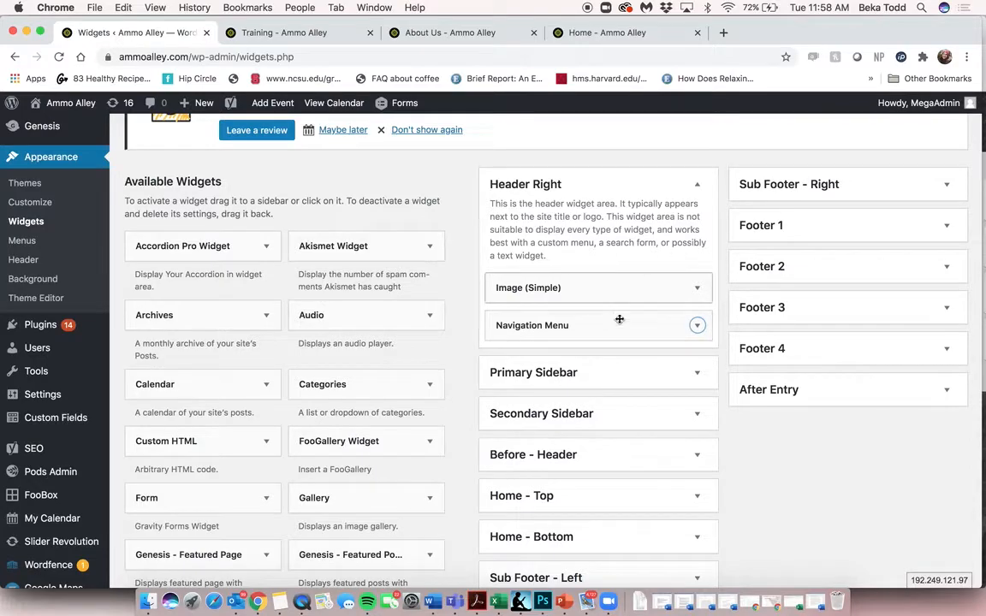
Expand the Footer 1 widget area and compare its widgets with the footer on the live Training page
{"action": "scroll", "coordinate": [633, 346], "scroll_direction": "down", "scroll_amount": 3}
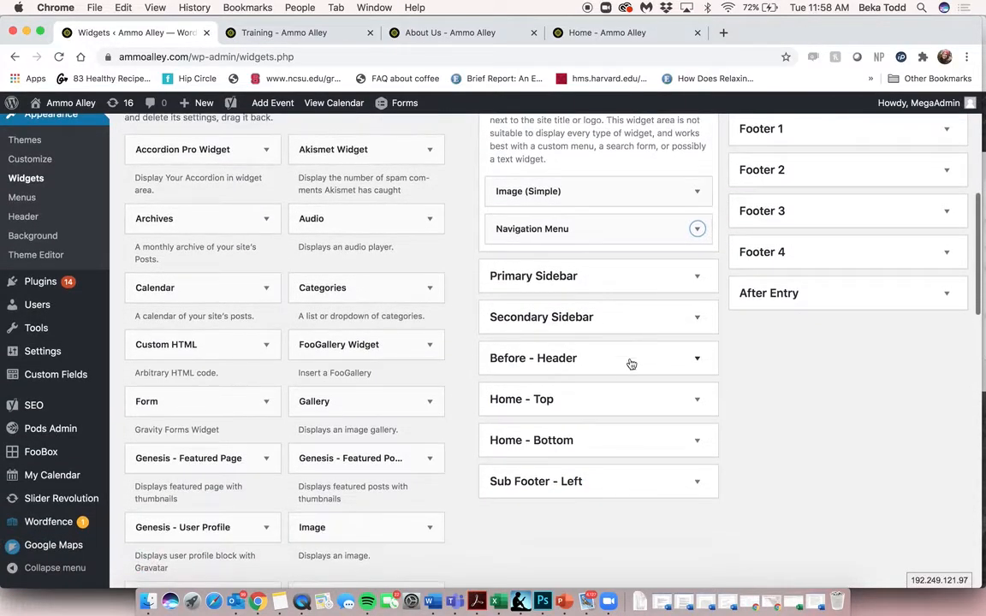
{"action": "scroll", "coordinate": [641, 403], "scroll_direction": "up", "scroll_amount": 4}
{"action": "left_click", "coordinate": [846, 264]}
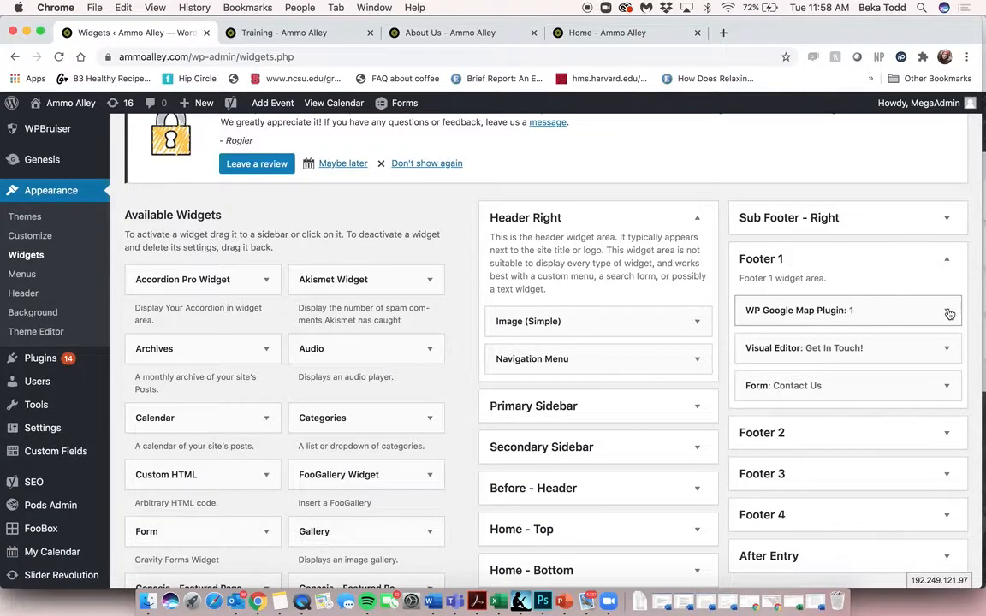
{"action": "left_click", "coordinate": [286, 33]}
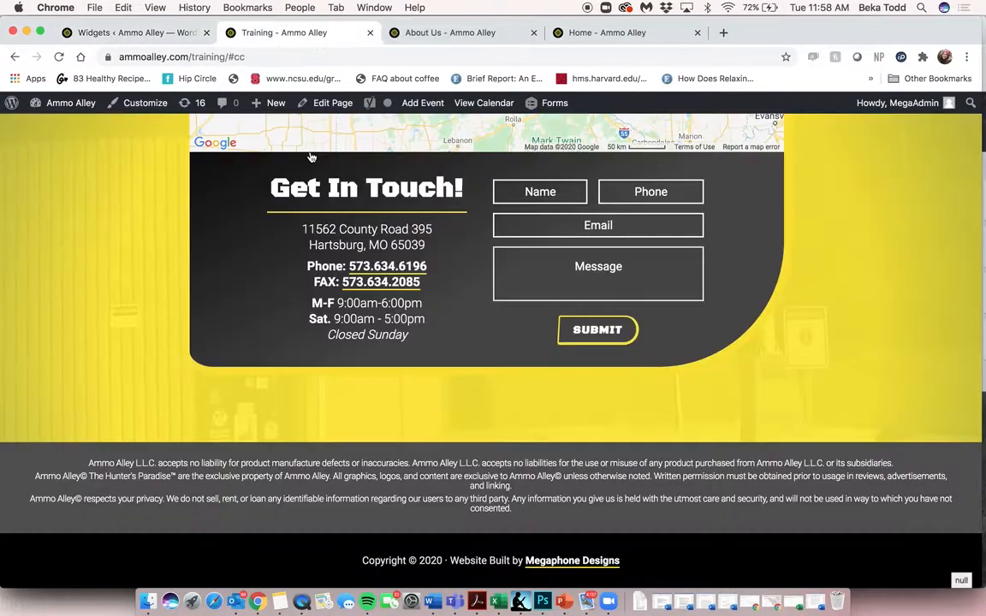
{"action": "scroll", "coordinate": [331, 214], "scroll_direction": "up", "scroll_amount": 3}
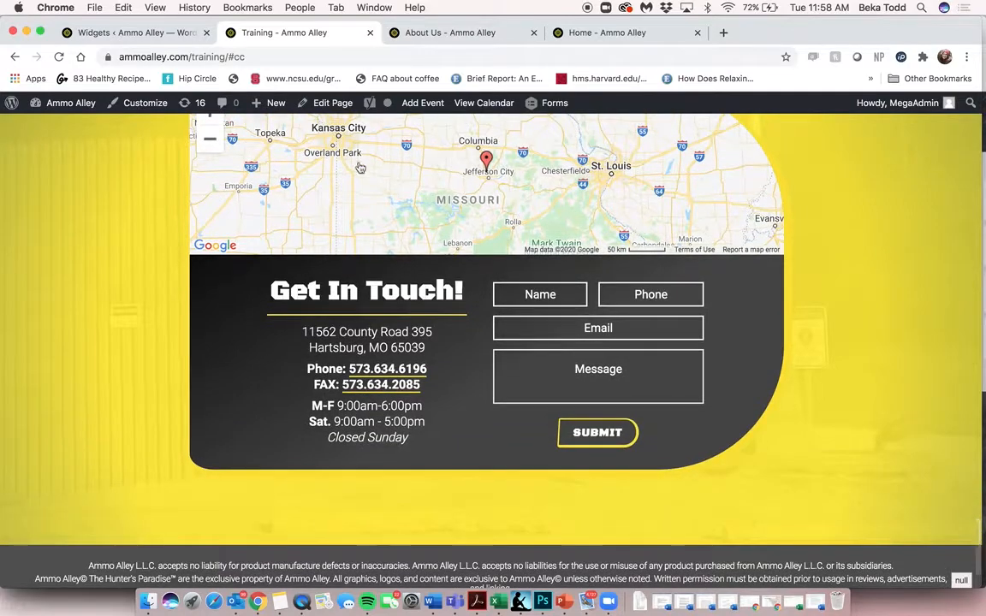
{"action": "left_click", "coordinate": [144, 35]}
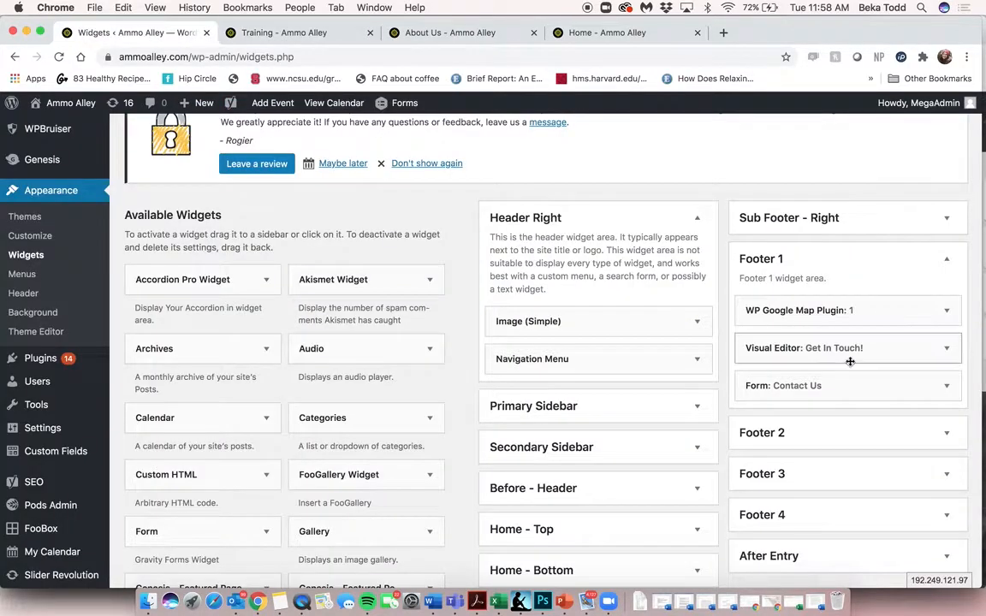
Examine the Get In Touch! visual editor widget's contact text and visibility settings in Footer 1, and collapse it
{"action": "left_click", "coordinate": [947, 348]}
{"action": "scroll", "coordinate": [899, 334], "scroll_direction": "down", "scroll_amount": 3}
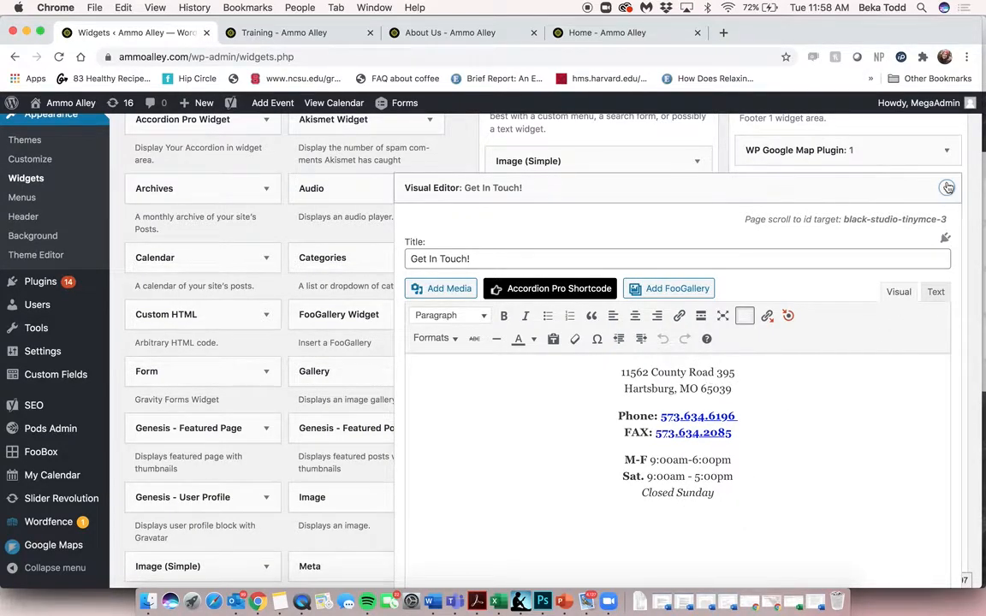
{"action": "scroll", "coordinate": [845, 464], "scroll_direction": "down", "scroll_amount": 2}
{"action": "type", "text": "."}
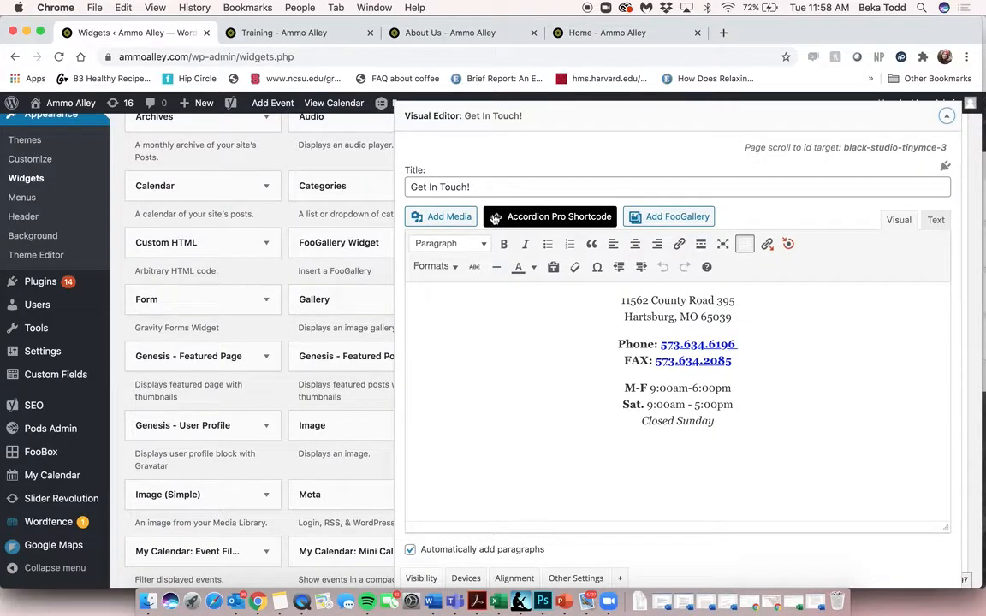
{"action": "left_click", "coordinate": [458, 244]}
{"action": "left_click", "coordinate": [458, 245]}
{"action": "scroll", "coordinate": [718, 404], "scroll_direction": "down", "scroll_amount": 10}
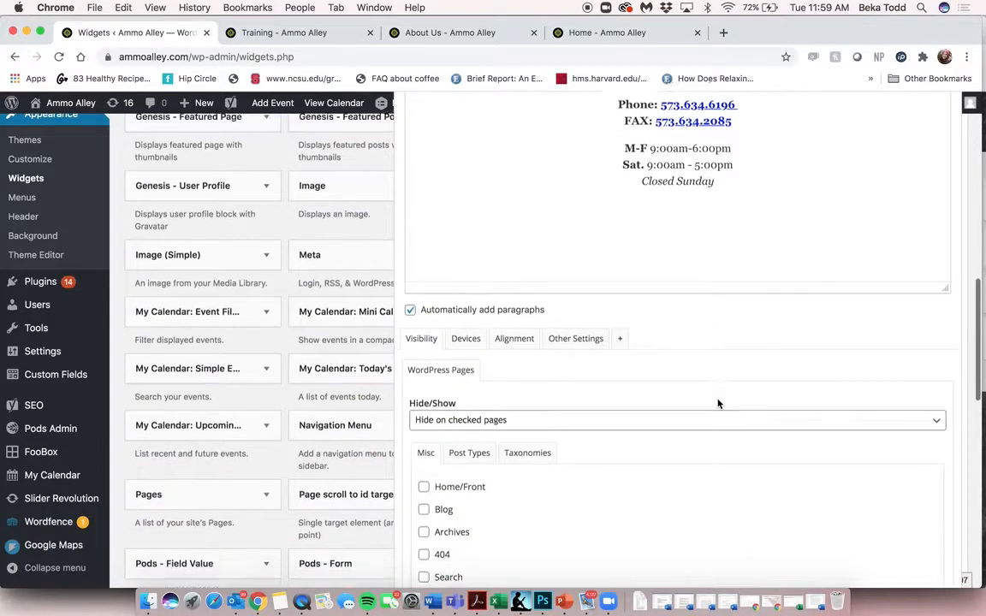
{"action": "scroll", "coordinate": [936, 255], "scroll_direction": "up", "scroll_amount": 15}
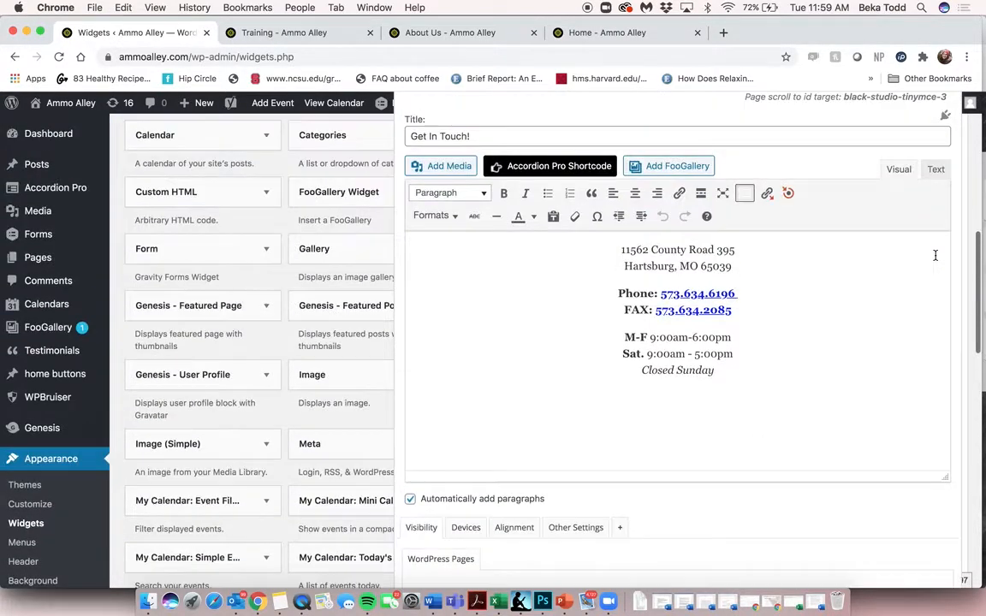
{"action": "left_click", "coordinate": [946, 306]}
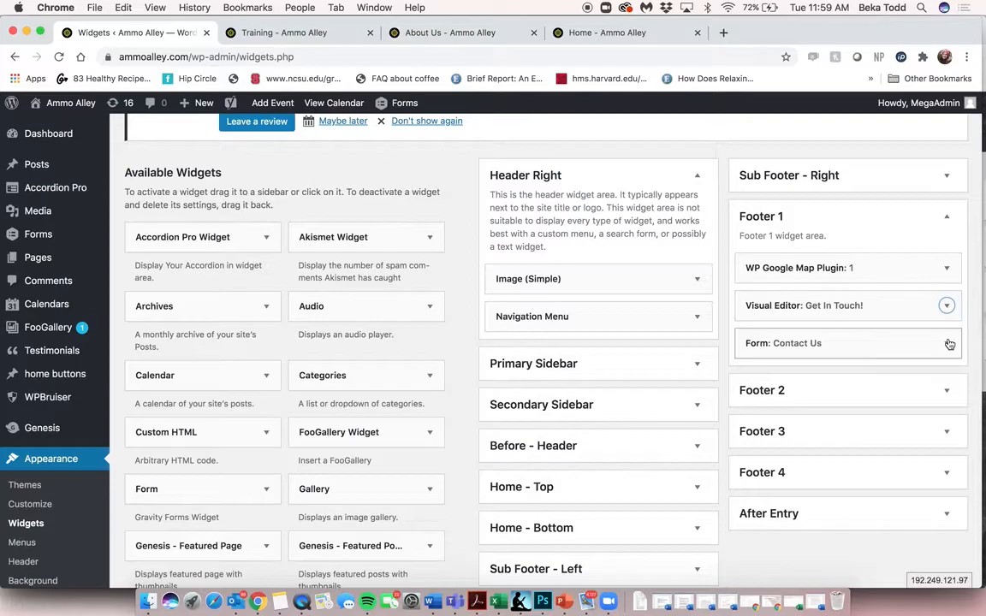
Expand the Contact Us form widget in Footer 1 and compare it with the contact form on the live Training page
{"action": "left_click", "coordinate": [948, 343]}
{"action": "scroll", "coordinate": [948, 343], "scroll_direction": "down", "scroll_amount": 2}
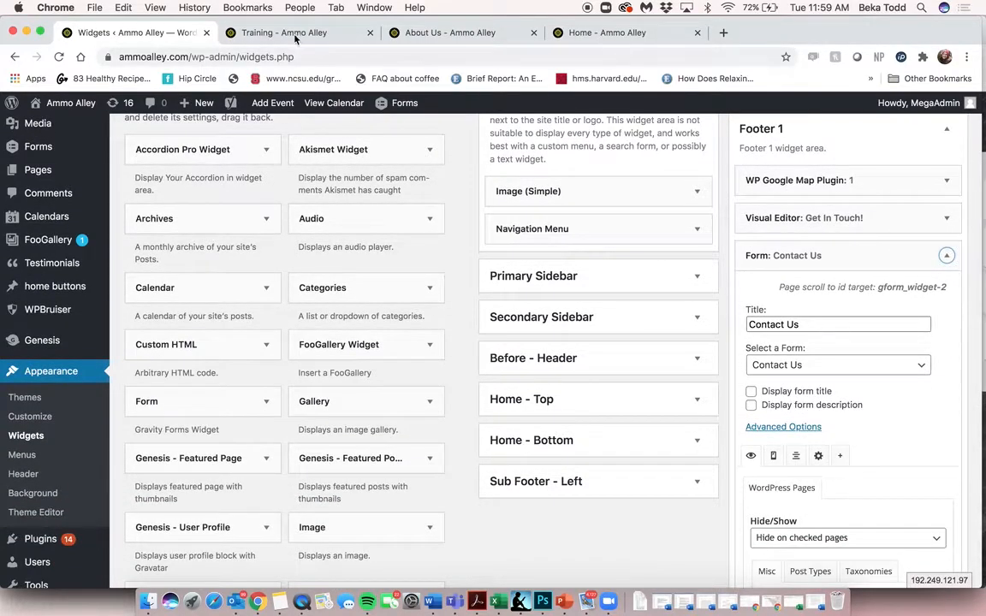
{"action": "left_click", "coordinate": [291, 34]}
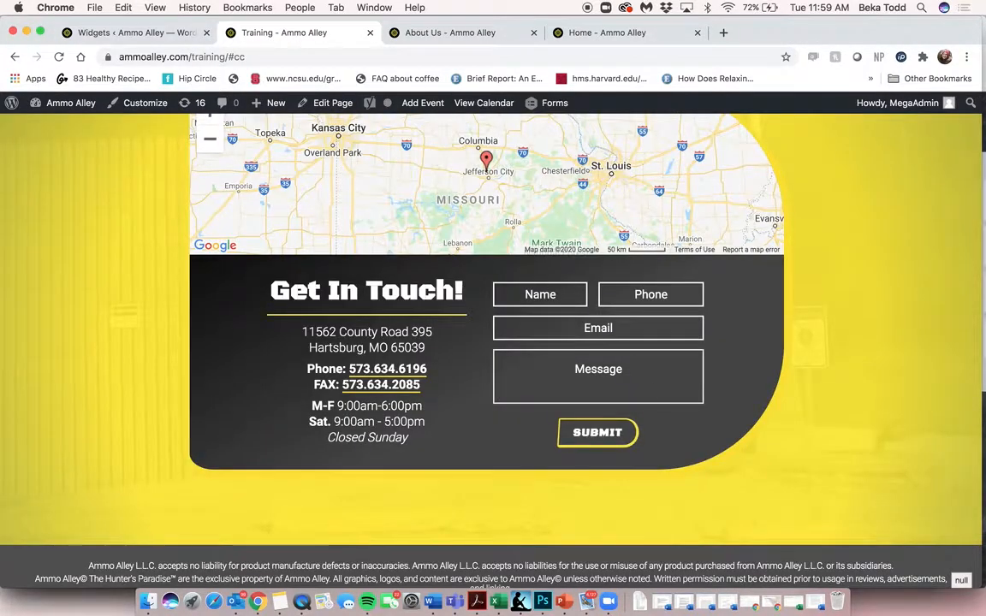
{"action": "scroll", "coordinate": [475, 469], "scroll_direction": "up", "scroll_amount": 4}
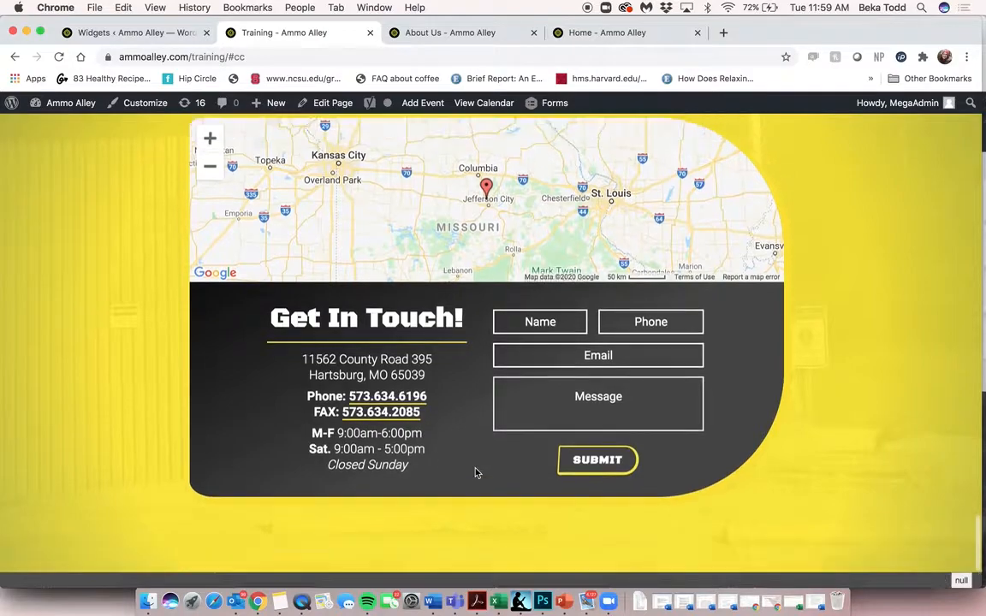
{"action": "left_click", "coordinate": [136, 34]}
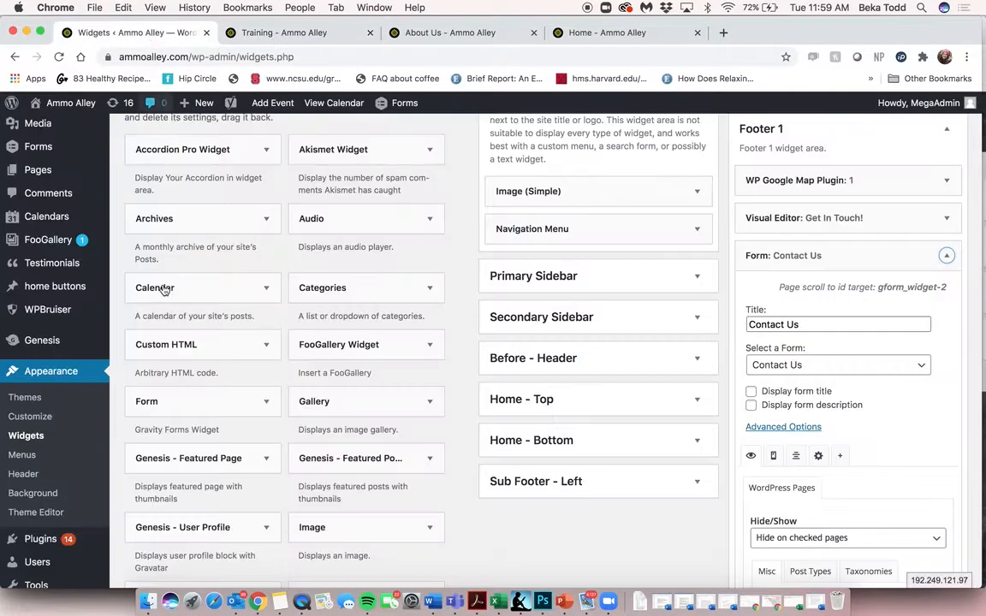
Open the Menus management page under Appearance and look over the Main Menu structure
{"action": "left_click", "coordinate": [26, 455]}
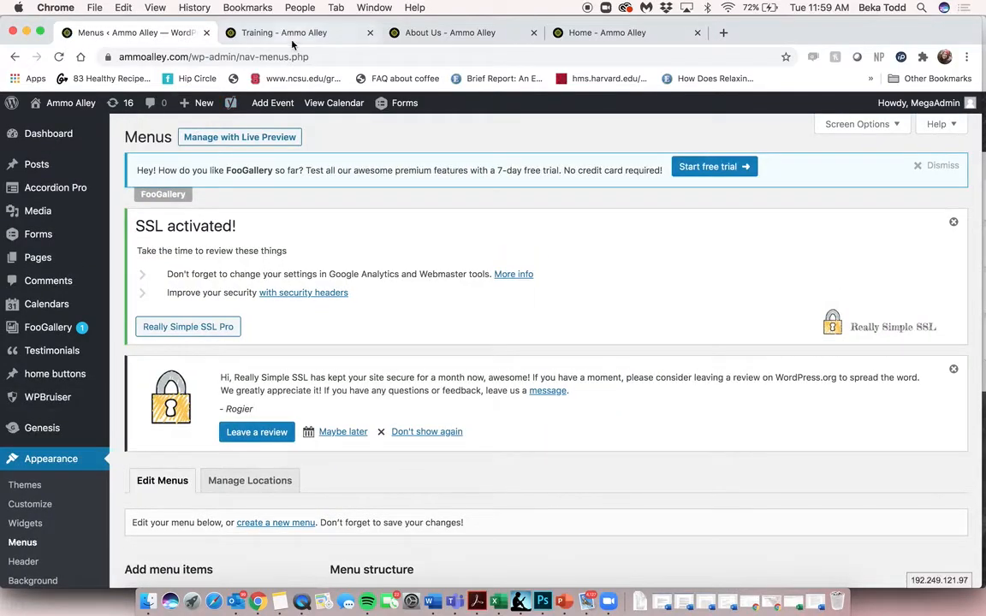
{"action": "left_click", "coordinate": [262, 34]}
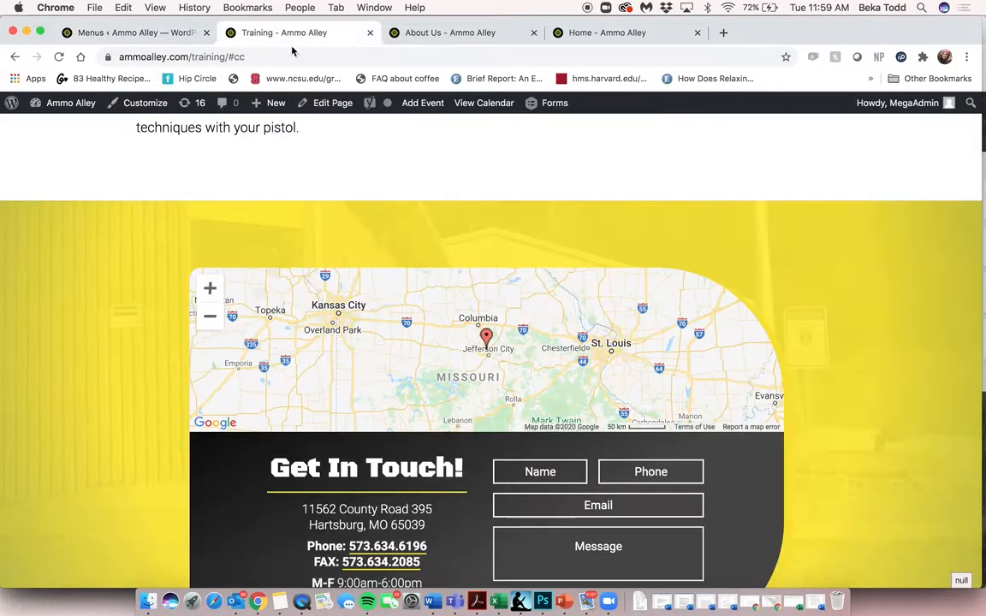
{"action": "scroll", "coordinate": [337, 260], "scroll_direction": "down", "scroll_amount": 5}
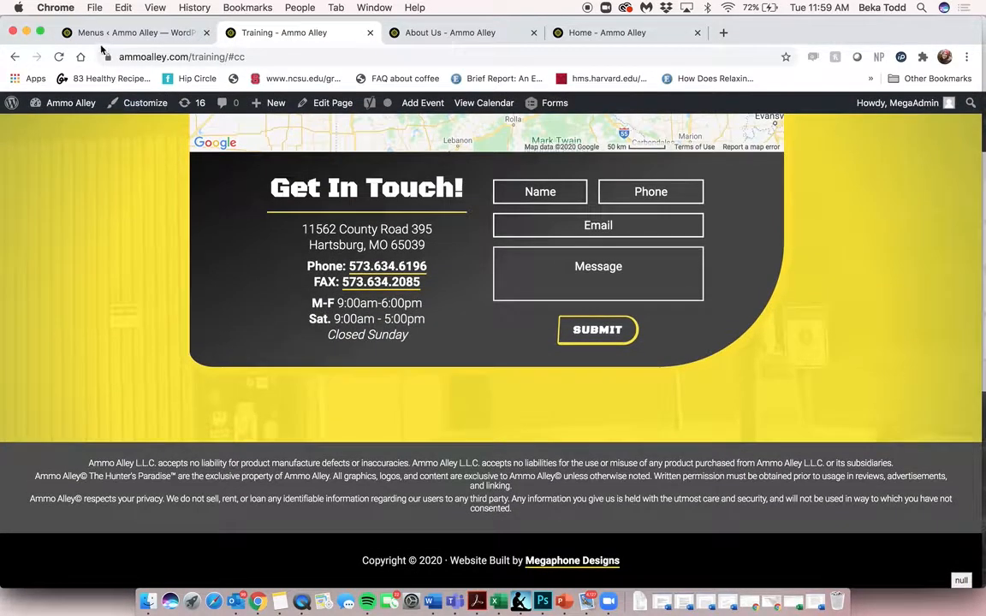
{"action": "left_click", "coordinate": [127, 34]}
{"action": "scroll", "coordinate": [449, 269], "scroll_direction": "down", "scroll_amount": 5}
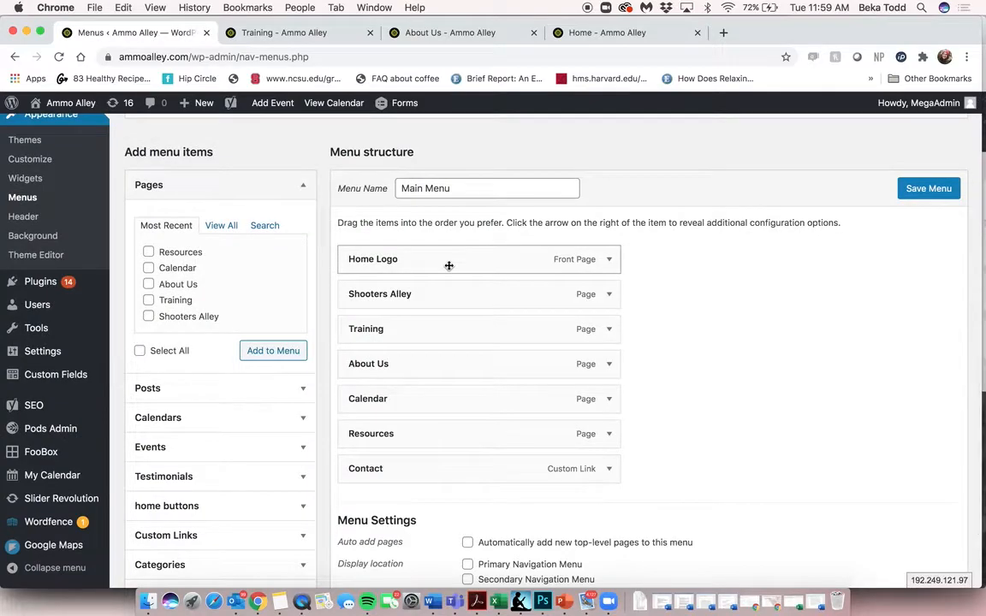
{"action": "scroll", "coordinate": [448, 267], "scroll_direction": "up", "scroll_amount": 1}
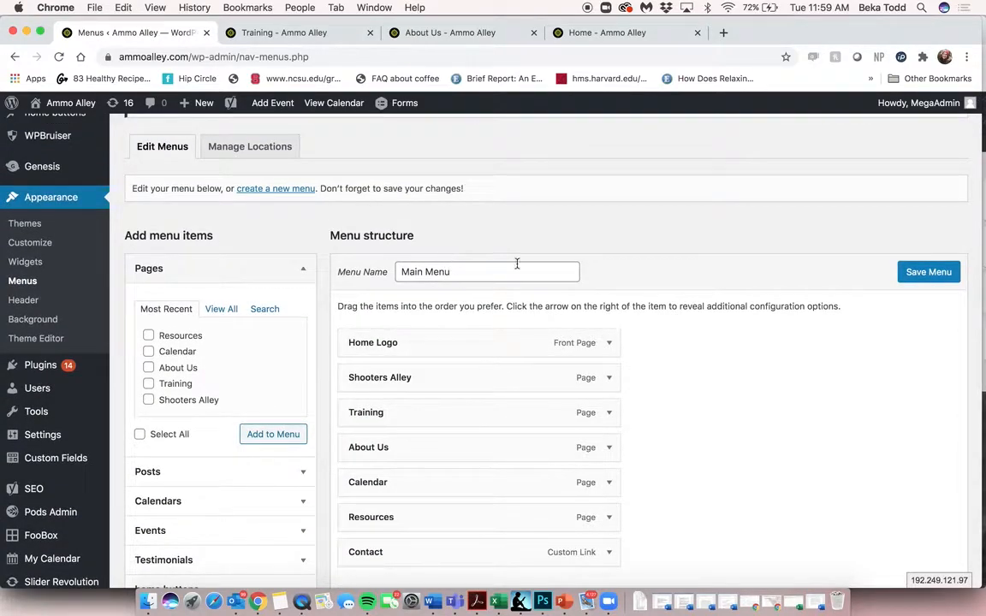
{"action": "scroll", "coordinate": [480, 264], "scroll_direction": "down", "scroll_amount": 2}
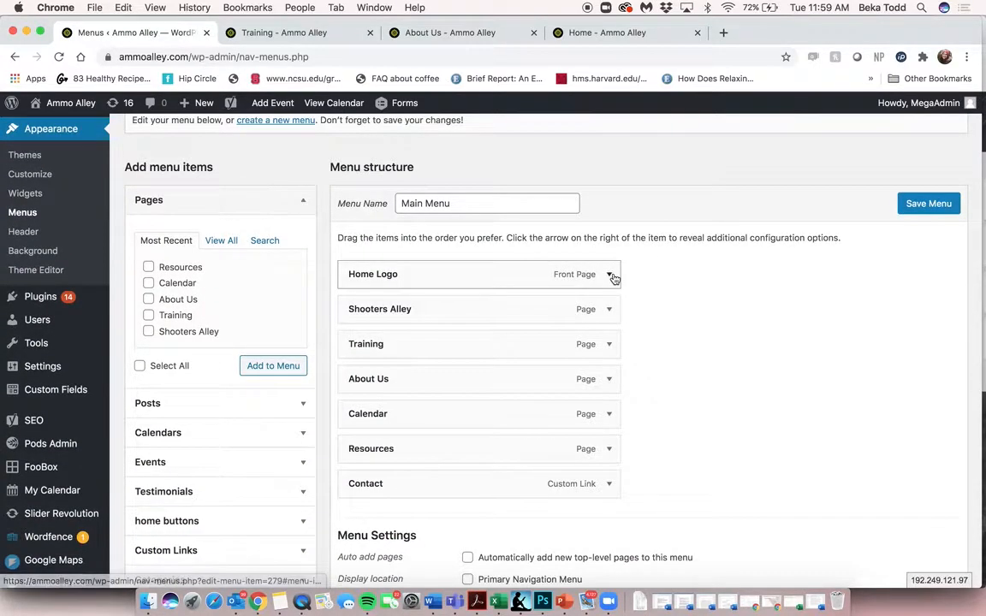
View the settings of the Home Logo and Calendar items in the Main Menu, collapsing each one again
{"action": "left_click", "coordinate": [610, 275]}
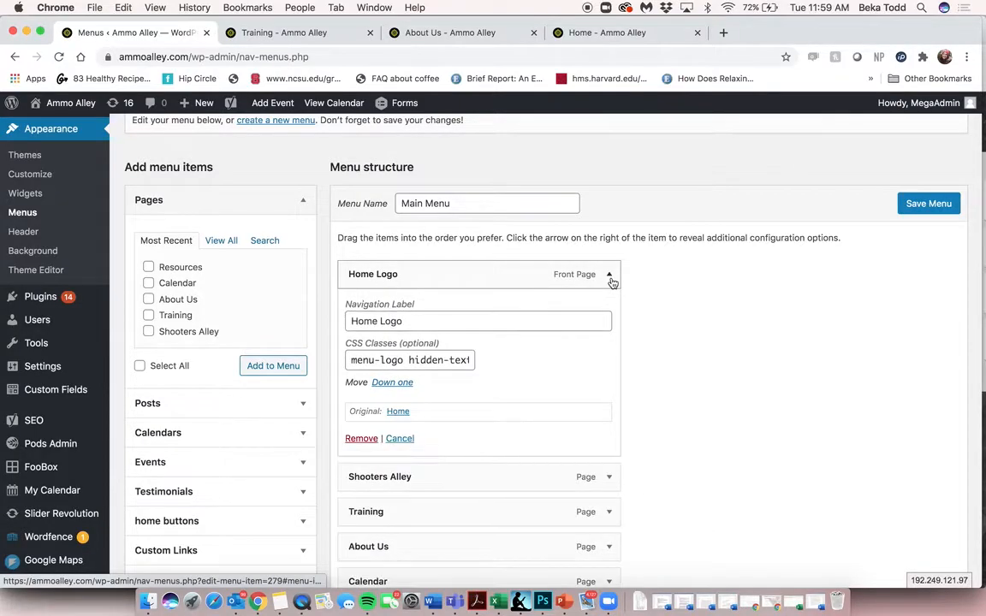
{"action": "left_click", "coordinate": [610, 277]}
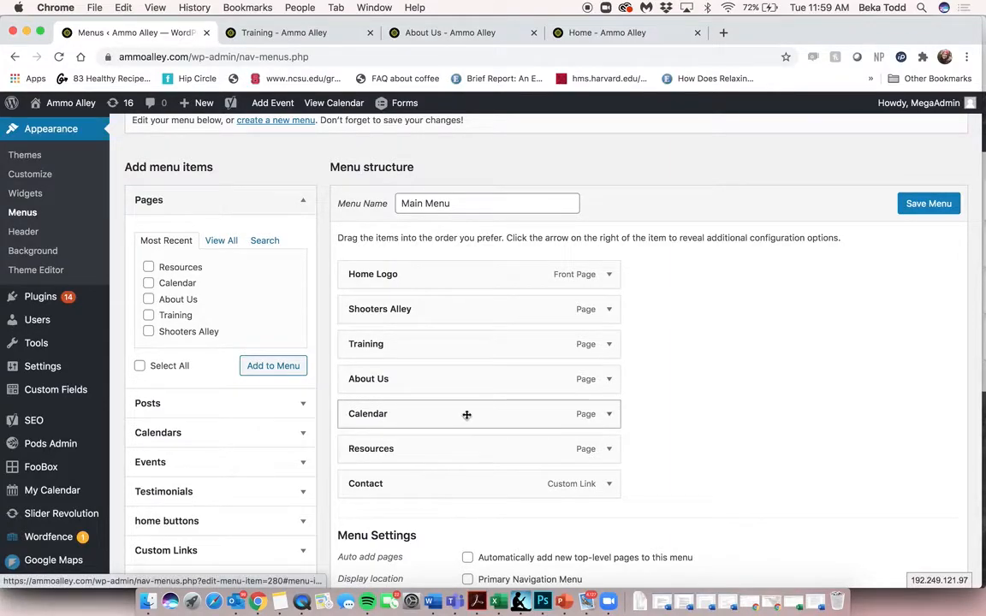
{"action": "left_click", "coordinate": [615, 423]}
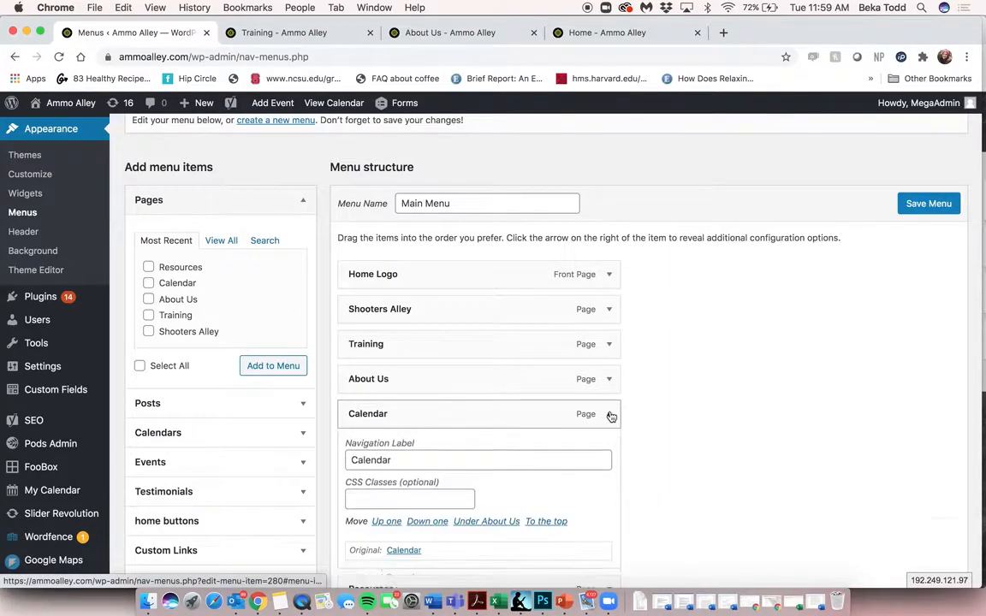
{"action": "double_click", "coordinate": [408, 460]}
{"action": "left_click", "coordinate": [608, 414]}
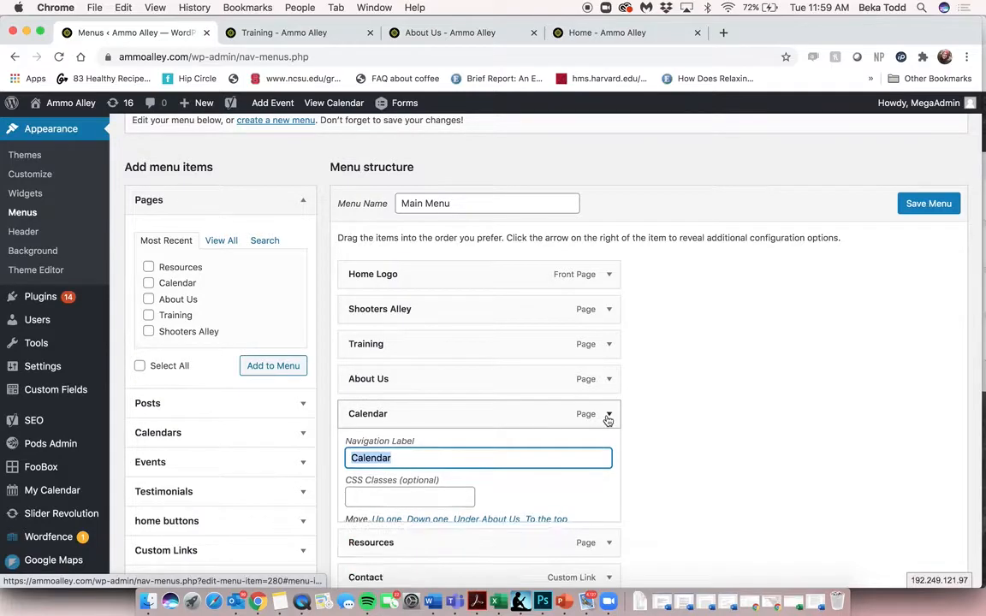
{"action": "scroll", "coordinate": [607, 418], "scroll_direction": "down", "scroll_amount": 1}
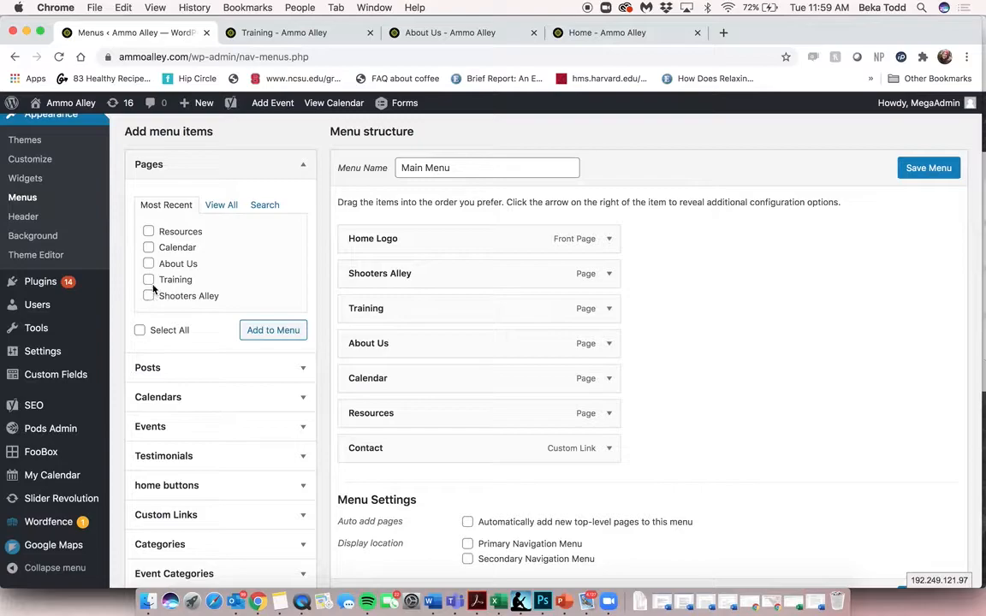
Look over the pages available for the menu and expand Custom Links to show its URL and Link Text fields
{"action": "left_click", "coordinate": [149, 231]}
{"action": "scroll", "coordinate": [220, 456], "scroll_direction": "down", "scroll_amount": 2}
{"action": "left_click", "coordinate": [221, 460]}
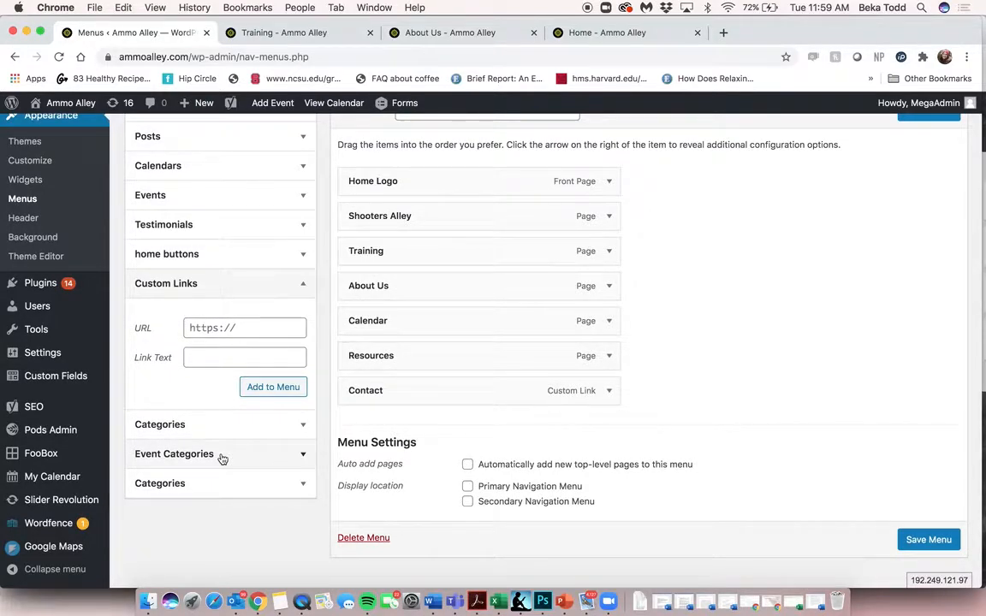
{"action": "left_click", "coordinate": [214, 358]}
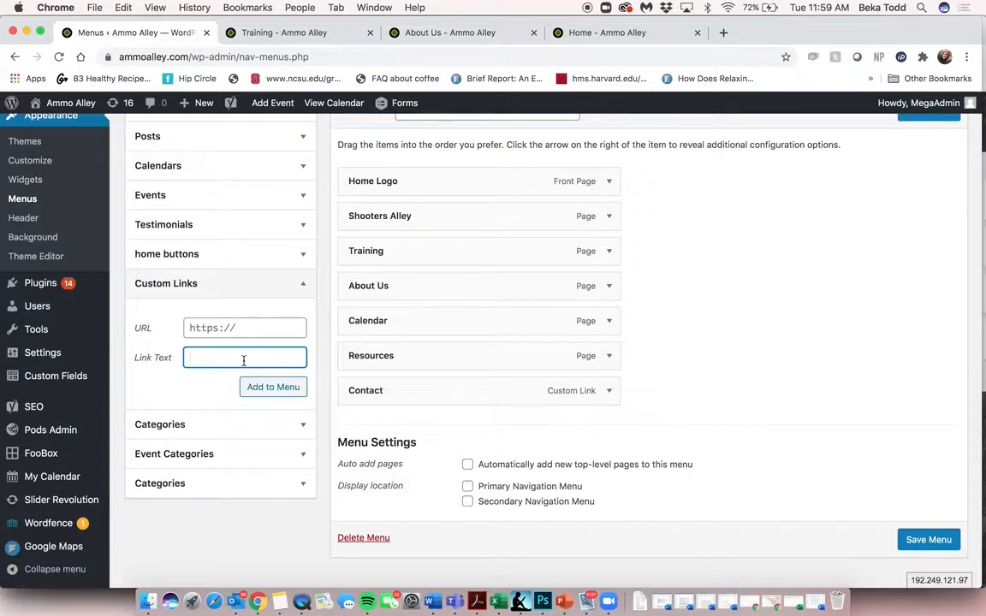
{"action": "left_click", "coordinate": [246, 328]}
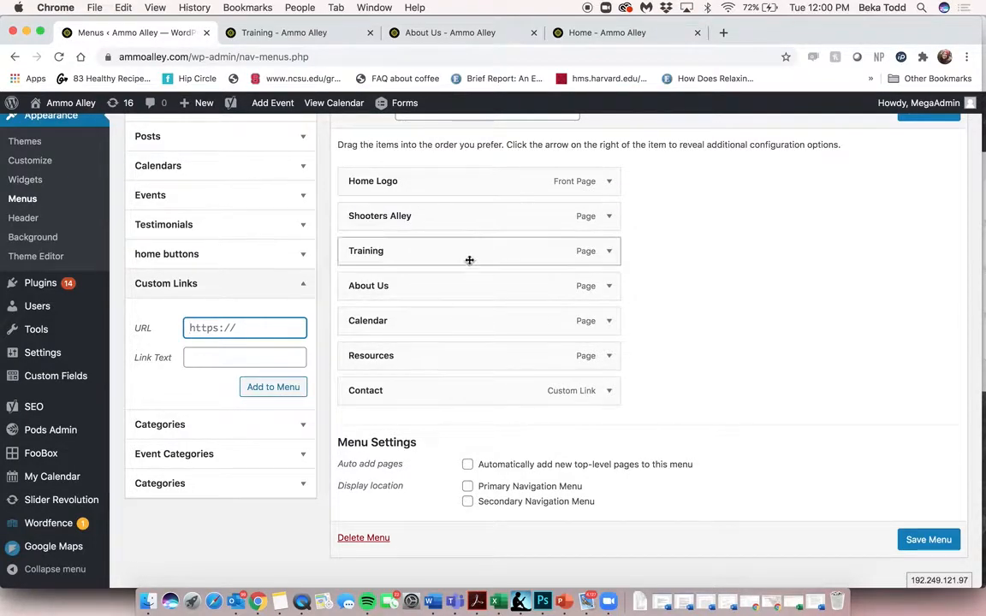
Compare the Main Menu's items with the navigation bar on the live Training page and return to the menu editor
{"action": "mouse_move", "coordinate": [431, 391]}
{"action": "left_mouse_down"}
{"action": "mouse_move", "coordinate": [454, 390]}
{"action": "mouse_move", "coordinate": [437, 392]}
{"action": "left_mouse_up"}
{"action": "left_click", "coordinate": [291, 32]}
{"action": "scroll", "coordinate": [517, 169], "scroll_direction": "up", "scroll_amount": 15}
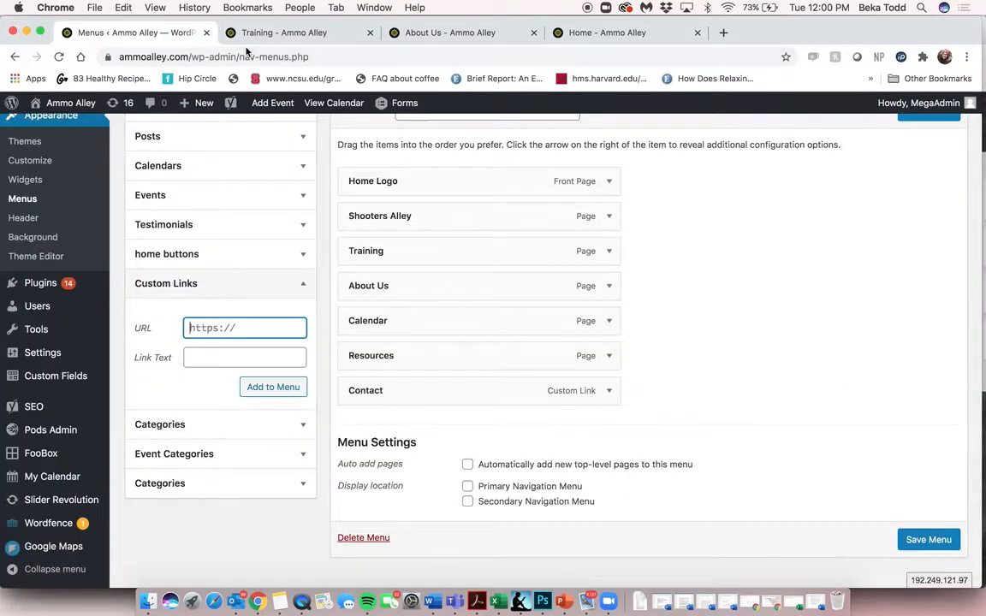
{"action": "left_click", "coordinate": [223, 37]}
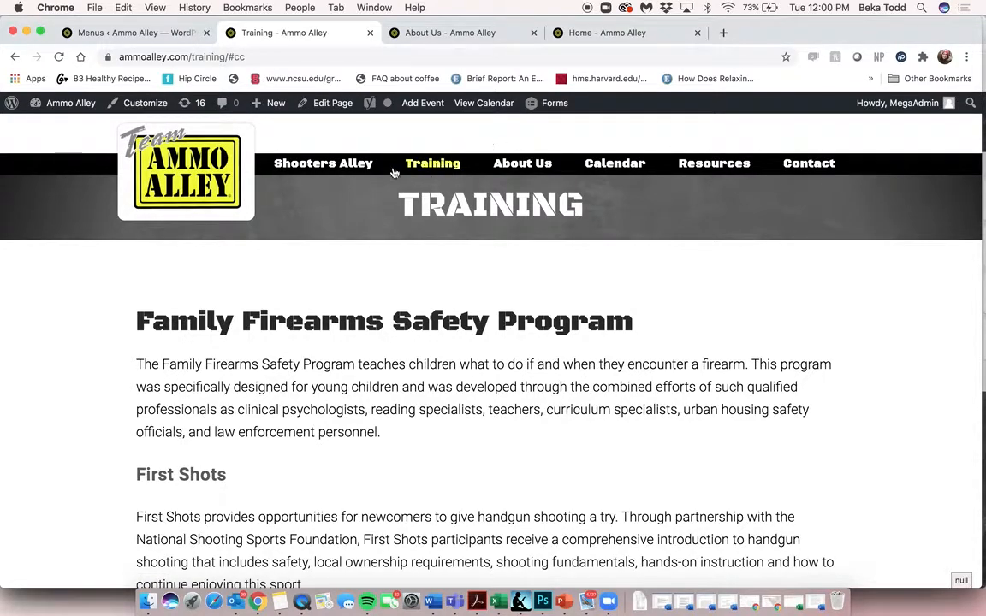
{"action": "left_click", "coordinate": [133, 34]}
{"action": "scroll", "coordinate": [342, 354], "scroll_direction": "up", "scroll_amount": 5}
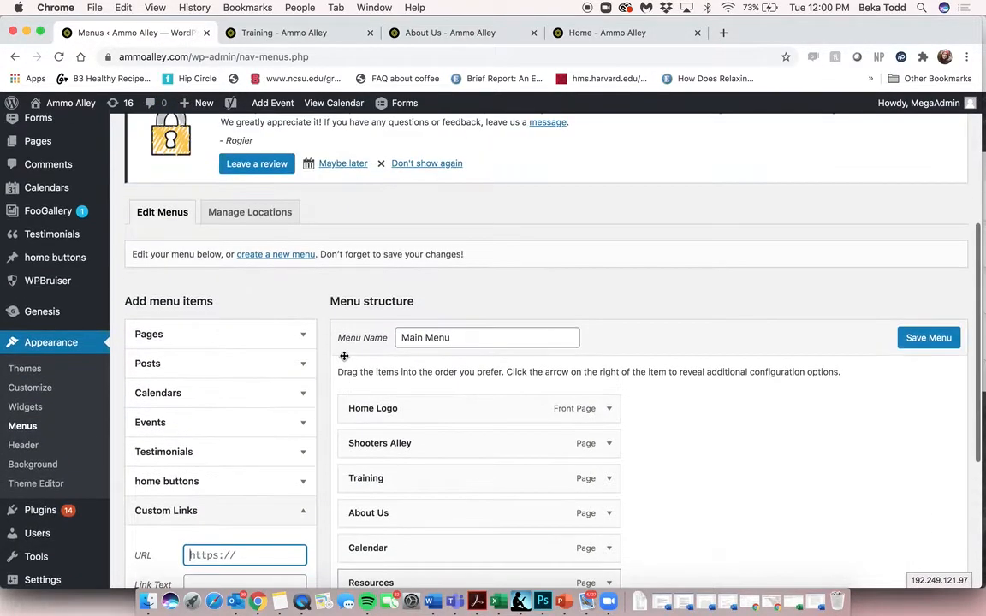
{"action": "scroll", "coordinate": [344, 360], "scroll_direction": "down", "scroll_amount": 2}
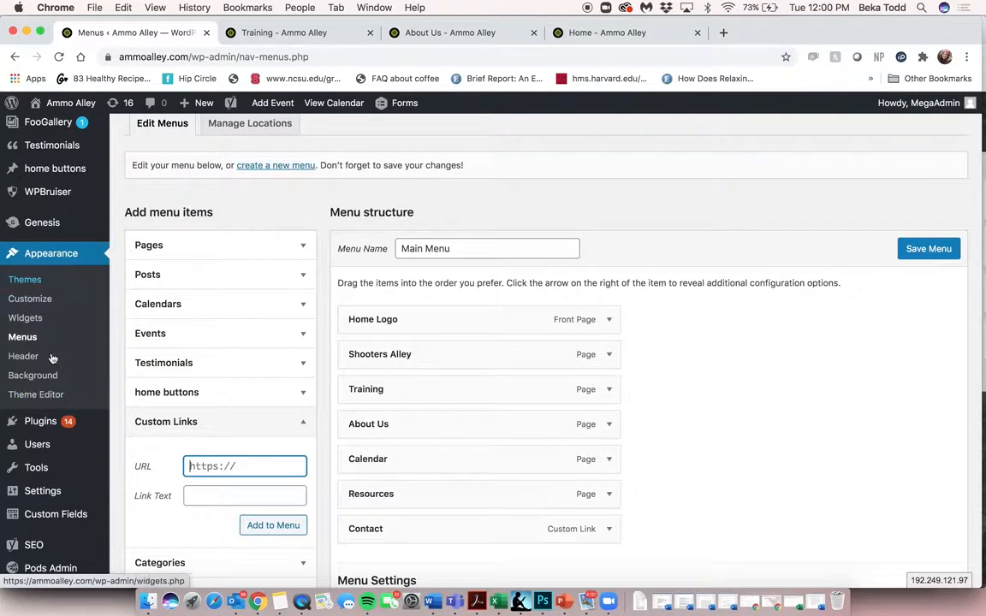
Open the list of all site users and look over the existing accounts and their roles
{"action": "mouse_move", "coordinate": [57, 423]}
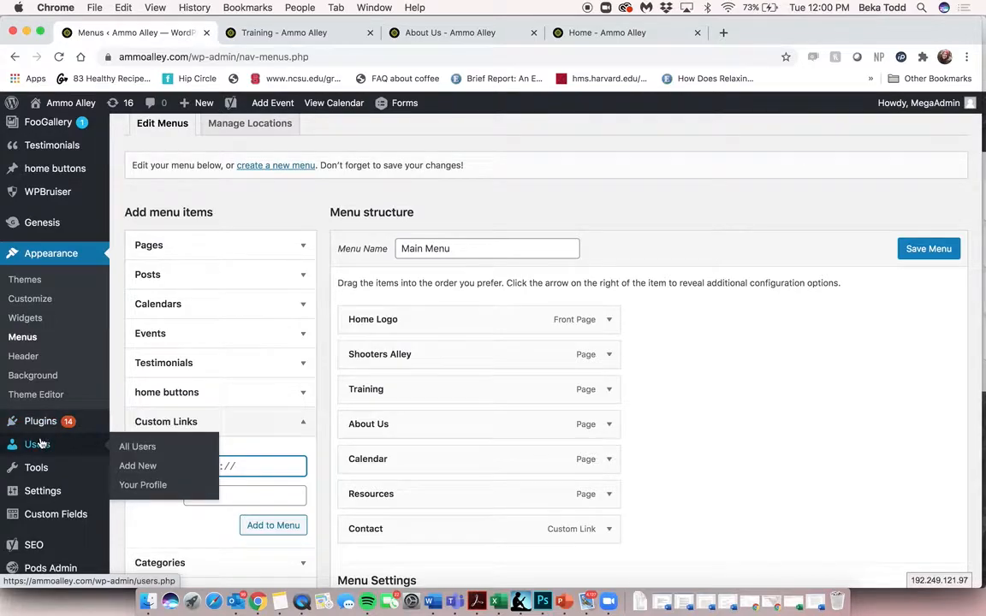
{"action": "left_click", "coordinate": [36, 444]}
{"action": "left_click", "coordinate": [589, 218]}
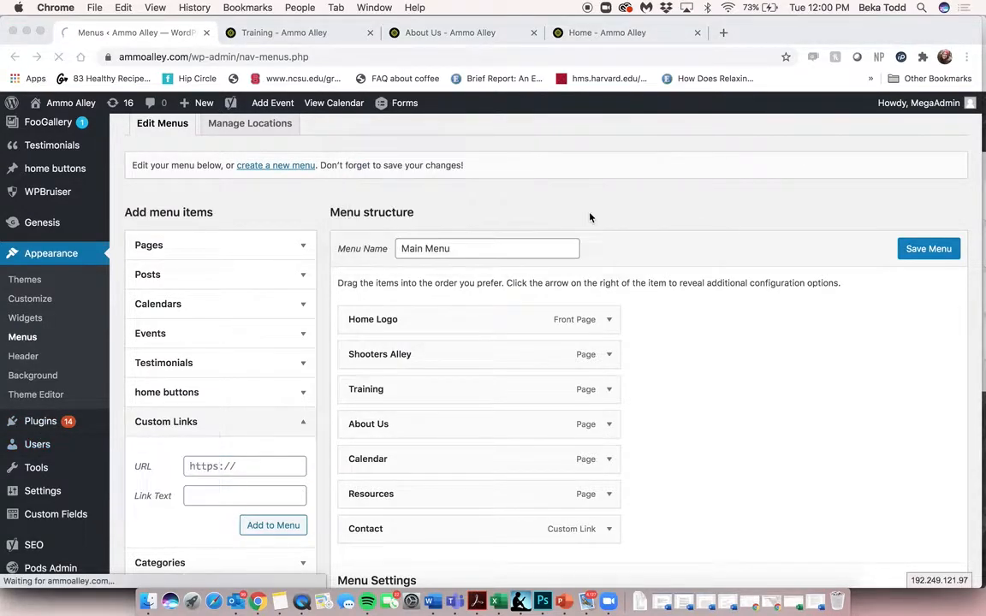
{"action": "scroll", "coordinate": [397, 428], "scroll_direction": "down", "scroll_amount": 3}
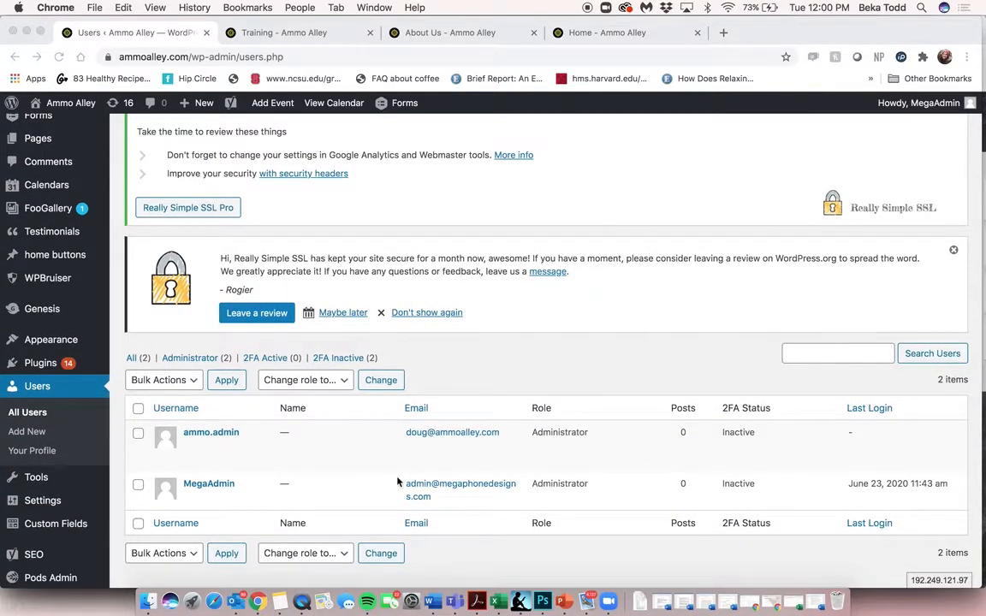
Open the first administrator account in the user list and look through its profile, password and layout settings
{"action": "left_click", "coordinate": [204, 439]}
{"action": "left_click", "coordinate": [191, 447]}
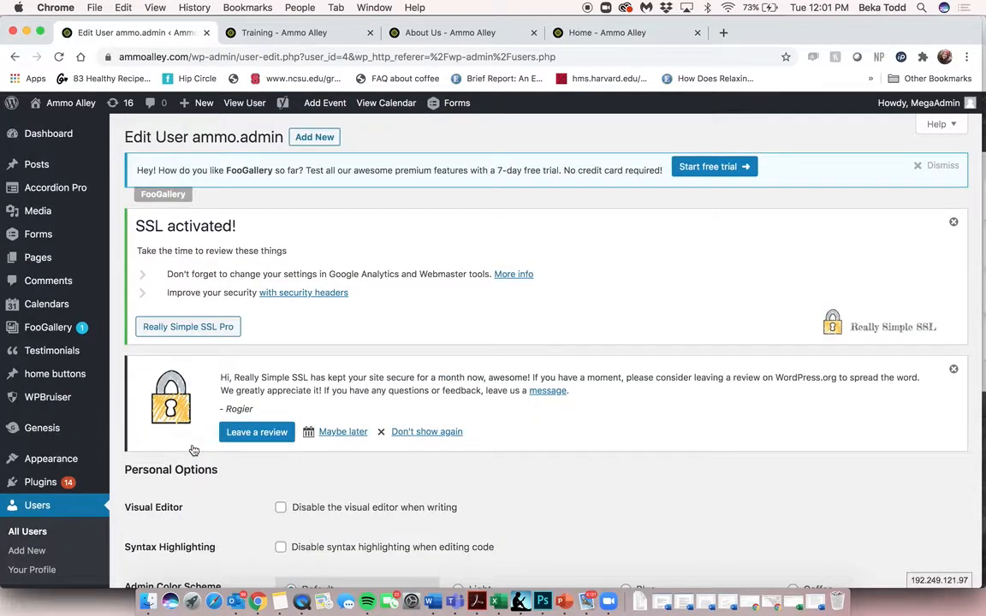
{"action": "scroll", "coordinate": [192, 449], "scroll_direction": "down", "scroll_amount": 10}
{"action": "scroll", "coordinate": [194, 450], "scroll_direction": "down", "scroll_amount": 15}
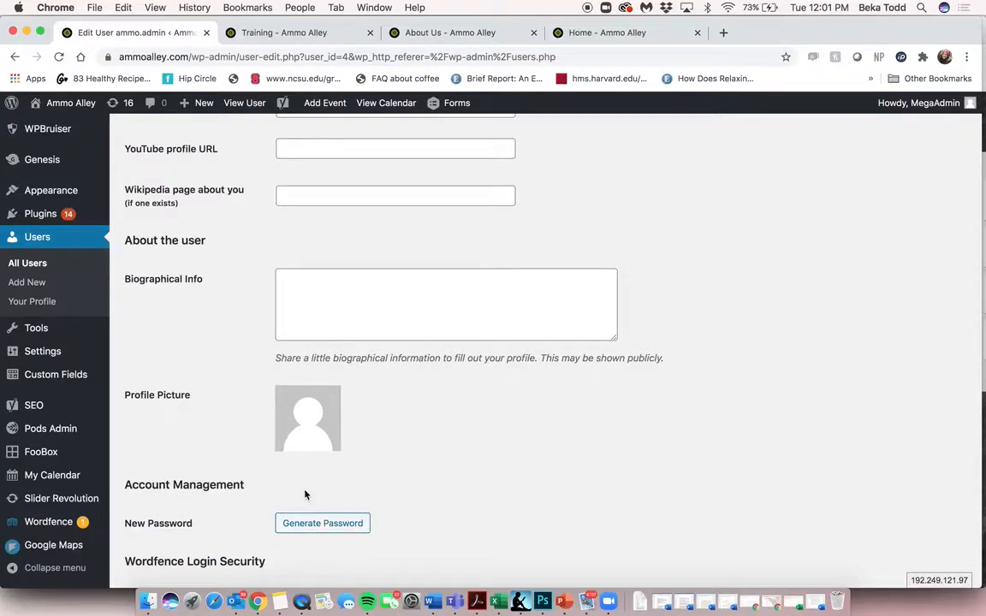
{"action": "scroll", "coordinate": [305, 495], "scroll_direction": "down", "scroll_amount": 10}
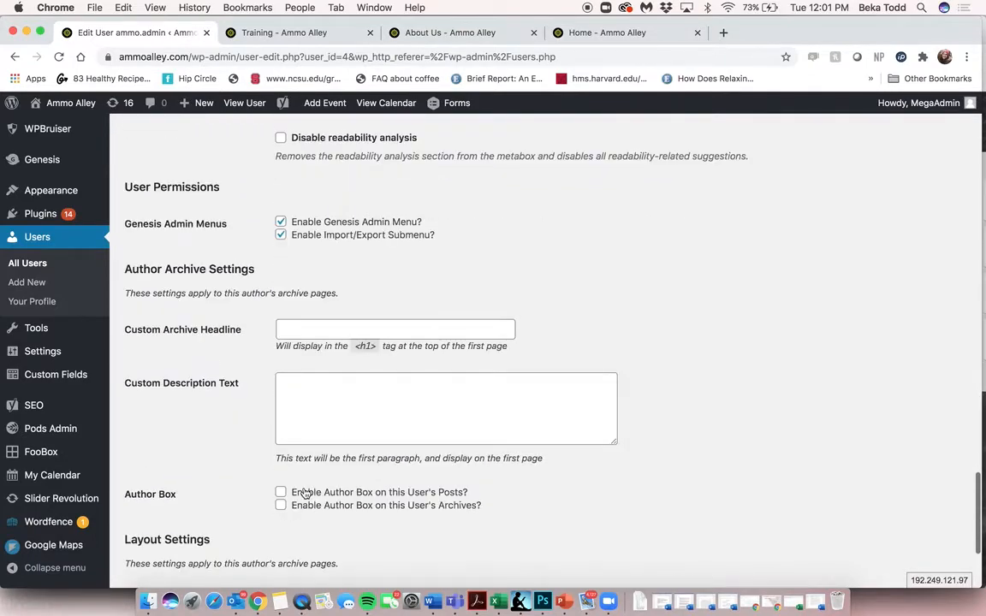
{"action": "scroll", "coordinate": [304, 495], "scroll_direction": "down", "scroll_amount": 5}
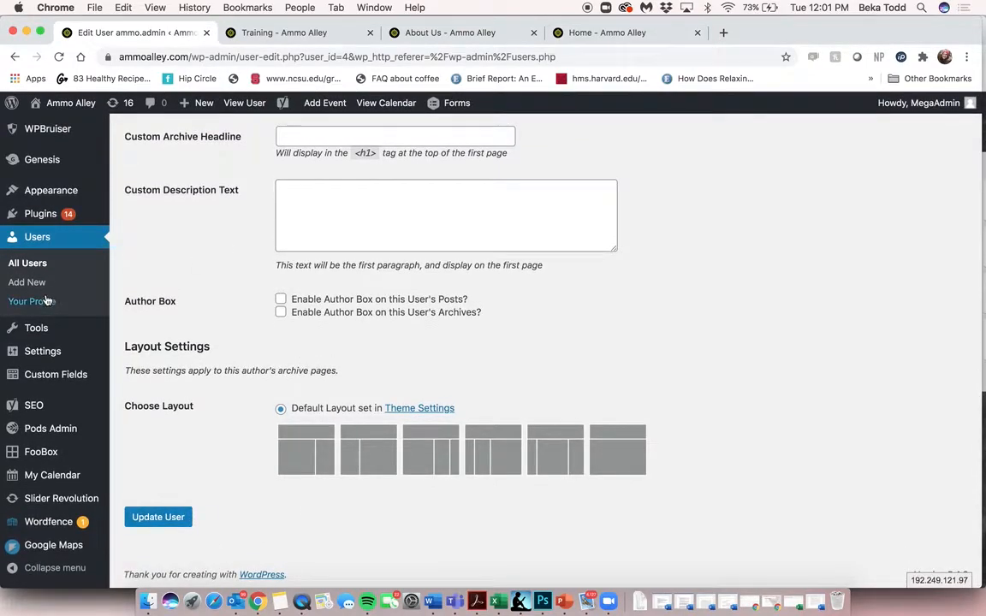
Open the Add New User form and look over its Username, Email, name and password fields
{"action": "left_click", "coordinate": [37, 286]}
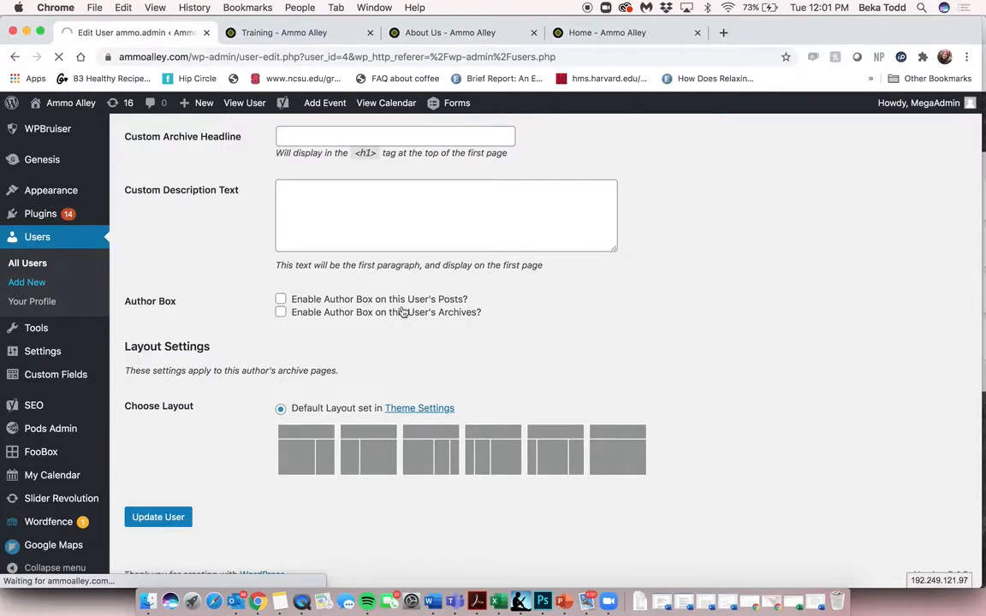
{"action": "scroll", "coordinate": [402, 311], "scroll_direction": "down", "scroll_amount": 3}
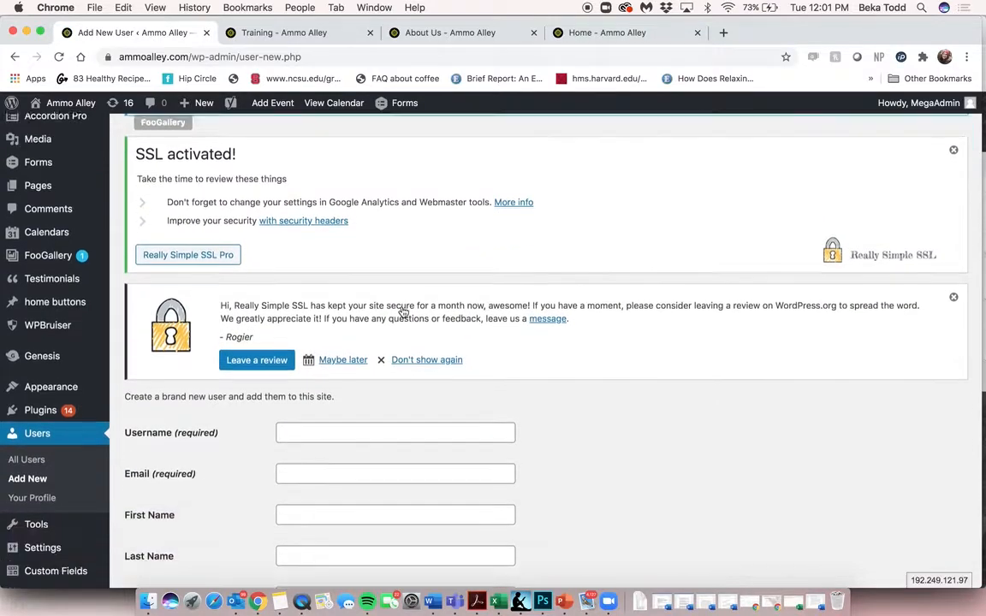
{"action": "left_click", "coordinate": [351, 356]}
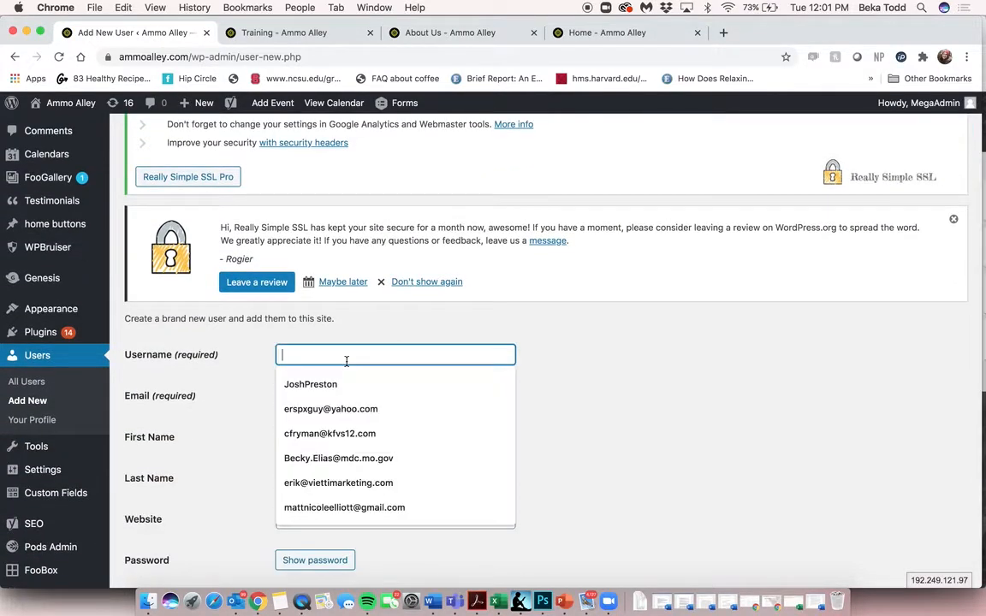
{"action": "left_click", "coordinate": [242, 391]}
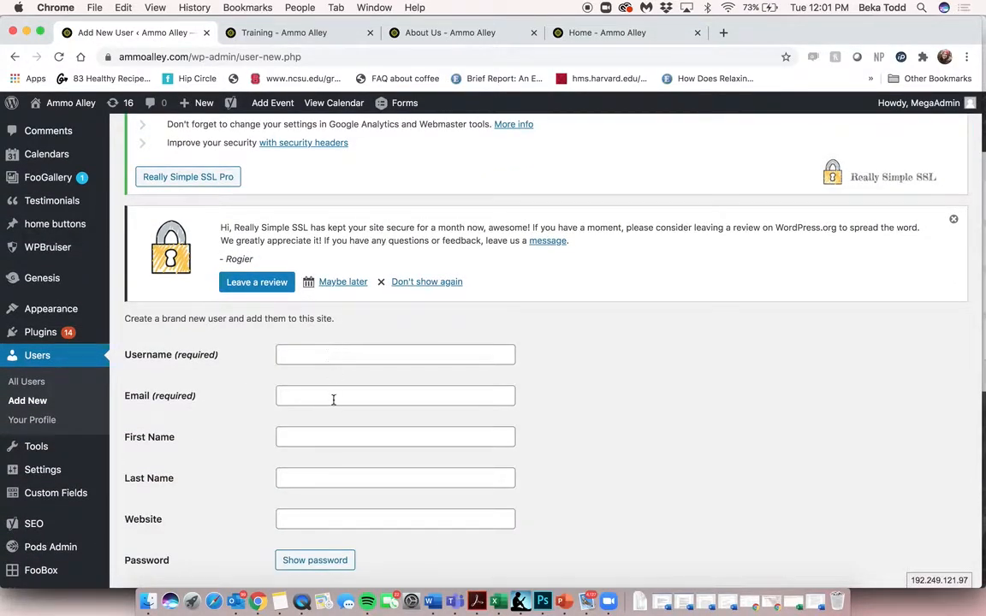
{"action": "left_click", "coordinate": [332, 398]}
{"action": "left_click", "coordinate": [254, 427]}
{"action": "scroll", "coordinate": [253, 427], "scroll_direction": "down", "scroll_amount": 3}
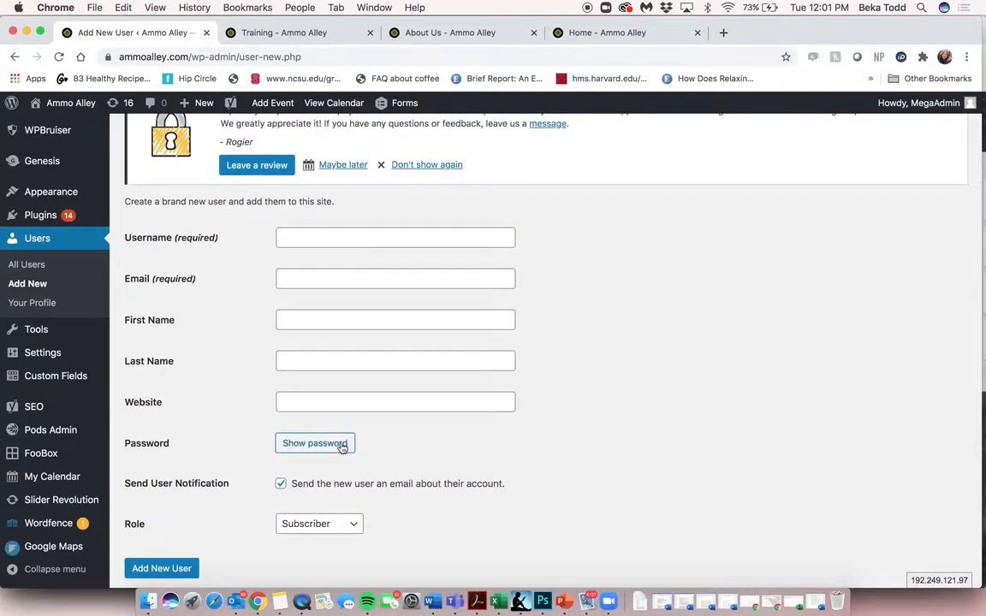
View the roles available for a new user, up to Administrator, and keep Subscriber selected
{"action": "left_click", "coordinate": [352, 526]}
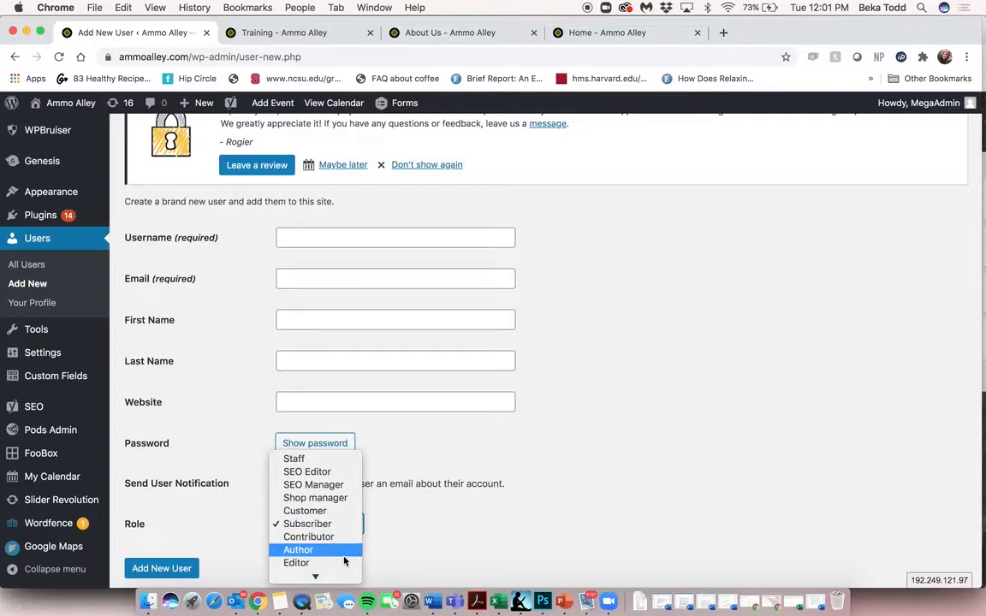
{"action": "scroll", "coordinate": [341, 531], "scroll_direction": "down", "scroll_amount": 1}
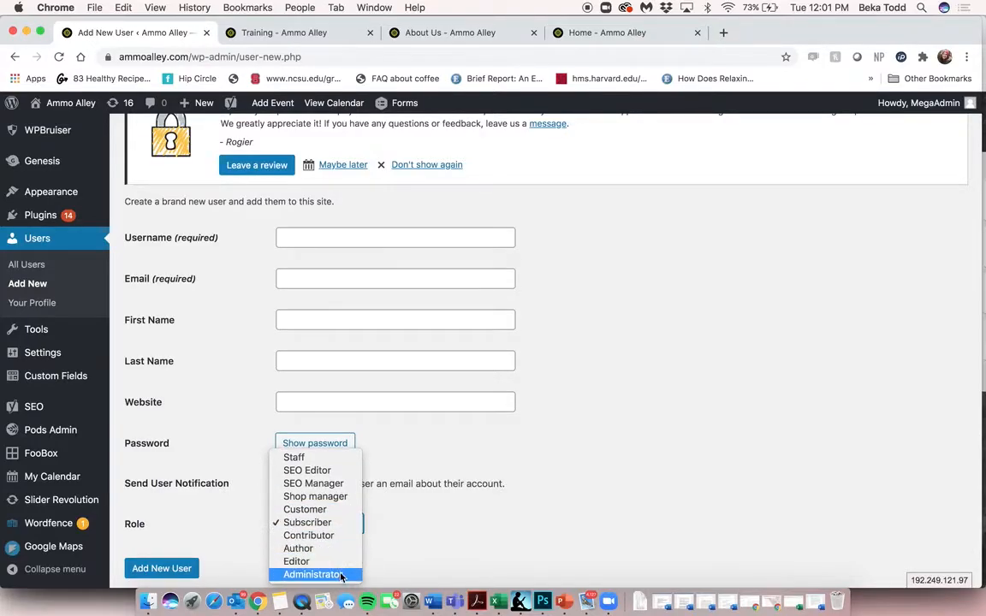
{"action": "left_click", "coordinate": [445, 557]}
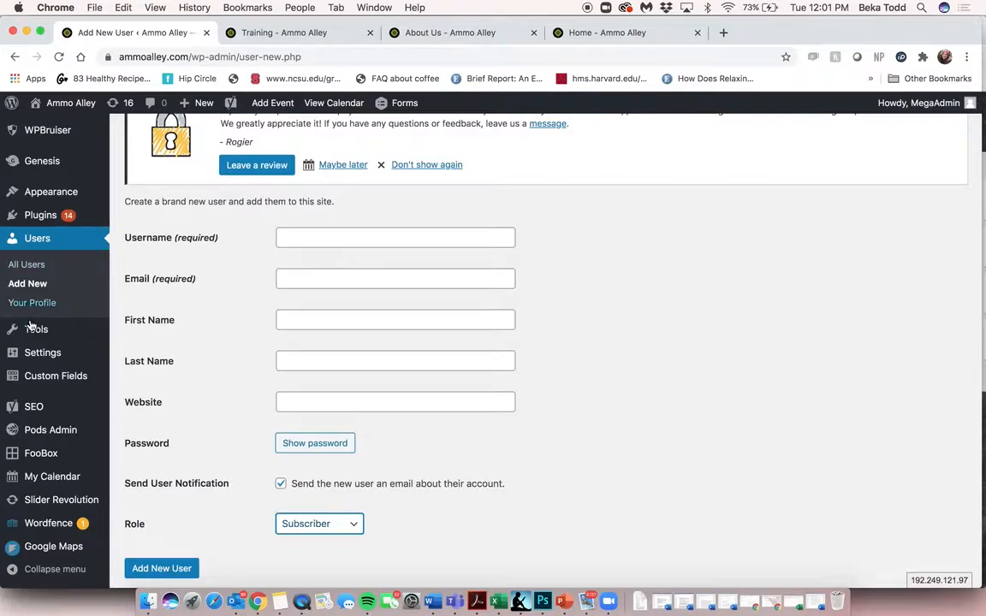
Open the Slider Revolution plugin page from the WordPress admin
{"action": "mouse_move", "coordinate": [31, 325]}
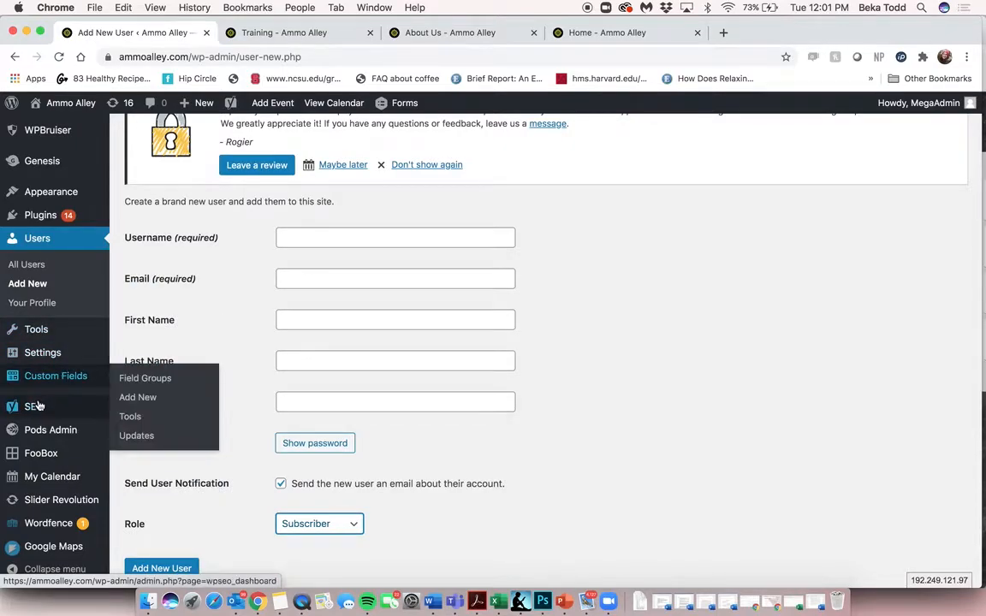
{"action": "mouse_move", "coordinate": [51, 445]}
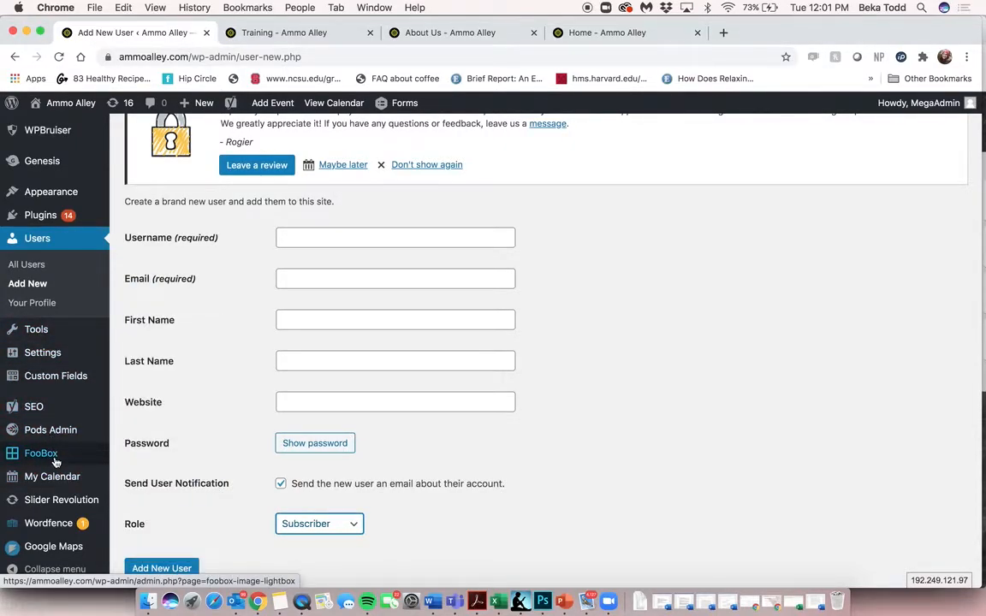
{"action": "scroll", "coordinate": [56, 460], "scroll_direction": "down", "scroll_amount": 2}
{"action": "mouse_move", "coordinate": [58, 405]}
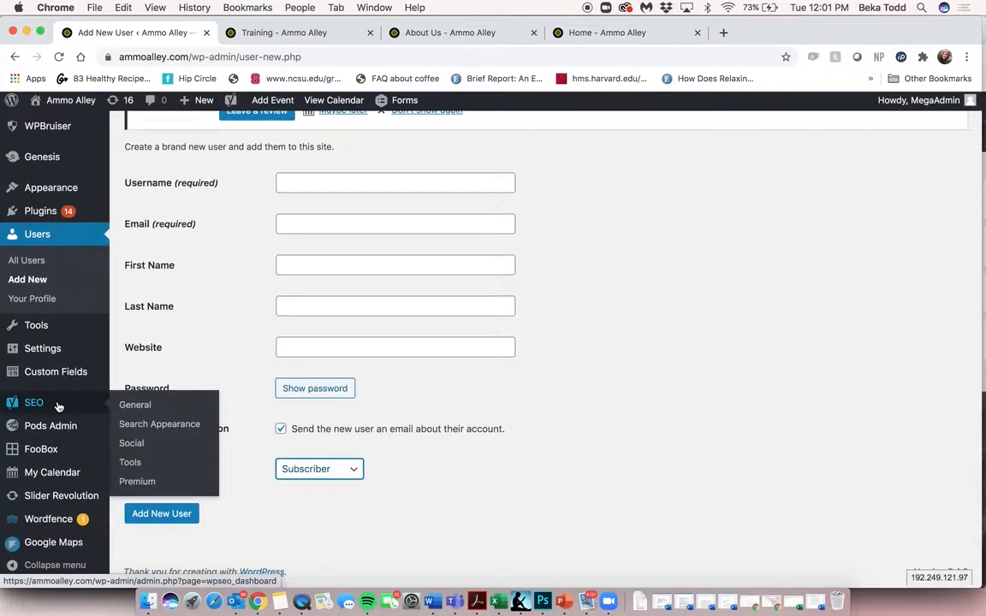
{"action": "mouse_move", "coordinate": [56, 489]}
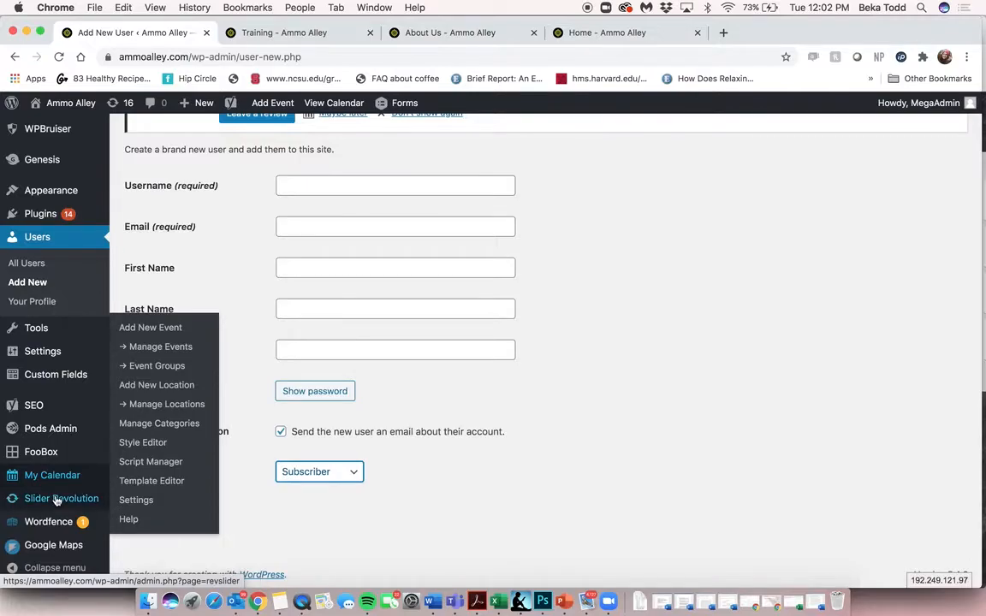
{"action": "left_click", "coordinate": [57, 501]}
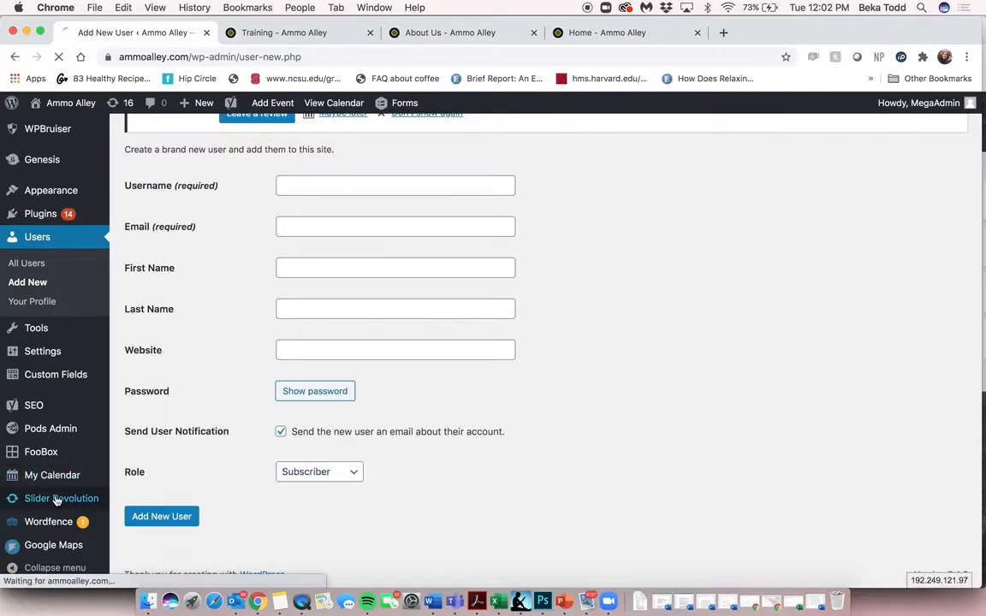
View the slider on the live Ammo Alley home page and return to the Slider Revolution overview
{"action": "left_click", "coordinate": [248, 33]}
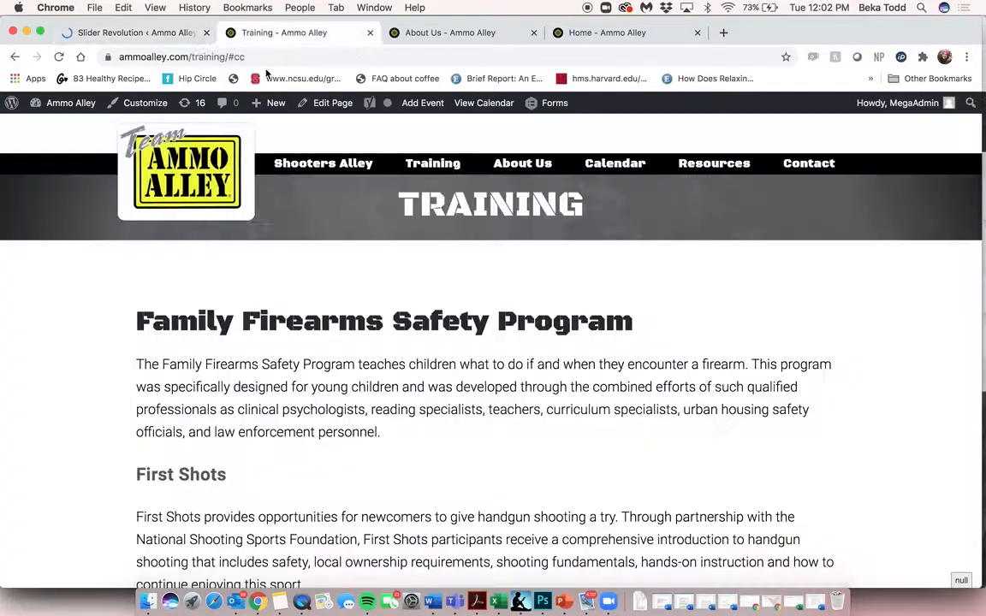
{"action": "mouse_move", "coordinate": [265, 103]}
{"action": "left_click", "coordinate": [265, 233]}
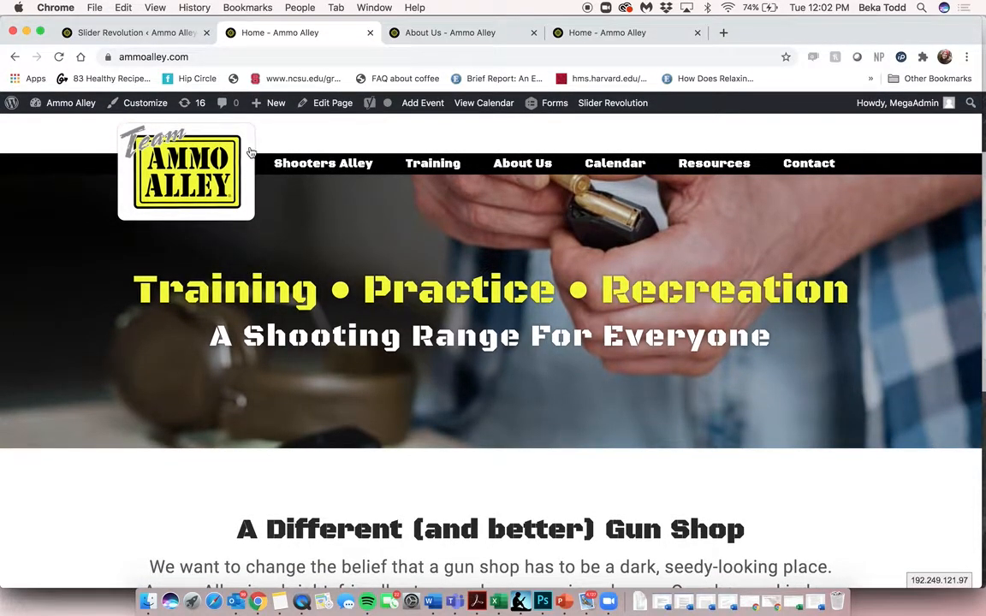
{"action": "left_click", "coordinate": [124, 32]}
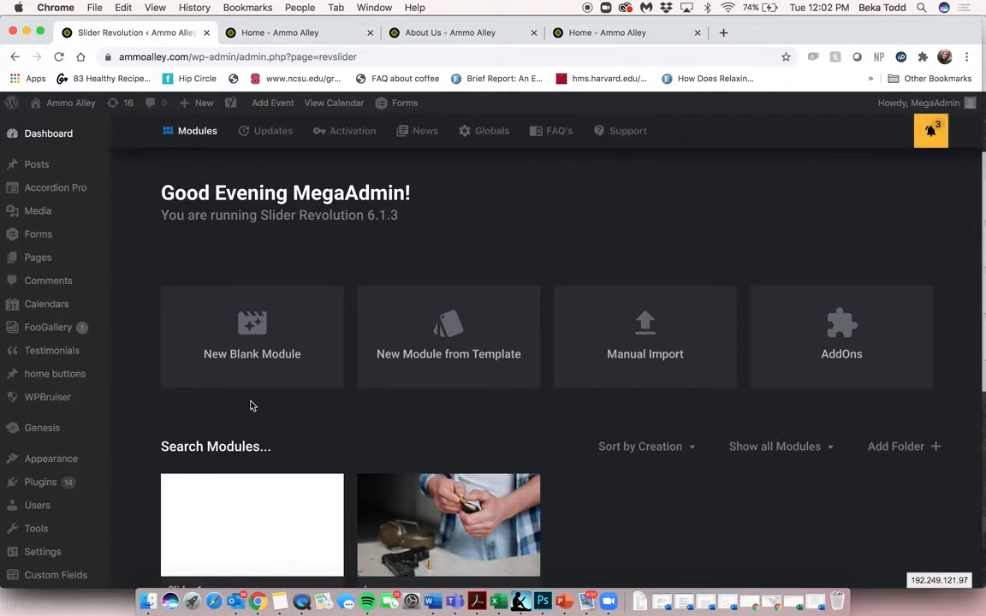
Open the "home" slider module in the Slider Revolution editor
{"action": "scroll", "coordinate": [251, 406], "scroll_direction": "down", "scroll_amount": 2}
{"action": "scroll", "coordinate": [251, 405], "scroll_direction": "down", "scroll_amount": 2}
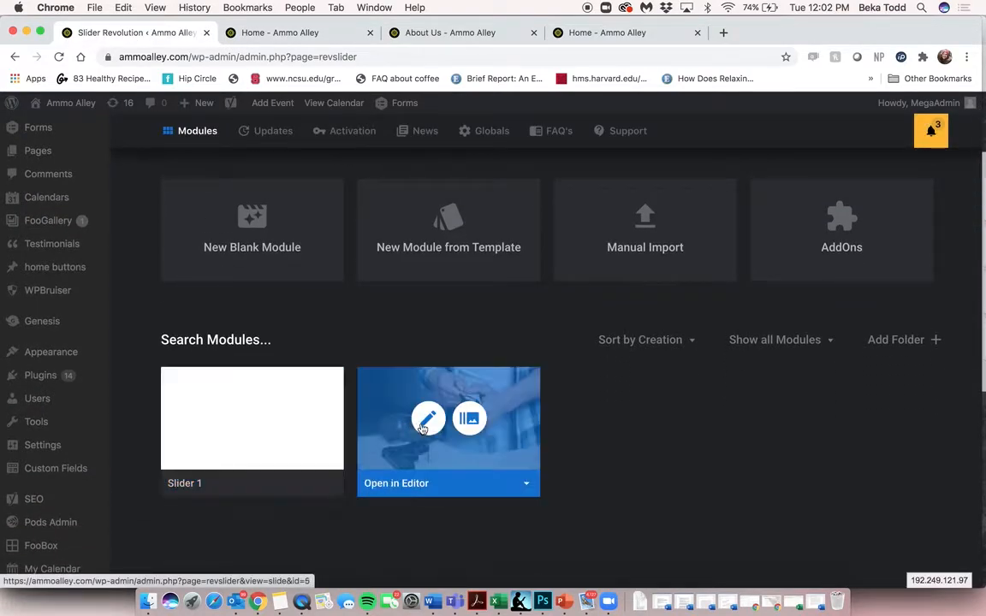
{"action": "scroll", "coordinate": [249, 419], "scroll_direction": "up", "scroll_amount": 3}
{"action": "scroll", "coordinate": [249, 419], "scroll_direction": "down", "scroll_amount": 5}
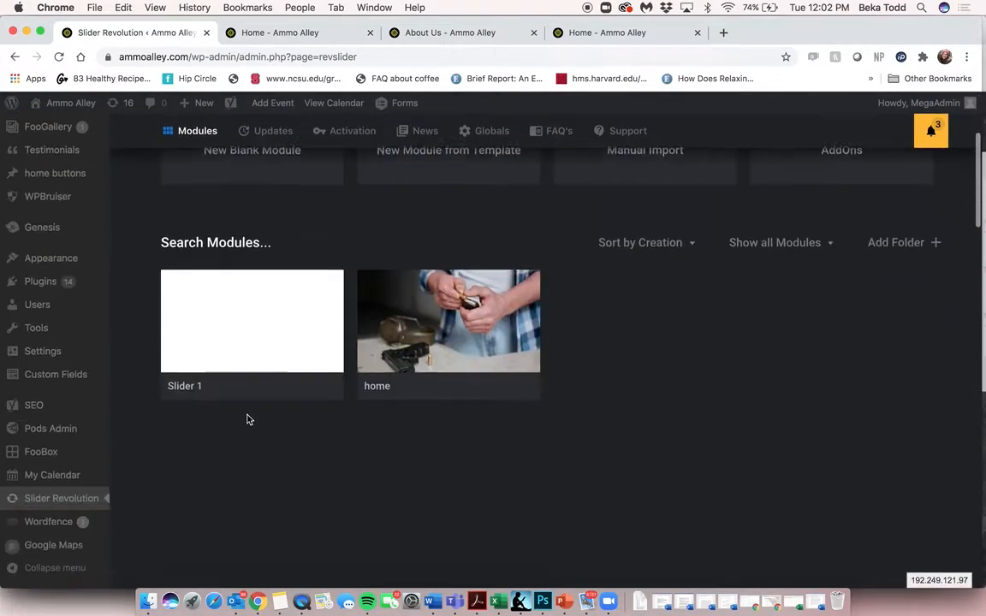
{"action": "mouse_move", "coordinate": [429, 322]}
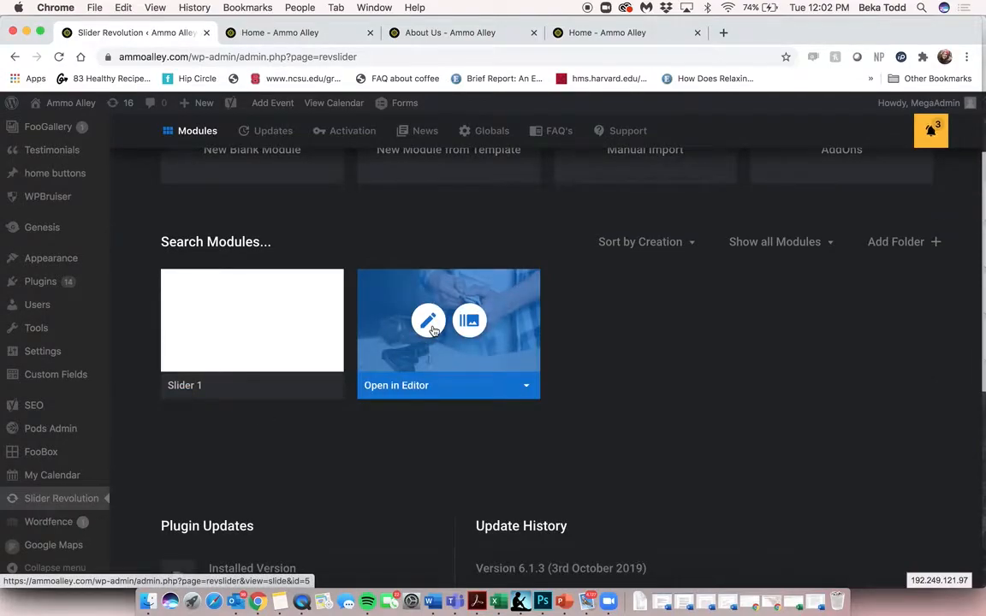
{"action": "left_click", "coordinate": [433, 330]}
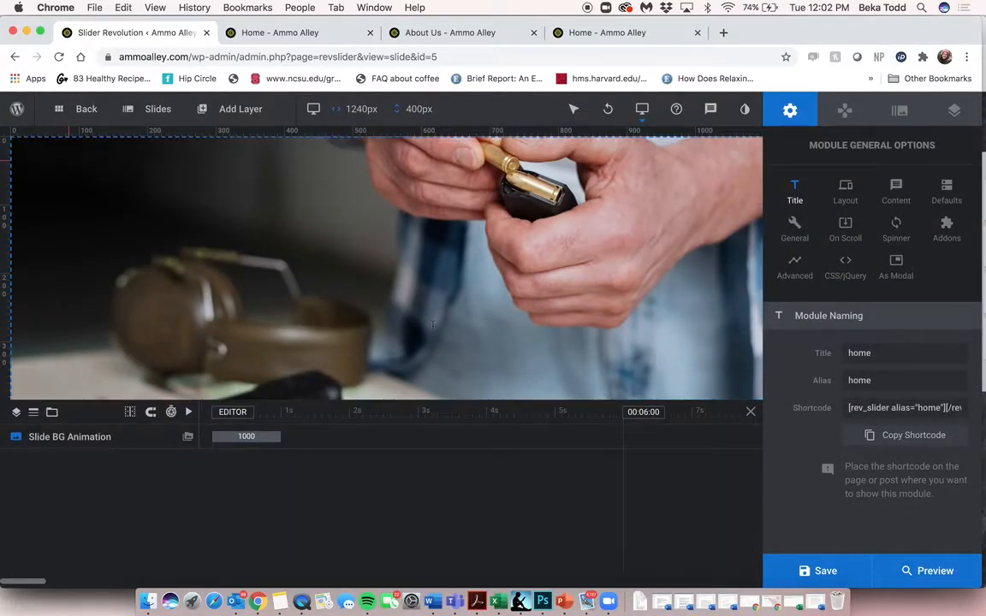
View slides #2, #3 and #4 of the home slider one after another
{"action": "mouse_move", "coordinate": [172, 107]}
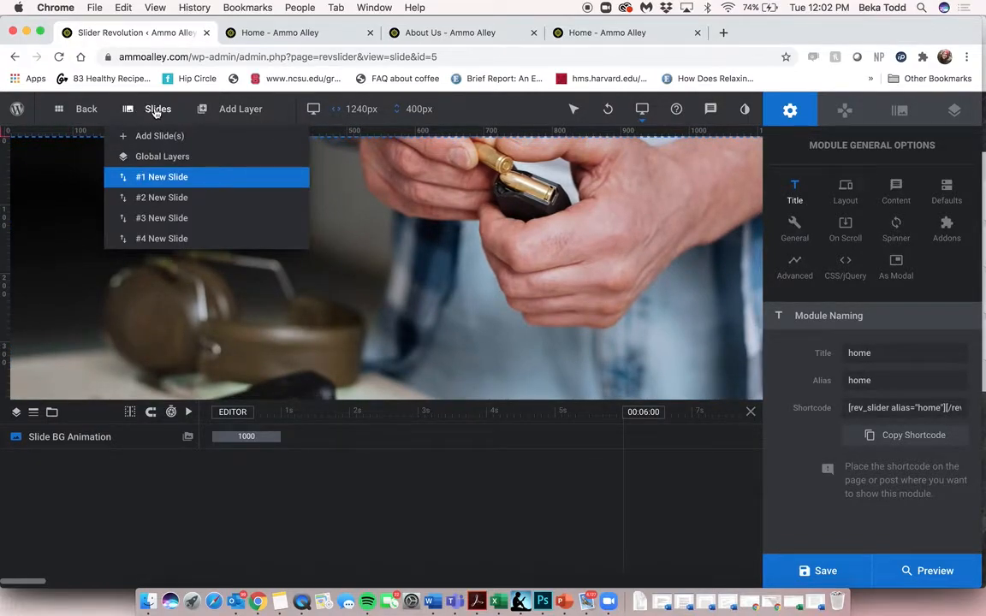
{"action": "left_click", "coordinate": [172, 197]}
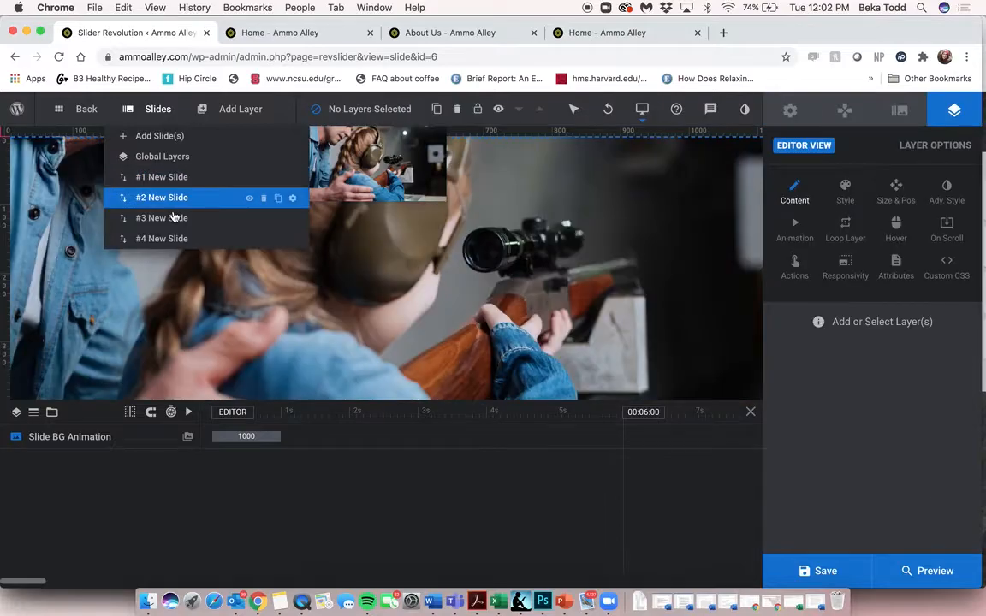
{"action": "left_click", "coordinate": [174, 218]}
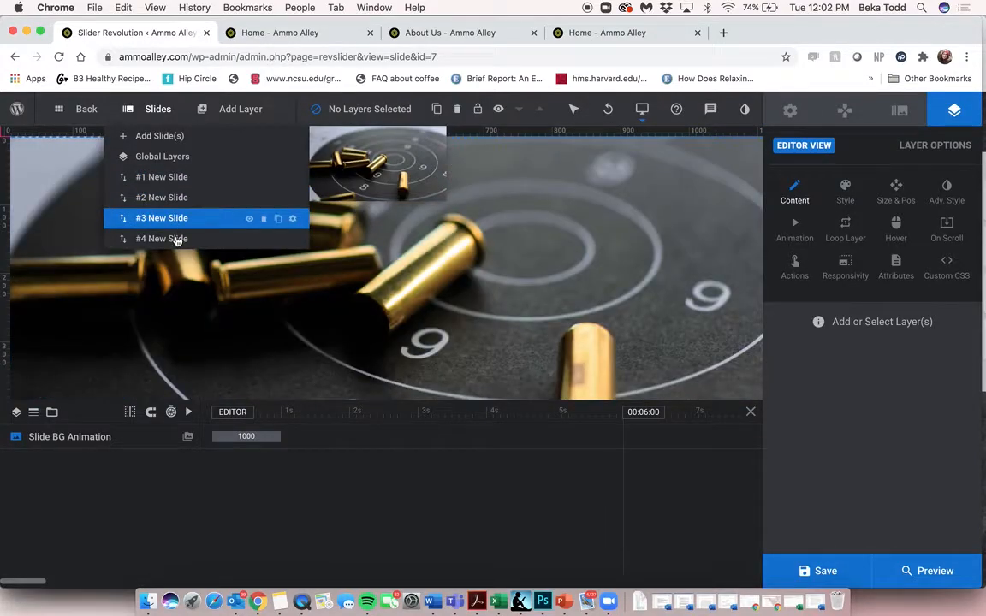
{"action": "left_click", "coordinate": [175, 239]}
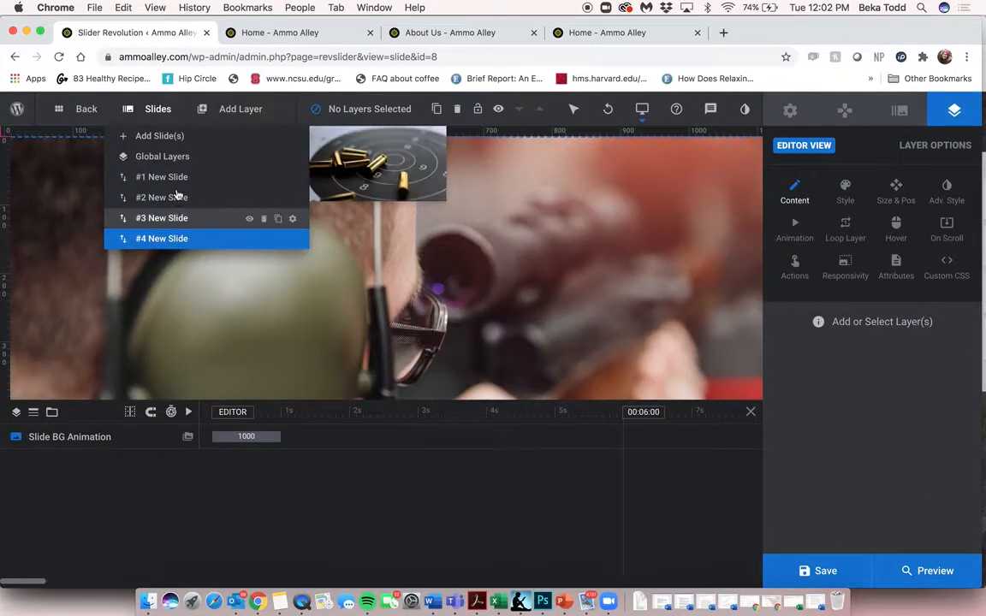
Open the slider's Global Layers and examine the editable text of the "Training • Practice • Recreation" and "A Shooting Range For Everyone" layers
{"action": "left_click", "coordinate": [172, 157]}
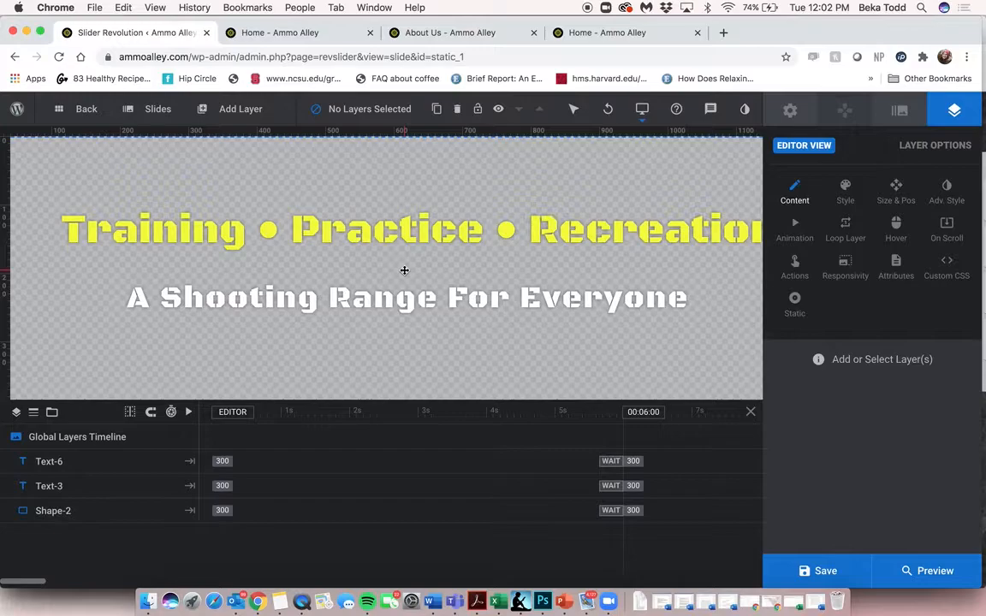
{"action": "left_click", "coordinate": [326, 239]}
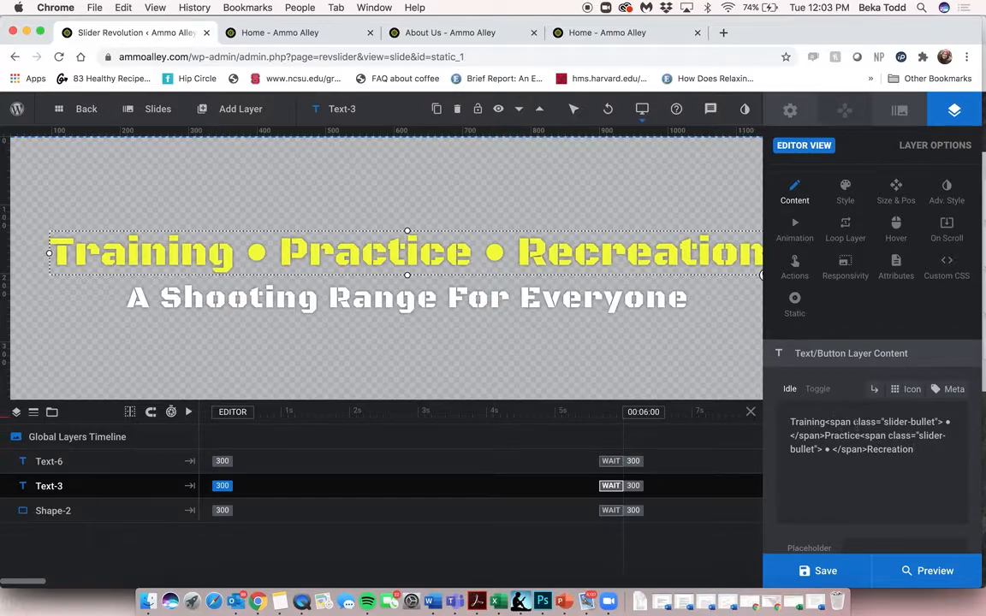
{"action": "double_click", "coordinate": [806, 422]}
{"action": "double_click", "coordinate": [840, 436]}
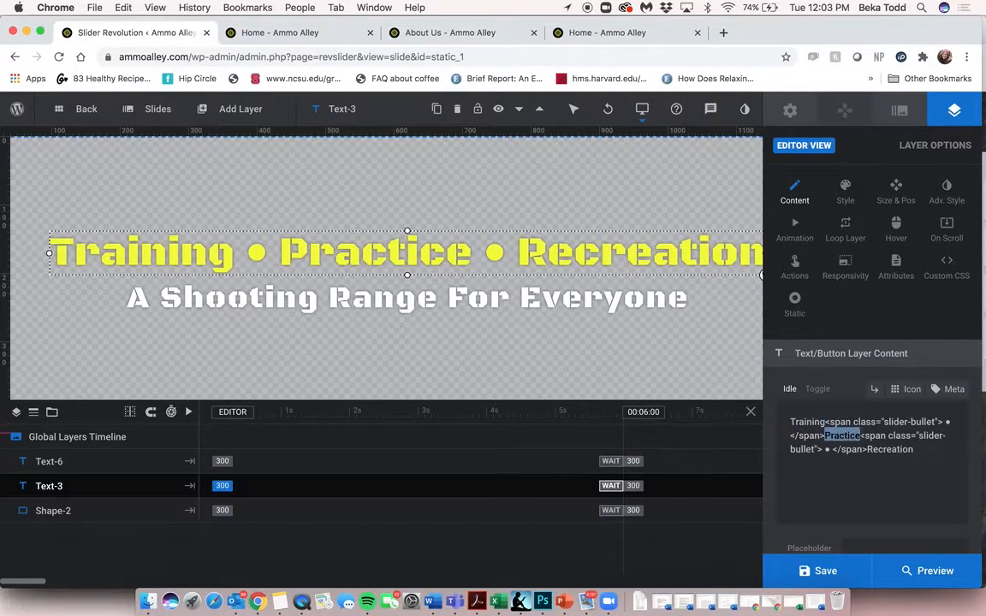
{"action": "left_click", "coordinate": [441, 306]}
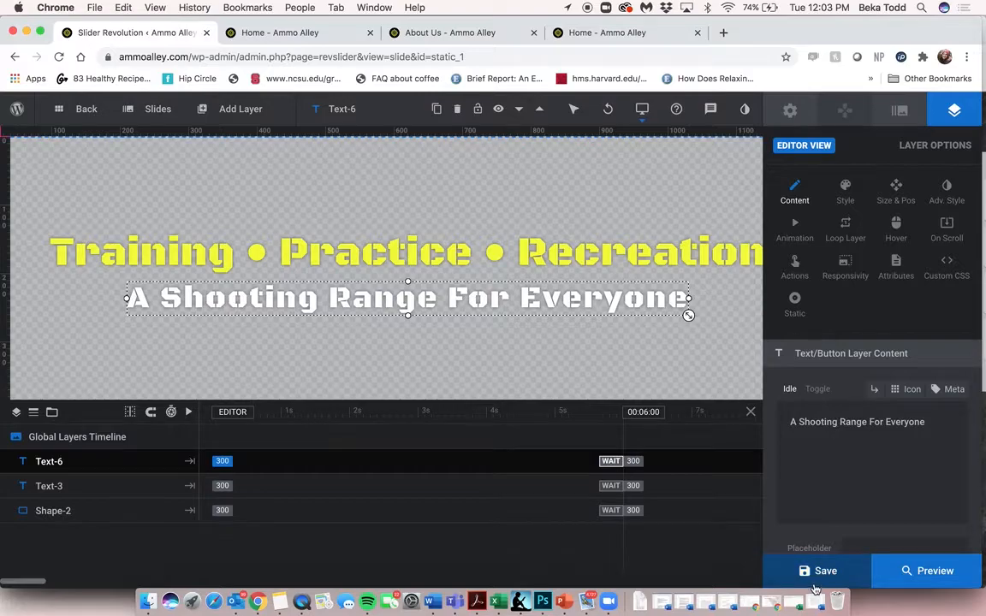
Open the home slider's slide of hands loading cartridges and look at the Media Library choices for its background image, closing without choosing one
{"action": "mouse_move", "coordinate": [153, 110]}
{"action": "left_click", "coordinate": [176, 178]}
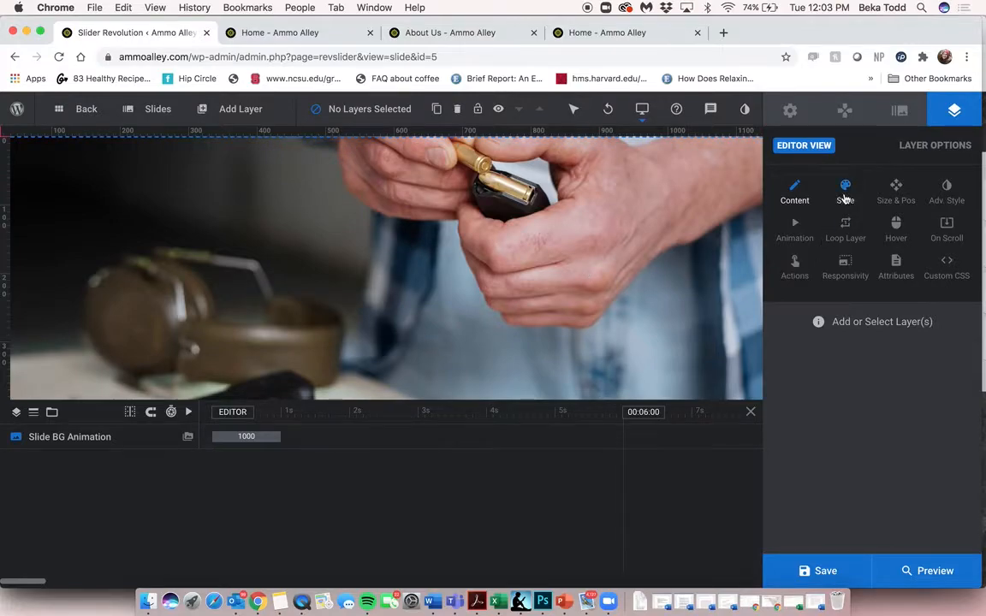
{"action": "left_click", "coordinate": [898, 112]}
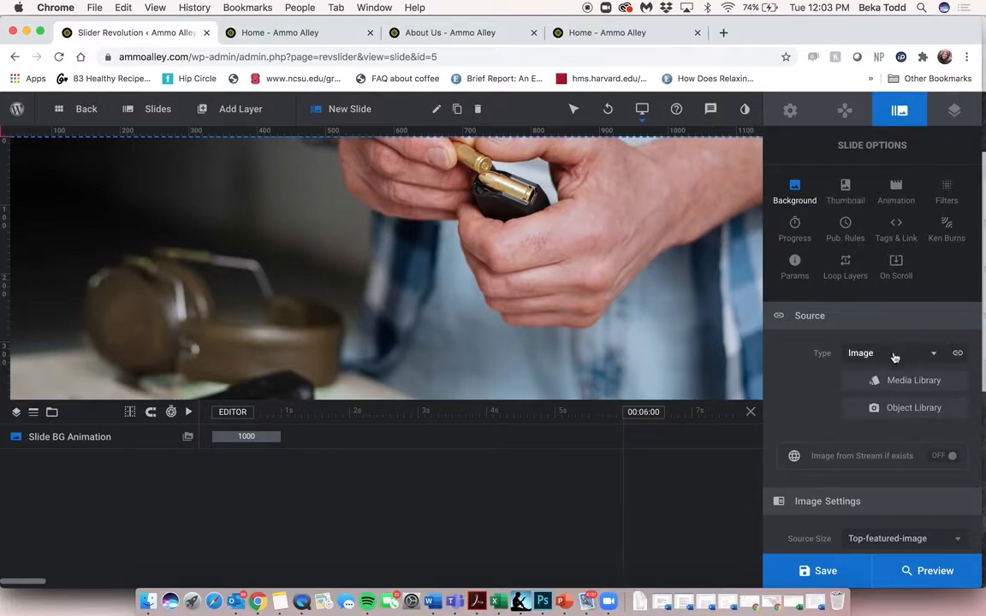
{"action": "left_click", "coordinate": [908, 381]}
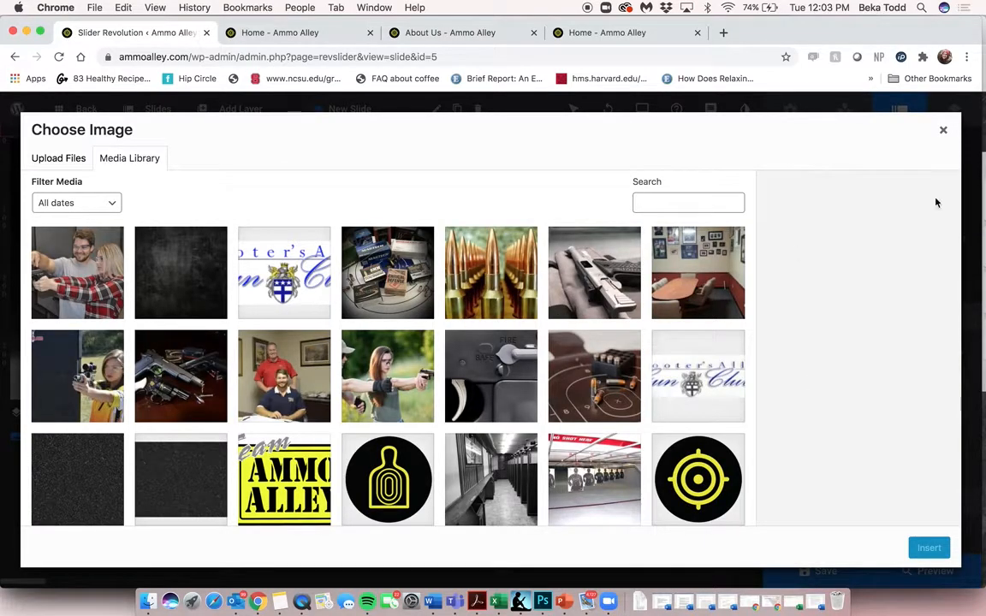
{"action": "left_click", "coordinate": [943, 130]}
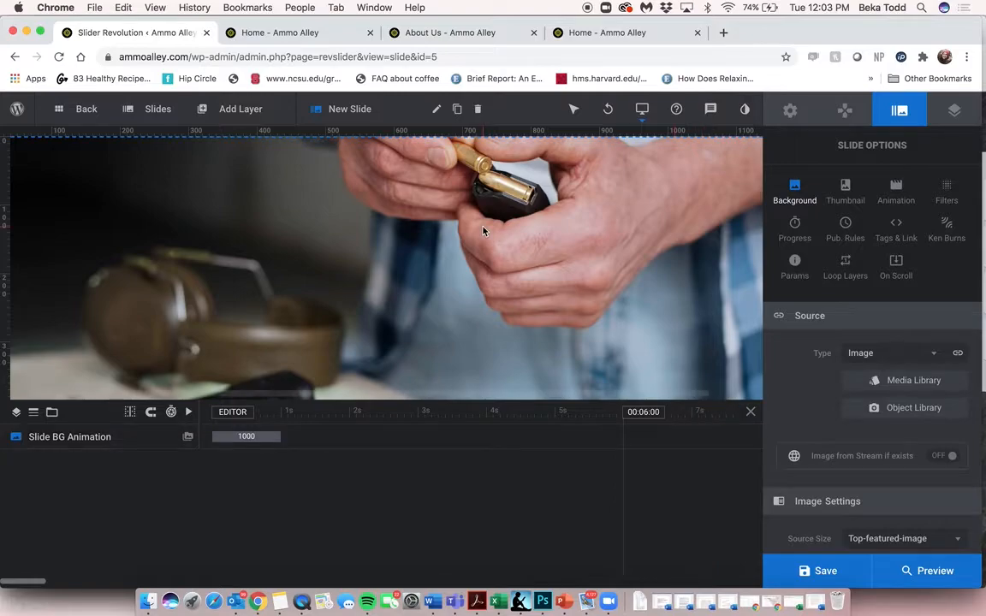
Leave the slider editor for the WordPress Dashboard and open the Google Maps plugin
{"action": "mouse_move", "coordinate": [192, 111]}
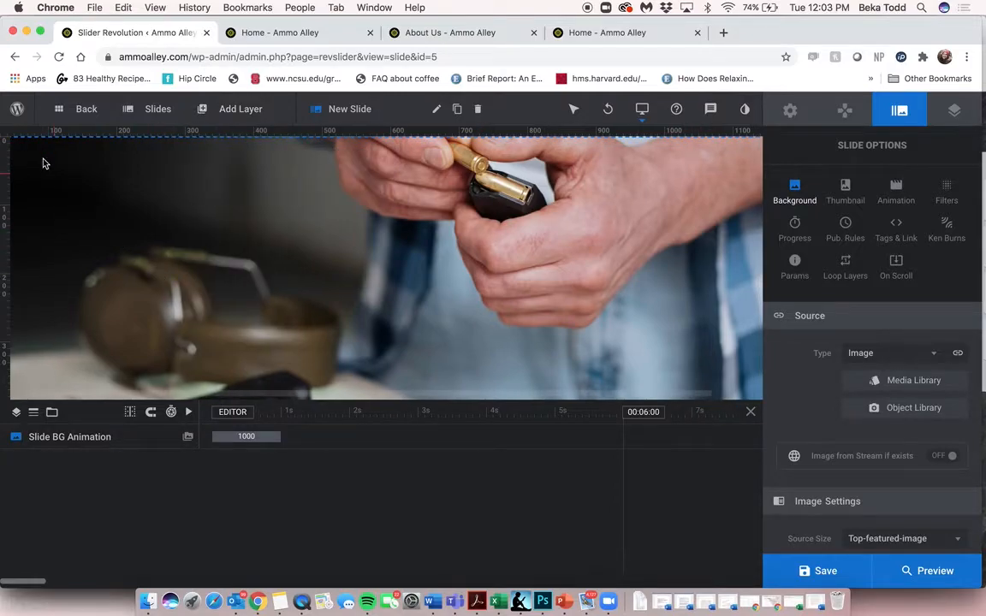
{"action": "mouse_move", "coordinate": [19, 117]}
{"action": "left_click", "coordinate": [36, 136]}
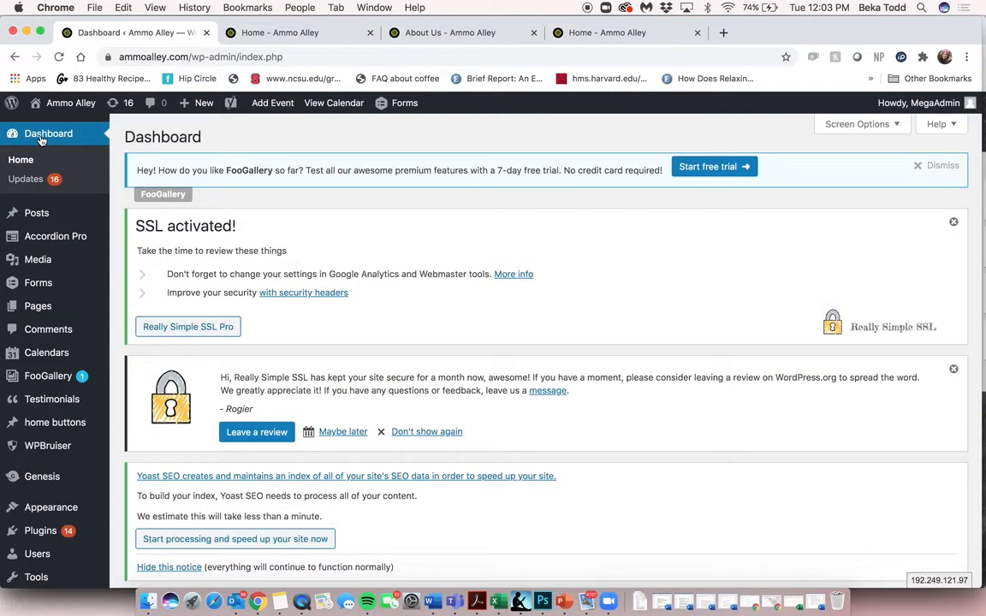
{"action": "scroll", "coordinate": [77, 346], "scroll_direction": "down", "scroll_amount": 5}
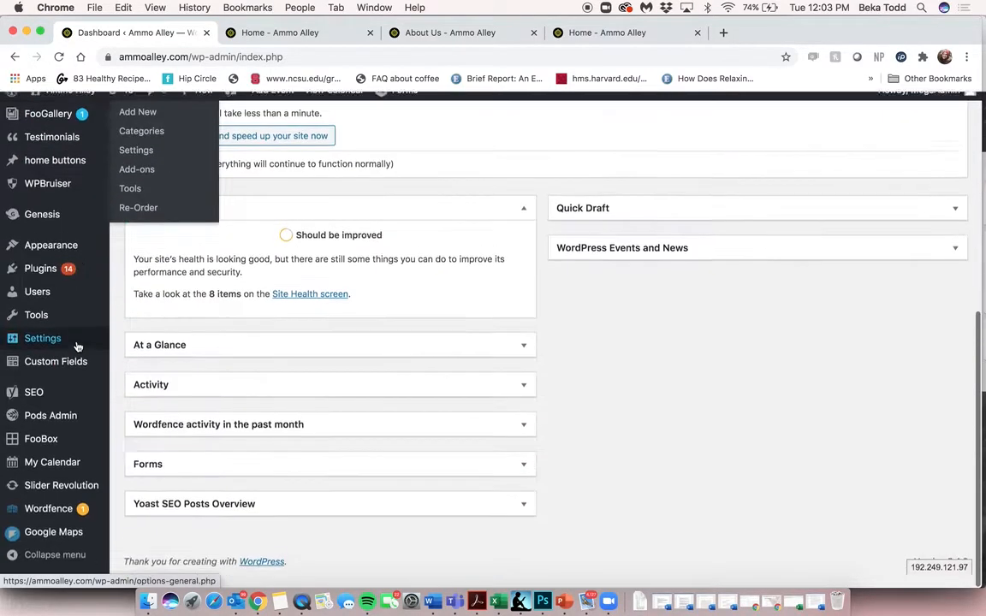
{"action": "mouse_move", "coordinate": [77, 347]}
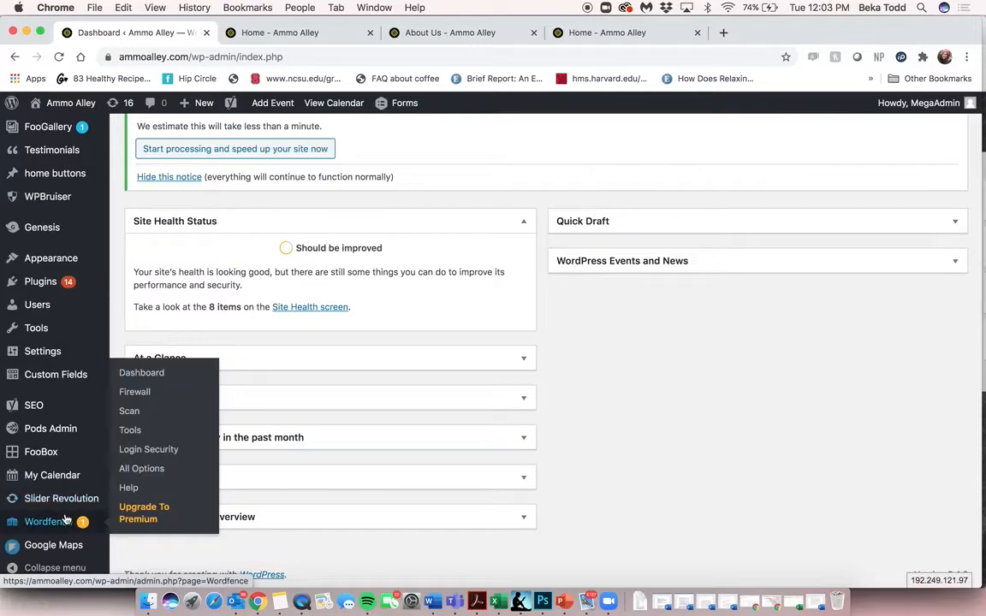
{"action": "left_click", "coordinate": [62, 545]}
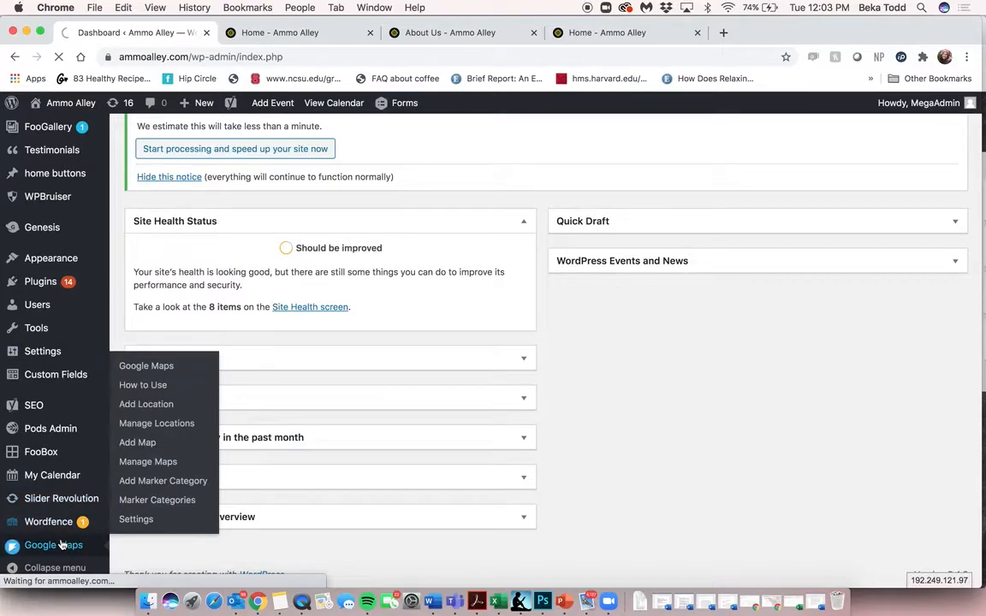
View the map above the "Get In Touch!" section on the live home page and return to the Google Maps plugin
{"action": "left_click", "coordinate": [291, 33]}
{"action": "scroll", "coordinate": [394, 265], "scroll_direction": "down", "scroll_amount": 3}
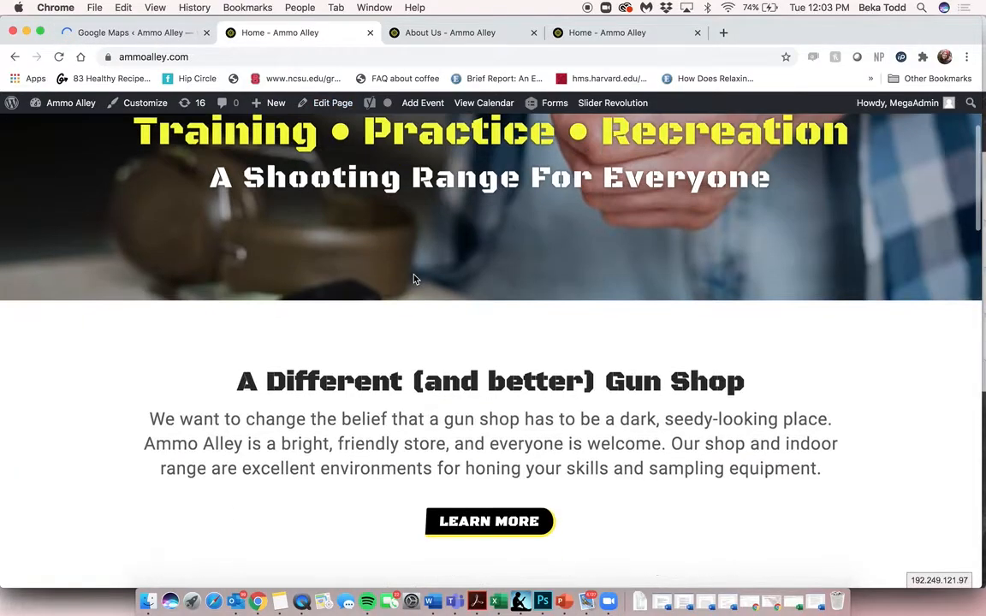
{"action": "scroll", "coordinate": [413, 279], "scroll_direction": "down", "scroll_amount": 15}
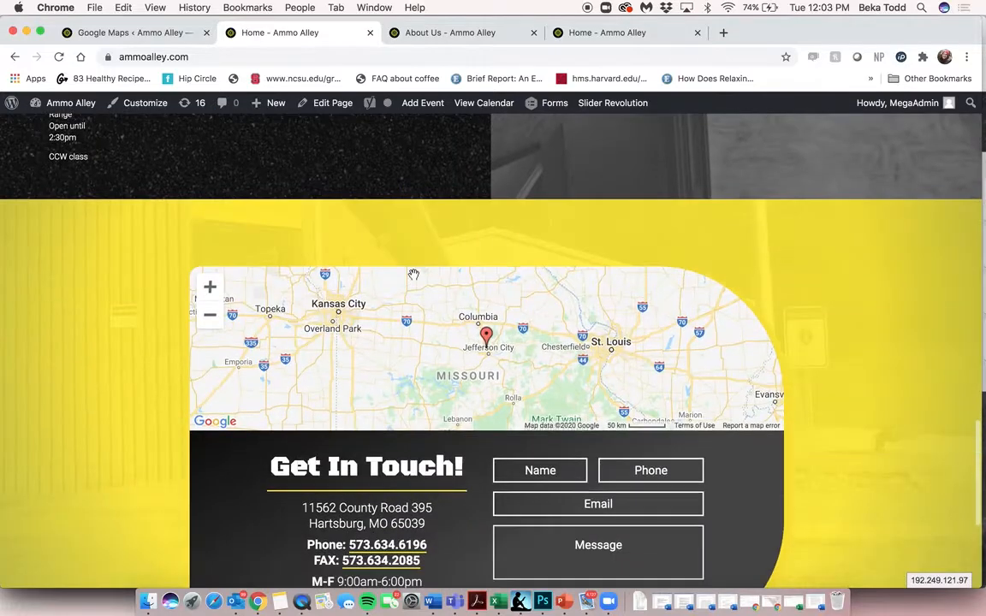
{"action": "scroll", "coordinate": [413, 274], "scroll_direction": "down", "scroll_amount": 2}
{"action": "left_click", "coordinate": [137, 33]}
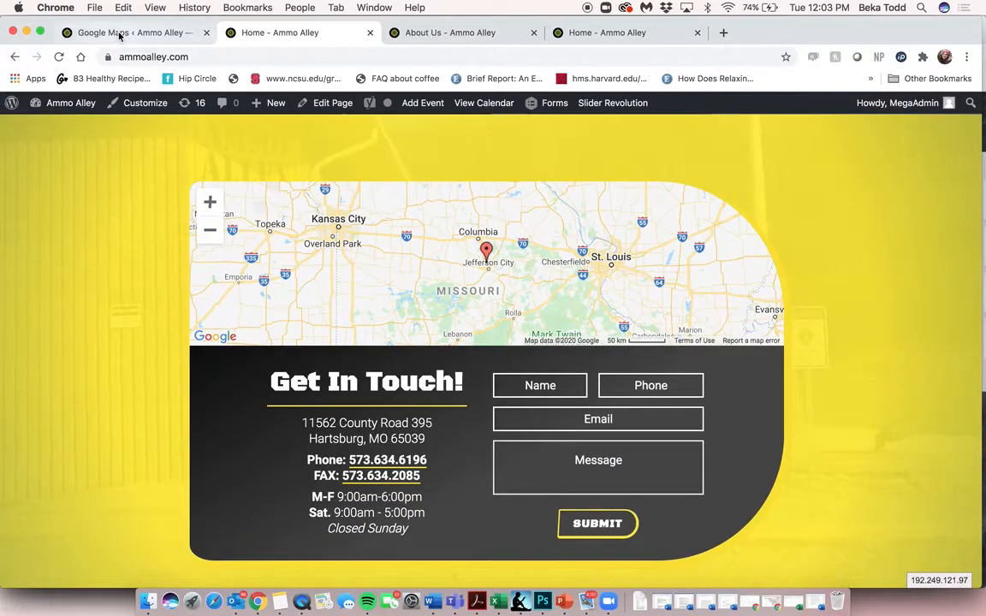
Open the Ammo Alley entry in Manage Locations for editing and examine its address, marker and infowindow settings
{"action": "scroll", "coordinate": [62, 225], "scroll_direction": "down", "scroll_amount": 8}
{"action": "scroll", "coordinate": [61, 224], "scroll_direction": "down", "scroll_amount": 2}
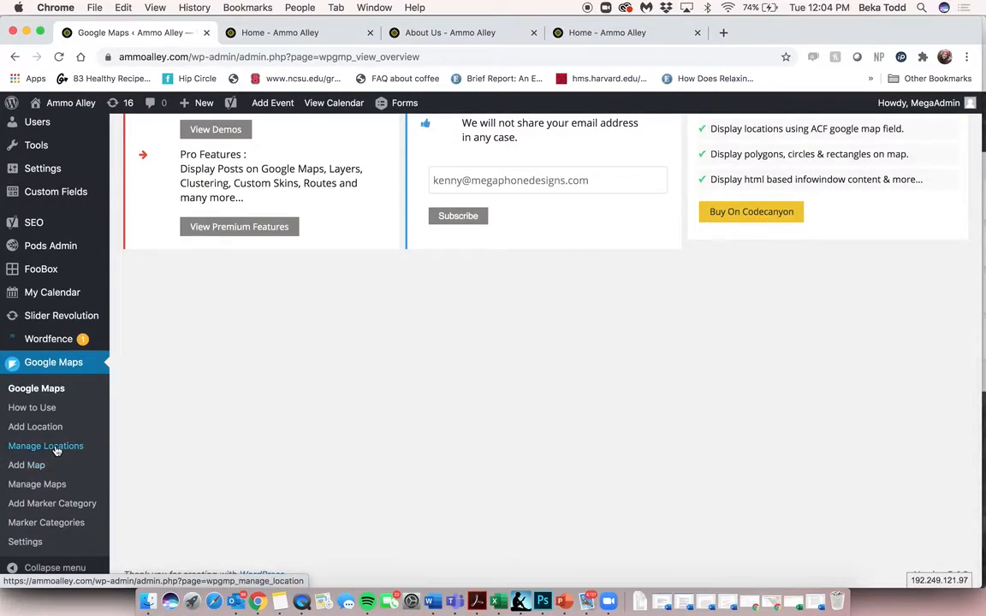
{"action": "left_click", "coordinate": [57, 449]}
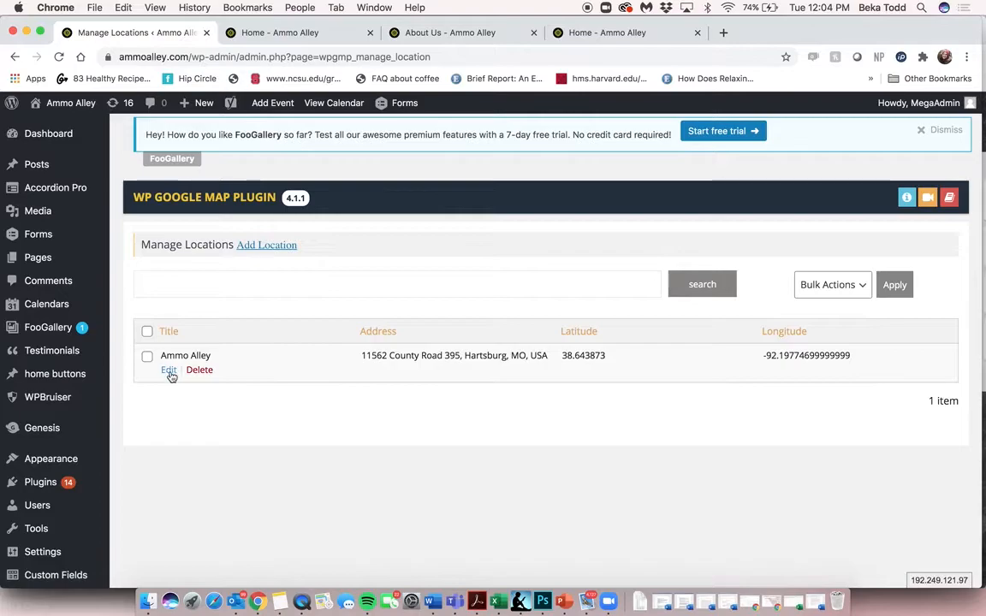
{"action": "left_click", "coordinate": [169, 371]}
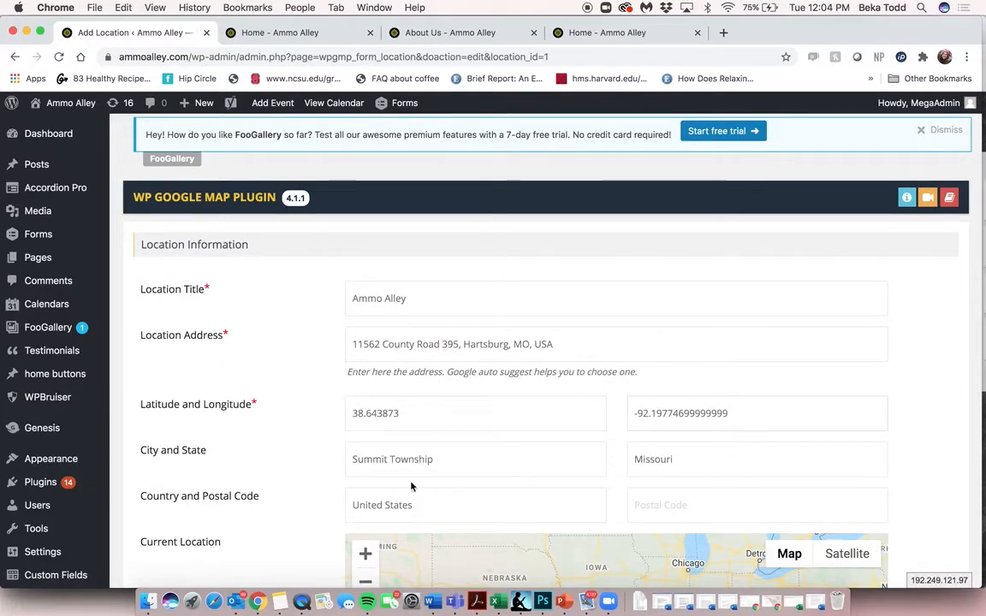
{"action": "scroll", "coordinate": [408, 479], "scroll_direction": "down", "scroll_amount": 5}
{"action": "scroll", "coordinate": [410, 482], "scroll_direction": "down", "scroll_amount": 2}
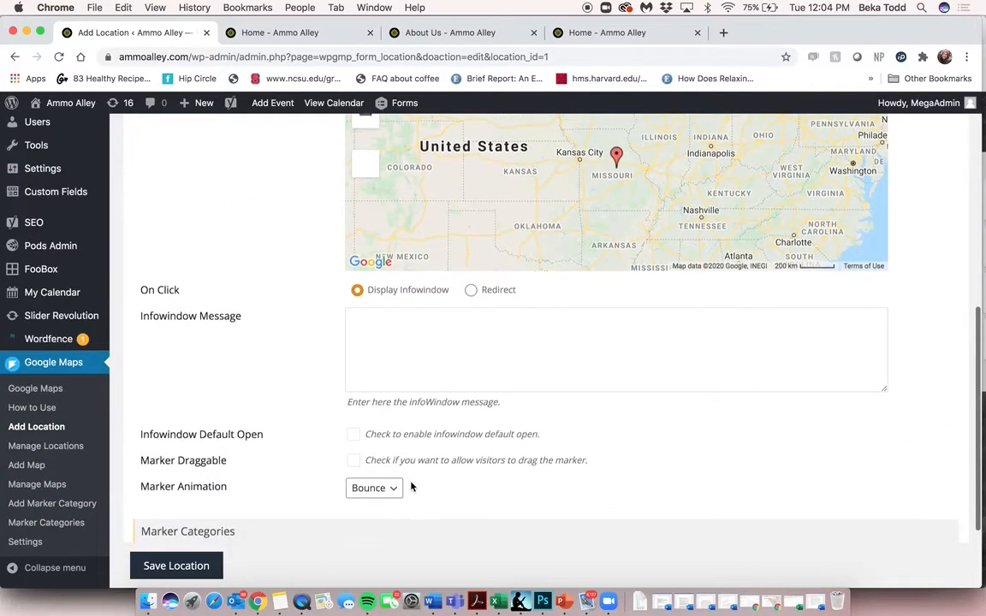
Open a blank Add Location form, check the live home page map, and look through the form's fields
{"action": "left_click", "coordinate": [38, 428]}
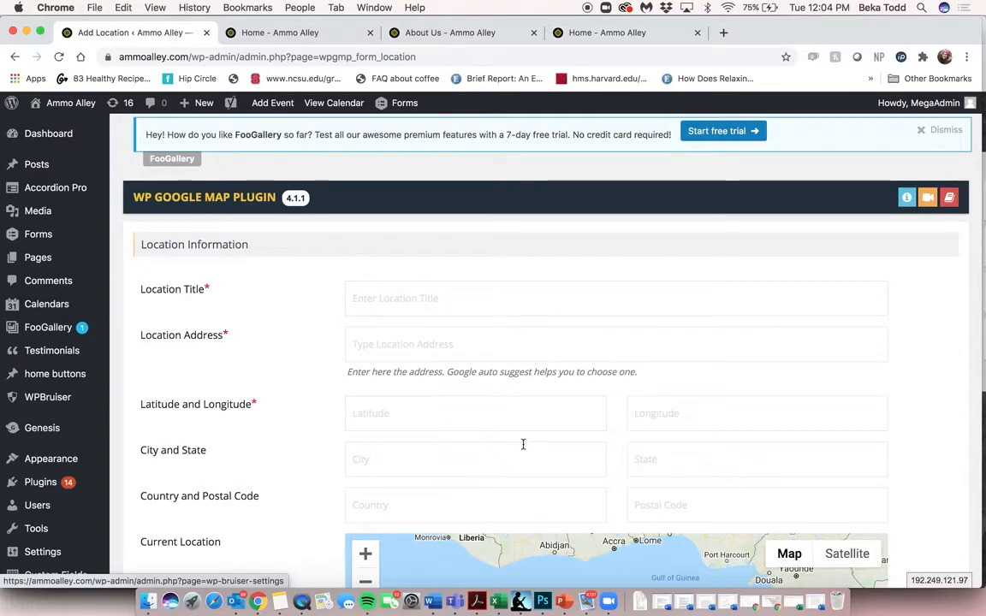
{"action": "left_click", "coordinate": [274, 36]}
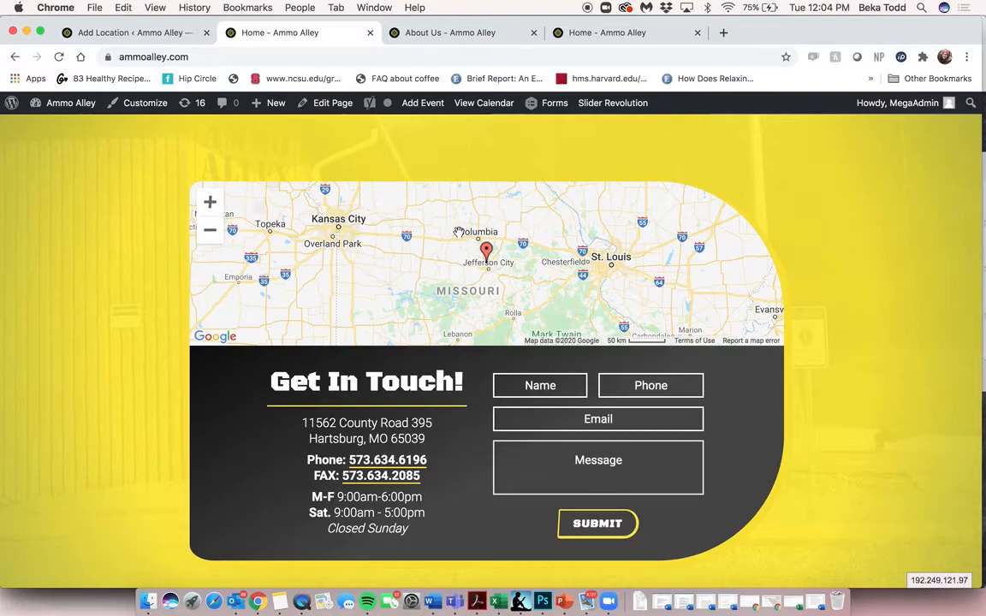
{"action": "left_click", "coordinate": [169, 34]}
{"action": "scroll", "coordinate": [38, 469], "scroll_direction": "down", "scroll_amount": 10}
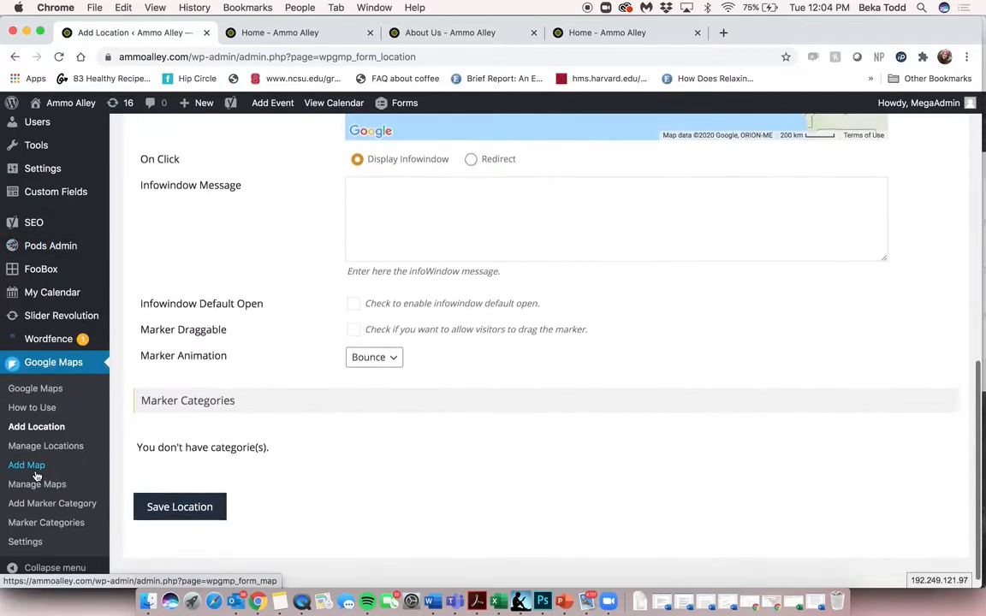
{"action": "scroll", "coordinate": [37, 476], "scroll_direction": "up", "scroll_amount": 1}
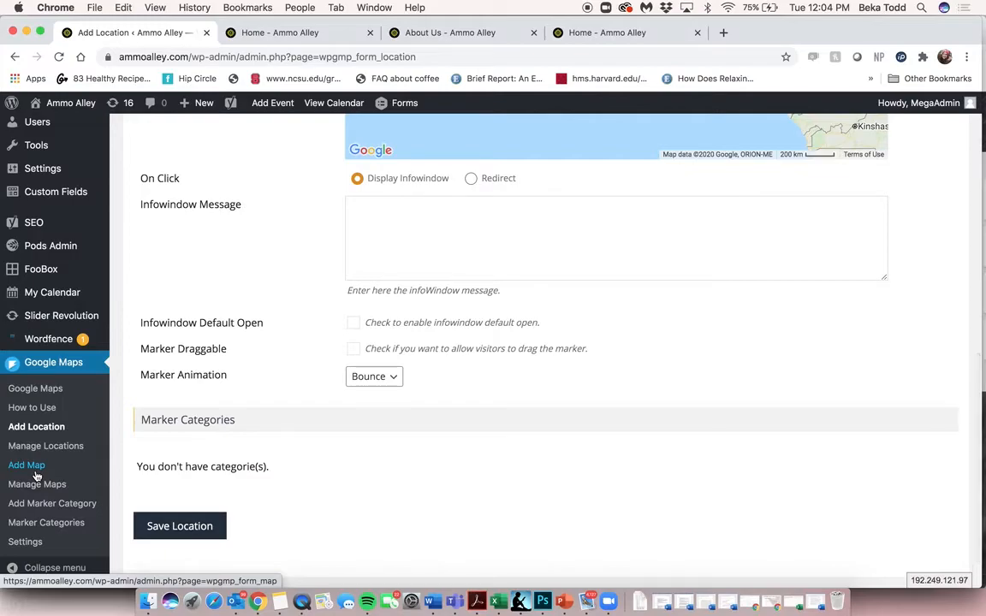
{"action": "scroll", "coordinate": [79, 177], "scroll_direction": "up", "scroll_amount": 10}
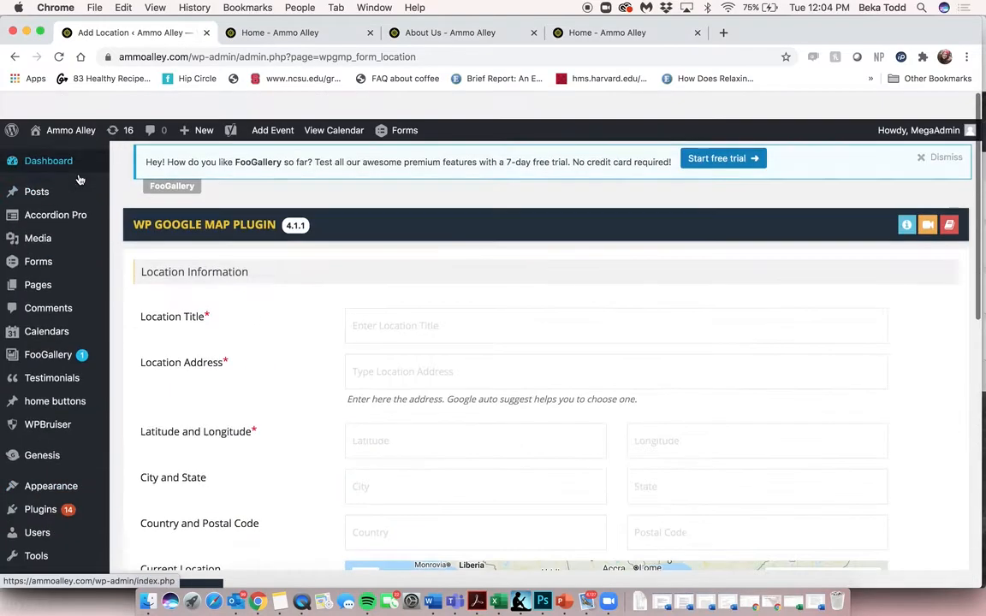
Return to the WordPress Dashboard and view the live Ammo Alley home page from its header and slider
{"action": "left_click", "coordinate": [38, 135]}
{"action": "left_click", "coordinate": [269, 36]}
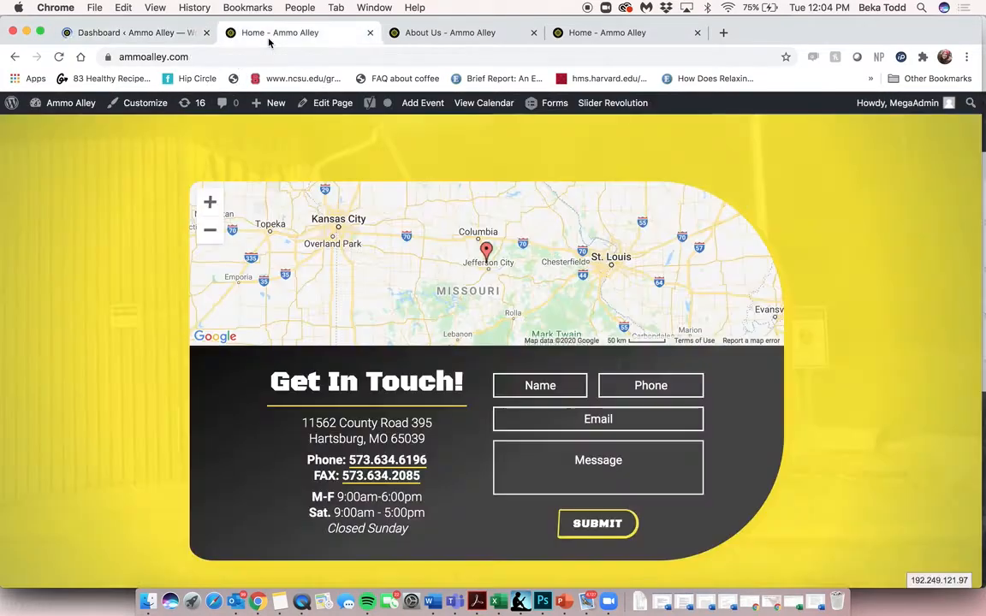
{"action": "scroll", "coordinate": [239, 221], "scroll_direction": "up", "scroll_amount": 10}
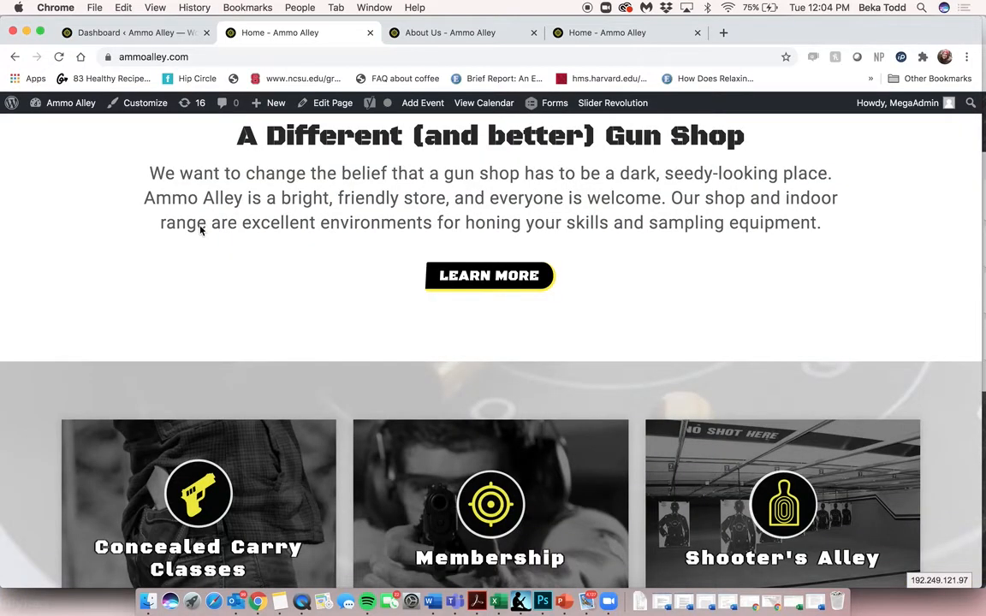
{"action": "scroll", "coordinate": [201, 229], "scroll_direction": "up", "scroll_amount": 5}
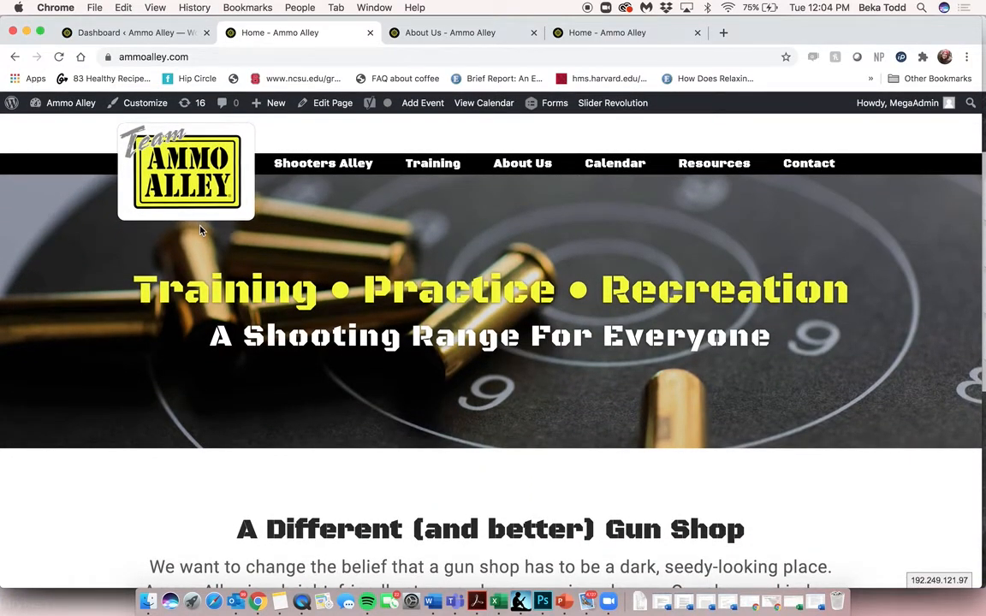